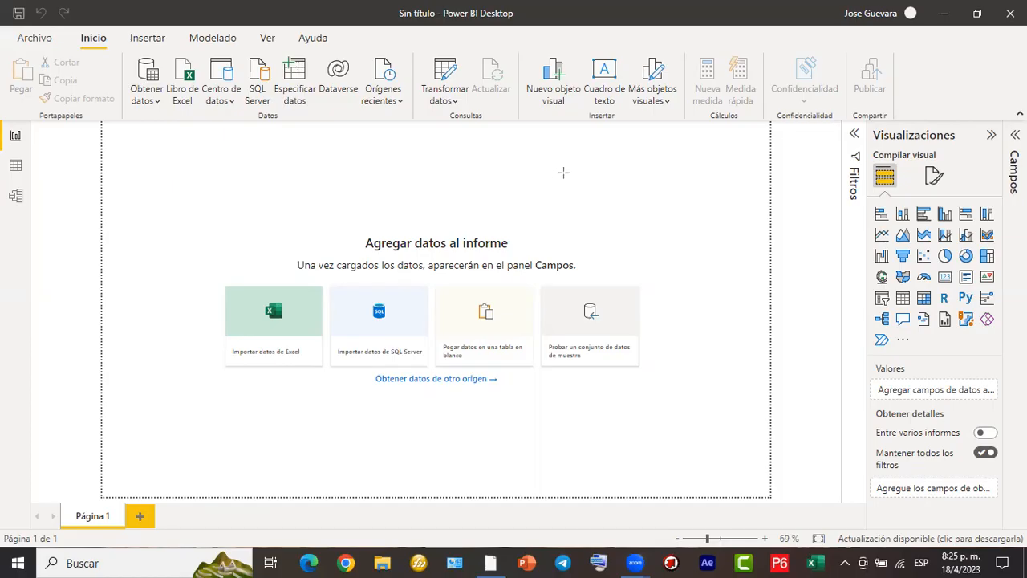
{"action": "mouse_move", "coordinate": [584, 138]}
{"action": "left_mouse_down"}
{"action": "mouse_move", "coordinate": [483, 197]}
{"action": "mouse_move", "coordinate": [391, 304]}
{"action": "left_mouse_up"}
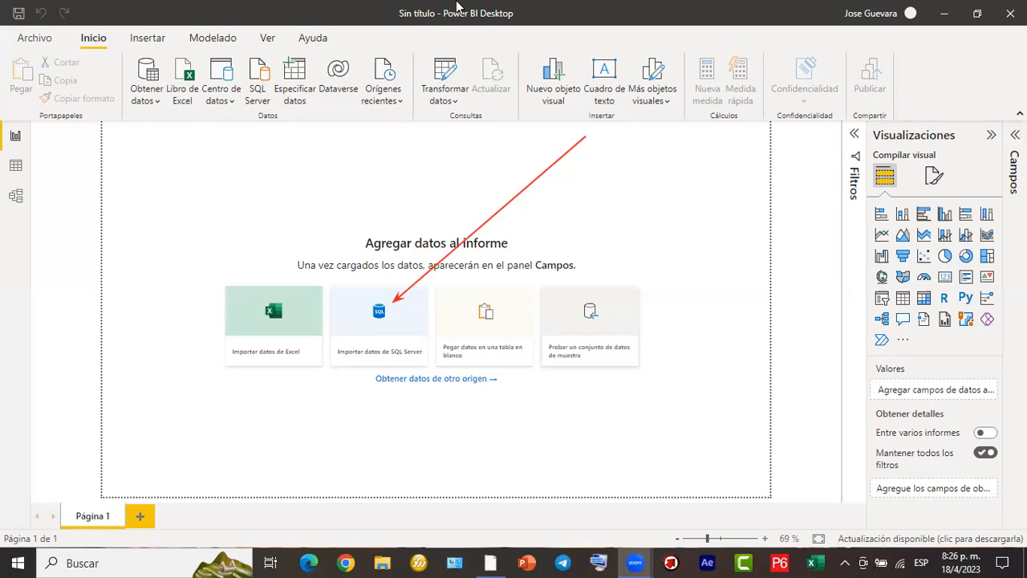
{"action": "left_click", "coordinate": [530, 469]}
{"action": "left_click", "coordinate": [494, 213]}
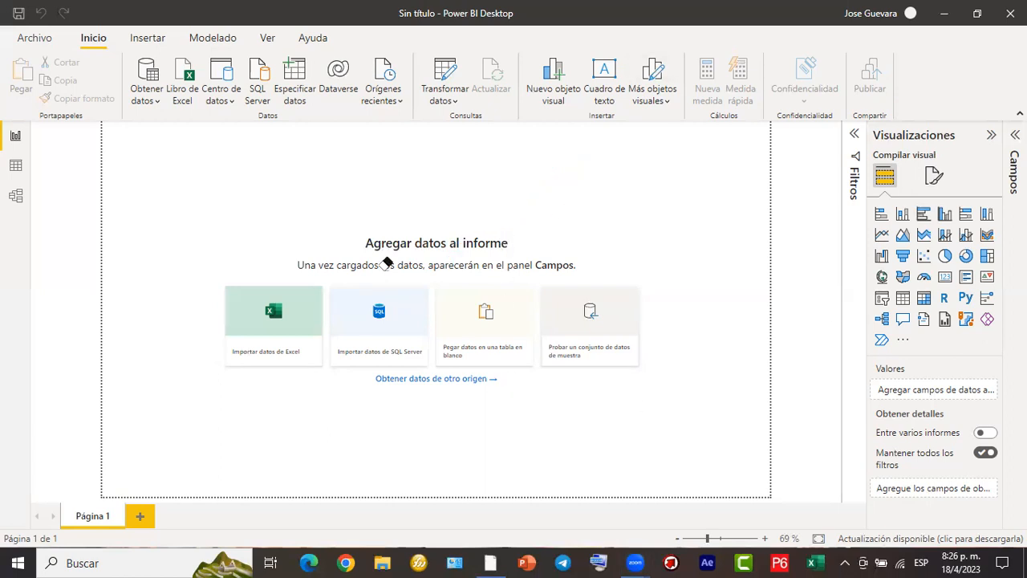
{"action": "left_click", "coordinate": [317, 462]}
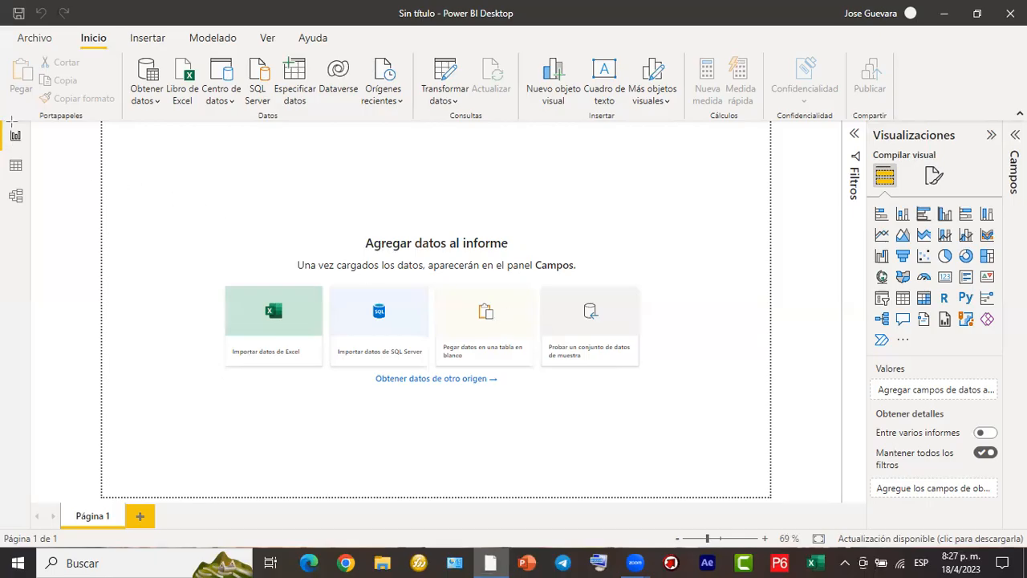
{"action": "mouse_move", "coordinate": [4, 122]}
{"action": "left_mouse_down"}
{"action": "mouse_move", "coordinate": [37, 207]}
{"action": "mouse_move", "coordinate": [35, 250]}
{"action": "left_mouse_up"}
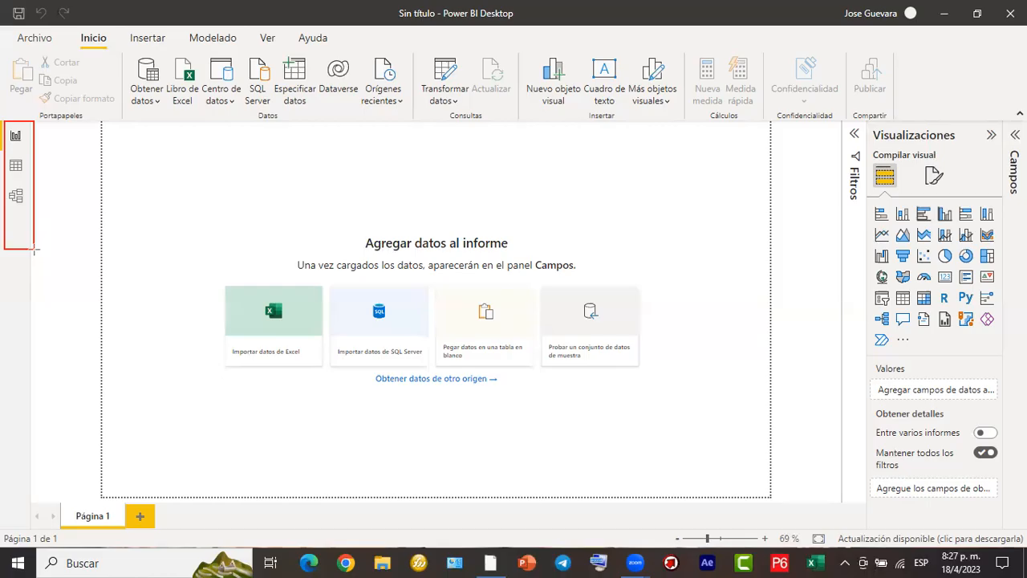
{"action": "left_click_drag", "start_coordinate": [35, 250], "coordinate": [32, 250]}
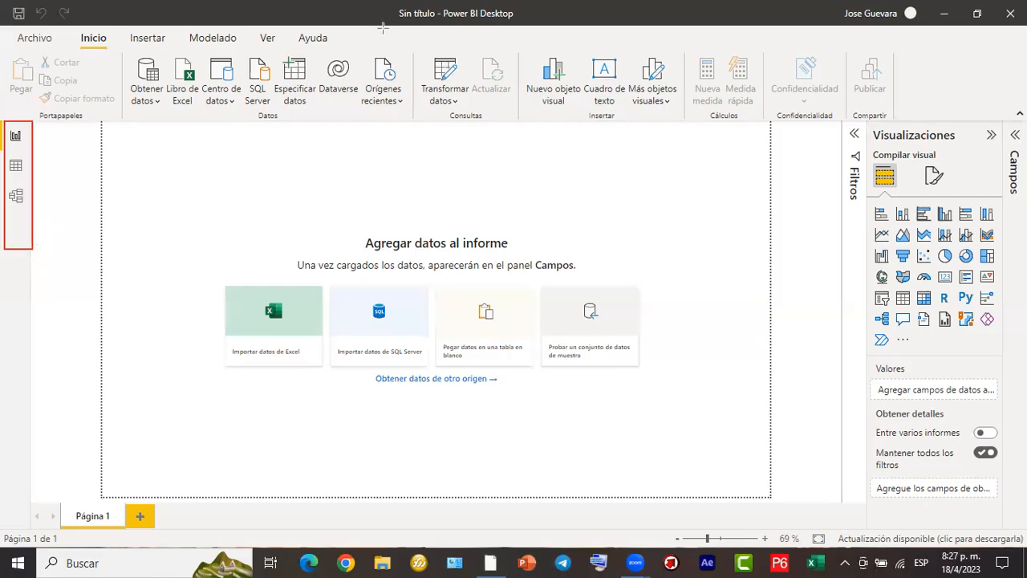
{"action": "mouse_move", "coordinate": [384, 27]}
{"action": "left_mouse_down"}
{"action": "mouse_move", "coordinate": [356, 52]}
{"action": "mouse_move", "coordinate": [1, 48]}
{"action": "left_mouse_up"}
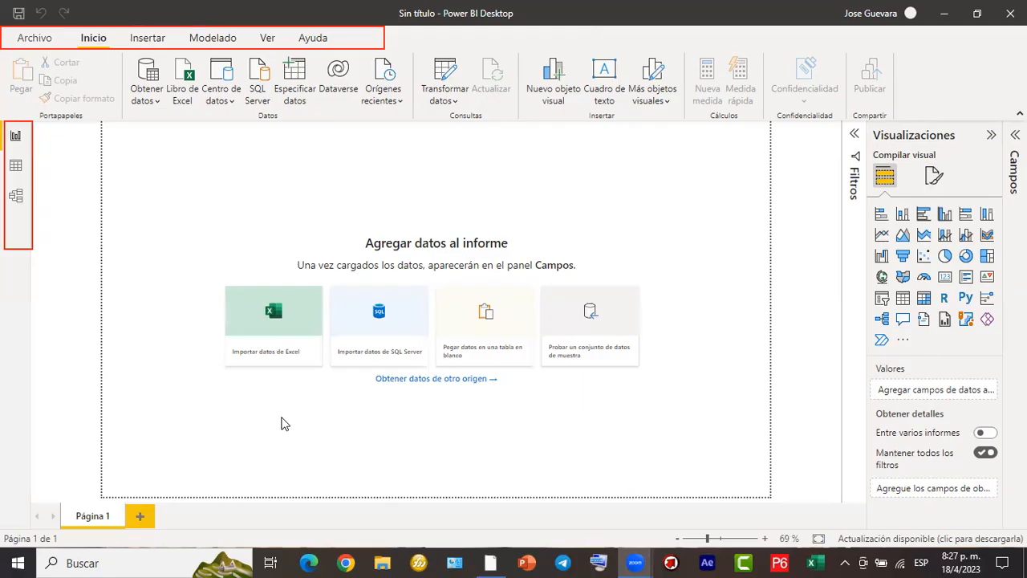
{"action": "mouse_move", "coordinate": [900, 50]}
{"action": "left_mouse_down"}
{"action": "mouse_move", "coordinate": [897, 97]}
{"action": "mouse_move", "coordinate": [660, 122]}
{"action": "mouse_move", "coordinate": [138, 132]}
{"action": "mouse_move", "coordinate": [11, 122]}
{"action": "left_mouse_up"}
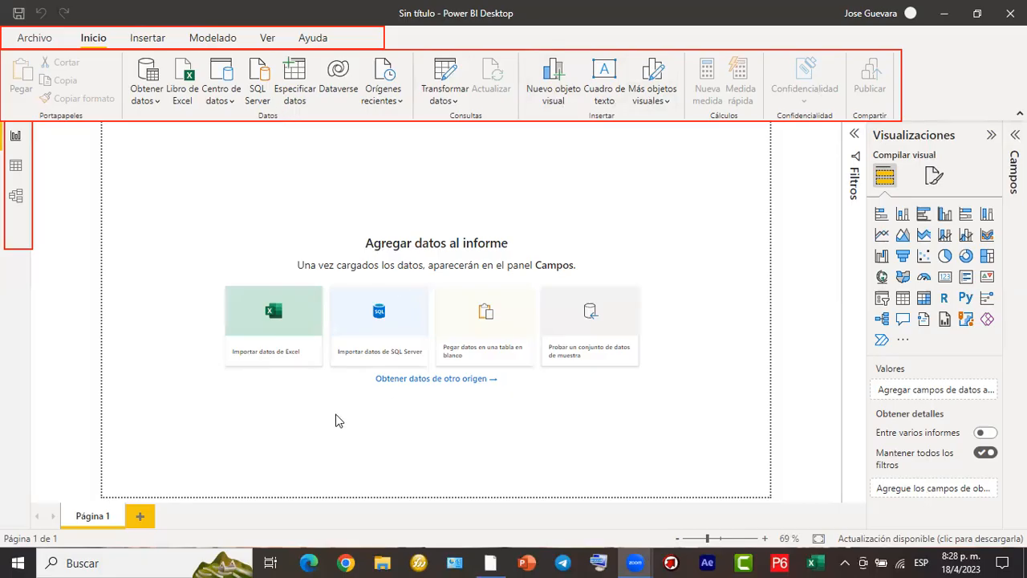
{"action": "left_click", "coordinate": [327, 109]}
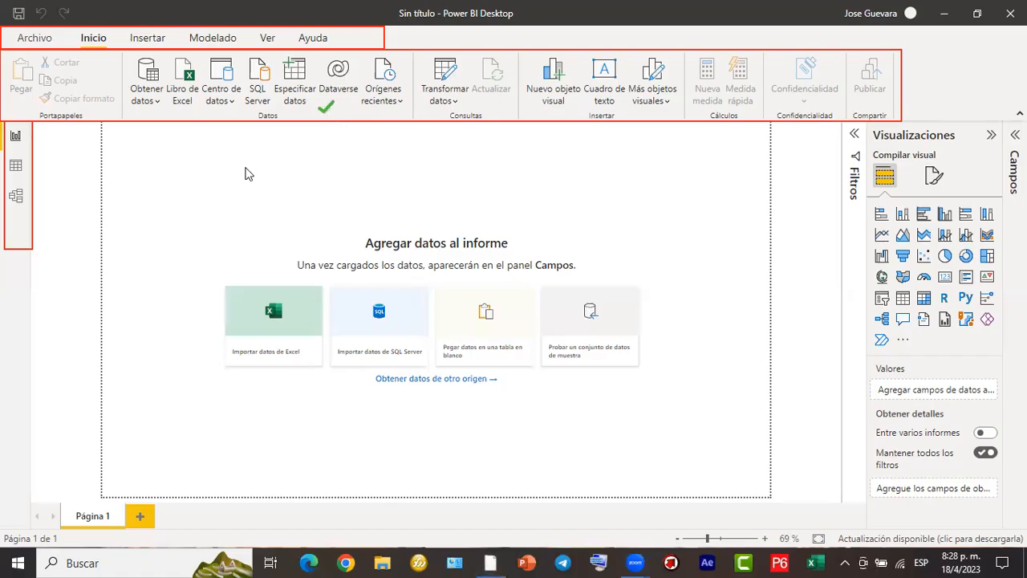
{"action": "left_click", "coordinate": [501, 109]}
{"action": "left_click", "coordinate": [645, 112]}
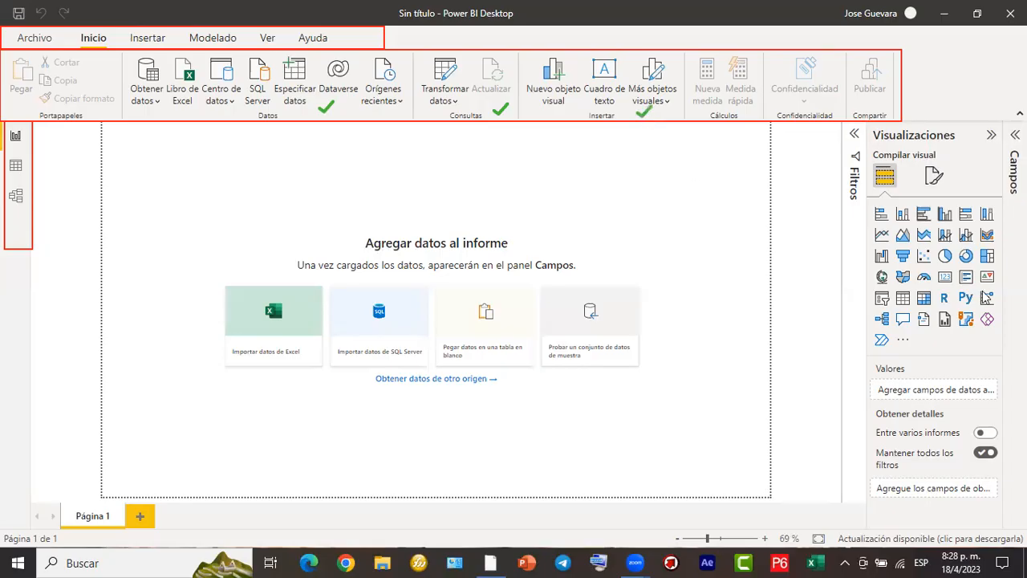
{"action": "left_click", "coordinate": [750, 110]}
{"action": "left_click", "coordinate": [829, 110]}
{"action": "left_click", "coordinate": [879, 117]}
{"action": "left_click", "coordinate": [103, 115]}
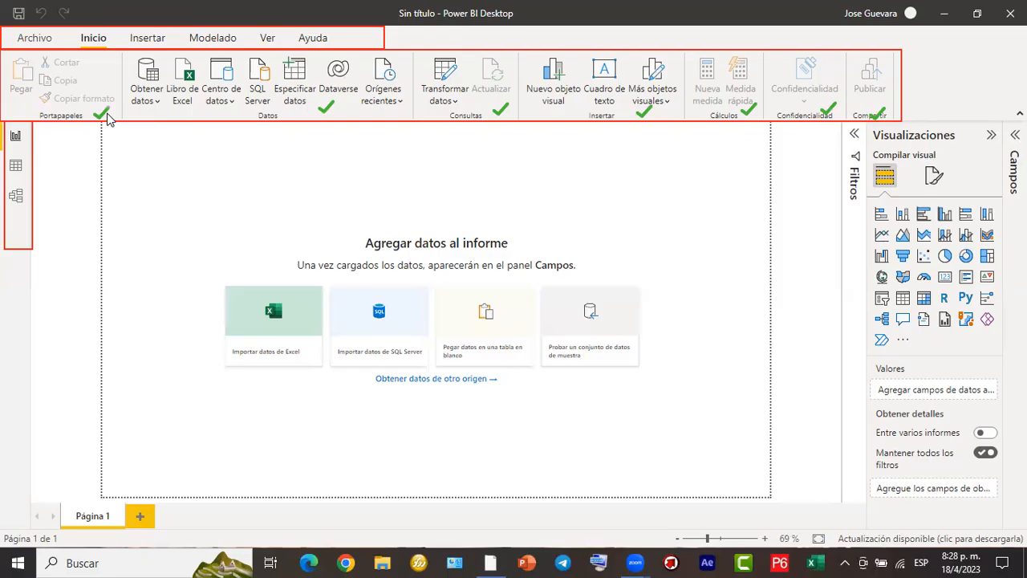
{"action": "left_click", "coordinate": [137, 36]}
- Examine the available insert, modeling, view and help commands, plus the file options and recent reports
{"action": "left_click", "coordinate": [175, 36]}
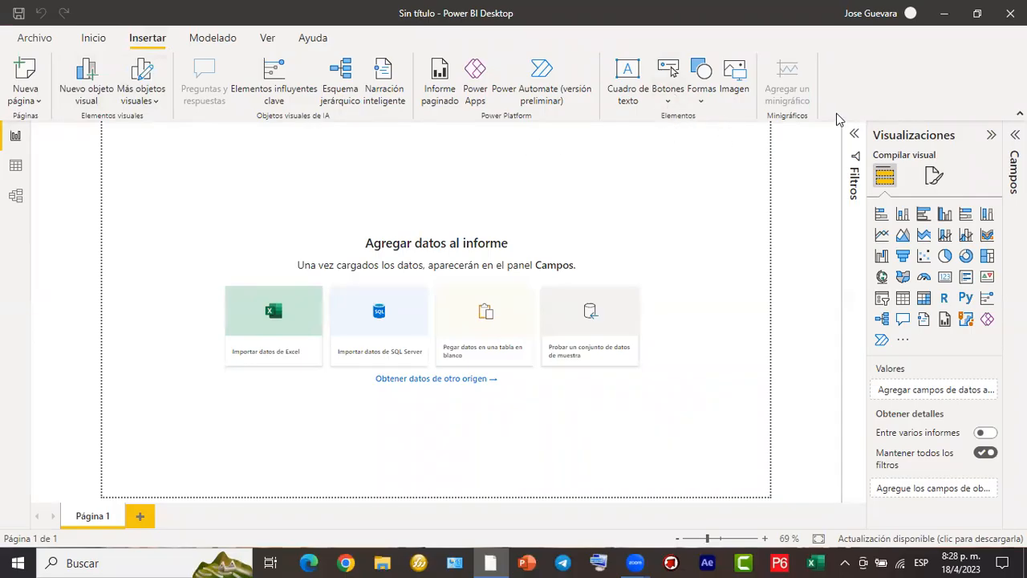
{"action": "left_click", "coordinate": [211, 39]}
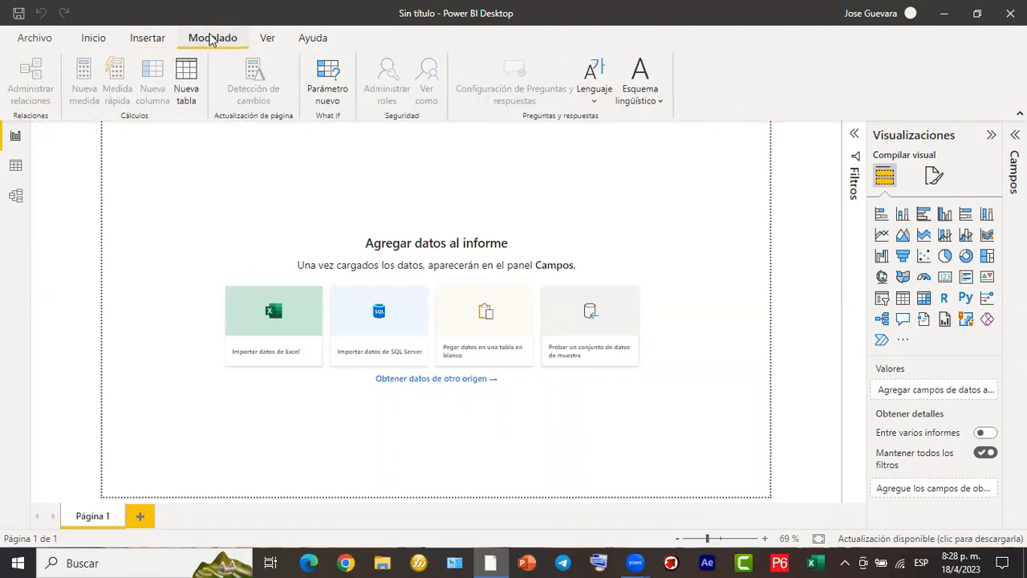
{"action": "left_click", "coordinate": [264, 39]}
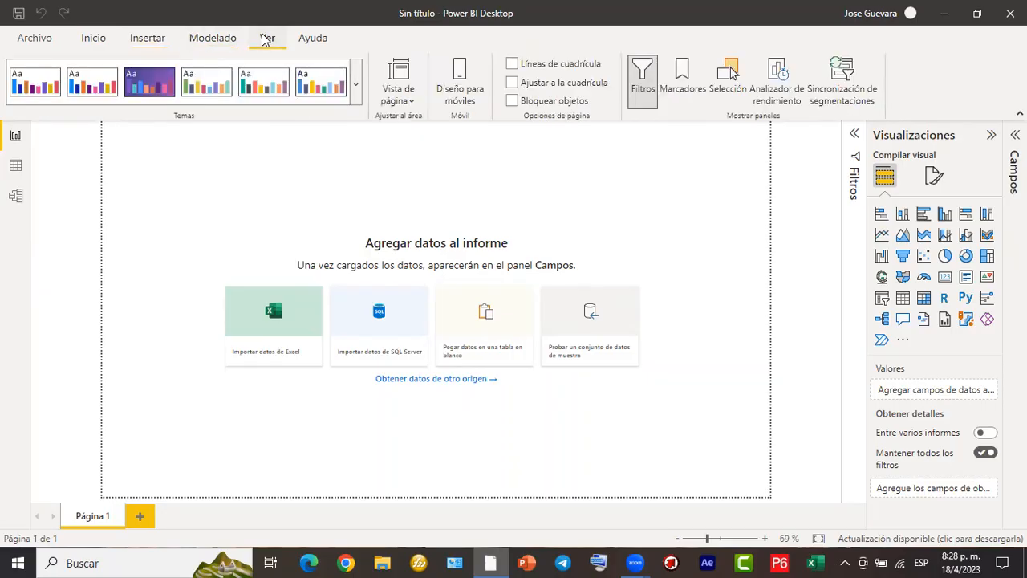
{"action": "left_click", "coordinate": [325, 44]}
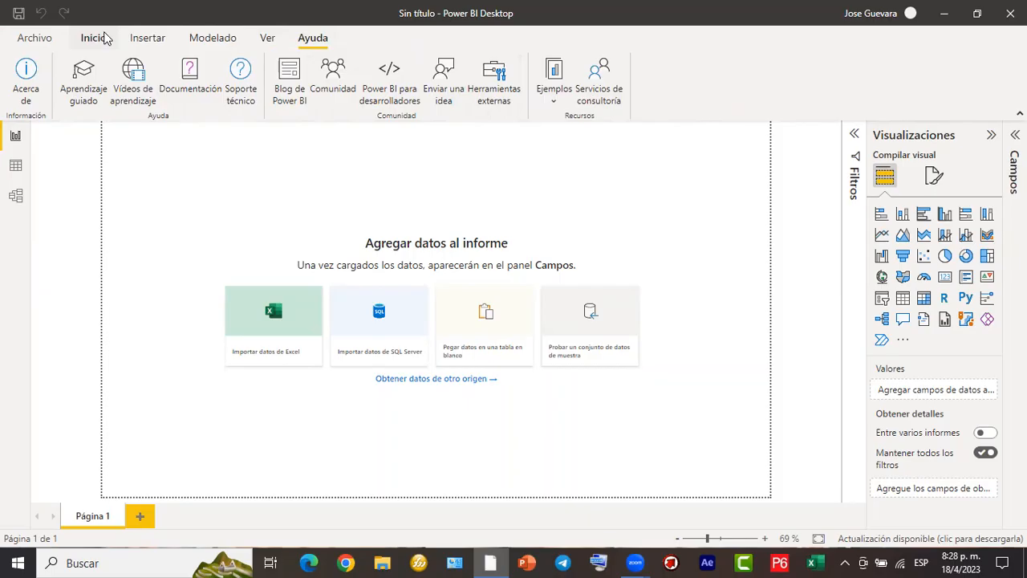
{"action": "left_click", "coordinate": [48, 41]}
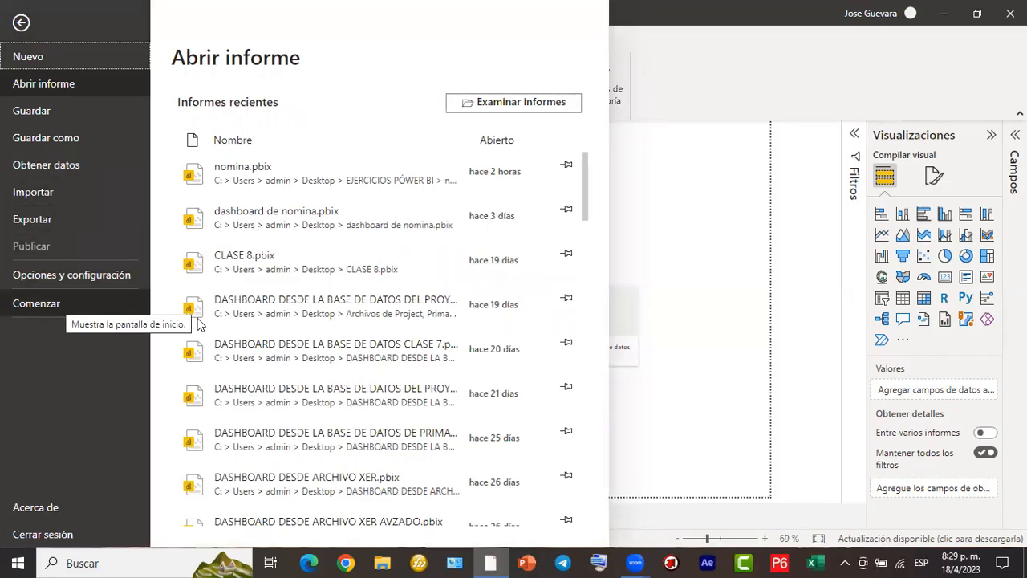
{"action": "key", "text": "Escape"}
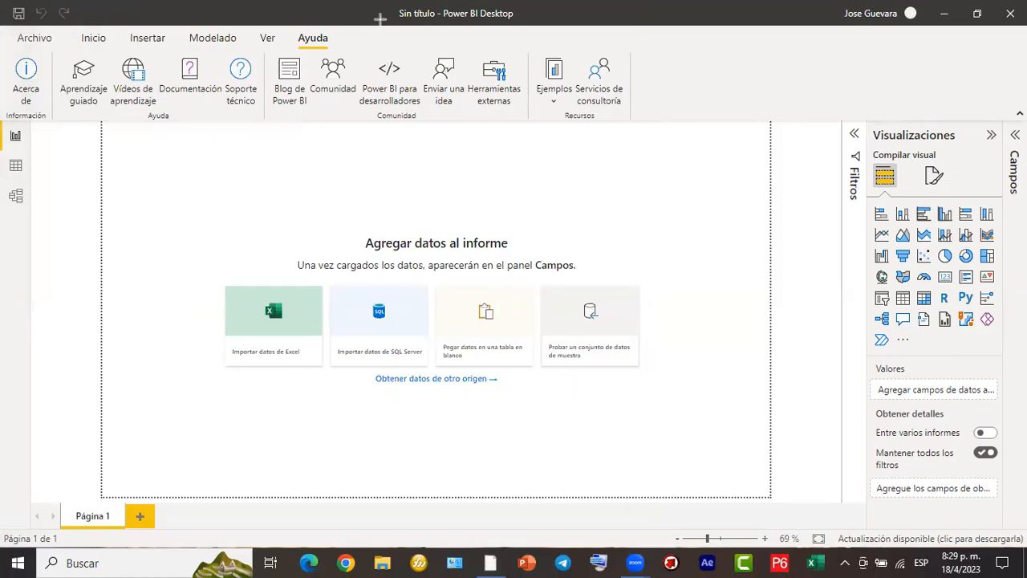
{"action": "mouse_move", "coordinate": [372, 2]}
{"action": "left_mouse_down"}
{"action": "mouse_move", "coordinate": [454, 29]}
{"action": "mouse_move", "coordinate": [534, 32]}
{"action": "left_mouse_up"}
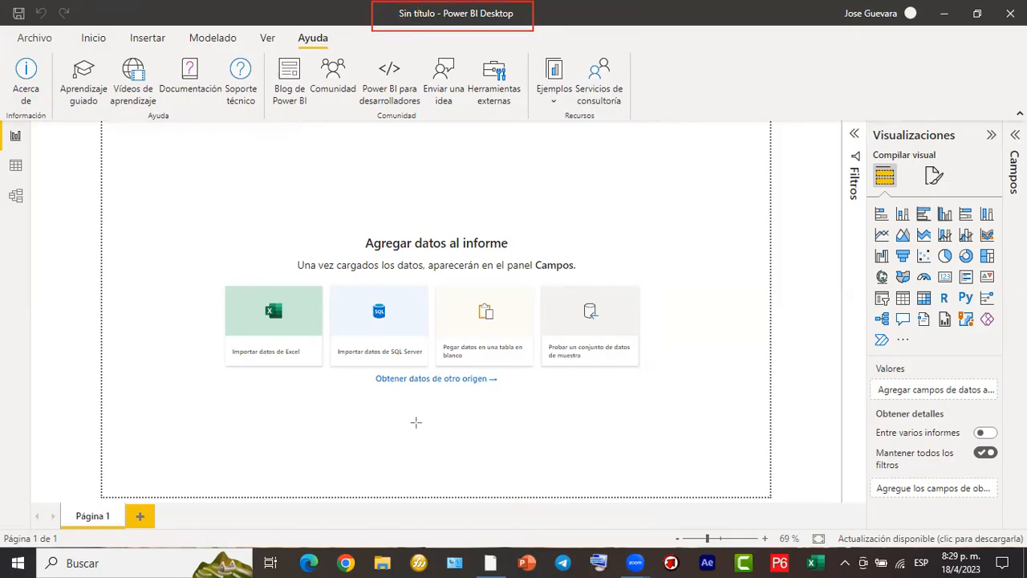
{"action": "left_click_drag", "start_coordinate": [694, 181], "coordinate": [487, 20]}
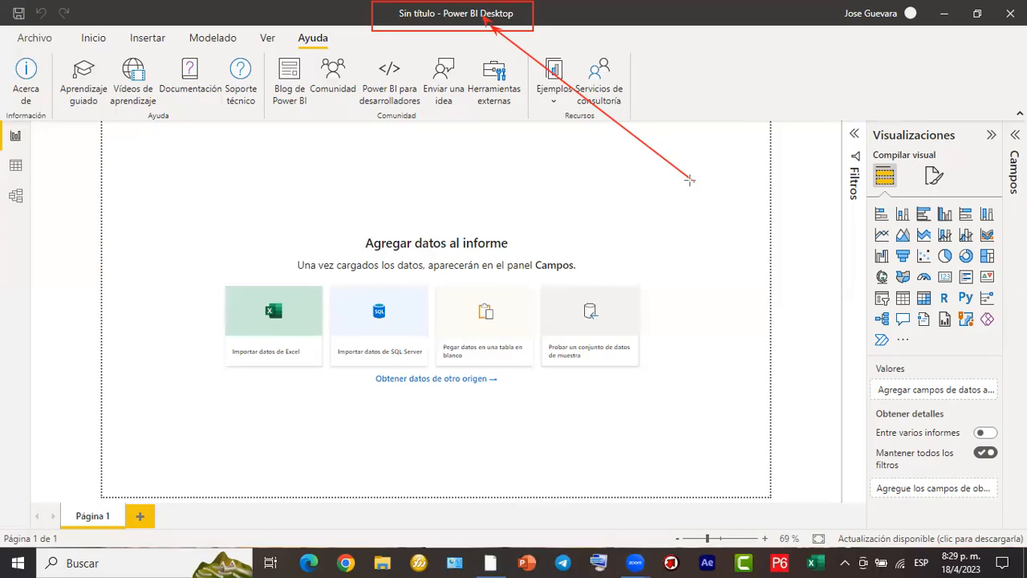
{"action": "mouse_move", "coordinate": [690, 179]}
{"action": "left_mouse_down"}
{"action": "mouse_move", "coordinate": [138, 449]}
{"action": "mouse_move", "coordinate": [112, 502]}
{"action": "left_mouse_up"}
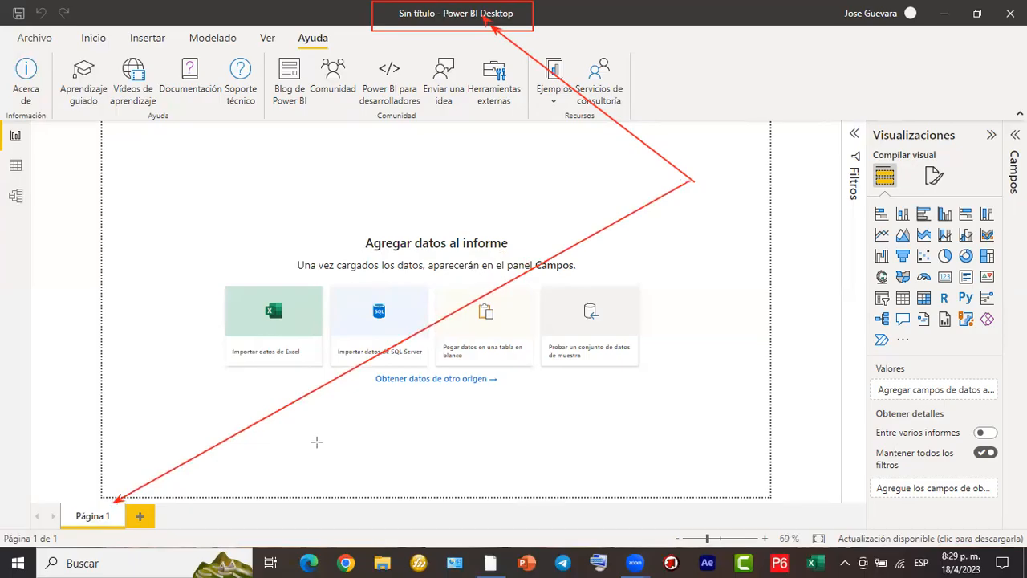
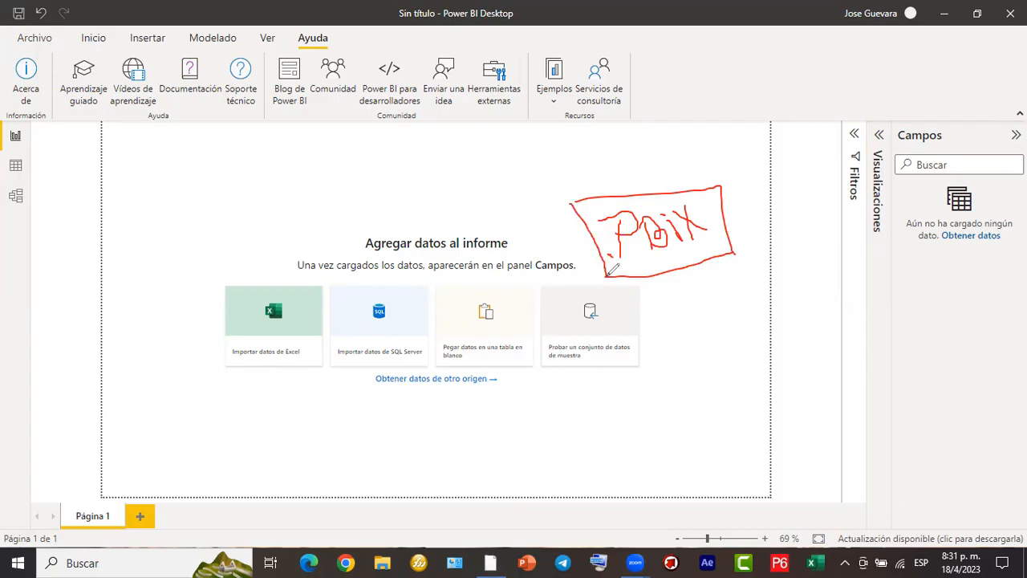
{"action": "mouse_move", "coordinate": [731, 200]}
{"action": "left_mouse_down"}
{"action": "mouse_move", "coordinate": [773, 177]}
{"action": "mouse_move", "coordinate": [732, 212]}
{"action": "mouse_move", "coordinate": [754, 218]}
{"action": "mouse_move", "coordinate": [748, 201]}
{"action": "left_mouse_up"}
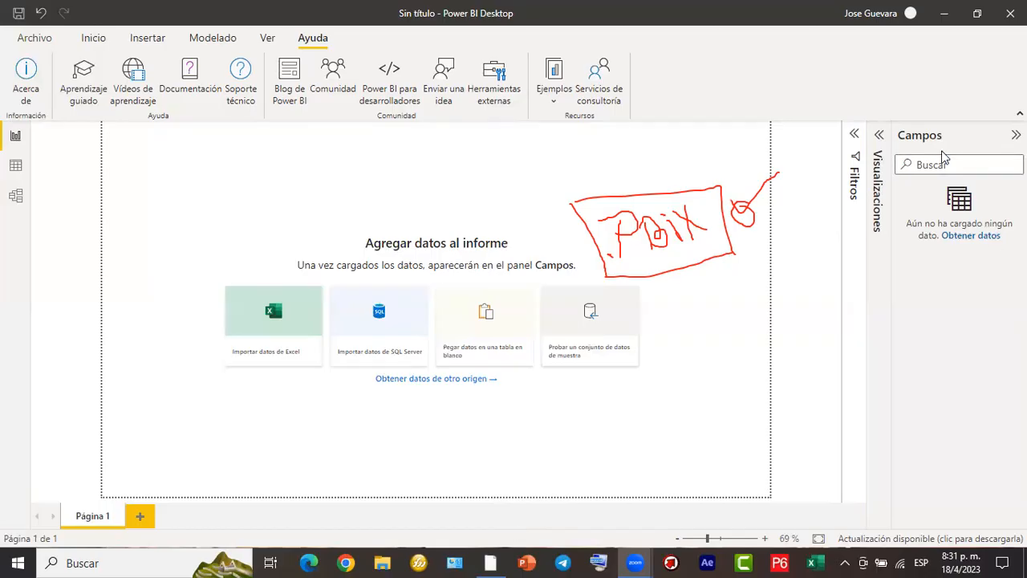
{"action": "left_click", "coordinate": [909, 154]}
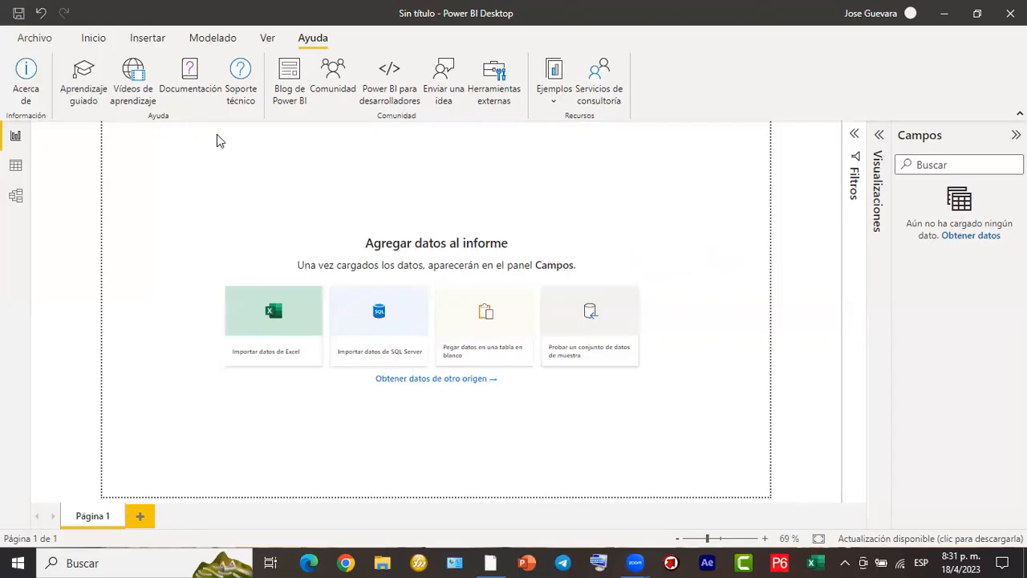
{"action": "left_click_drag", "start_coordinate": [2, 121], "coordinate": [31, 207]}
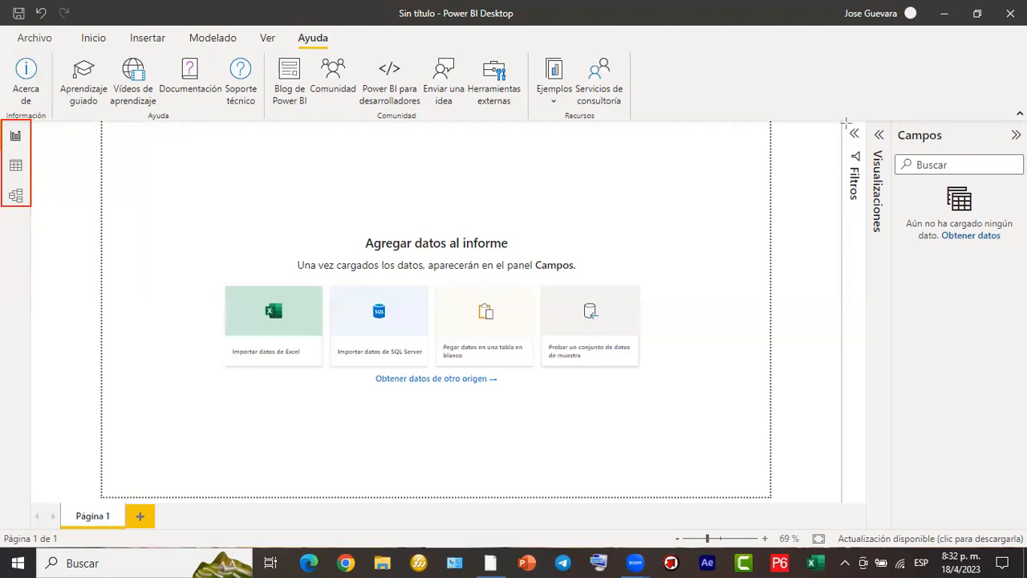
{"action": "mouse_move", "coordinate": [842, 121]}
{"action": "left_mouse_down"}
{"action": "mouse_move", "coordinate": [1018, 216]}
{"action": "mouse_move", "coordinate": [1026, 257]}
{"action": "mouse_move", "coordinate": [978, 248]}
{"action": "mouse_move", "coordinate": [892, 254]}
{"action": "mouse_move", "coordinate": [960, 244]}
{"action": "mouse_move", "coordinate": [1026, 259]}
{"action": "left_mouse_up"}
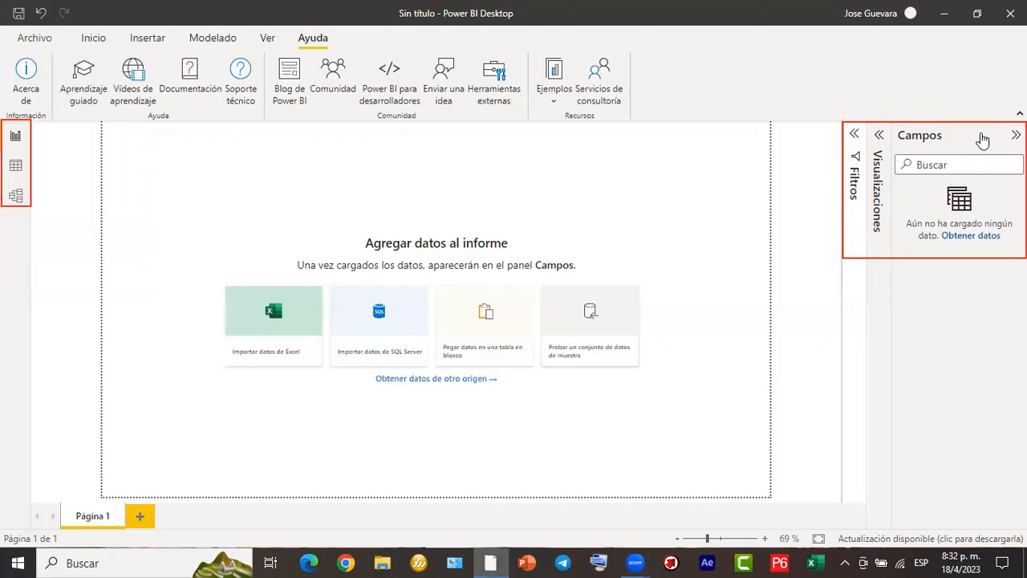
- Collapse the Campos pane and expand it again
{"action": "left_click", "coordinate": [1016, 134]}
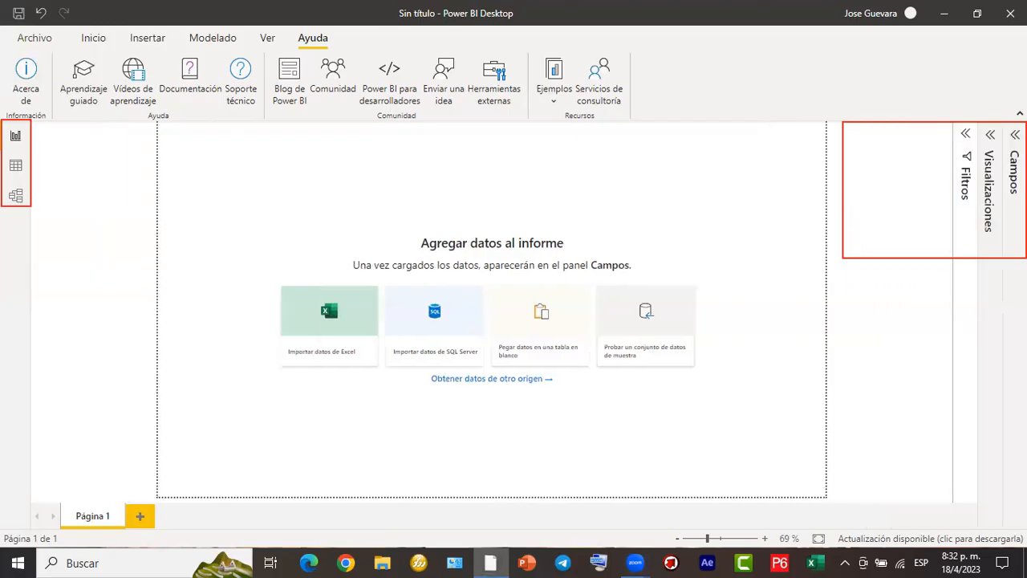
{"action": "left_click", "coordinate": [1015, 135]}
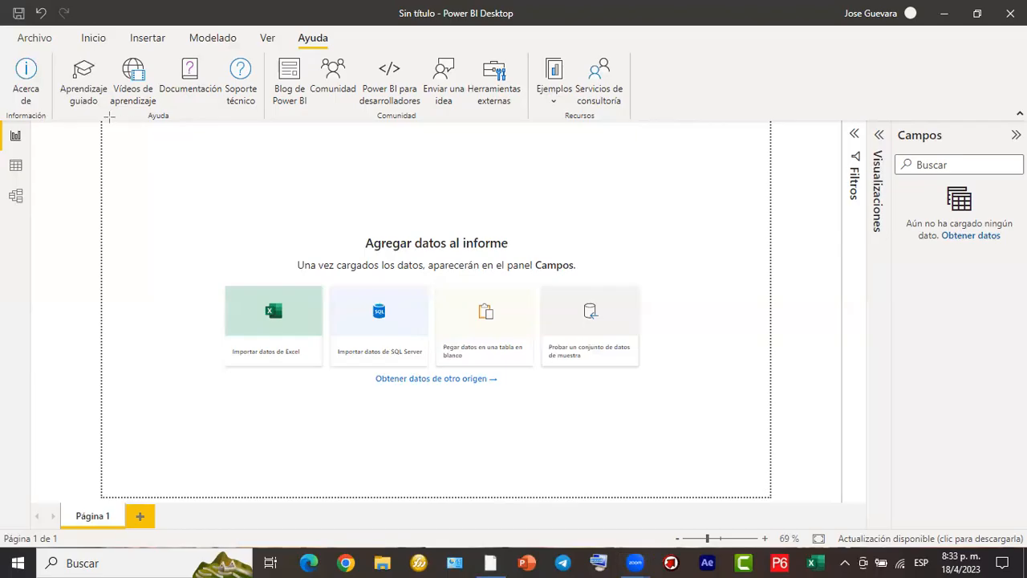
{"action": "mouse_move", "coordinate": [101, 123]}
{"action": "left_mouse_down"}
{"action": "mouse_move", "coordinate": [131, 218]}
{"action": "mouse_move", "coordinate": [345, 416]}
{"action": "mouse_move", "coordinate": [769, 495]}
{"action": "left_mouse_up"}
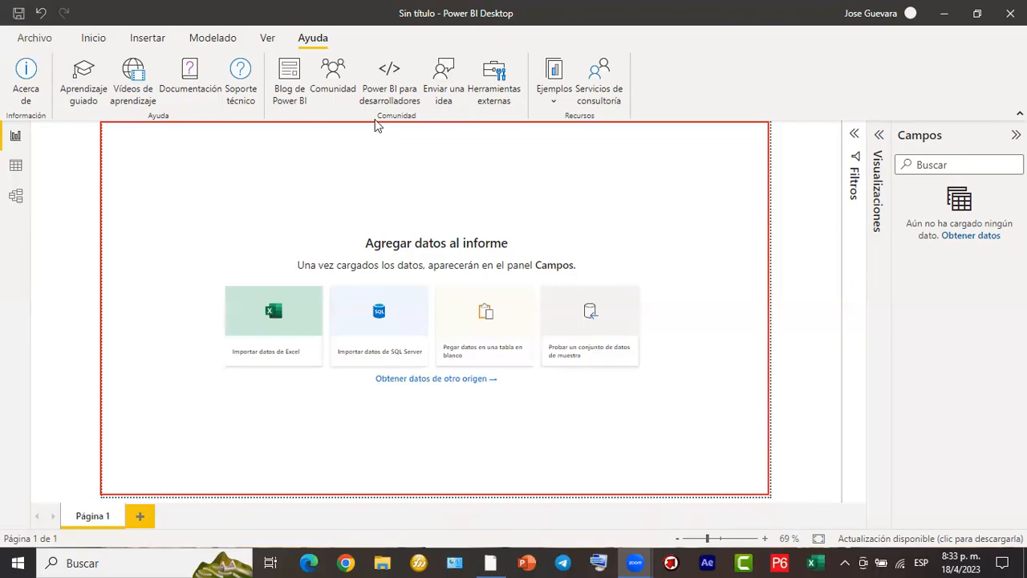
{"action": "mouse_move", "coordinate": [480, 170]}
{"action": "left_mouse_down"}
{"action": "mouse_move", "coordinate": [514, 167]}
{"action": "mouse_move", "coordinate": [524, 213]}
{"action": "mouse_move", "coordinate": [565, 203]}
{"action": "mouse_move", "coordinate": [555, 197]}
{"action": "mouse_move", "coordinate": [570, 204]}
{"action": "mouse_move", "coordinate": [573, 187]}
{"action": "mouse_move", "coordinate": [595, 197]}
{"action": "mouse_move", "coordinate": [608, 178]}
{"action": "mouse_move", "coordinate": [592, 165]}
{"action": "mouse_move", "coordinate": [603, 193]}
{"action": "left_mouse_up"}
{"action": "left_click", "coordinate": [531, 190]}
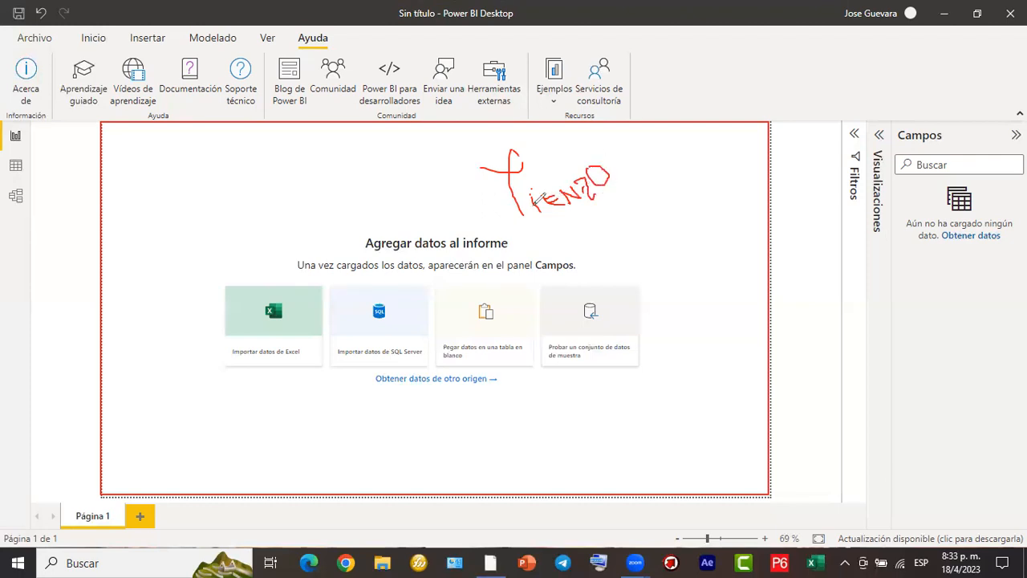
{"action": "left_click_drag", "start_coordinate": [527, 220], "coordinate": [623, 189]}
{"action": "mouse_move", "coordinate": [915, 277]}
{"action": "left_mouse_down"}
{"action": "mouse_move", "coordinate": [783, 351]}
{"action": "mouse_move", "coordinate": [622, 283]}
{"action": "mouse_move", "coordinate": [578, 250]}
{"action": "mouse_move", "coordinate": [598, 265]}
{"action": "mouse_move", "coordinate": [583, 281]}
{"action": "left_mouse_up"}
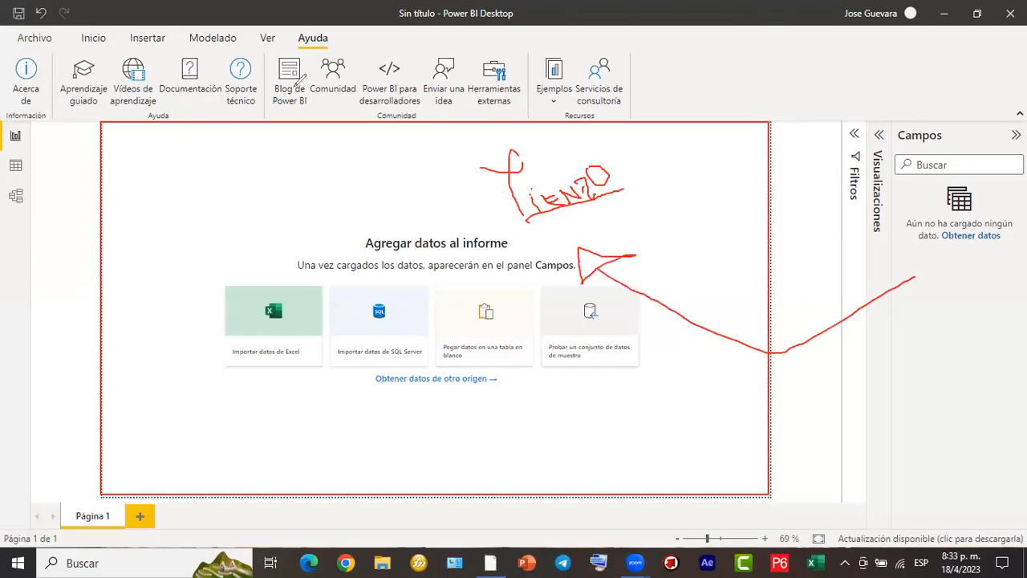
{"action": "left_click", "coordinate": [756, 82]}
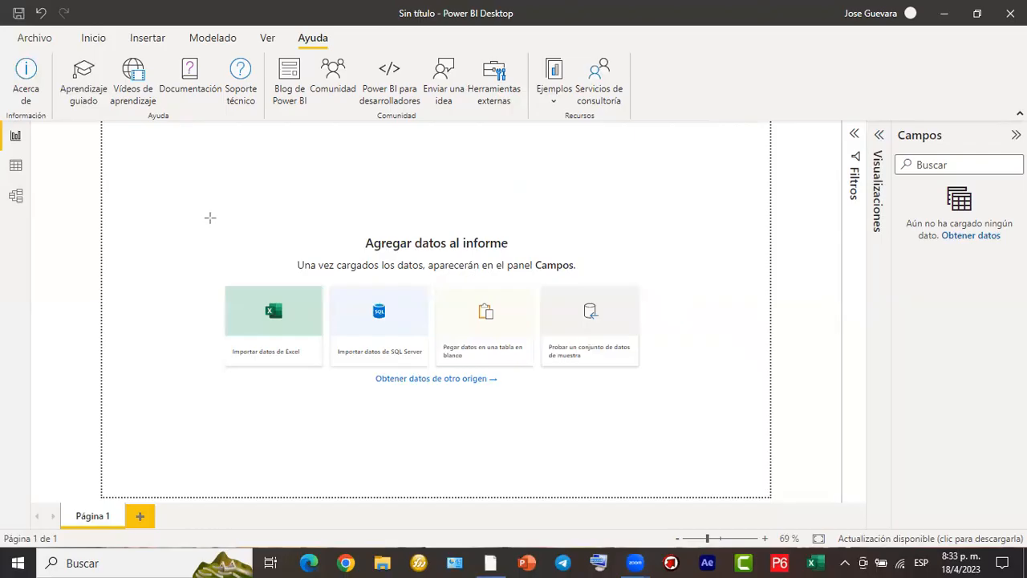
{"action": "mouse_move", "coordinate": [212, 218]}
{"action": "left_mouse_down"}
{"action": "mouse_move", "coordinate": [561, 333]}
{"action": "mouse_move", "coordinate": [668, 398]}
{"action": "left_mouse_up"}
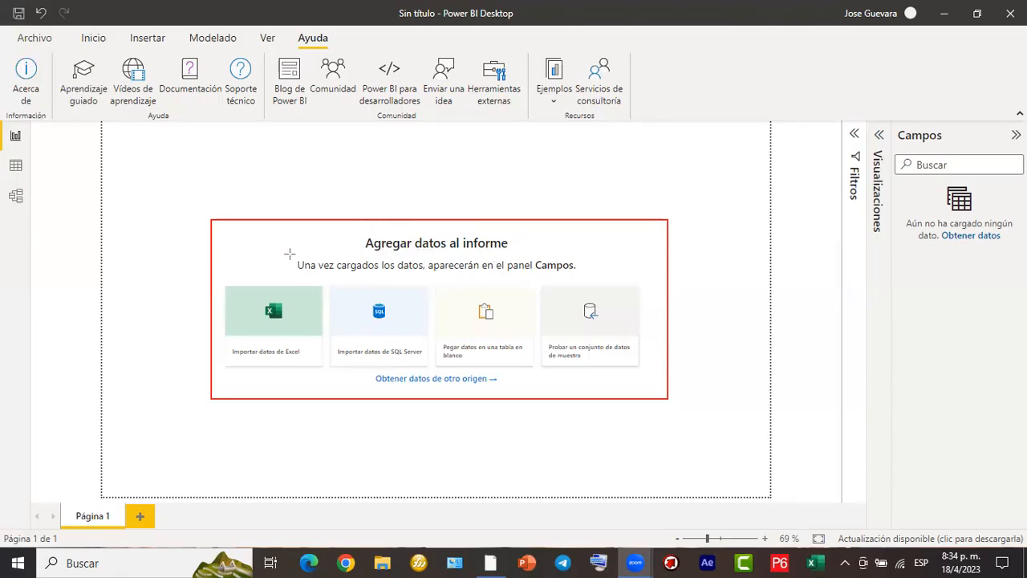
{"action": "left_click_drag", "start_coordinate": [216, 269], "coordinate": [258, 305]}
{"action": "left_click_drag", "start_coordinate": [259, 305], "coordinate": [268, 311]}
{"action": "left_click_drag", "start_coordinate": [268, 313], "coordinate": [313, 361]}
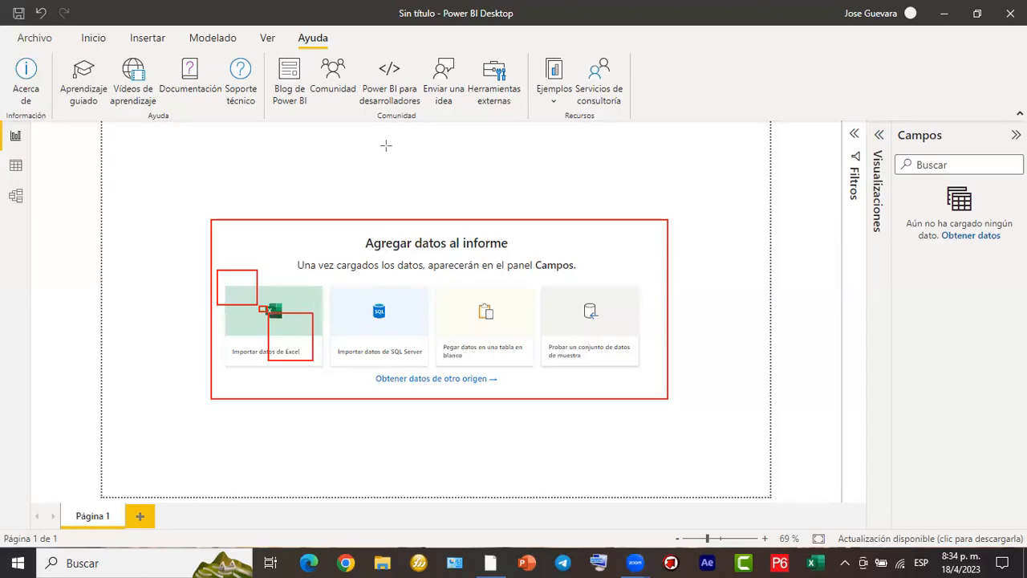
{"action": "key", "text": "e"}
{"action": "mouse_move", "coordinate": [219, 277]}
{"action": "left_mouse_down"}
{"action": "mouse_move", "coordinate": [316, 346]}
{"action": "mouse_move", "coordinate": [325, 365]}
{"action": "left_mouse_up"}
{"action": "left_click_drag", "start_coordinate": [325, 276], "coordinate": [426, 367]}
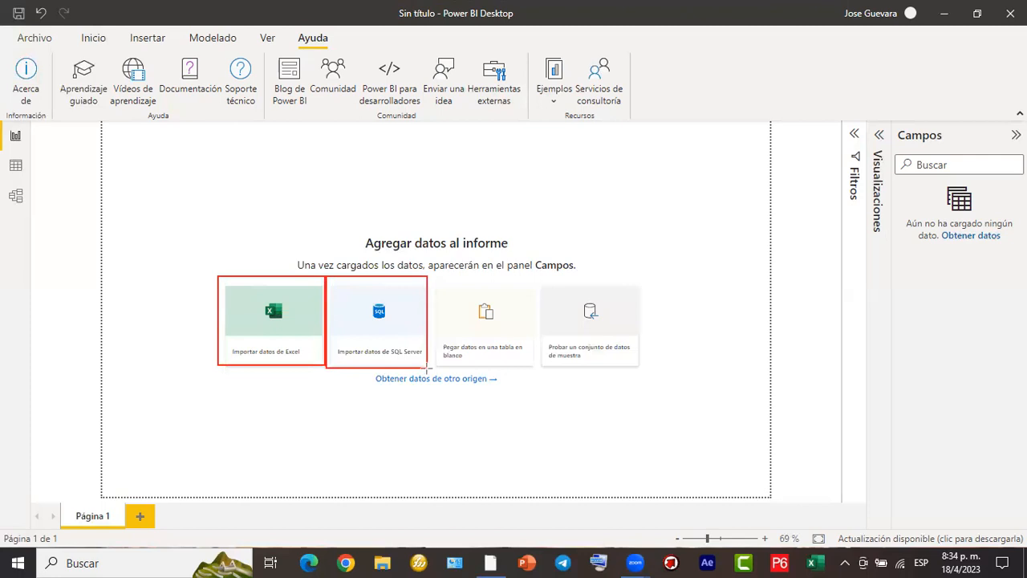
{"action": "left_click_drag", "start_coordinate": [433, 278], "coordinate": [535, 382]}
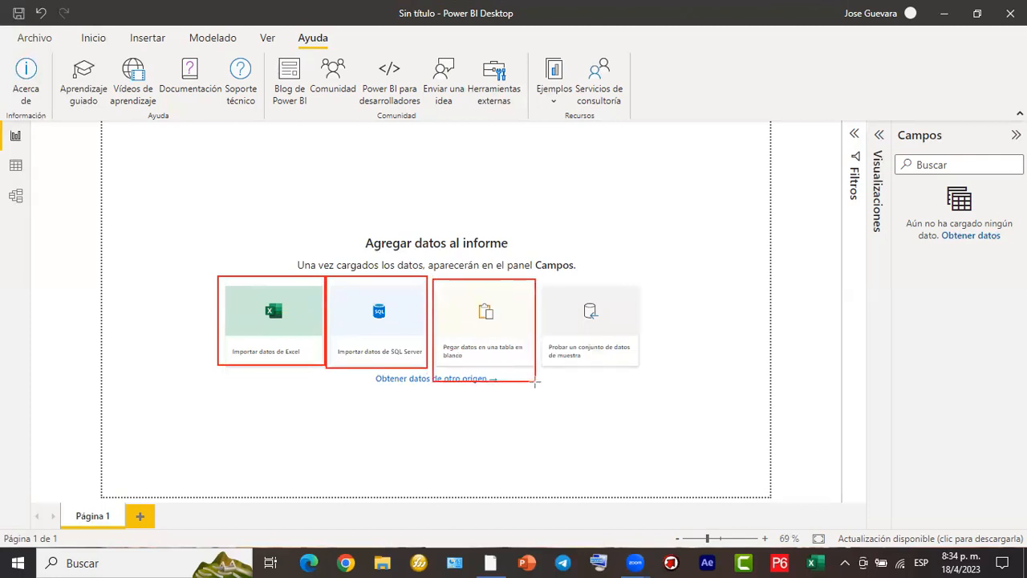
{"action": "left_click_drag", "start_coordinate": [541, 283], "coordinate": [644, 373]}
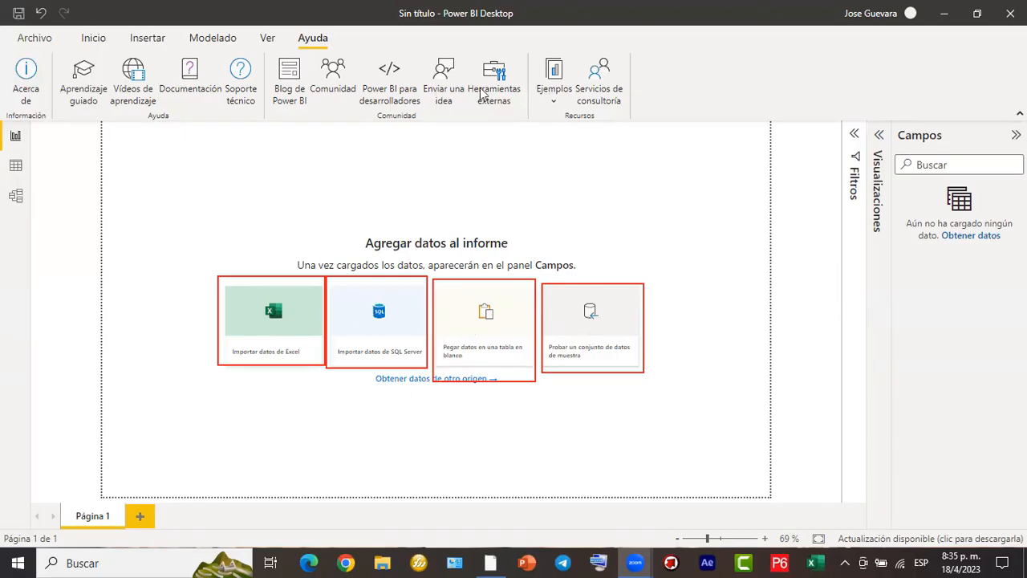
{"action": "left_click_drag", "start_coordinate": [390, 151], "coordinate": [297, 290]}
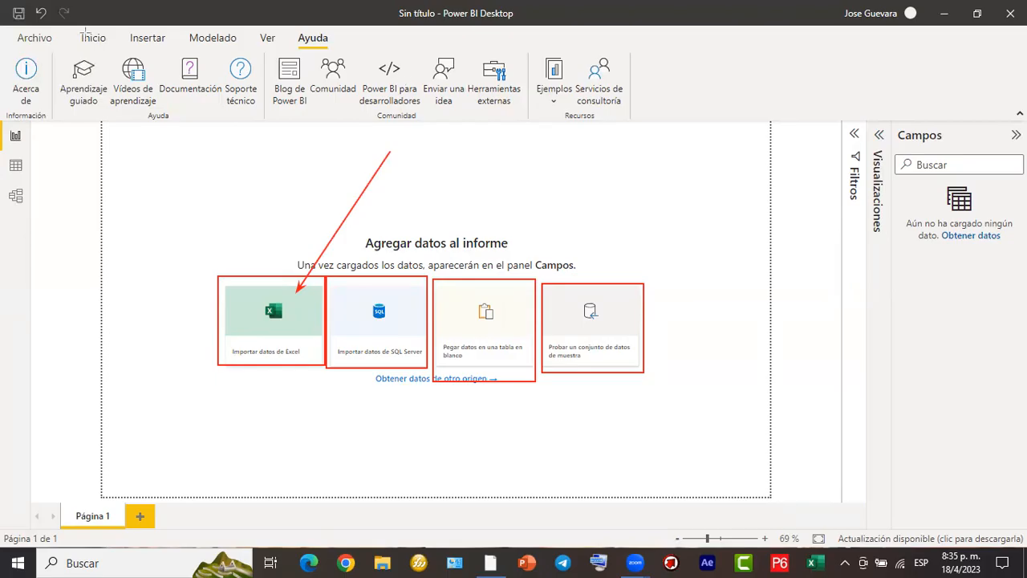
- Examine the Home data import commands and the list of common data sources offered by Obtener datos
{"action": "left_click_drag", "start_coordinate": [80, 35], "coordinate": [117, 52]}
{"action": "left_click", "coordinate": [102, 44]}
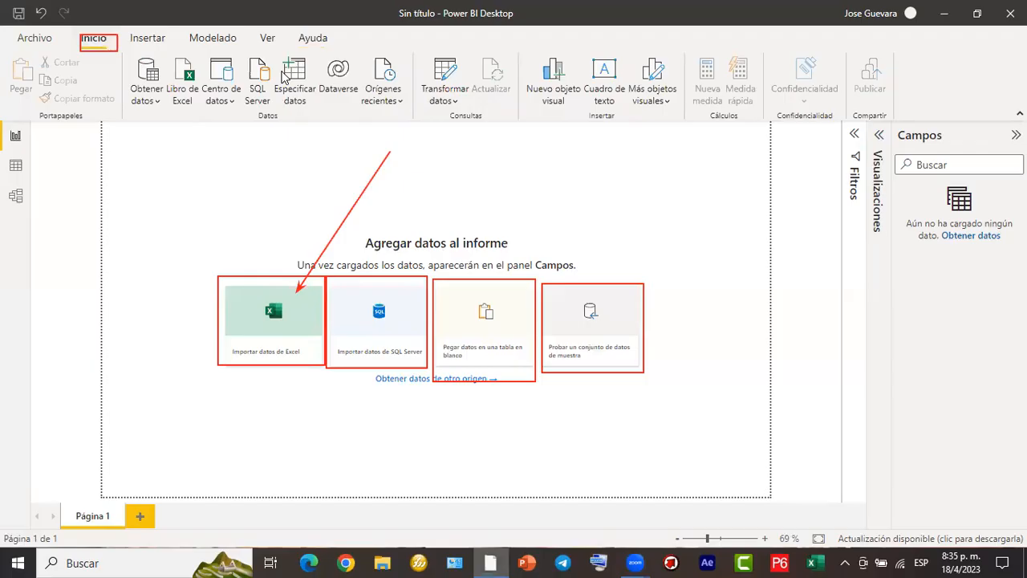
{"action": "mouse_move", "coordinate": [412, 122]}
{"action": "left_mouse_down"}
{"action": "mouse_move", "coordinate": [228, 80]}
{"action": "mouse_move", "coordinate": [122, 42]}
{"action": "left_mouse_up"}
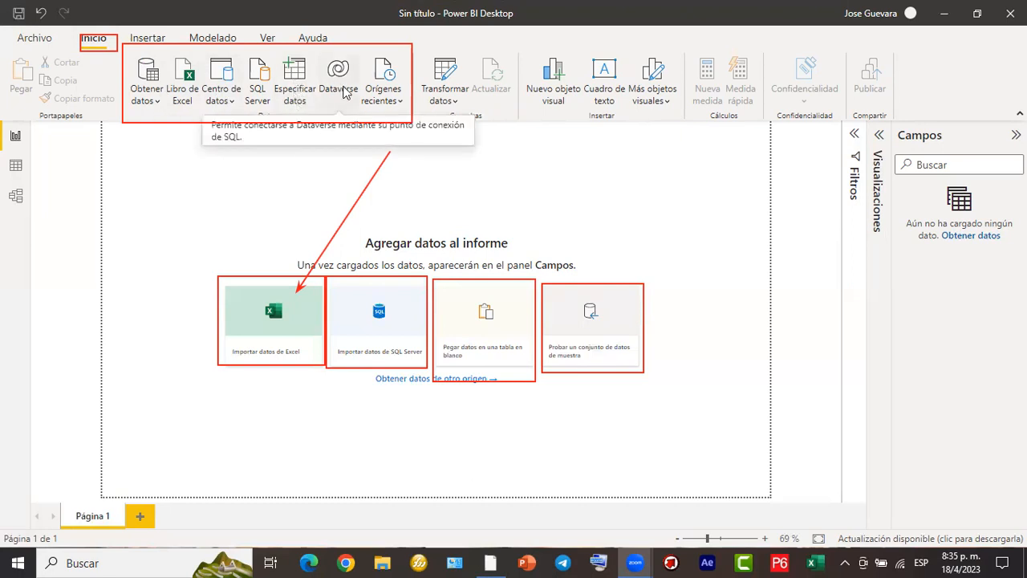
{"action": "left_click", "coordinate": [159, 101]}
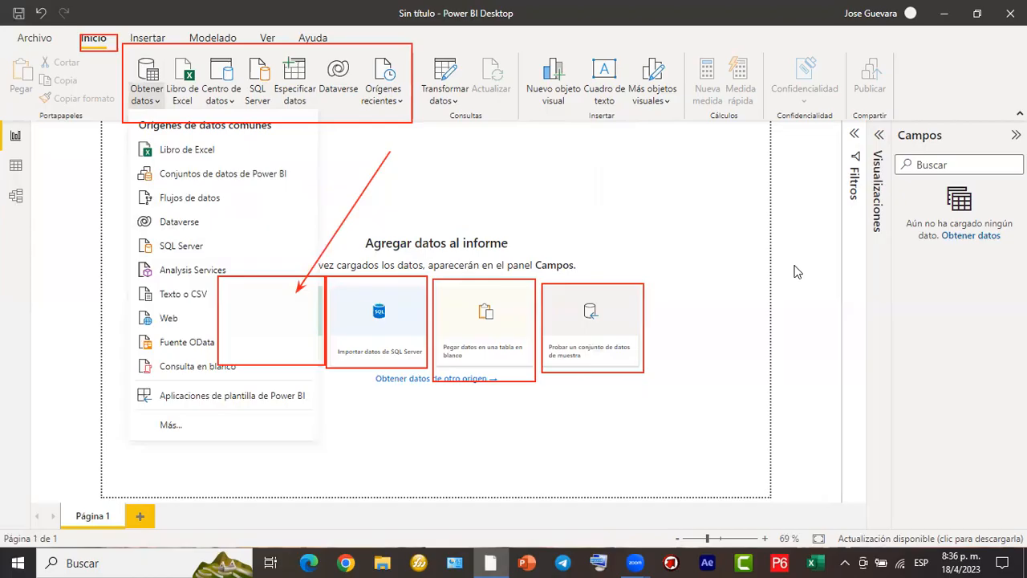
{"action": "left_click", "coordinate": [477, 147]}
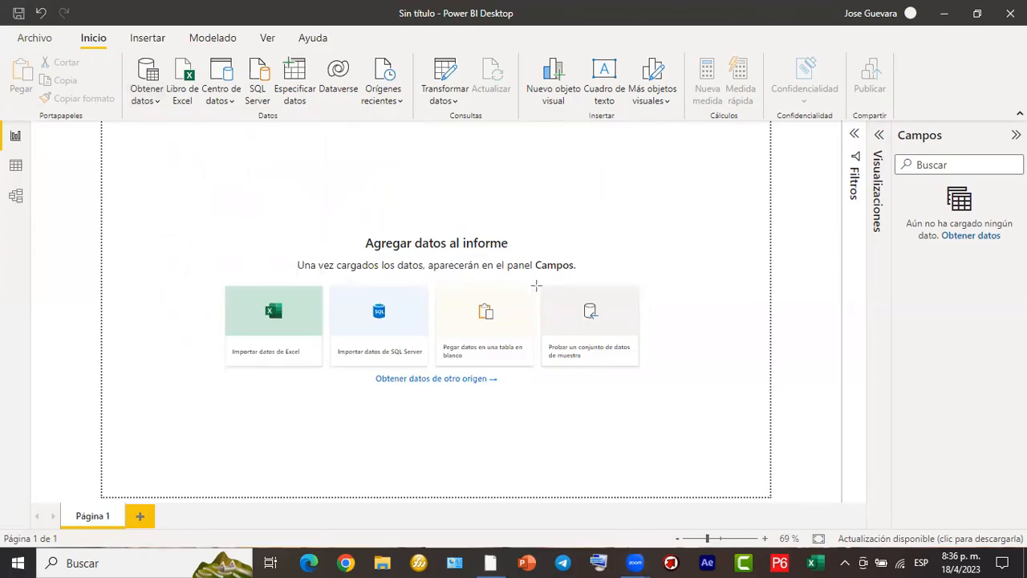
- Switch to Excel and open the recent NOMINA workbook from the EJERCICIOS POWER BI 1804 folder
{"action": "left_click_drag", "start_coordinate": [521, 277], "coordinate": [820, 94]}
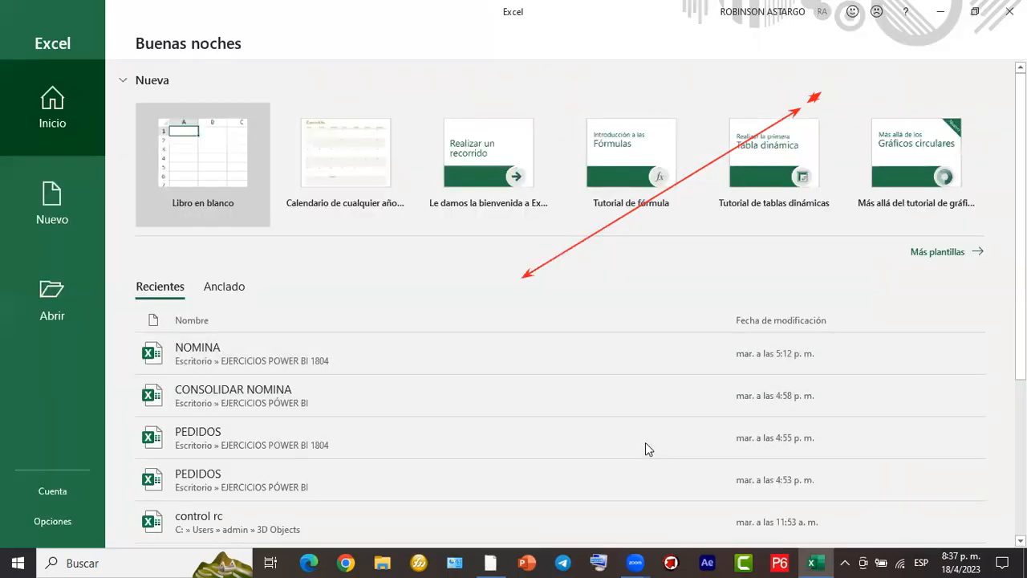
{"action": "left_click", "coordinate": [284, 353]}
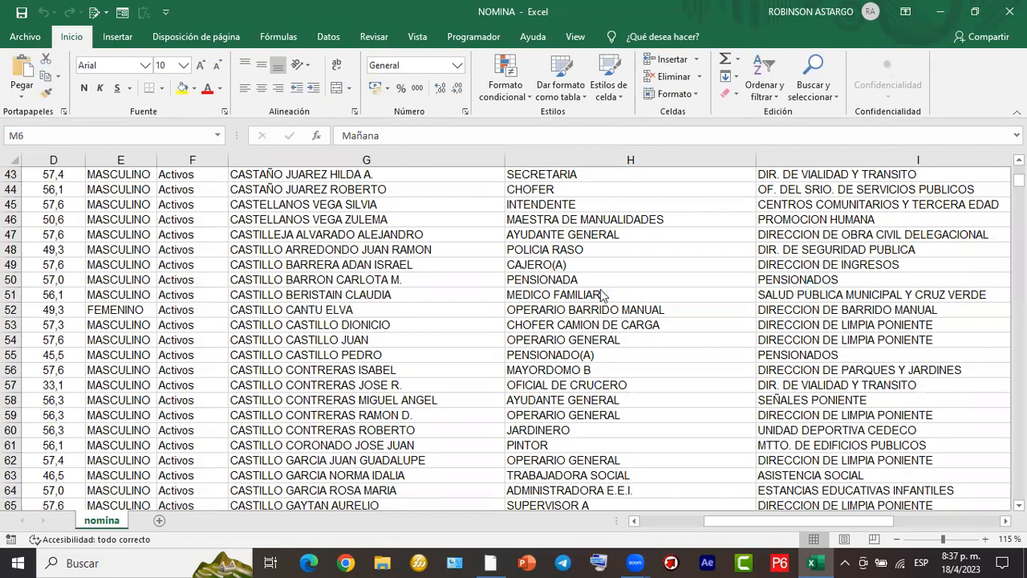
- Look over the employee records in the nomina sheet at smaller zoom levels and return to the header row
{"action": "scroll", "coordinate": [381, 436], "scroll_direction": "down", "scroll_amount": 1, "text": "ctrl"}
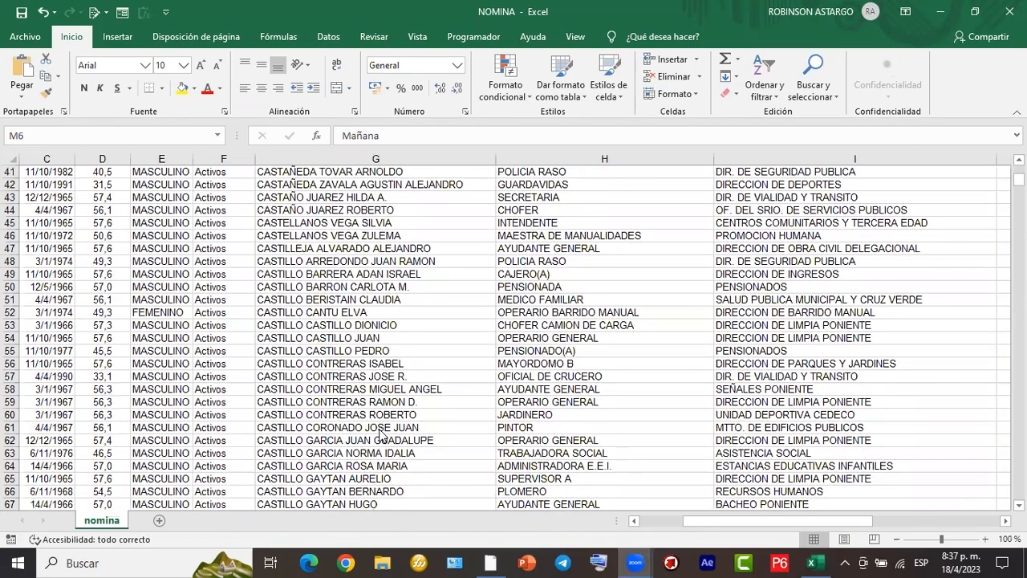
{"action": "left_click_drag", "start_coordinate": [484, 26], "coordinate": [237, 363]}
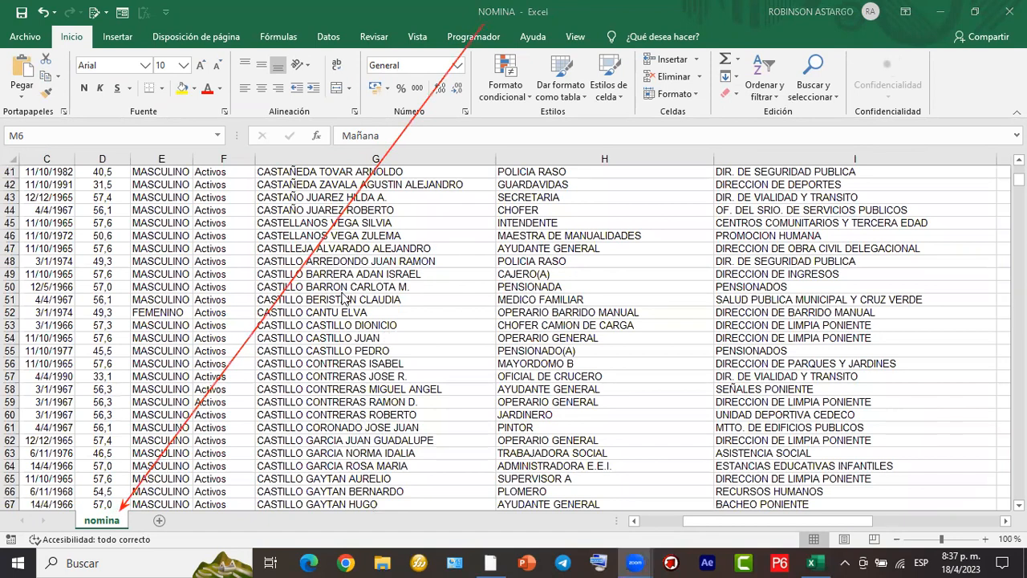
{"action": "scroll", "coordinate": [343, 296], "scroll_direction": "down", "scroll_amount": 1, "text": "ctrl"}
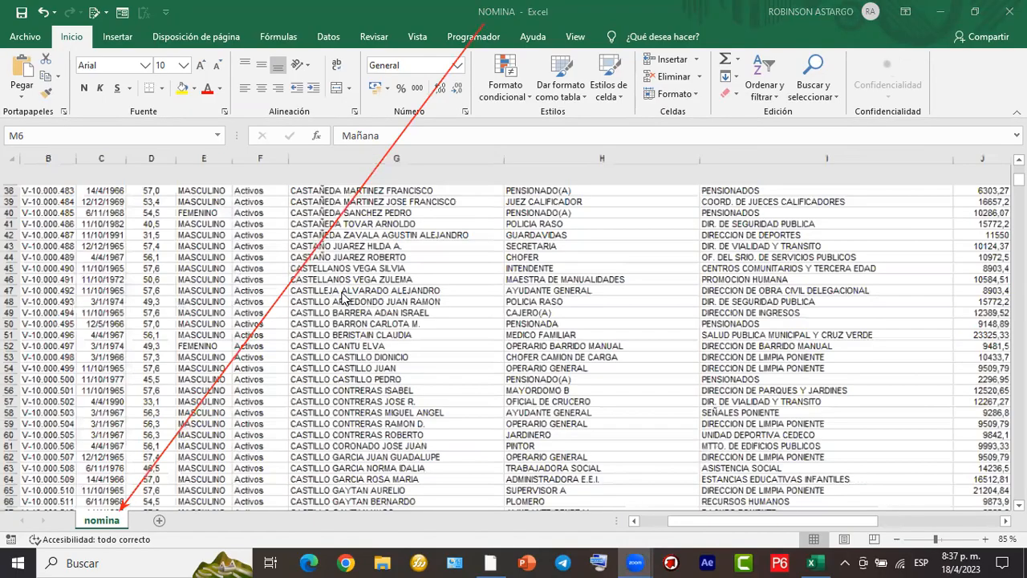
{"action": "scroll", "coordinate": [343, 297], "scroll_direction": "down", "scroll_amount": 1, "text": "ctrl"}
{"action": "scroll", "coordinate": [343, 297], "scroll_direction": "down", "scroll_amount": 1, "text": "ctrl"}
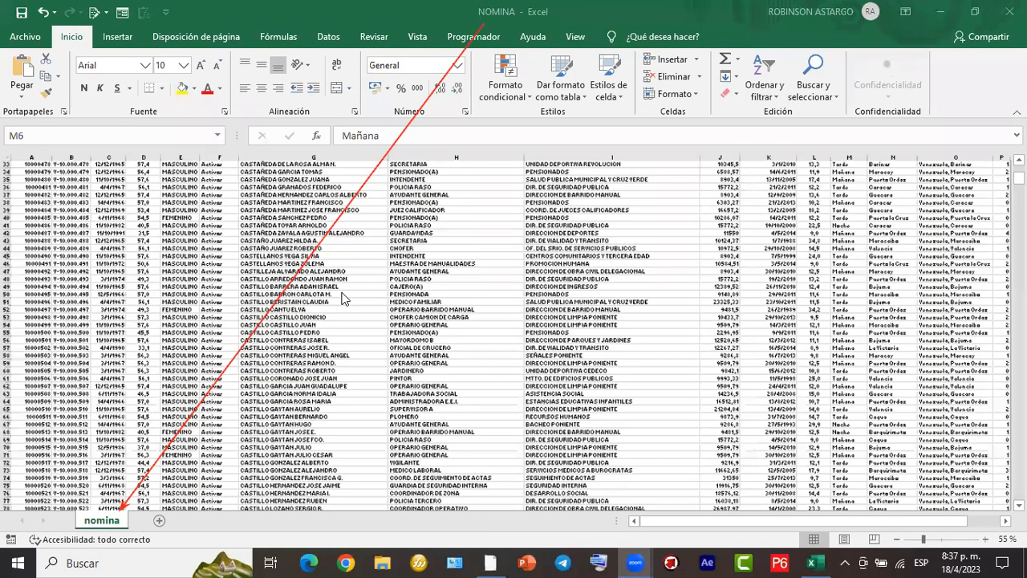
{"action": "scroll", "coordinate": [342, 297], "scroll_direction": "up", "scroll_amount": 3, "text": "ctrl"}
{"action": "scroll", "coordinate": [871, 526], "scroll_direction": "right", "scroll_amount": 3}
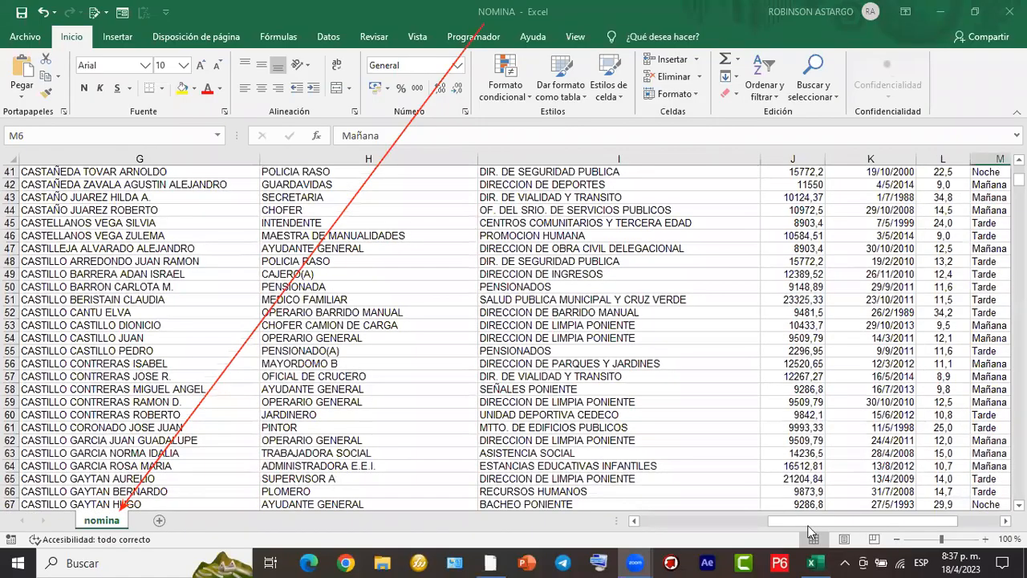
{"action": "scroll", "coordinate": [810, 529], "scroll_direction": "left", "scroll_amount": 3}
{"action": "scroll", "coordinate": [265, 367], "scroll_direction": "up", "scroll_amount": 6}
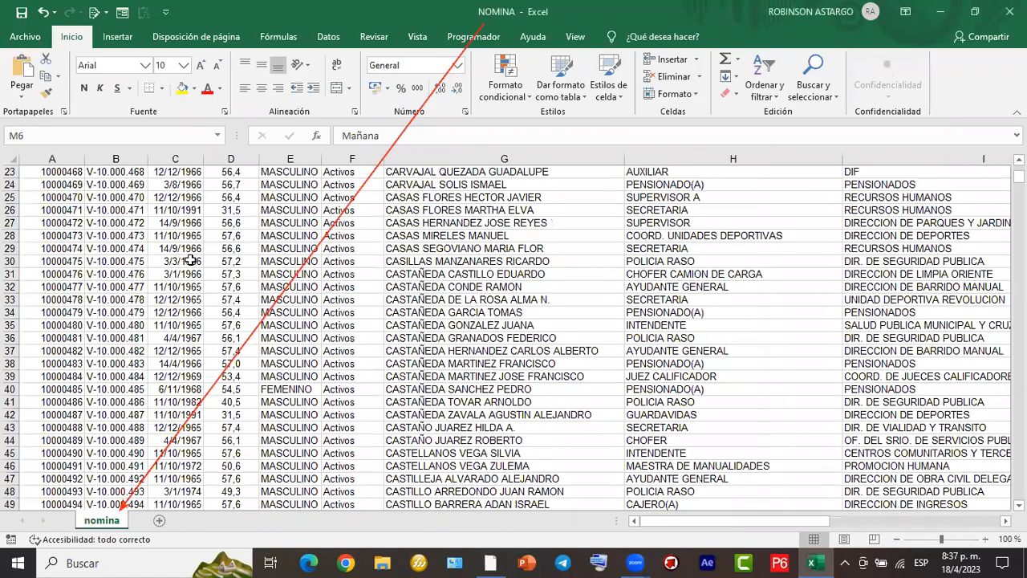
{"action": "scroll", "coordinate": [190, 261], "scroll_direction": "up", "scroll_amount": 7}
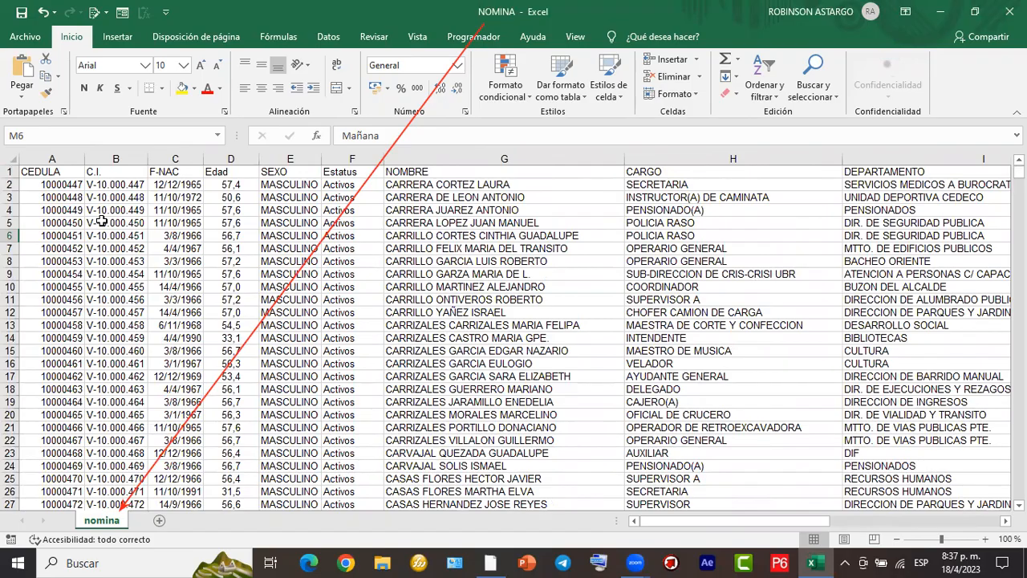
- Examine the nomina sheet's column headings from CEDULA through Instrucción, along with the first employee rows
{"action": "left_click_drag", "start_coordinate": [48, 161], "coordinate": [77, 156]}
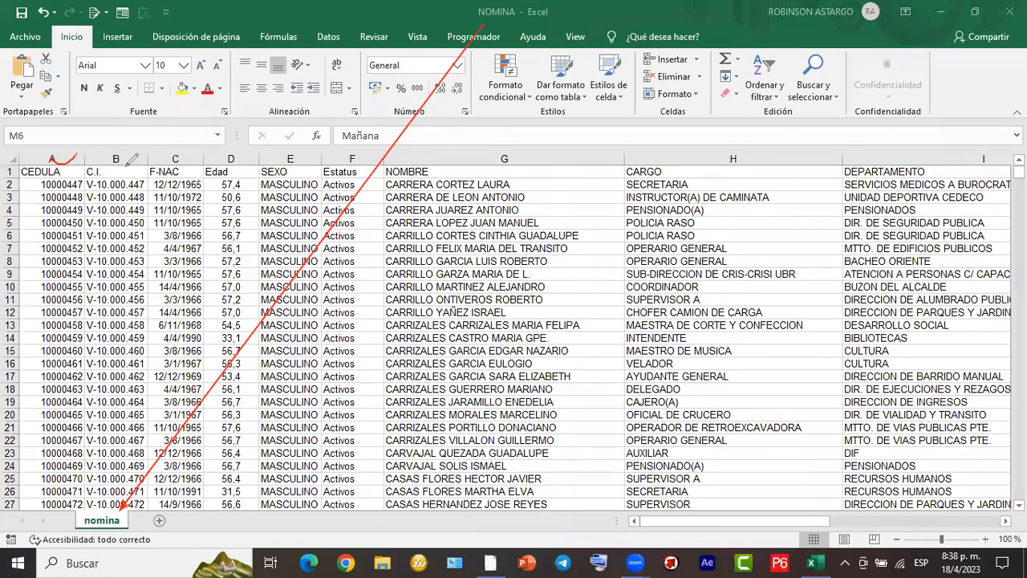
{"action": "left_click_drag", "start_coordinate": [162, 166], "coordinate": [443, 159]}
{"action": "left_click_drag", "start_coordinate": [698, 170], "coordinate": [743, 158]}
{"action": "left_click_drag", "start_coordinate": [909, 168], "coordinate": [940, 160]}
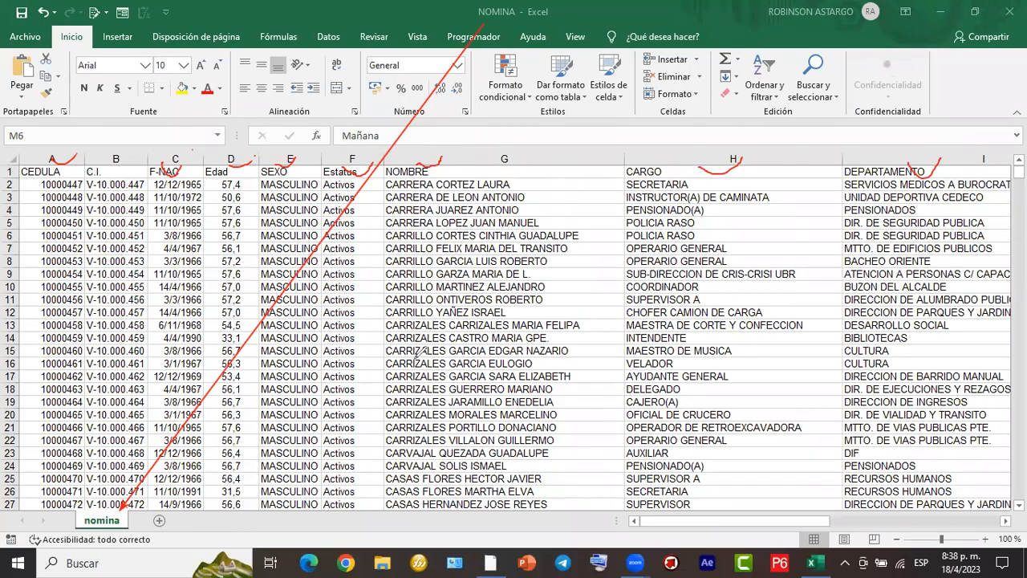
{"action": "scroll", "coordinate": [513, 337], "scroll_direction": "right", "scroll_amount": 6}
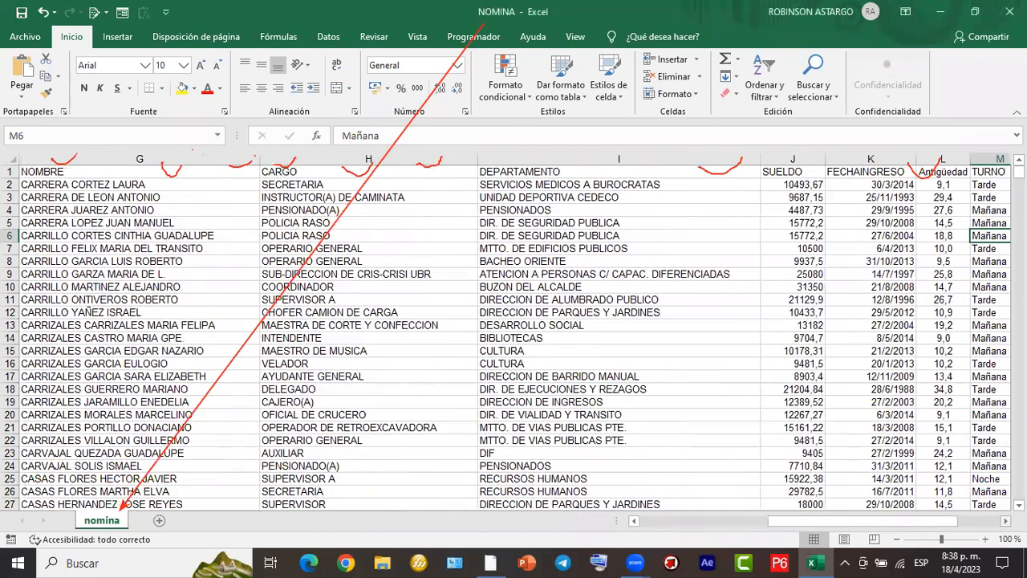
{"action": "scroll", "coordinate": [537, 475], "scroll_direction": "right", "scroll_amount": 3}
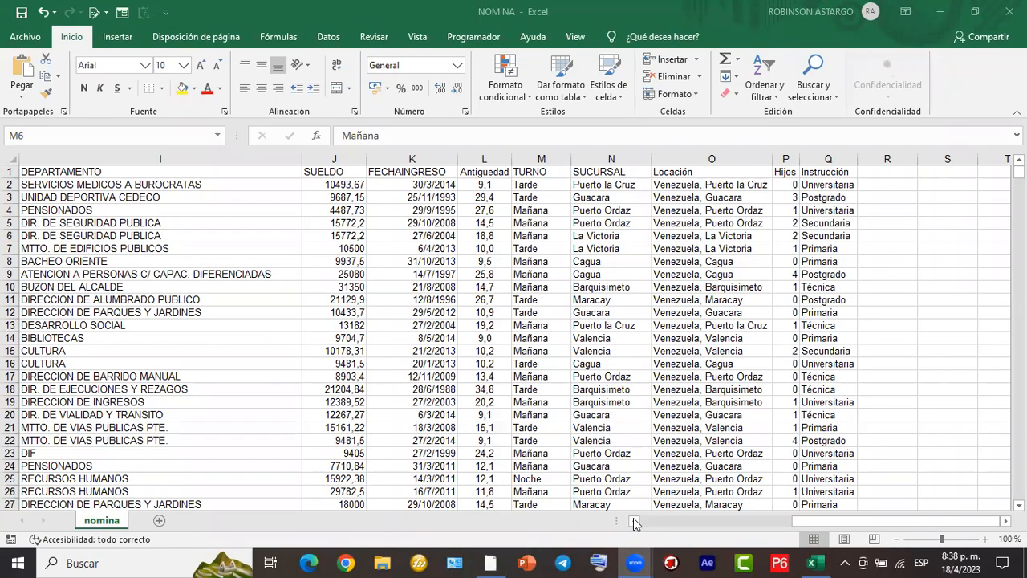
{"action": "left_click", "coordinate": [635, 523]}
{"action": "left_click", "coordinate": [636, 523]}
{"action": "left_click", "coordinate": [635, 522]}
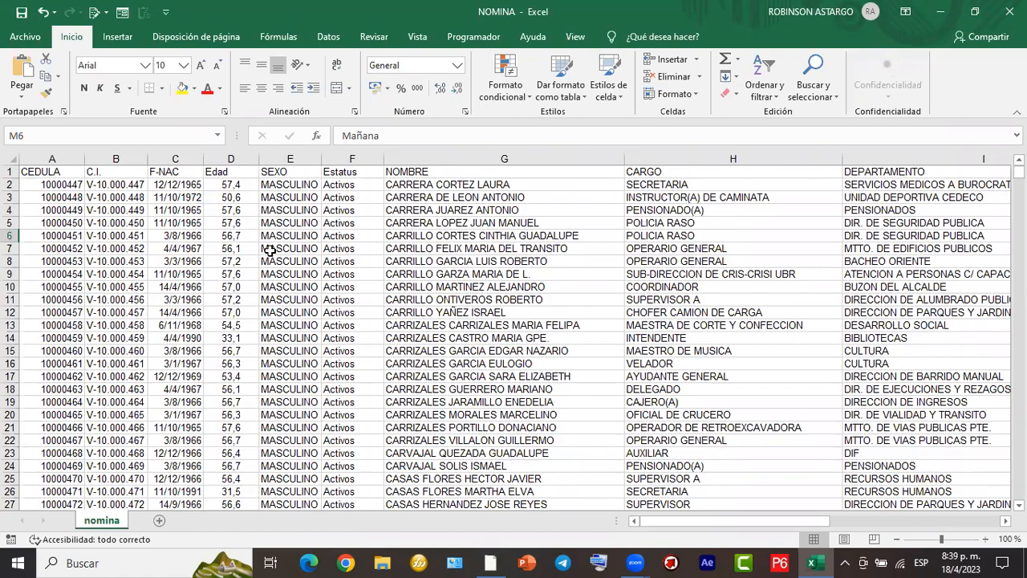
{"action": "scroll", "coordinate": [269, 251], "scroll_direction": "down", "scroll_amount": 6}
{"action": "scroll", "coordinate": [269, 251], "scroll_direction": "up", "scroll_amount": 6}
{"action": "scroll", "coordinate": [269, 250], "scroll_direction": "down", "scroll_amount": 7}
{"action": "scroll", "coordinate": [269, 250], "scroll_direction": "up", "scroll_amount": 6}
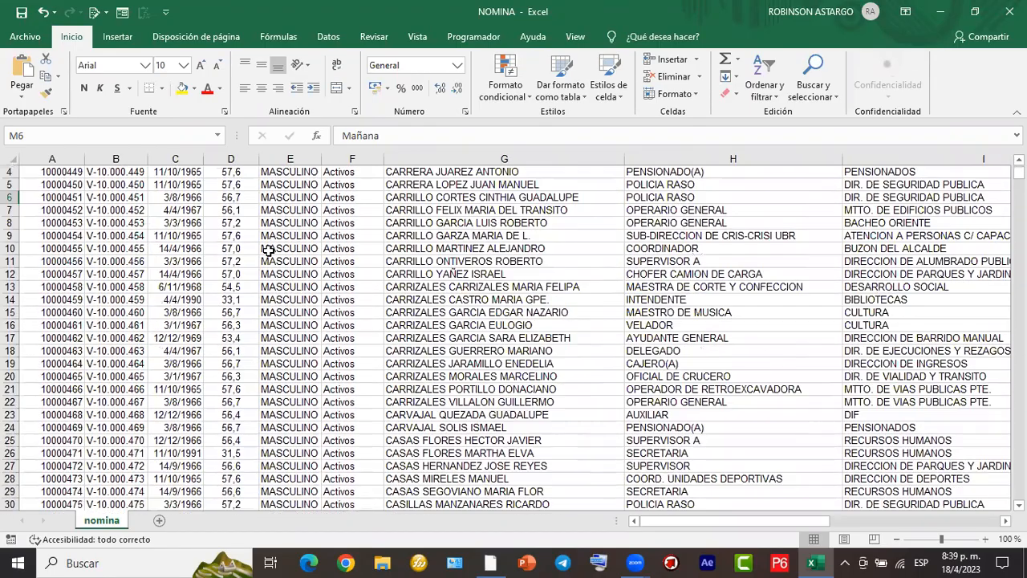
- Return to the header row and review the column headings across and the records down the CEDULA column
{"action": "scroll", "coordinate": [269, 251], "scroll_direction": "up", "scroll_amount": 1}
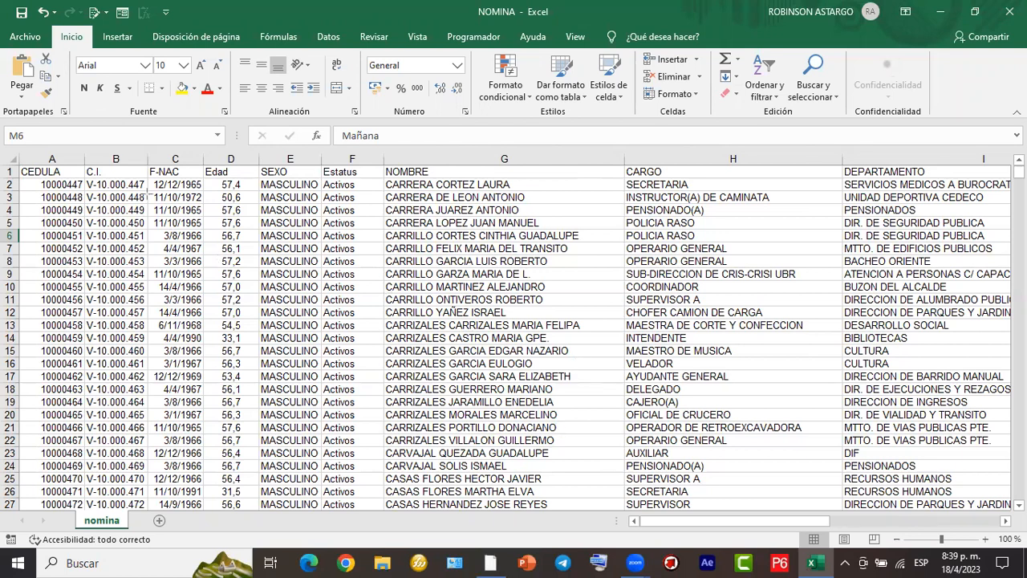
{"action": "mouse_move", "coordinate": [21, 167]}
{"action": "left_mouse_down"}
{"action": "mouse_move", "coordinate": [768, 181]}
{"action": "mouse_move", "coordinate": [985, 172]}
{"action": "left_mouse_up"}
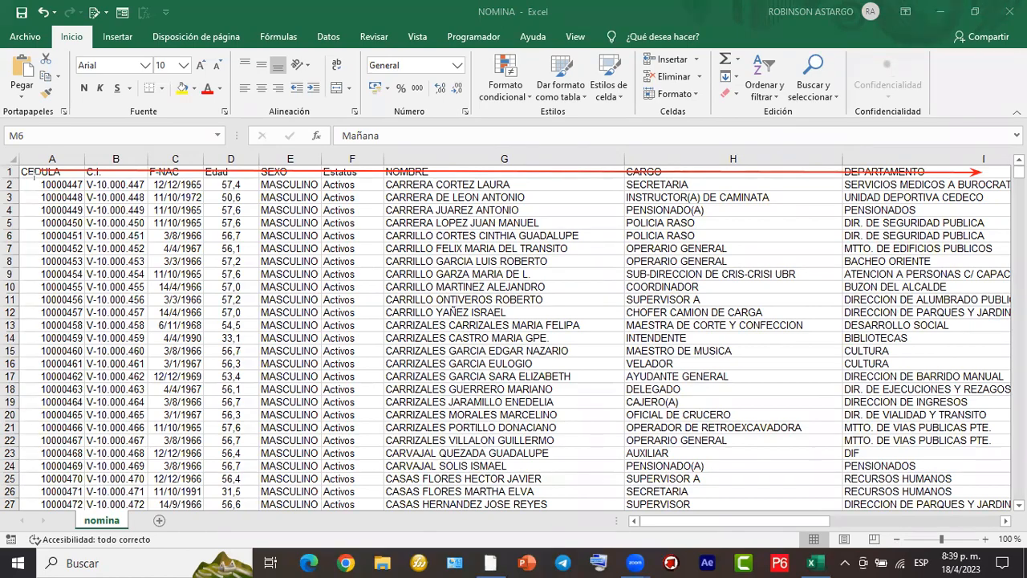
{"action": "left_click_drag", "start_coordinate": [32, 178], "coordinate": [29, 500]}
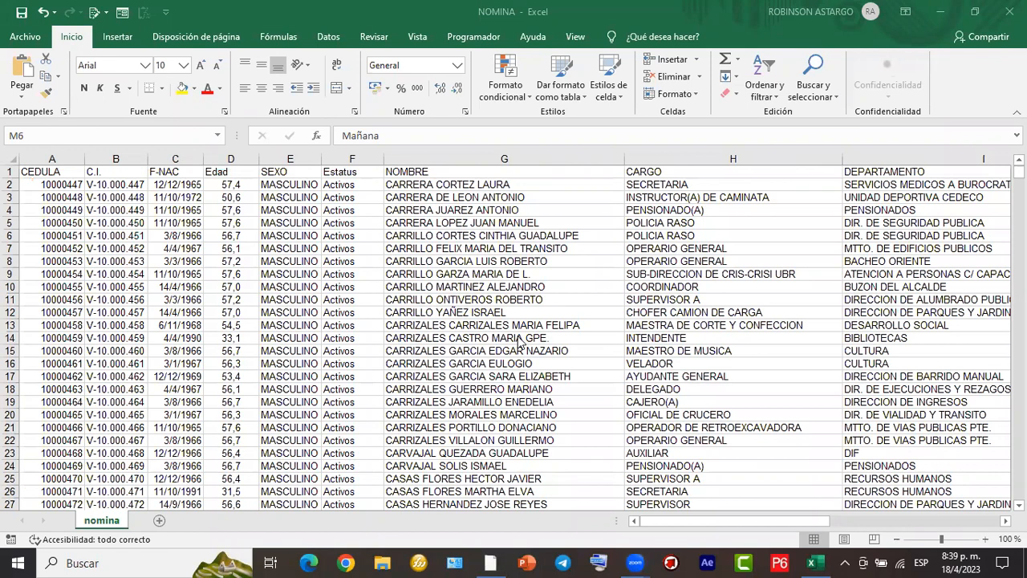
{"action": "scroll", "coordinate": [255, 273], "scroll_direction": "down", "scroll_amount": 4}
{"action": "scroll", "coordinate": [255, 273], "scroll_direction": "up", "scroll_amount": 4}
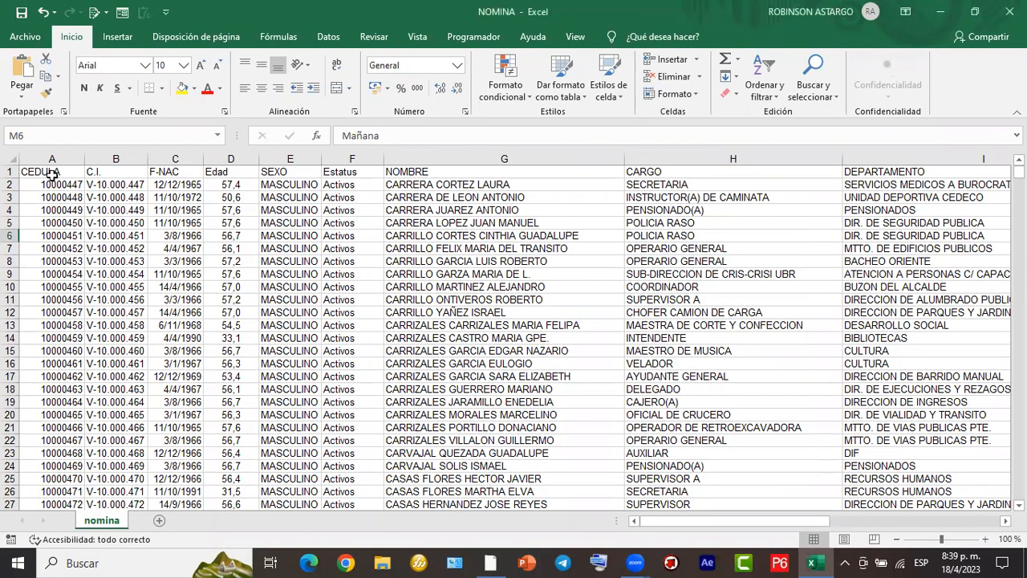
- Jump from the CEDULA heading to the last record in column A and check the rows around the end of the data
{"action": "left_click", "coordinate": [27, 173]}
{"action": "key", "text": "ctrl+Down"}
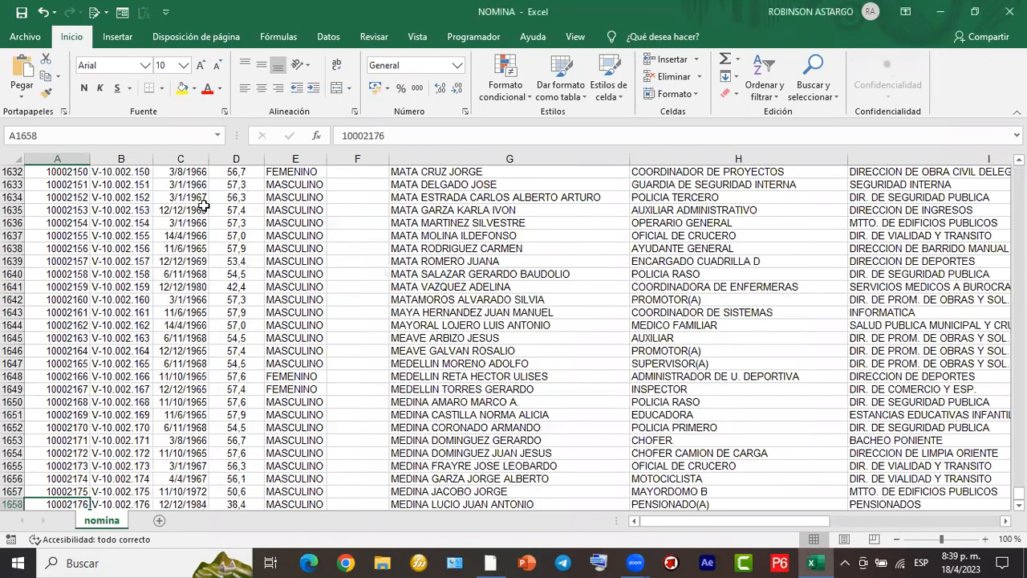
{"action": "key", "text": "Down"}
{"action": "key", "text": "Down"}
{"action": "key", "text": "Down"}
{"action": "key", "text": "Up"}
{"action": "key", "text": "Up"}
{"action": "key", "text": "Up"}
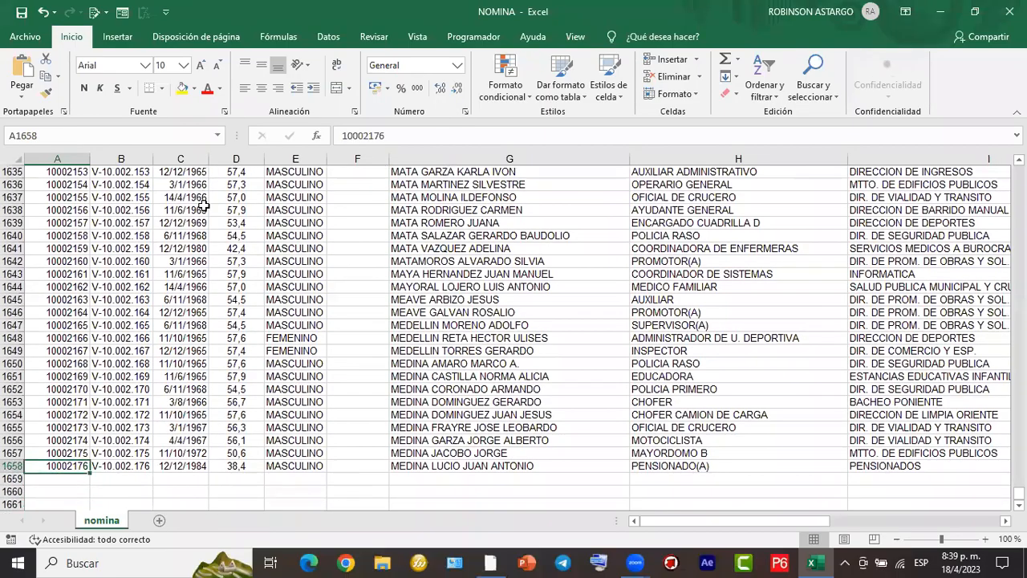
{"action": "key", "text": "Down"}
{"action": "key", "text": "Down"}
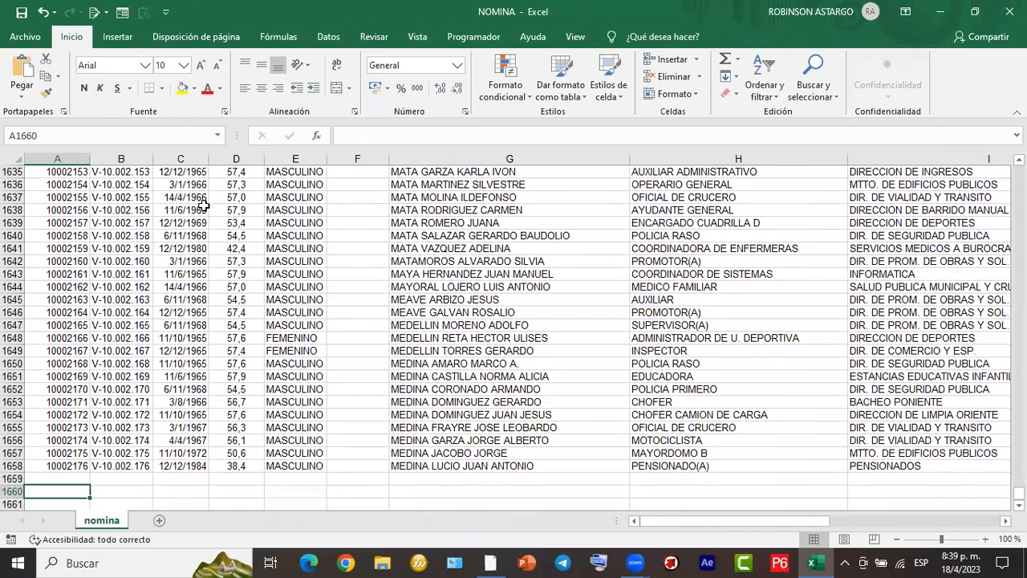
{"action": "key", "text": "Up"}
{"action": "key", "text": "Up"}
{"action": "key", "text": "Up"}
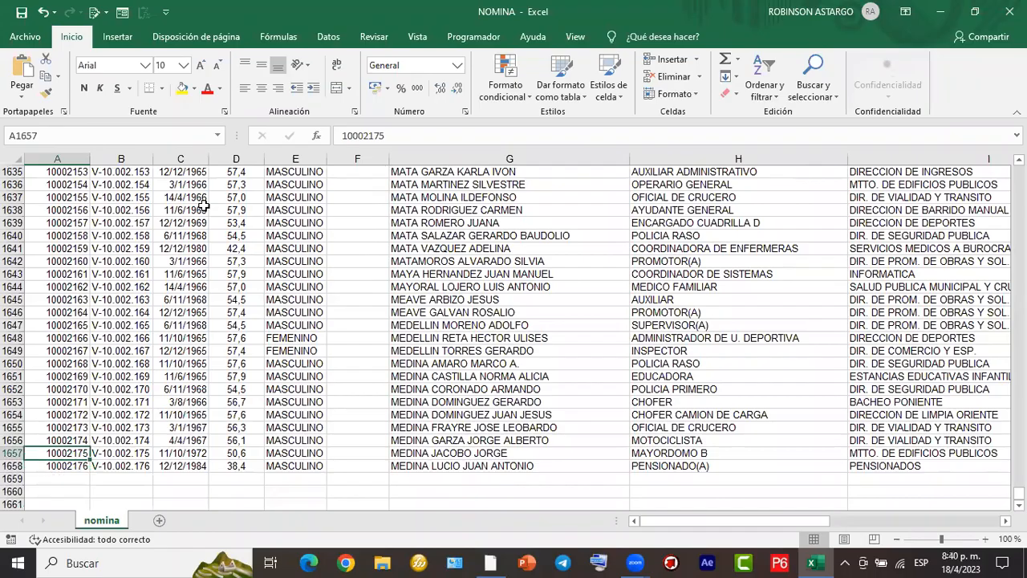
- Move across row 1657 to column Q to check the end of the table's columns
{"action": "key", "text": "Right"}
{"action": "key", "text": "Right"}
{"action": "key", "text": "Right"}
{"action": "key", "text": "Right"}
{"action": "key", "text": "Right"}
{"action": "key", "text": "Right"}
{"action": "key", "text": "Right"}
{"action": "key", "text": "Right"}
{"action": "key", "text": "Right"}
{"action": "key", "text": "Right"}
{"action": "key", "text": "Right"}
{"action": "key", "text": "Right"}
{"action": "key", "text": "Right"}
{"action": "key", "text": "Right"}
{"action": "key", "text": "Right"}
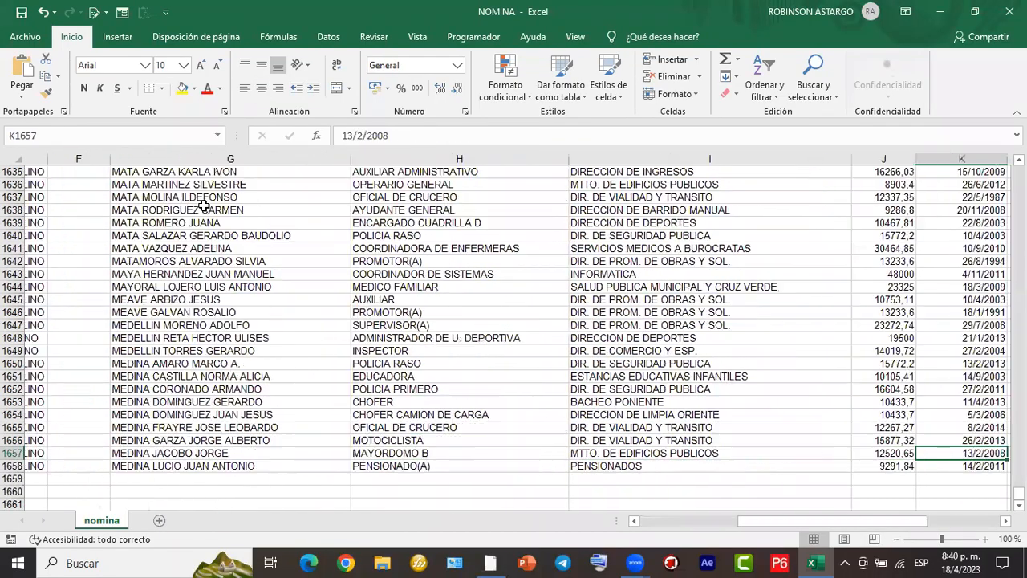
{"action": "key", "text": "Right"}
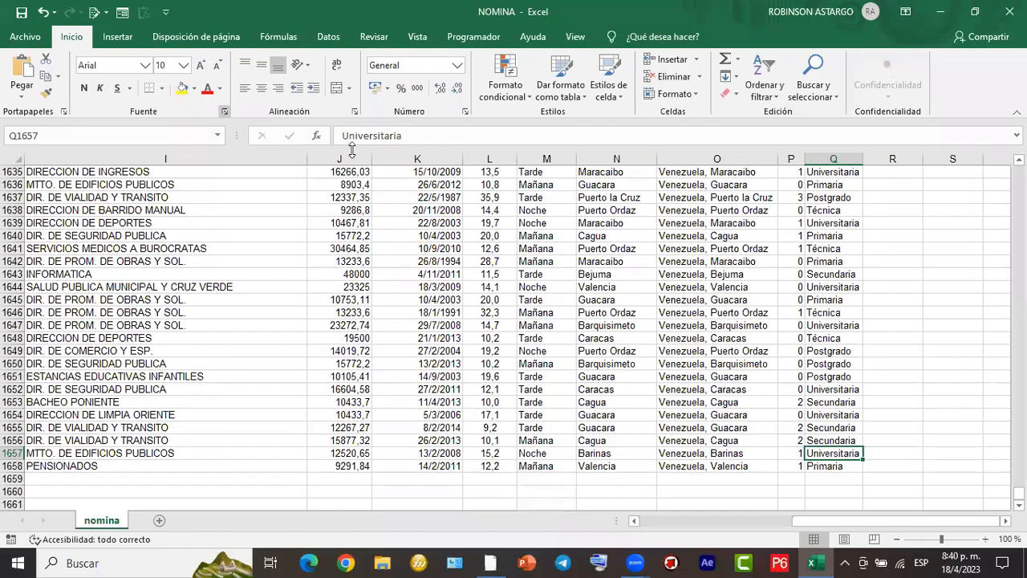
- Examine the end of the nomina table and the sheet area beside it at 10% zoom for any stray content
{"action": "left_click", "coordinate": [386, 253]}
{"action": "scroll", "coordinate": [386, 254], "scroll_direction": "down", "scroll_amount": 4, "text": "ctrl"}
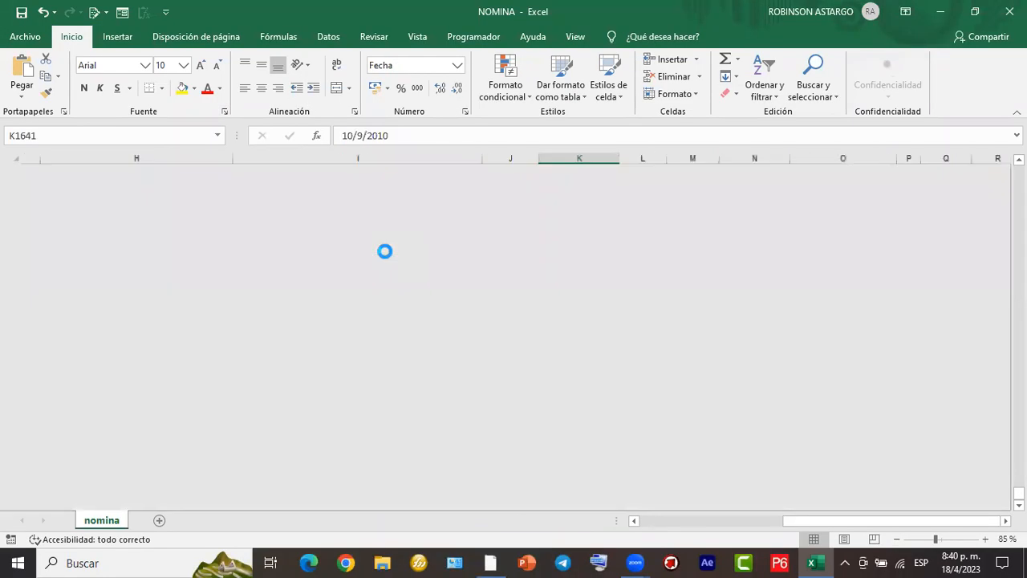
{"action": "scroll", "coordinate": [386, 254], "scroll_direction": "down", "scroll_amount": 2, "text": "ctrl"}
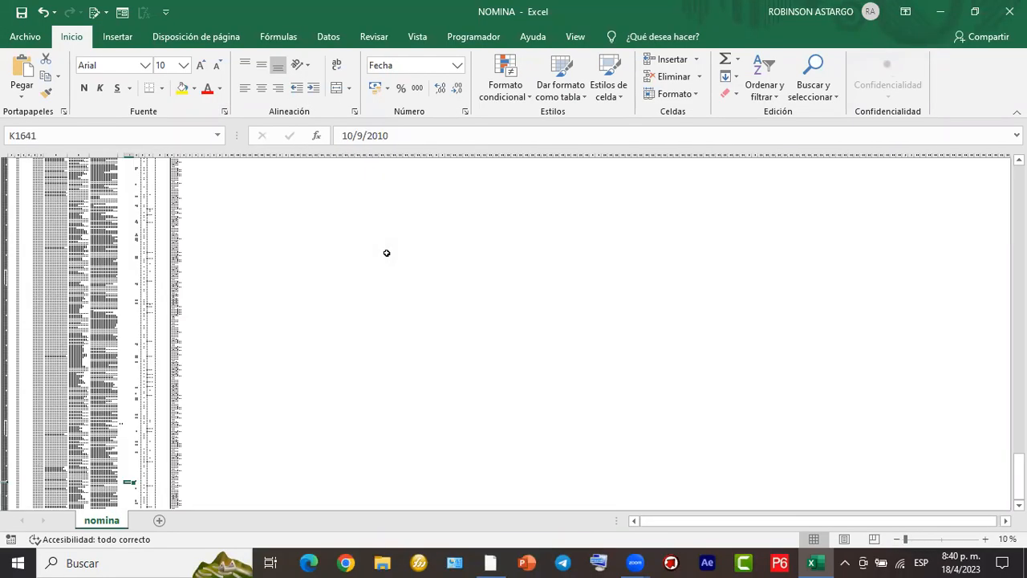
{"action": "scroll", "coordinate": [386, 253], "scroll_direction": "down", "scroll_amount": 5}
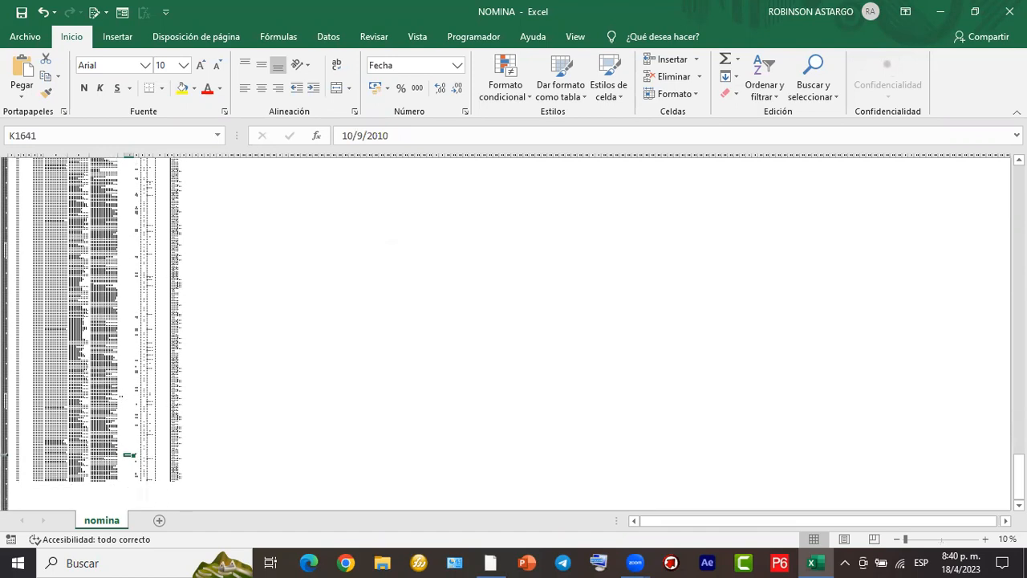
{"action": "scroll", "coordinate": [951, 478], "scroll_direction": "down", "scroll_amount": 2}
{"action": "right_click", "coordinate": [591, 275]}
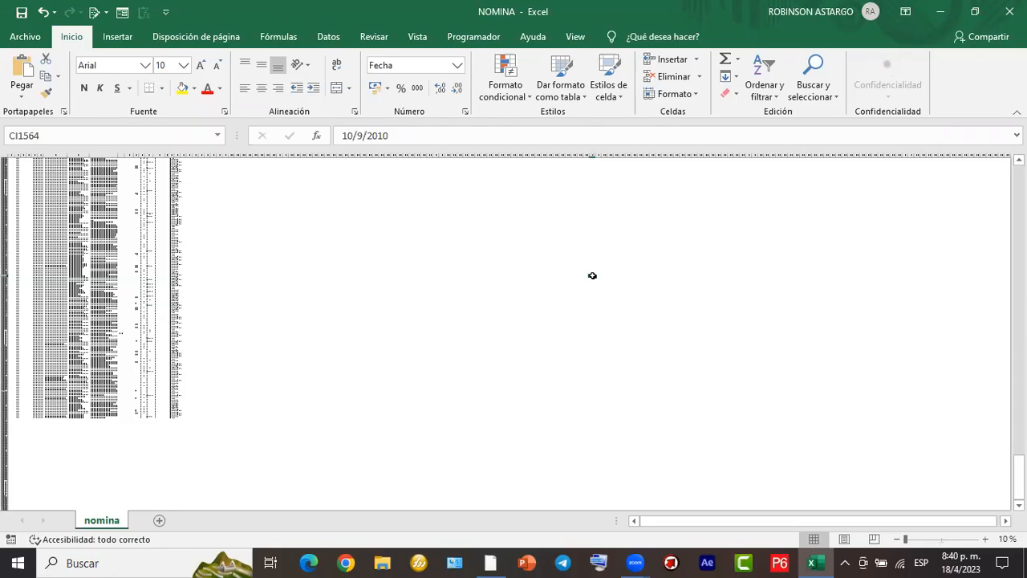
{"action": "left_click", "coordinate": [375, 239]}
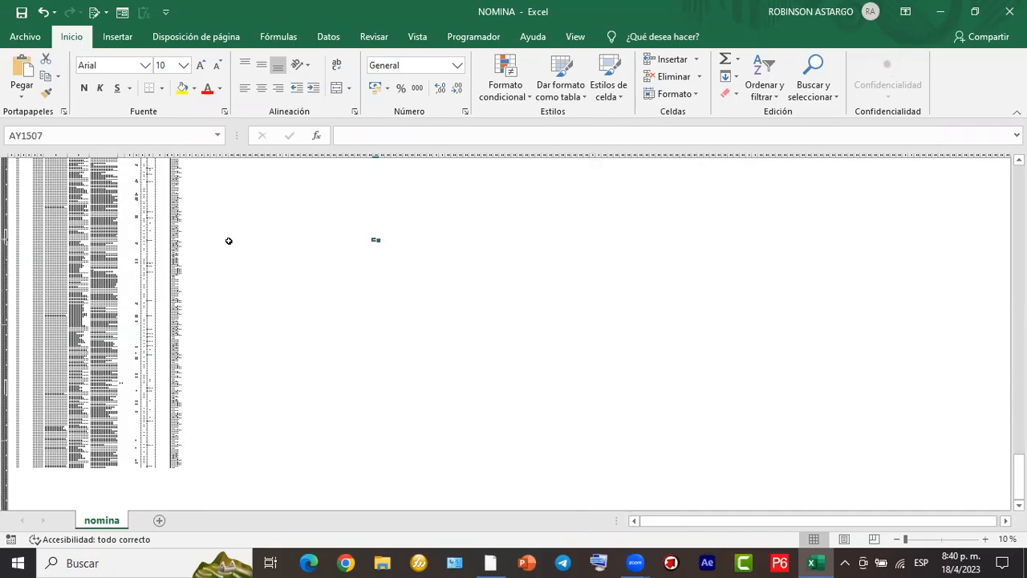
{"action": "scroll", "coordinate": [256, 238], "scroll_direction": "up", "scroll_amount": 2}
{"action": "scroll", "coordinate": [241, 229], "scroll_direction": "up", "scroll_amount": 2}
{"action": "left_click", "coordinate": [250, 221]}
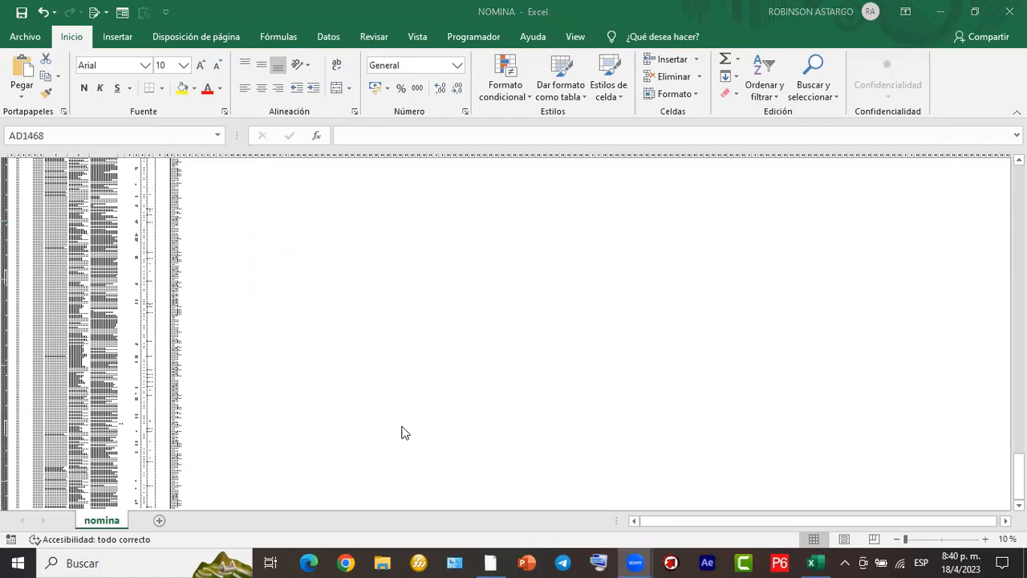
{"action": "left_click_drag", "start_coordinate": [672, 225], "coordinate": [940, 355]}
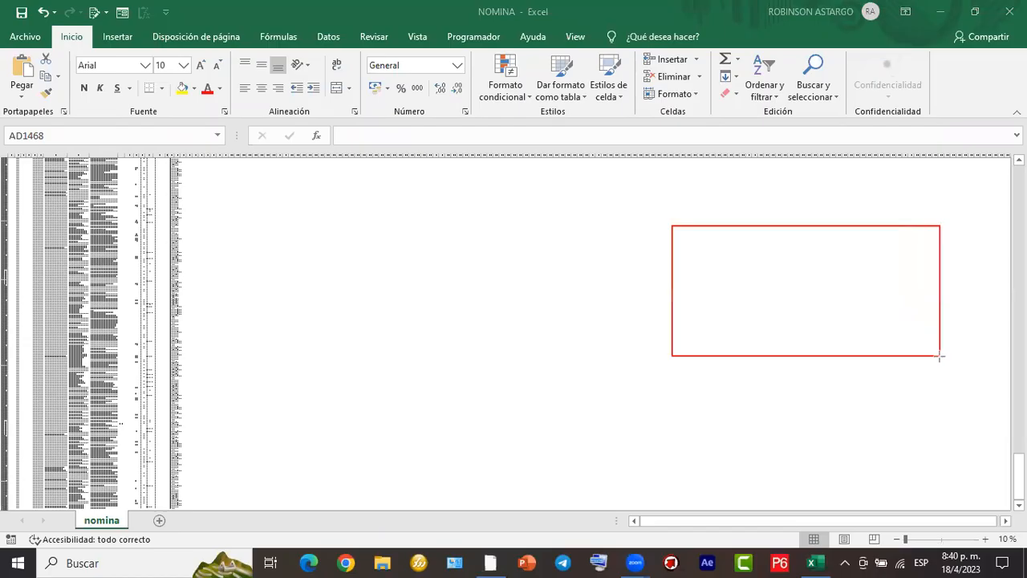
{"action": "left_click_drag", "start_coordinate": [321, 279], "coordinate": [478, 395]}
{"action": "mouse_move", "coordinate": [884, 415]}
{"action": "left_mouse_down"}
{"action": "mouse_move", "coordinate": [946, 482]}
{"action": "mouse_move", "coordinate": [980, 495]}
{"action": "left_mouse_up"}
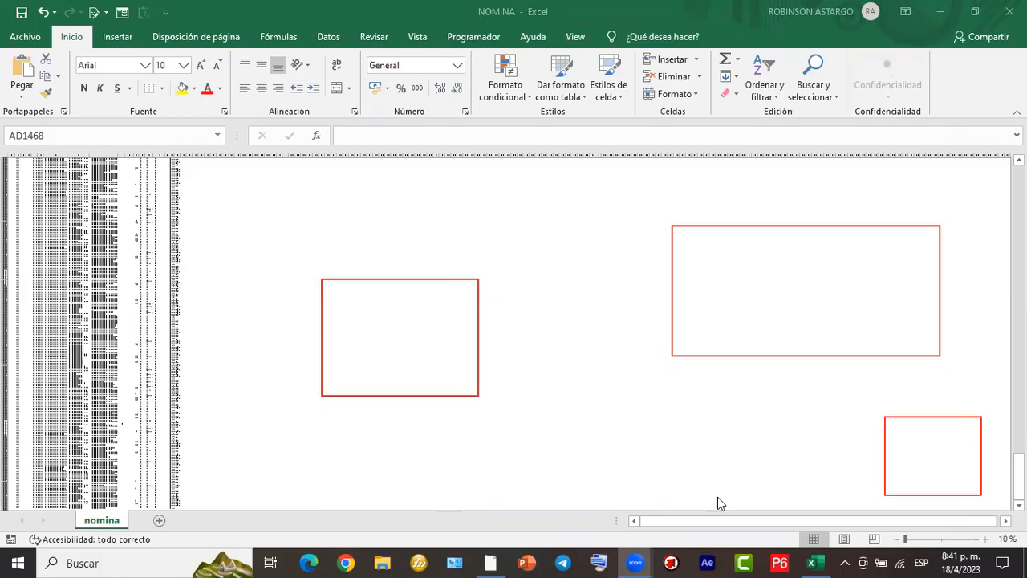
{"action": "left_click", "coordinate": [433, 271]}
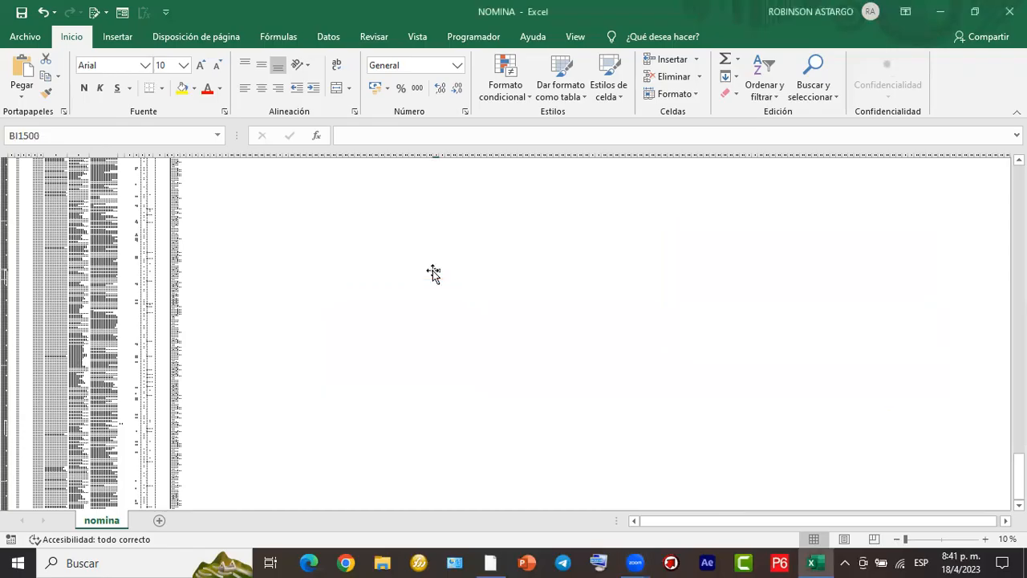
- Return to the employee records at readable zoom and look up through the Estatus column for missing entries
{"action": "scroll", "coordinate": [433, 270], "scroll_direction": "up", "scroll_amount": 3, "text": "ctrl"}
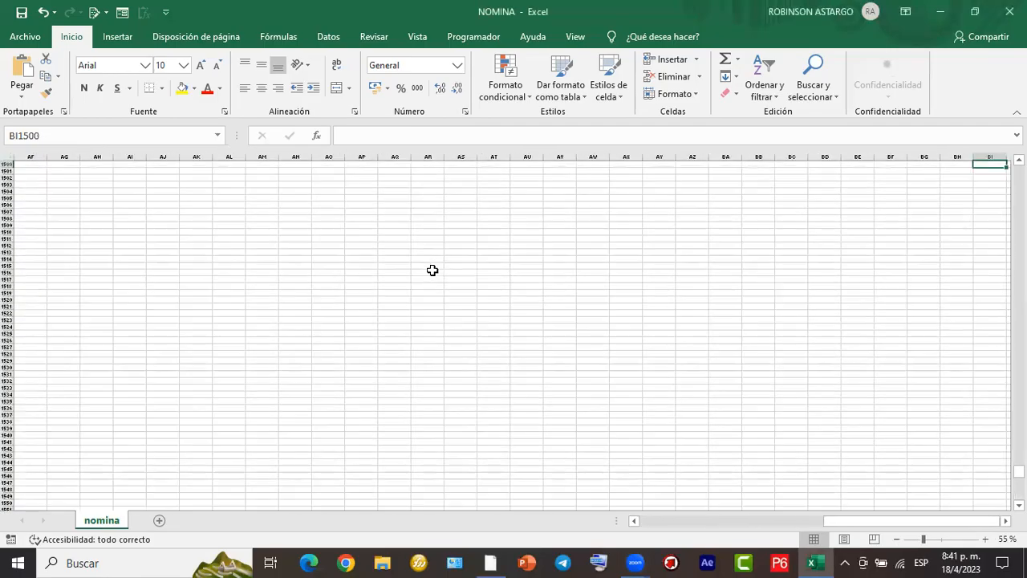
{"action": "scroll", "coordinate": [433, 270], "scroll_direction": "up", "scroll_amount": 2, "text": "ctrl"}
{"action": "left_click_drag", "start_coordinate": [896, 521], "coordinate": [611, 519]}
{"action": "scroll", "coordinate": [302, 280], "scroll_direction": "up", "scroll_amount": 1, "text": "ctrl"}
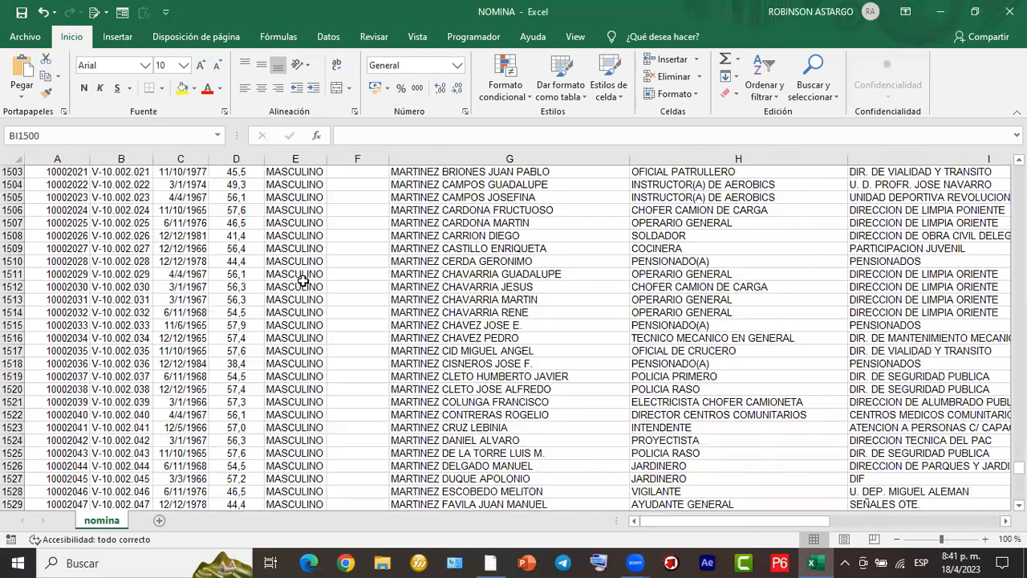
{"action": "scroll", "coordinate": [302, 280], "scroll_direction": "up", "scroll_amount": 5}
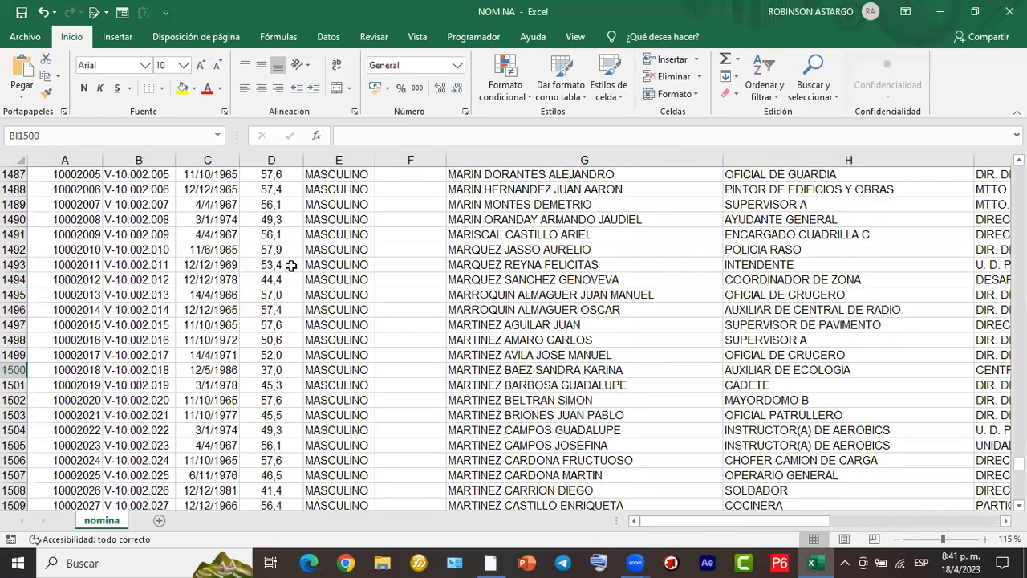
{"action": "scroll", "coordinate": [290, 266], "scroll_direction": "up", "scroll_amount": 13}
{"action": "scroll", "coordinate": [290, 265], "scroll_direction": "up", "scroll_amount": 1, "text": "ctrl"}
{"action": "scroll", "coordinate": [291, 266], "scroll_direction": "up", "scroll_amount": 20}
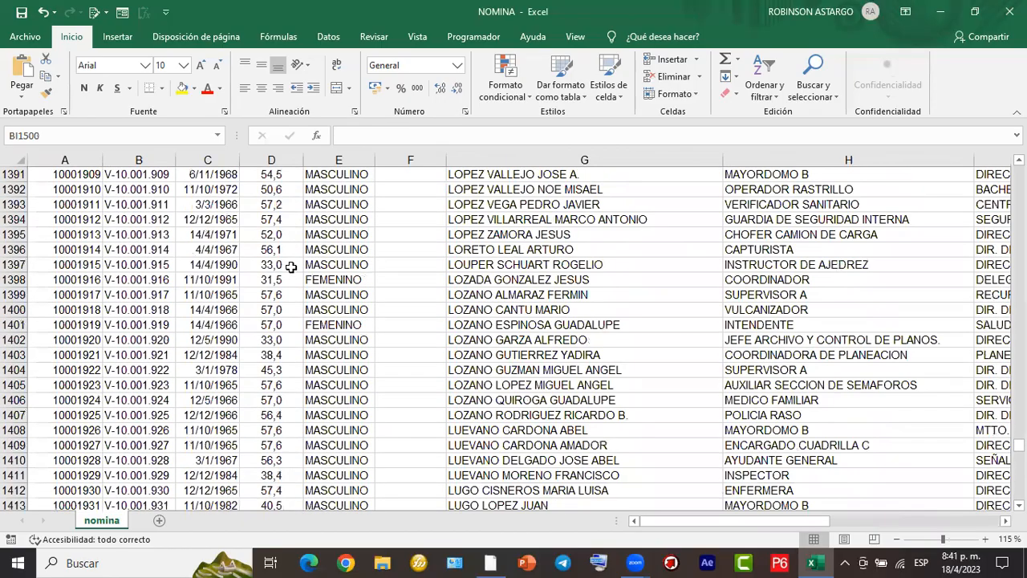
{"action": "scroll", "coordinate": [291, 266], "scroll_direction": "up", "scroll_amount": 13}
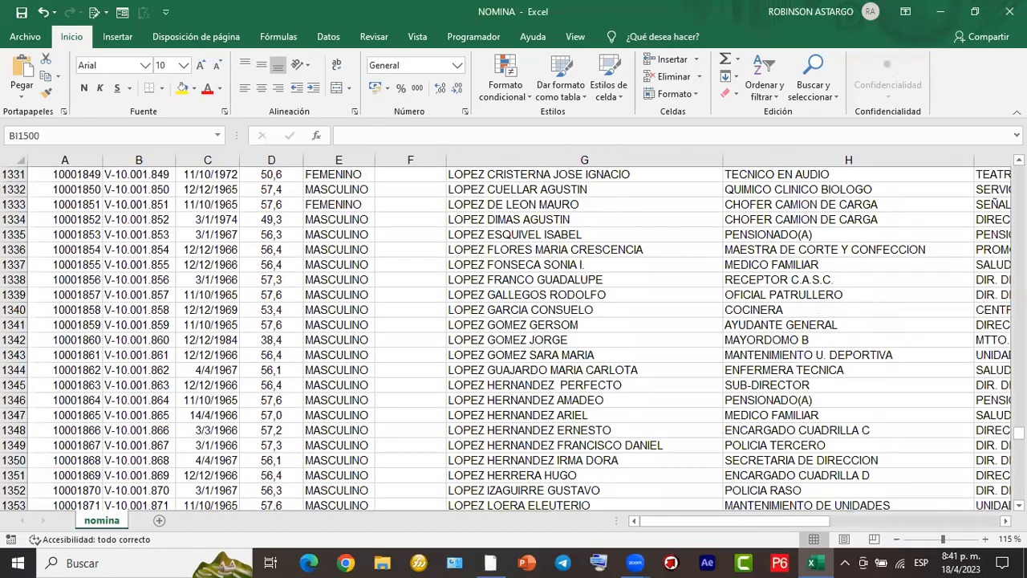
- Fill the Estatus column down to the last record by repeating the Activos/Inactivos pattern in F141:F150
{"action": "left_click_drag", "start_coordinate": [1019, 434], "coordinate": [1019, 190]}
{"action": "scroll", "coordinate": [696, 270], "scroll_direction": "down", "scroll_amount": 20}
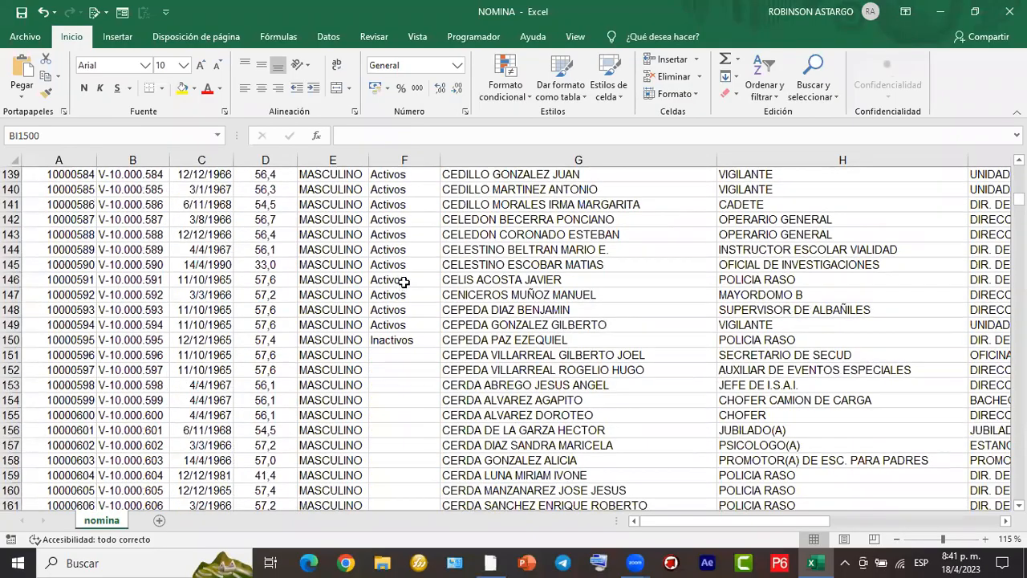
{"action": "left_click_drag", "start_coordinate": [403, 204], "coordinate": [401, 341]}
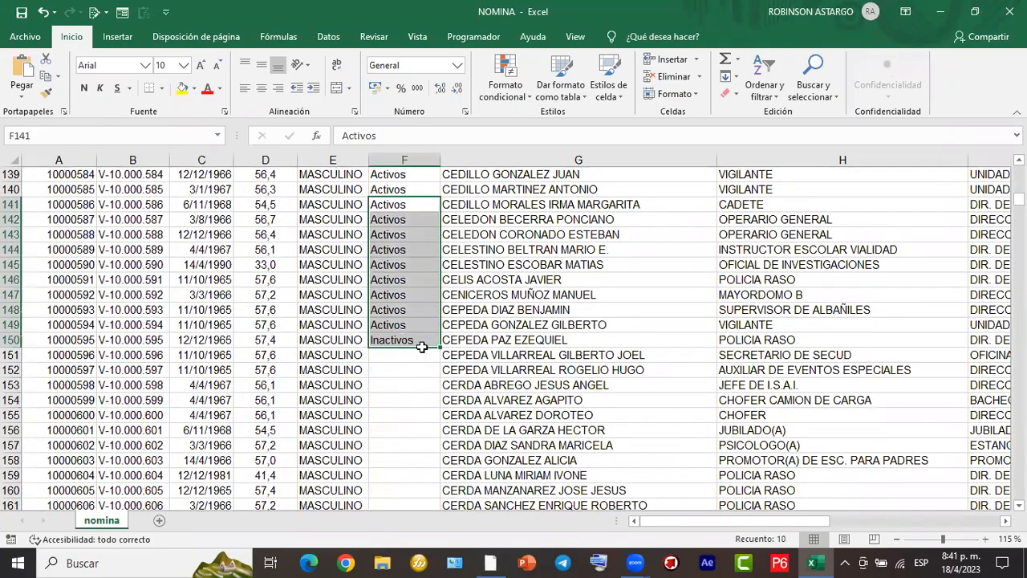
{"action": "double_click", "coordinate": [439, 349]}
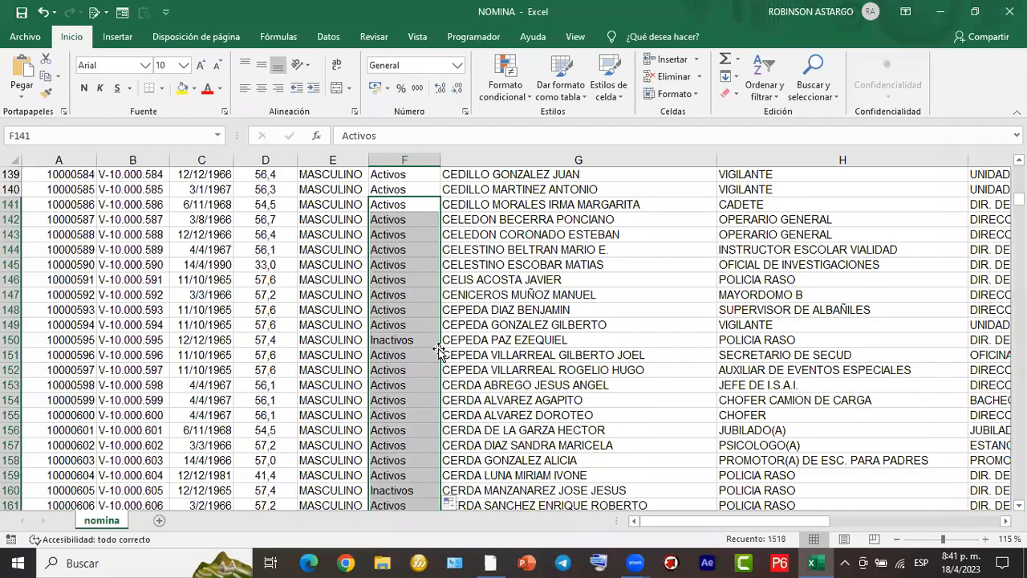
{"action": "scroll", "coordinate": [439, 353], "scroll_direction": "down", "scroll_amount": 13}
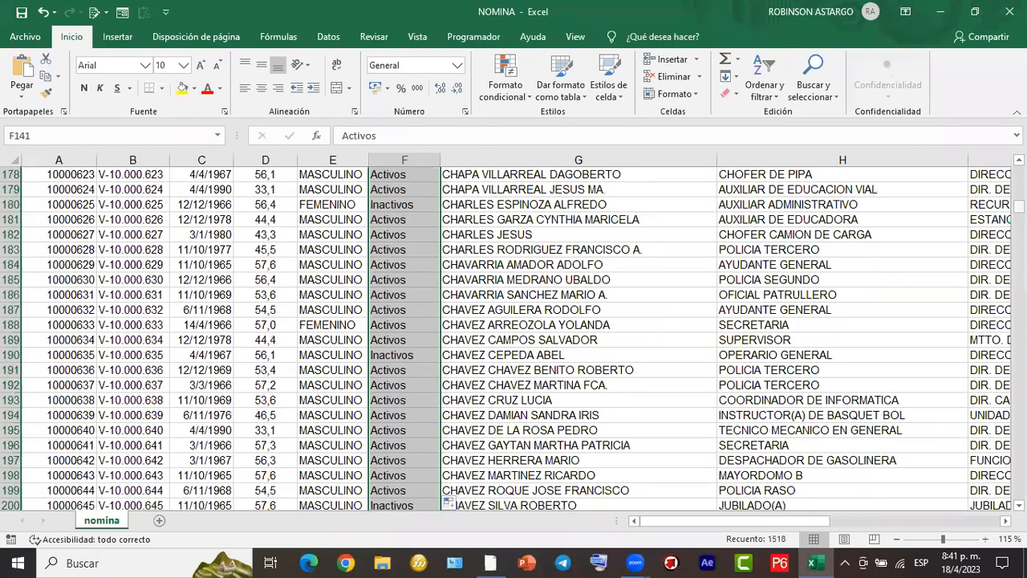
- Review the first employee records below the header row and briefly select A1:E10 as a sample of the table block
{"action": "left_click_drag", "start_coordinate": [1019, 206], "coordinate": [1019, 170]}
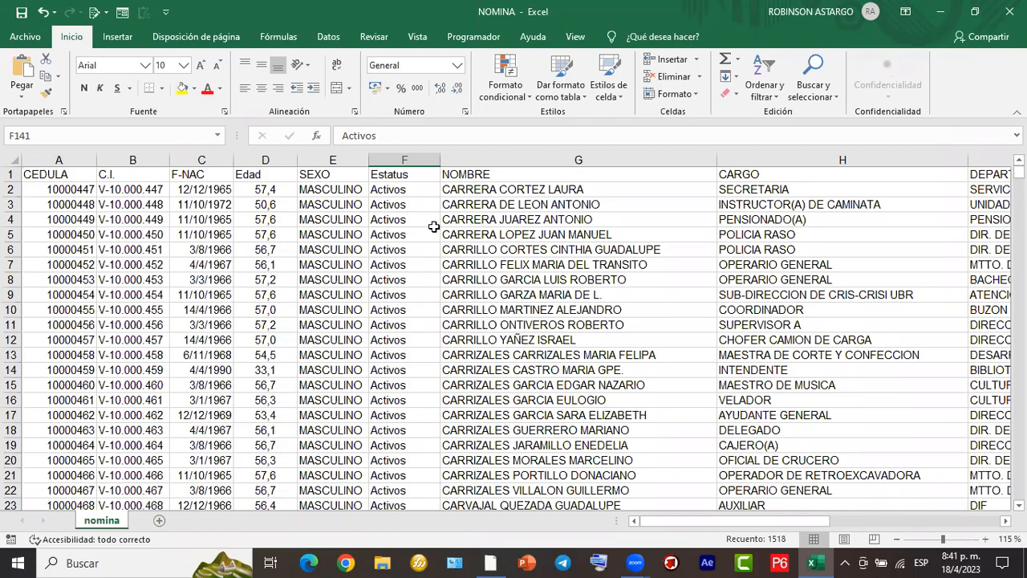
{"action": "scroll", "coordinate": [440, 241], "scroll_direction": "down", "scroll_amount": 8}
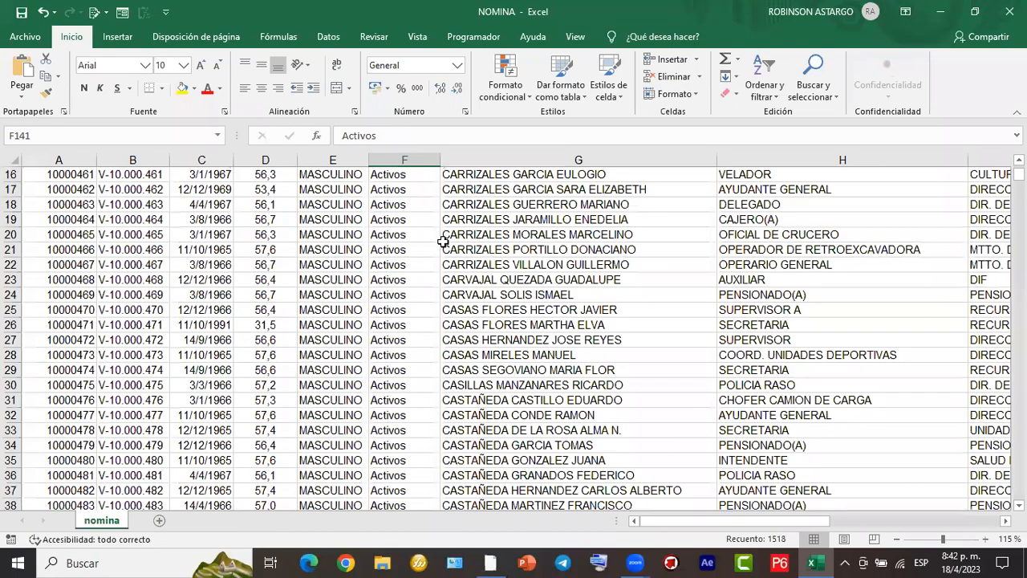
{"action": "scroll", "coordinate": [443, 242], "scroll_direction": "up", "scroll_amount": 7}
{"action": "scroll", "coordinate": [443, 242], "scroll_direction": "up", "scroll_amount": 1}
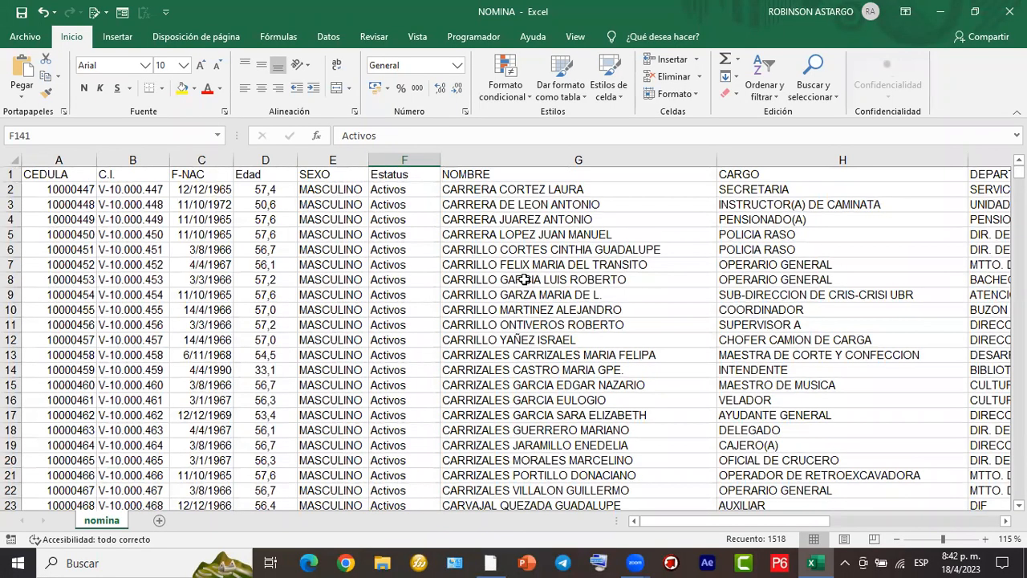
{"action": "scroll", "coordinate": [526, 290], "scroll_direction": "down", "scroll_amount": 6}
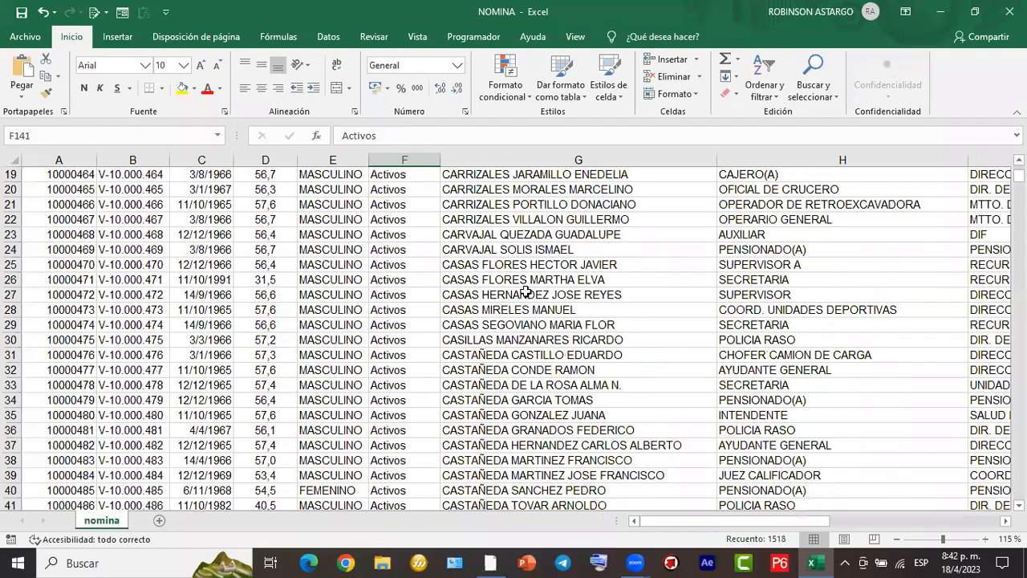
{"action": "scroll", "coordinate": [526, 290], "scroll_direction": "up", "scroll_amount": 6}
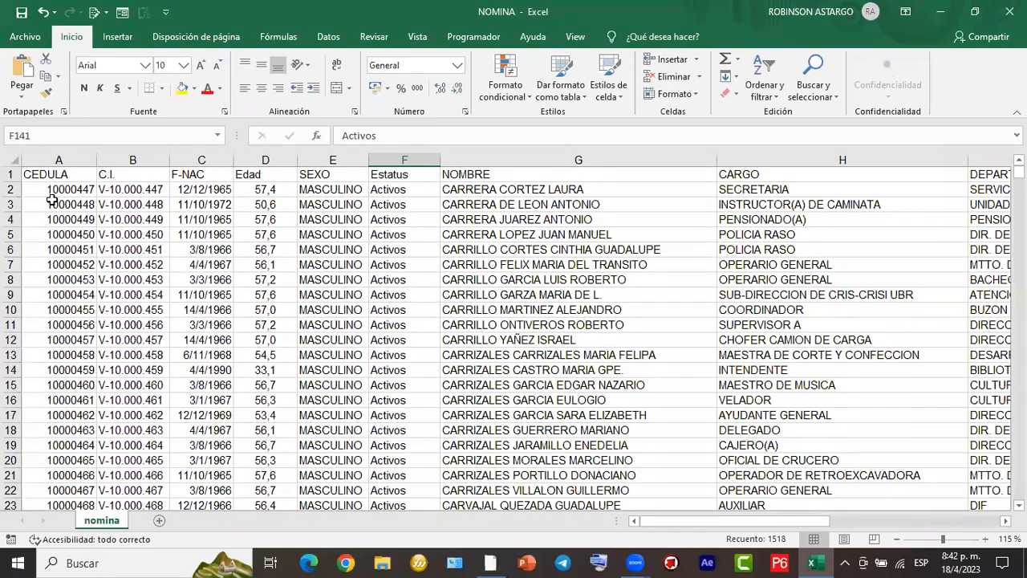
{"action": "left_click_drag", "start_coordinate": [57, 176], "coordinate": [341, 318]}
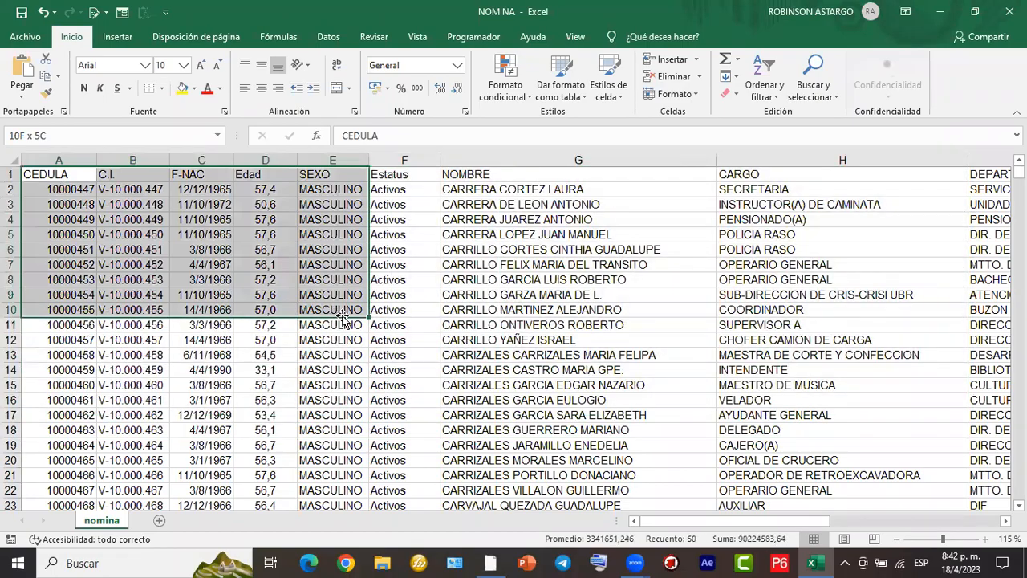
{"action": "left_click", "coordinate": [575, 313]}
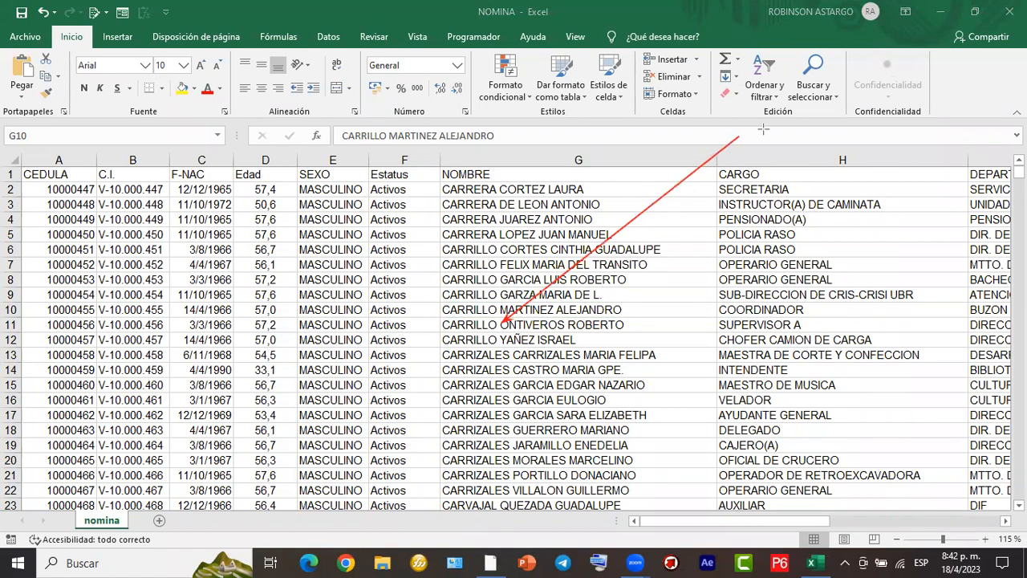
{"action": "mouse_move", "coordinate": [749, 124]}
{"action": "left_mouse_down"}
{"action": "mouse_move", "coordinate": [776, 127]}
{"action": "mouse_move", "coordinate": [775, 118]}
{"action": "mouse_move", "coordinate": [850, 101]}
{"action": "mouse_move", "coordinate": [887, 72]}
{"action": "mouse_move", "coordinate": [882, 85]}
{"action": "mouse_move", "coordinate": [899, 56]}
{"action": "mouse_move", "coordinate": [905, 64]}
{"action": "mouse_move", "coordinate": [892, 78]}
{"action": "mouse_move", "coordinate": [907, 49]}
{"action": "mouse_move", "coordinate": [921, 61]}
{"action": "mouse_move", "coordinate": [921, 40]}
{"action": "mouse_move", "coordinate": [933, 63]}
{"action": "left_mouse_up"}
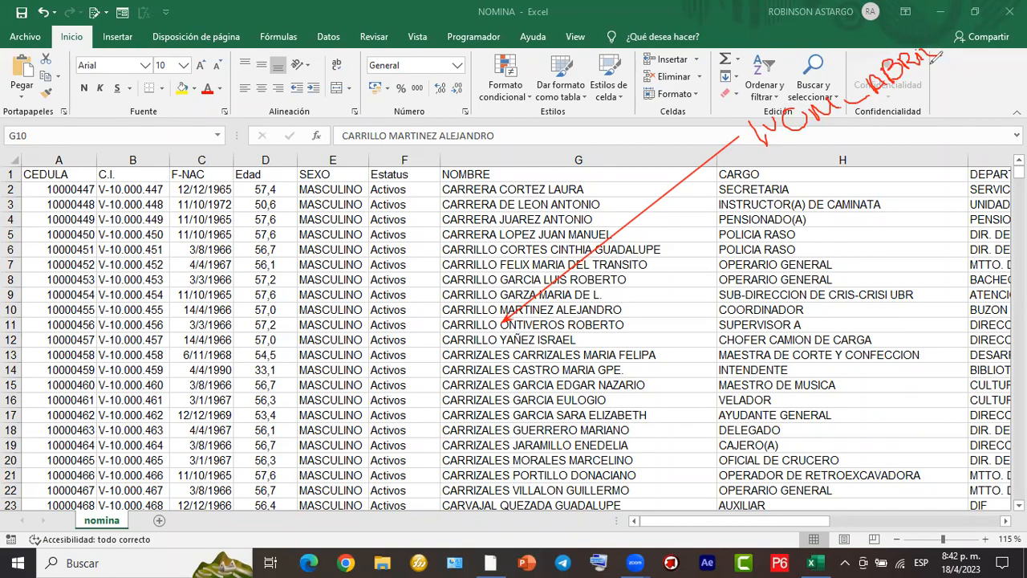
{"action": "mouse_move", "coordinate": [761, 150]}
{"action": "left_mouse_down"}
{"action": "mouse_move", "coordinate": [846, 129]}
{"action": "mouse_move", "coordinate": [992, 64]}
{"action": "mouse_move", "coordinate": [958, 31]}
{"action": "mouse_move", "coordinate": [809, 53]}
{"action": "mouse_move", "coordinate": [716, 83]}
{"action": "mouse_move", "coordinate": [738, 144]}
{"action": "mouse_move", "coordinate": [752, 156]}
{"action": "mouse_move", "coordinate": [780, 150]}
{"action": "left_mouse_up"}
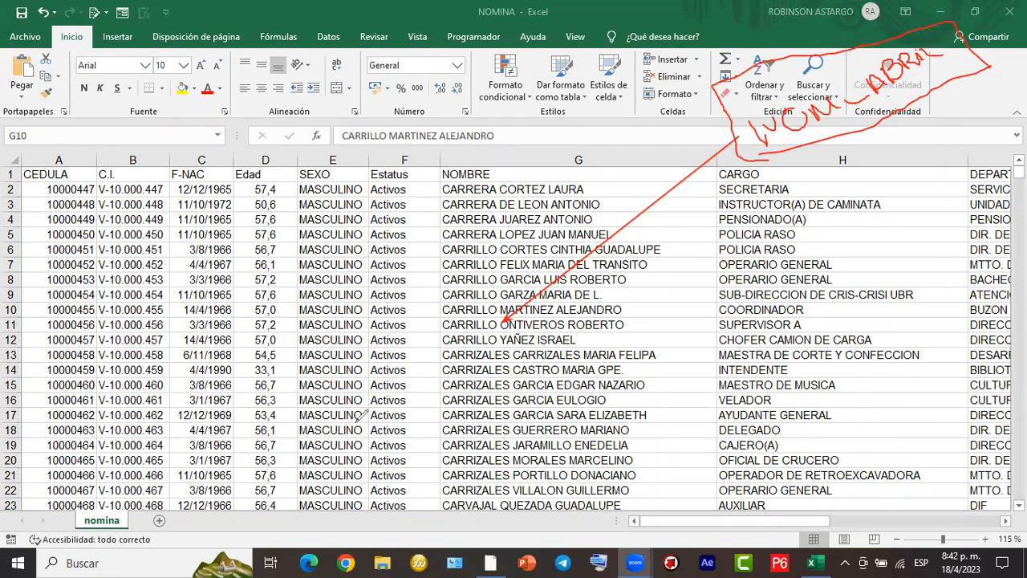
{"action": "scroll", "coordinate": [363, 413], "scroll_direction": "right", "scroll_amount": 3}
{"action": "scroll", "coordinate": [514, 333], "scroll_direction": "right", "scroll_amount": 10}
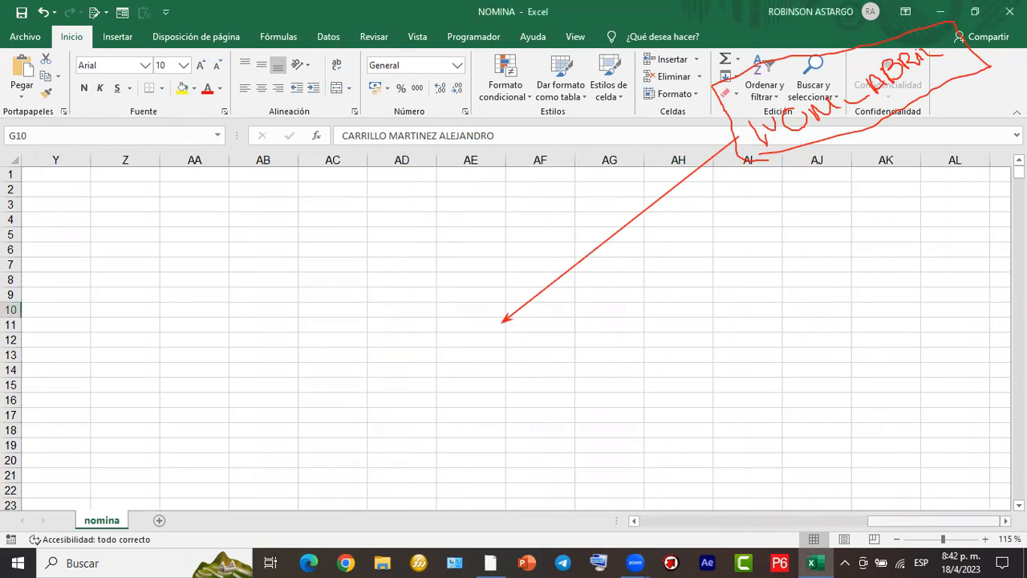
{"action": "left_click_drag", "start_coordinate": [967, 519], "coordinate": [742, 519]}
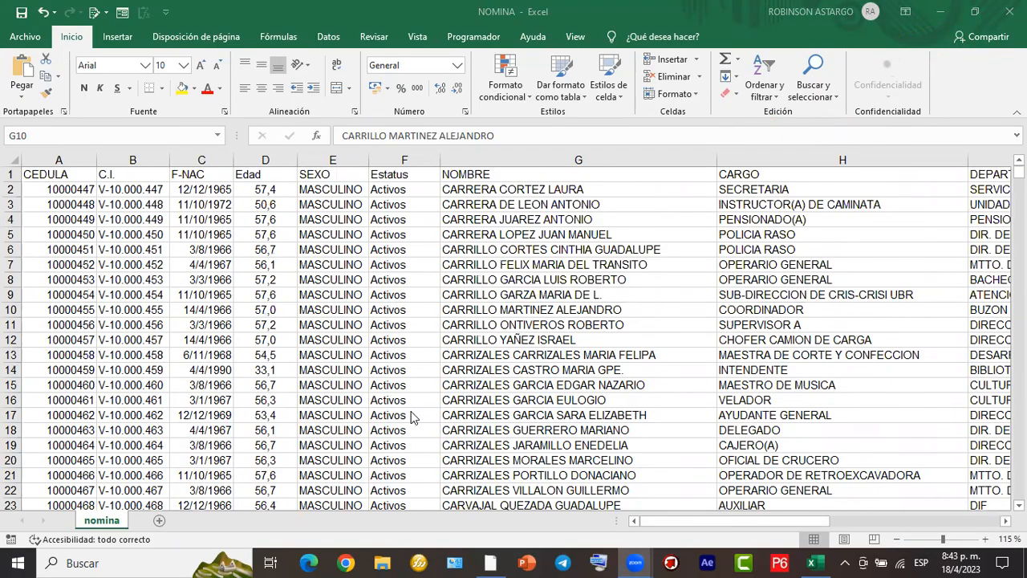
{"action": "mouse_move", "coordinate": [22, 169]}
{"action": "left_mouse_down"}
{"action": "mouse_move", "coordinate": [864, 374]}
{"action": "mouse_move", "coordinate": [962, 459]}
{"action": "mouse_move", "coordinate": [964, 475]}
{"action": "left_mouse_up"}
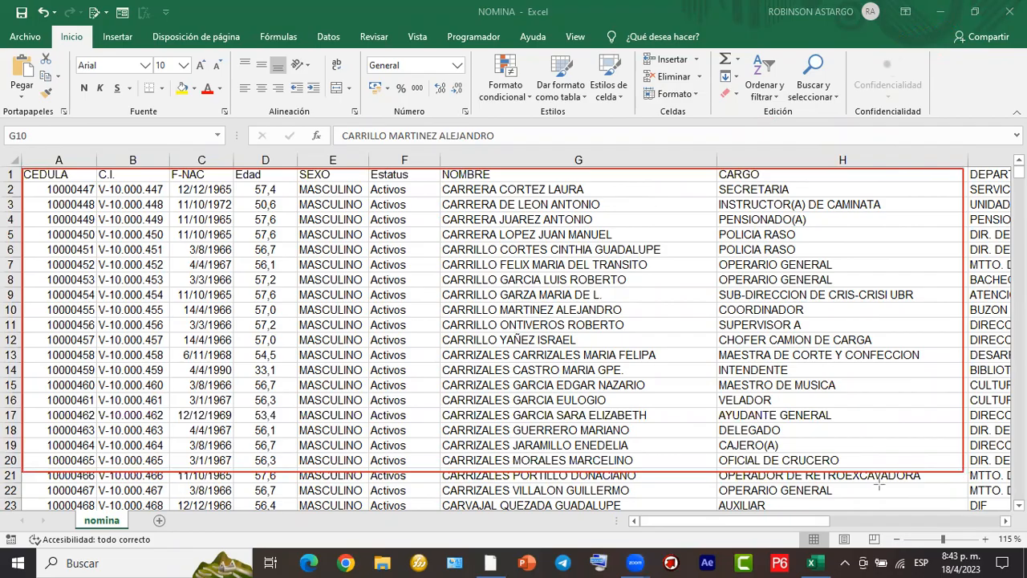
{"action": "mouse_move", "coordinate": [489, 325]}
{"action": "left_mouse_down"}
{"action": "mouse_move", "coordinate": [514, 297]}
{"action": "mouse_move", "coordinate": [526, 309]}
{"action": "mouse_move", "coordinate": [561, 289]}
{"action": "mouse_move", "coordinate": [554, 277]}
{"action": "mouse_move", "coordinate": [587, 267]}
{"action": "mouse_move", "coordinate": [579, 255]}
{"action": "mouse_move", "coordinate": [610, 261]}
{"action": "mouse_move", "coordinate": [598, 237]}
{"action": "mouse_move", "coordinate": [627, 250]}
{"action": "left_mouse_up"}
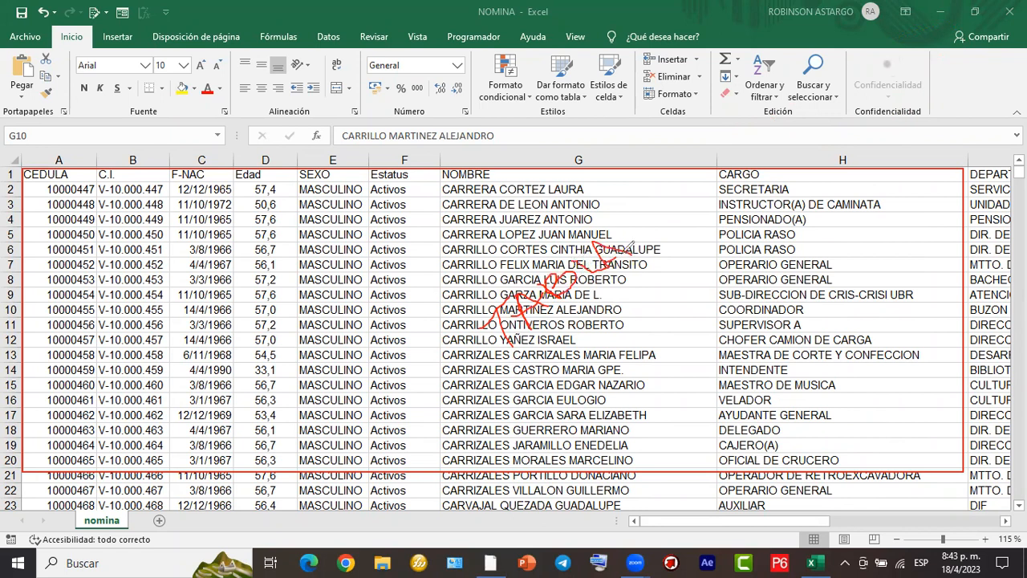
{"action": "mouse_move", "coordinate": [609, 290]}
{"action": "left_mouse_down"}
{"action": "mouse_move", "coordinate": [440, 352]}
{"action": "mouse_move", "coordinate": [376, 339]}
{"action": "mouse_move", "coordinate": [384, 343]}
{"action": "mouse_move", "coordinate": [366, 353]}
{"action": "mouse_move", "coordinate": [383, 359]}
{"action": "left_mouse_up"}
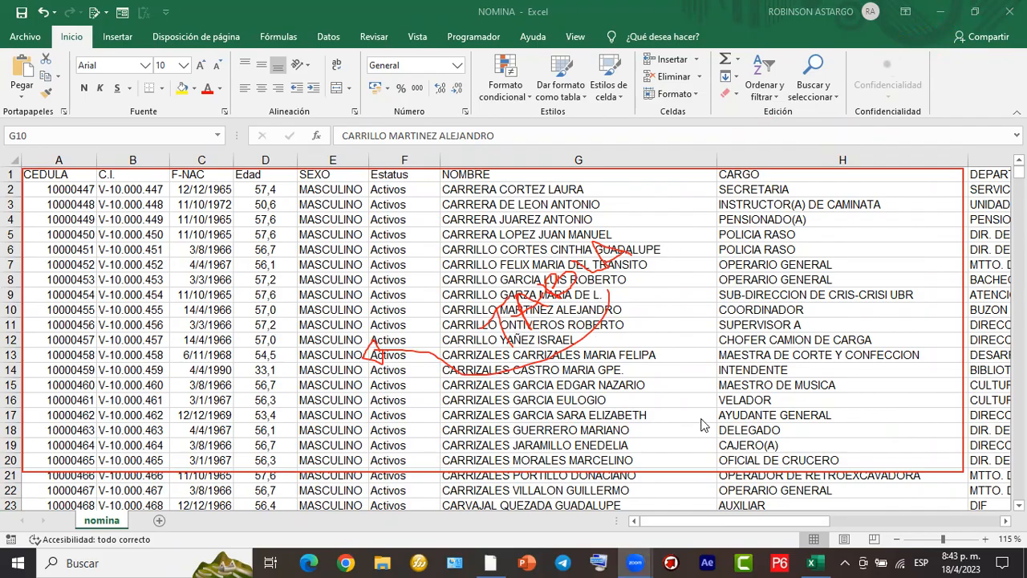
{"action": "left_click", "coordinate": [596, 300]}
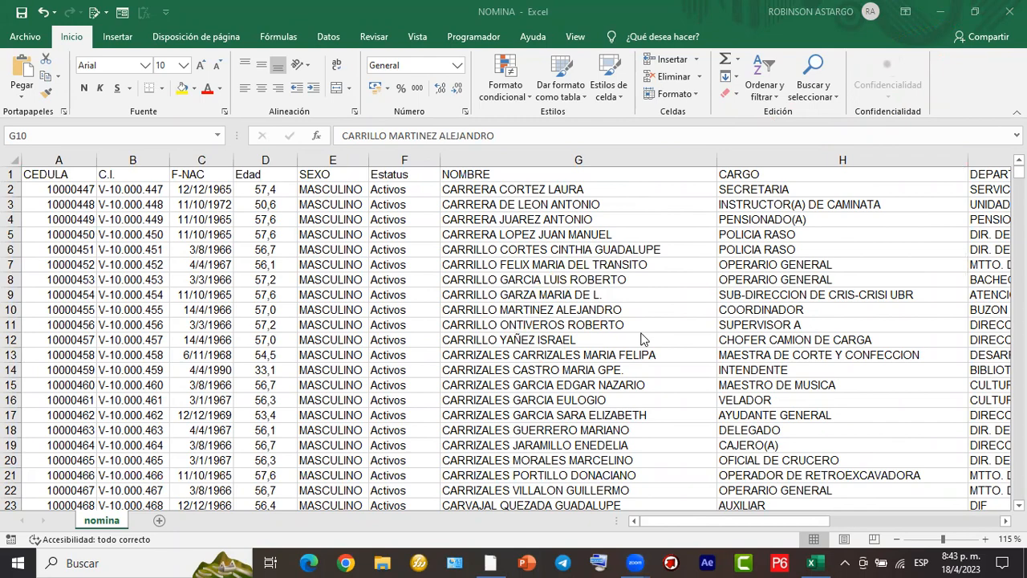
{"action": "left_click", "coordinate": [512, 295]}
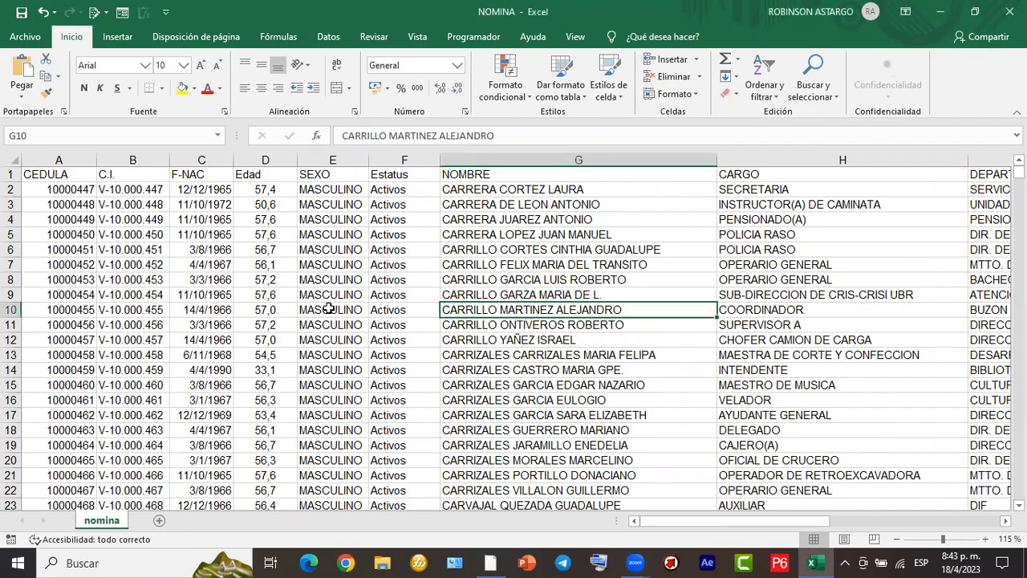
- Convert the employee data range $A$1:$Q$1658 on the nomina sheet into an Excel table, treating the first row as headers
{"action": "scroll", "coordinate": [347, 332], "scroll_direction": "down", "scroll_amount": 6}
{"action": "scroll", "coordinate": [467, 283], "scroll_direction": "up", "scroll_amount": 5}
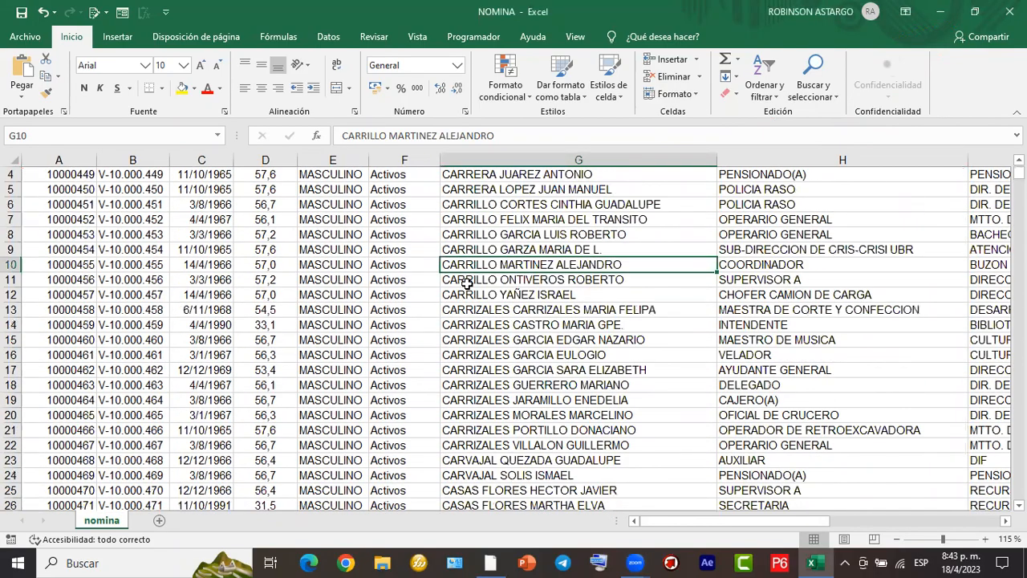
{"action": "scroll", "coordinate": [468, 283], "scroll_direction": "down", "scroll_amount": 2, "text": "ctrl"}
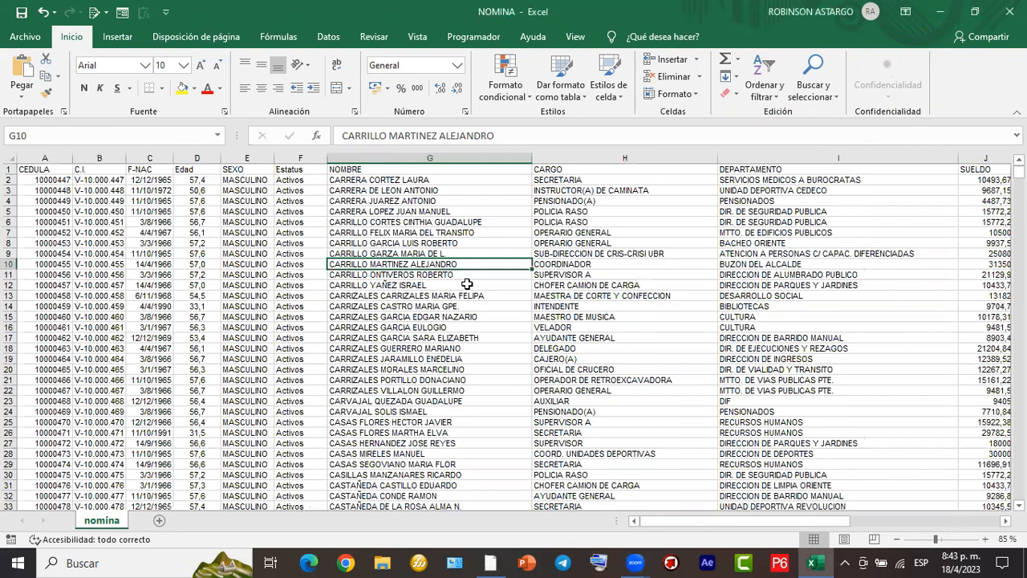
{"action": "scroll", "coordinate": [467, 283], "scroll_direction": "down", "scroll_amount": 2, "text": "ctrl"}
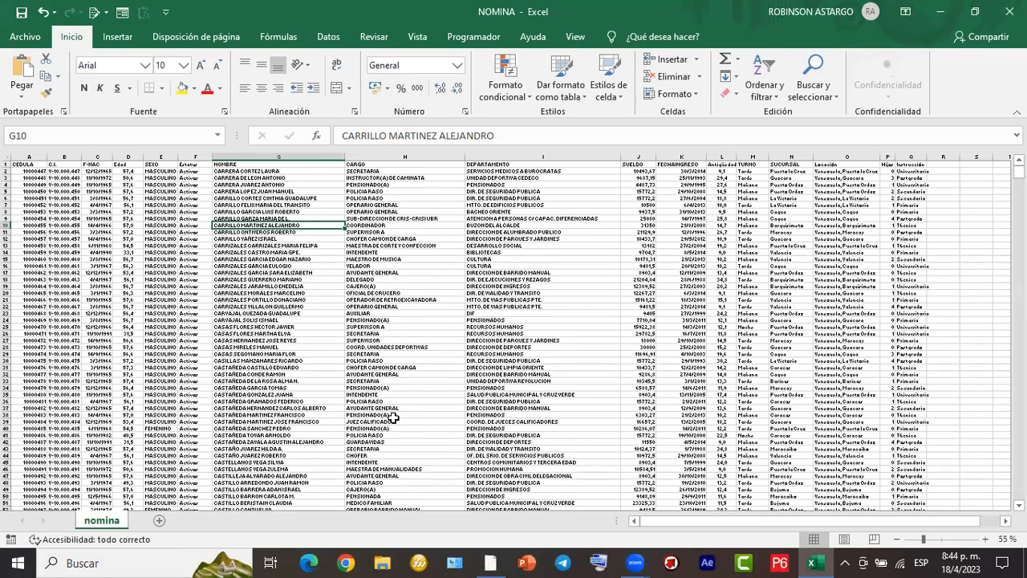
{"action": "left_click_drag", "start_coordinate": [305, 224], "coordinate": [133, 44]}
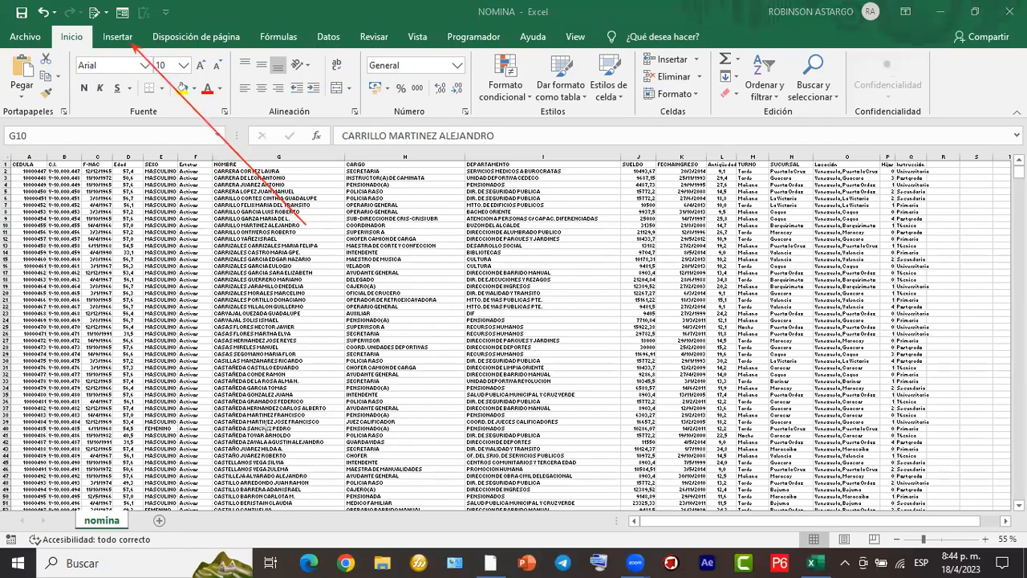
{"action": "left_click", "coordinate": [112, 39]}
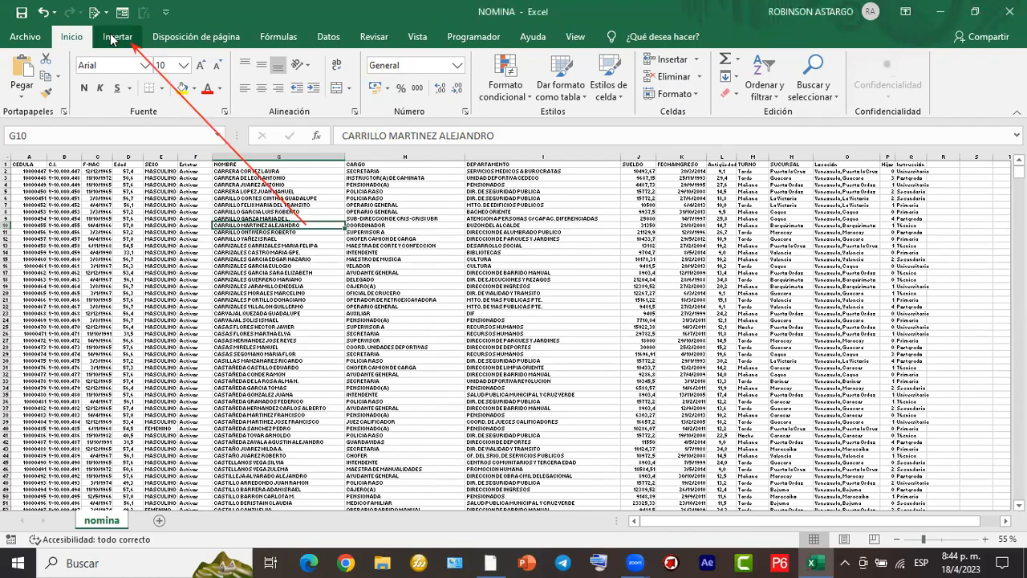
{"action": "left_click", "coordinate": [112, 39]}
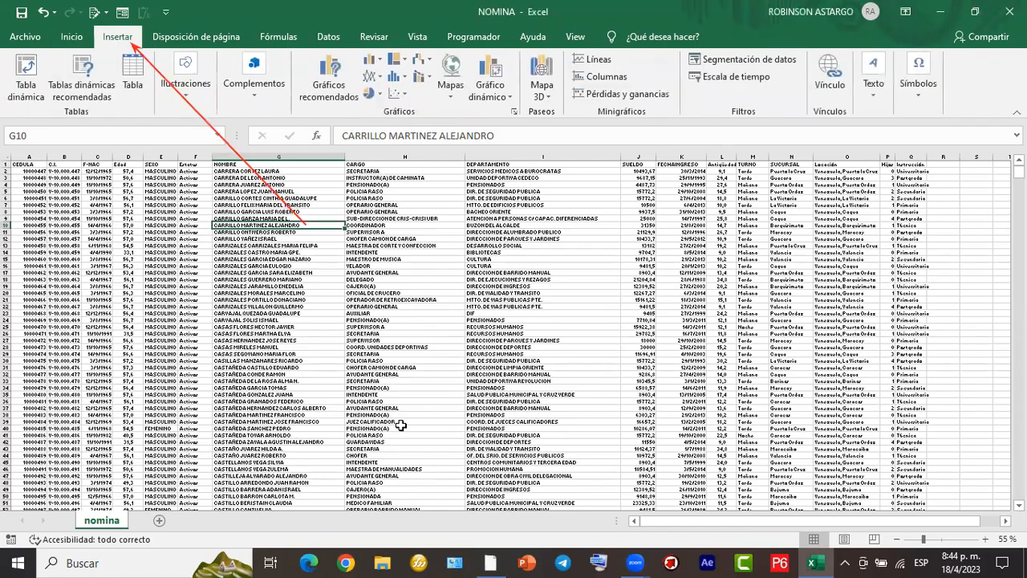
{"action": "mouse_move", "coordinate": [162, 118]}
{"action": "left_mouse_down"}
{"action": "mouse_move", "coordinate": [59, 94]}
{"action": "mouse_move", "coordinate": [2, 47]}
{"action": "left_mouse_up"}
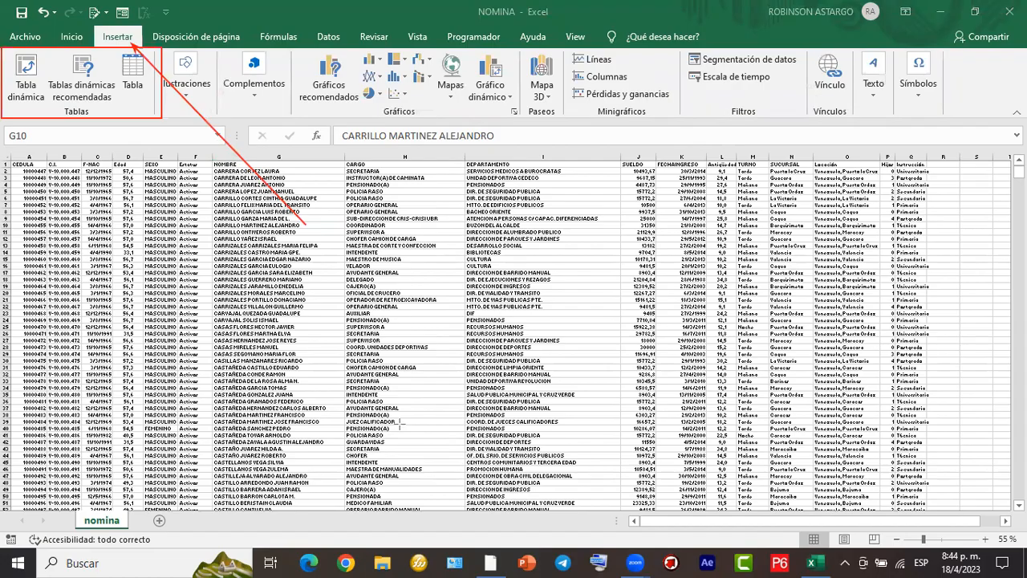
{"action": "left_click_drag", "start_coordinate": [108, 48], "coordinate": [157, 117]}
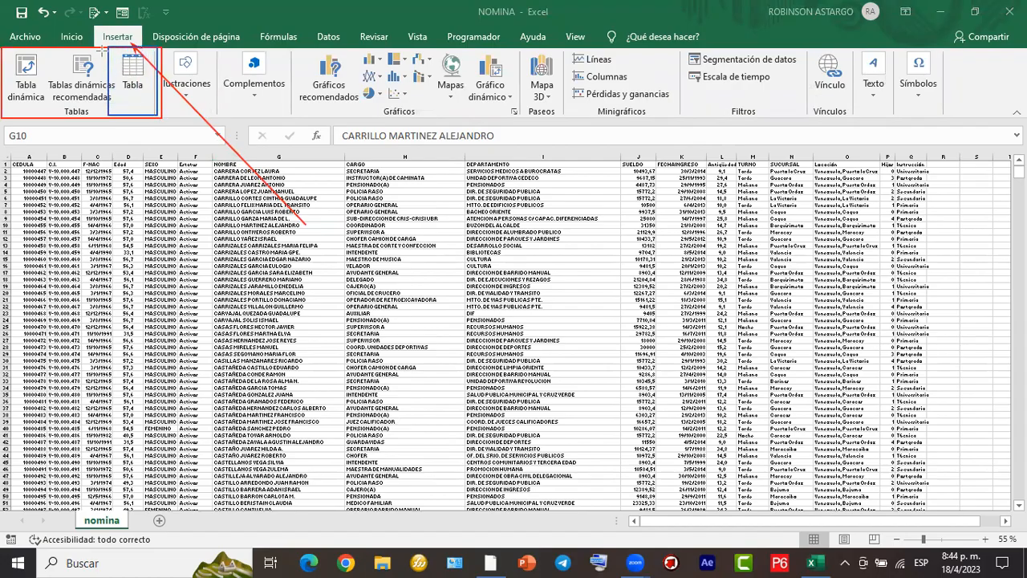
{"action": "left_click_drag", "start_coordinate": [108, 48], "coordinate": [161, 117]}
{"action": "left_click_drag", "start_coordinate": [107, 51], "coordinate": [165, 117]}
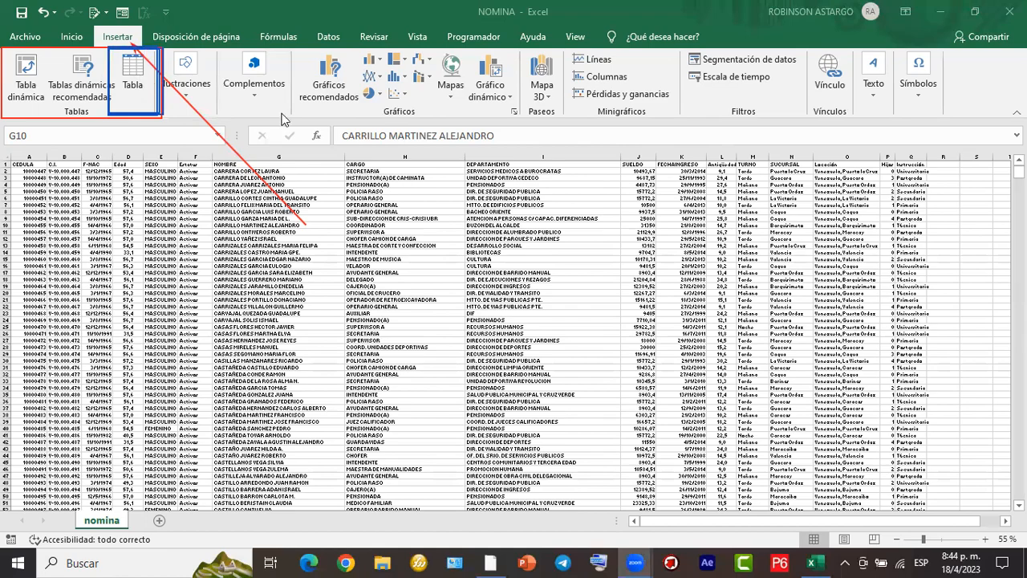
{"action": "left_click", "coordinate": [311, 247]}
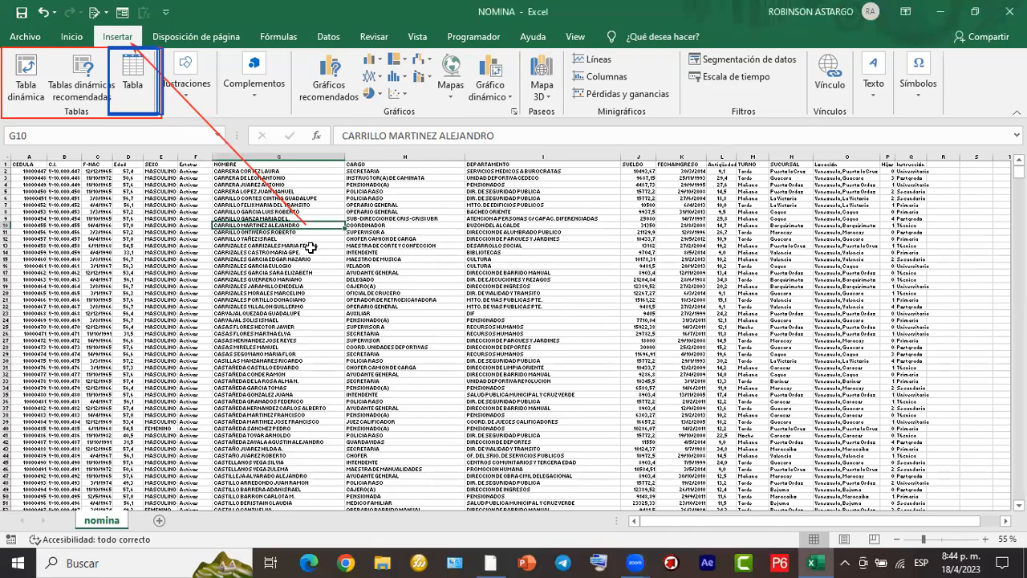
{"action": "left_click", "coordinate": [130, 83]}
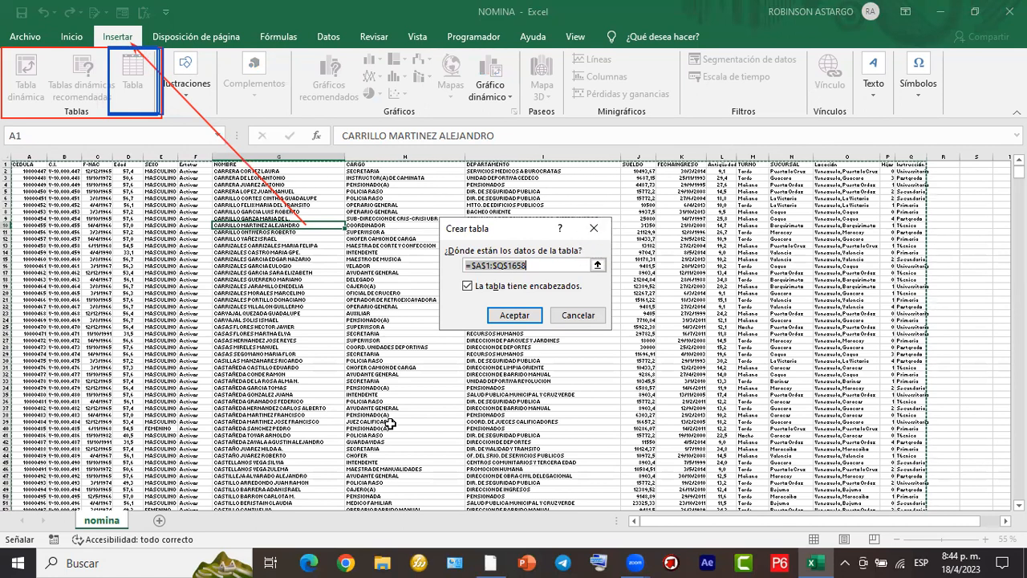
{"action": "left_click_drag", "start_coordinate": [526, 111], "coordinate": [505, 255]}
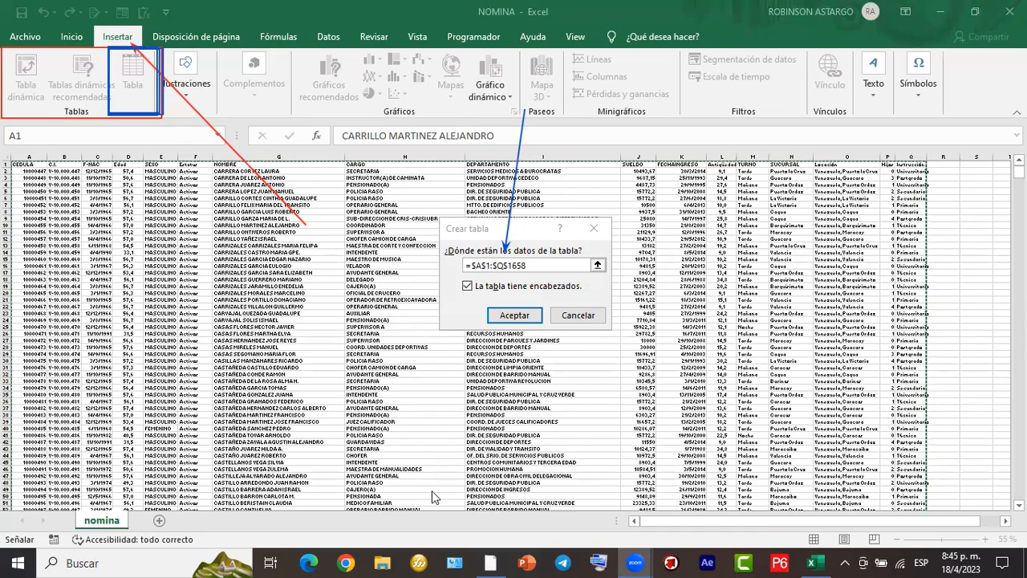
{"action": "left_click_drag", "start_coordinate": [287, 283], "coordinate": [460, 285]}
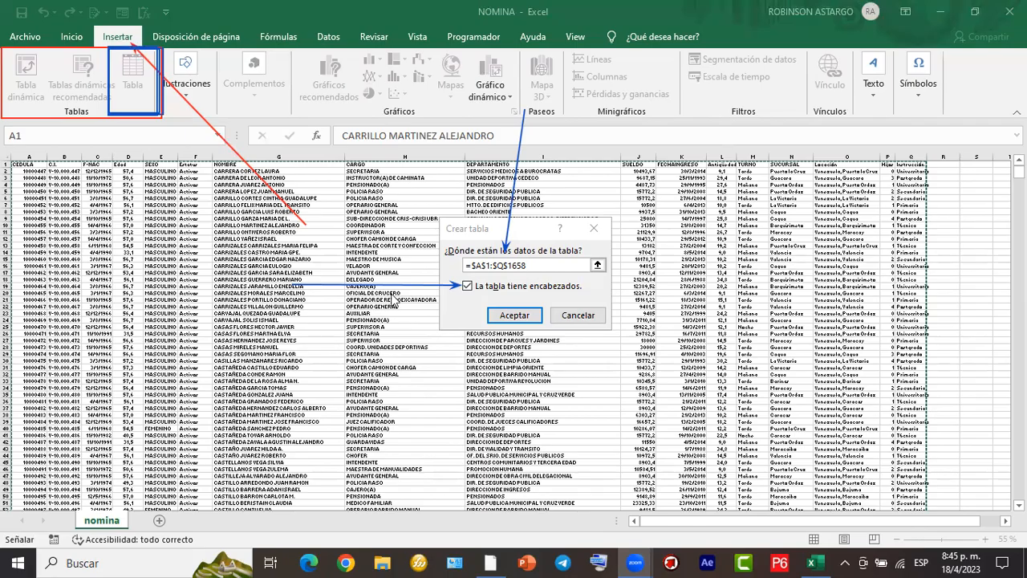
{"action": "left_click", "coordinate": [528, 323]}
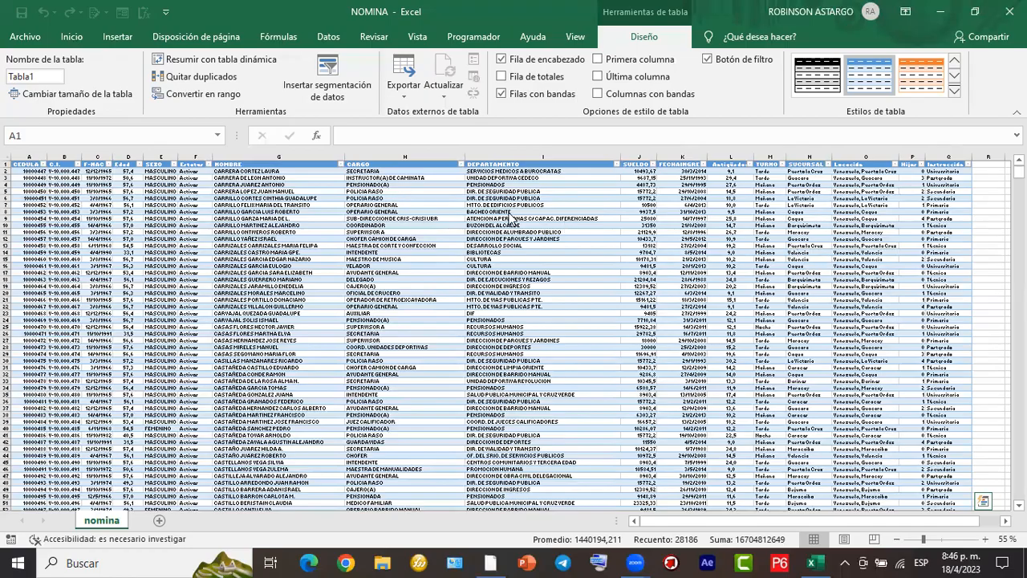
- Review the new table from its first record to its last row and select a cell inside it in the NOMBRE column
{"action": "scroll", "coordinate": [504, 212], "scroll_direction": "up", "scroll_amount": 1}
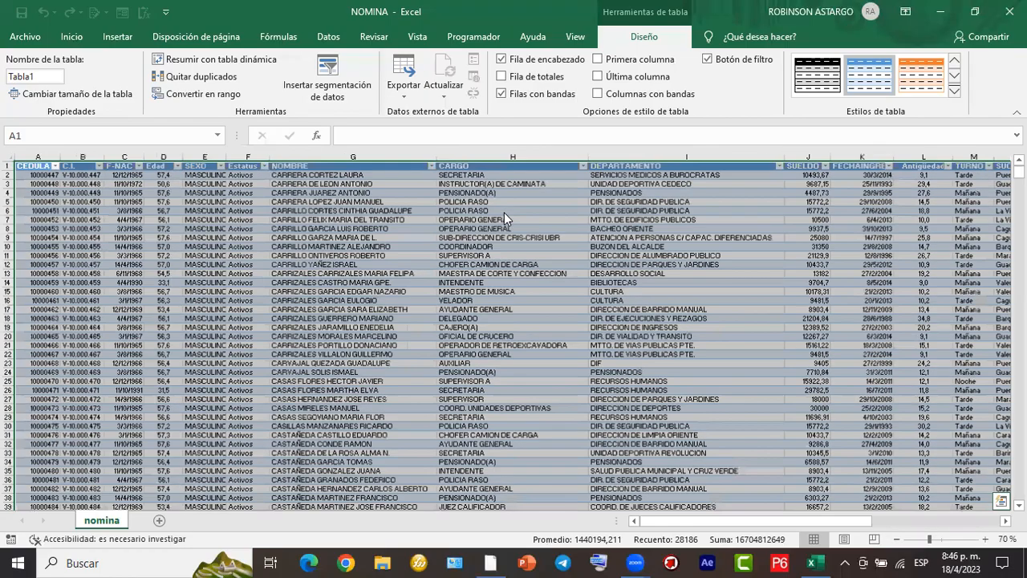
{"action": "left_click", "coordinate": [401, 268]}
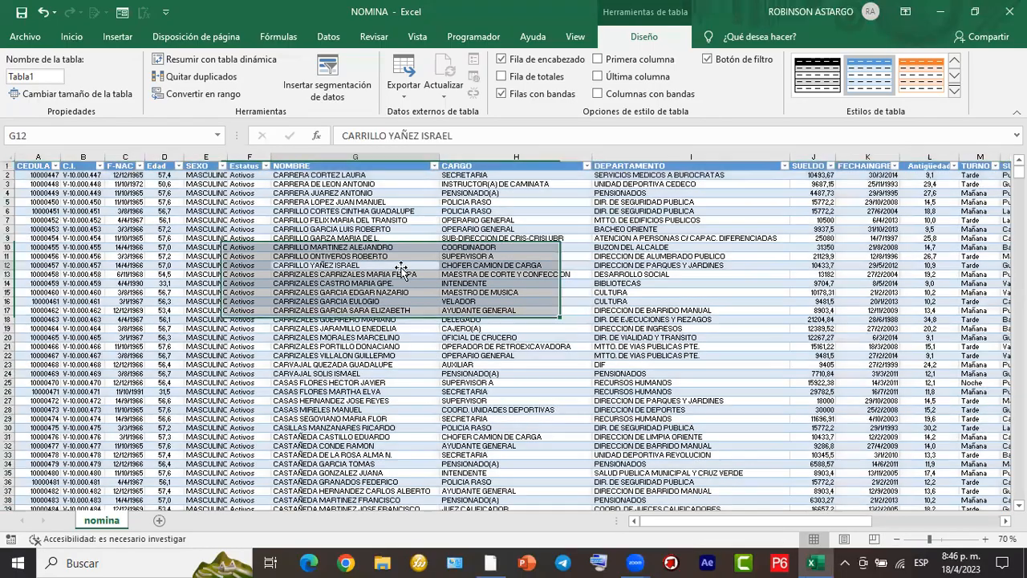
{"action": "key", "text": "ctrl+Down"}
{"action": "scroll", "coordinate": [959, 393], "scroll_direction": "up", "scroll_amount": 6}
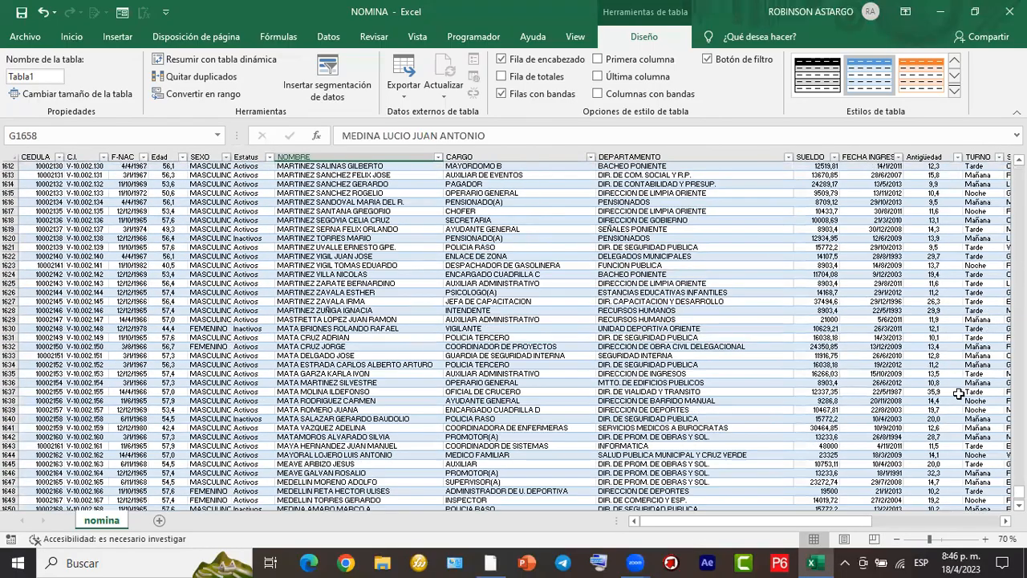
{"action": "left_click_drag", "start_coordinate": [1019, 492], "coordinate": [1018, 171]}
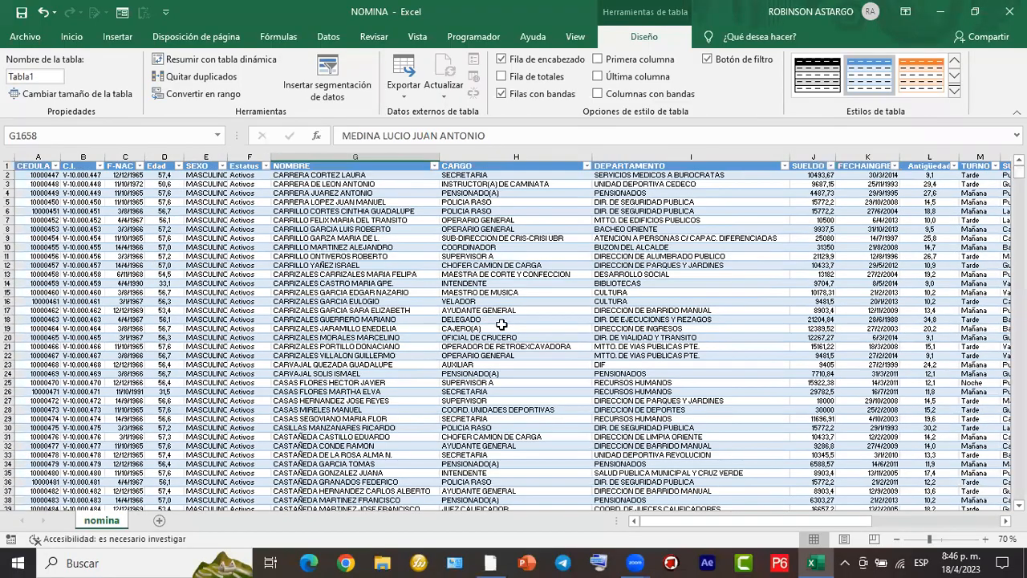
{"action": "scroll", "coordinate": [408, 290], "scroll_direction": "down", "scroll_amount": 8}
{"action": "scroll", "coordinate": [409, 291], "scroll_direction": "up", "scroll_amount": 8}
{"action": "left_click", "coordinate": [395, 283]}
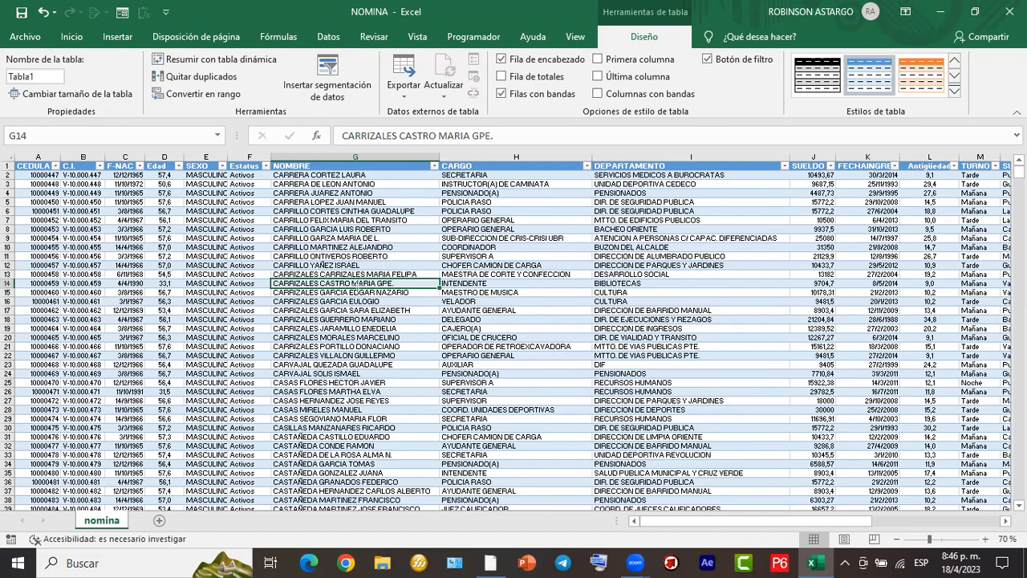
{"action": "mouse_move", "coordinate": [345, 286]}
{"action": "left_mouse_down"}
{"action": "mouse_move", "coordinate": [440, 169]}
{"action": "mouse_move", "coordinate": [600, 15]}
{"action": "left_mouse_up"}
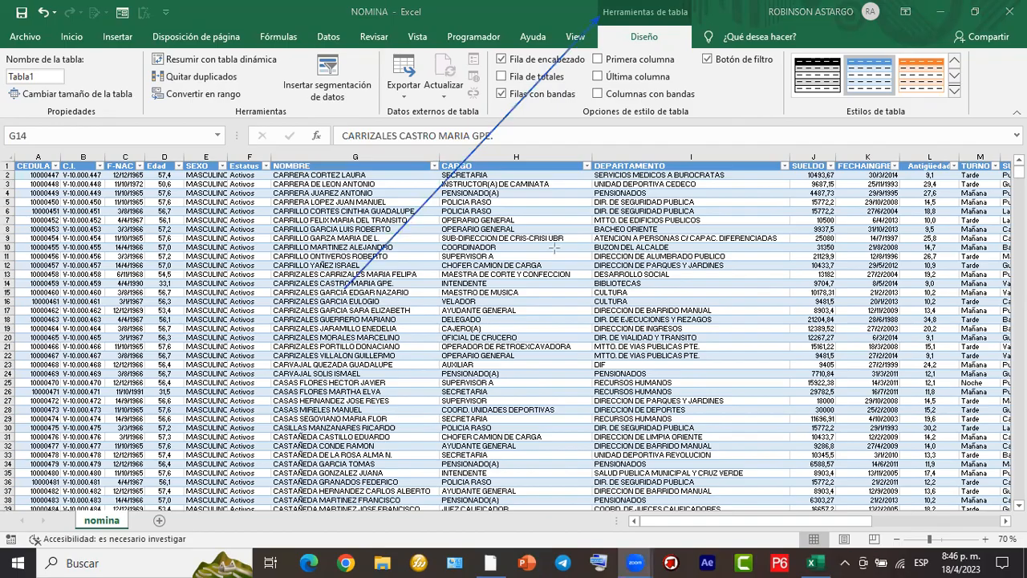
{"action": "mouse_move", "coordinate": [597, 3]}
{"action": "left_mouse_down"}
{"action": "mouse_move", "coordinate": [654, 27]}
{"action": "mouse_move", "coordinate": [691, 27]}
{"action": "left_mouse_up"}
{"action": "left_click", "coordinate": [395, 291]}
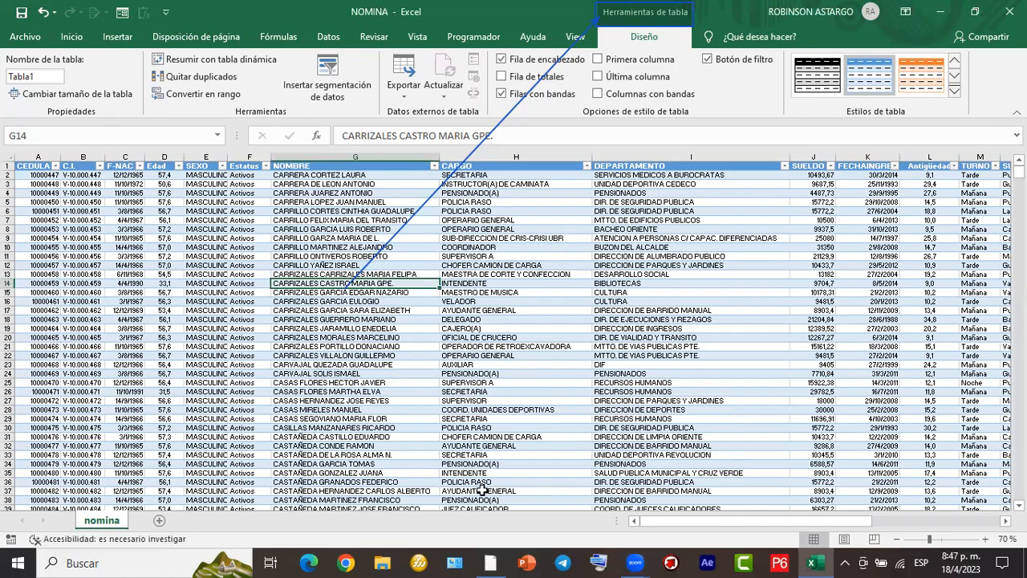
{"action": "mouse_move", "coordinate": [984, 50]}
{"action": "left_mouse_down"}
{"action": "mouse_move", "coordinate": [427, 157]}
{"action": "mouse_move", "coordinate": [74, 118]}
{"action": "mouse_move", "coordinate": [1, 122]}
{"action": "left_mouse_up"}
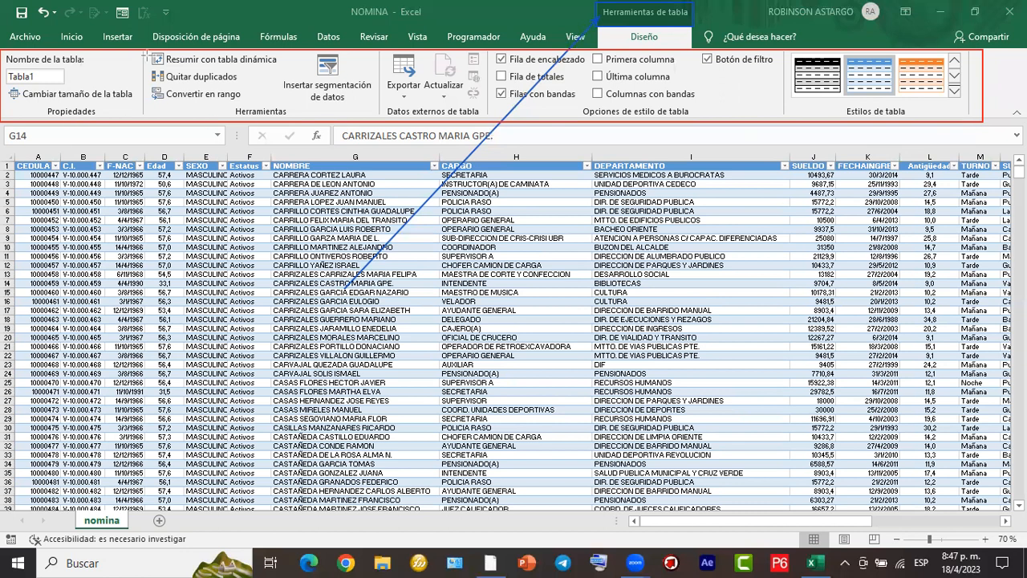
{"action": "mouse_move", "coordinate": [344, 290]}
{"action": "left_mouse_down"}
{"action": "mouse_move", "coordinate": [214, 212]}
{"action": "mouse_move", "coordinate": [56, 78]}
{"action": "left_mouse_up"}
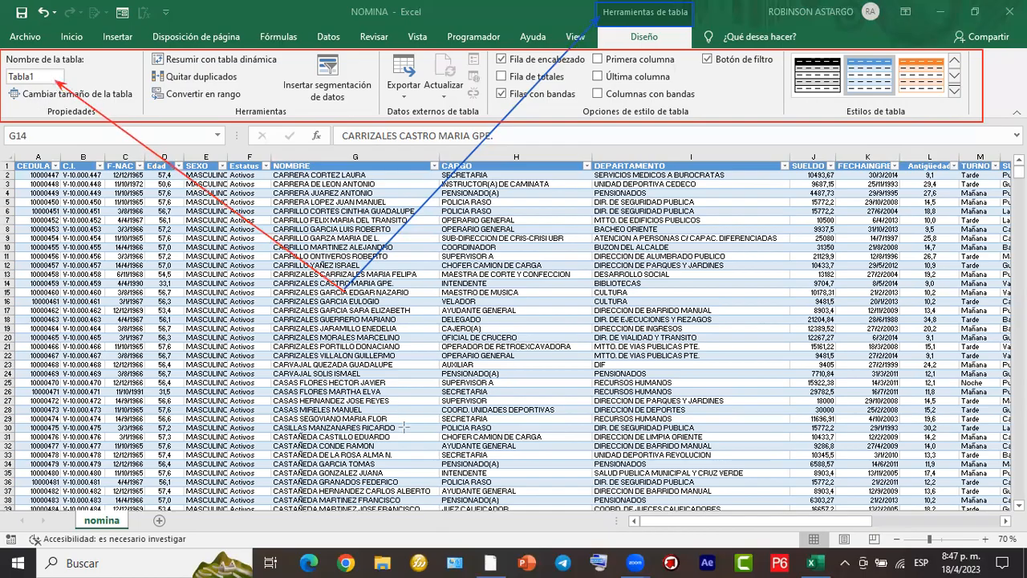
{"action": "mouse_move", "coordinate": [3, 67]}
{"action": "left_mouse_down"}
{"action": "mouse_move", "coordinate": [42, 89]}
{"action": "mouse_move", "coordinate": [73, 89]}
{"action": "left_mouse_up"}
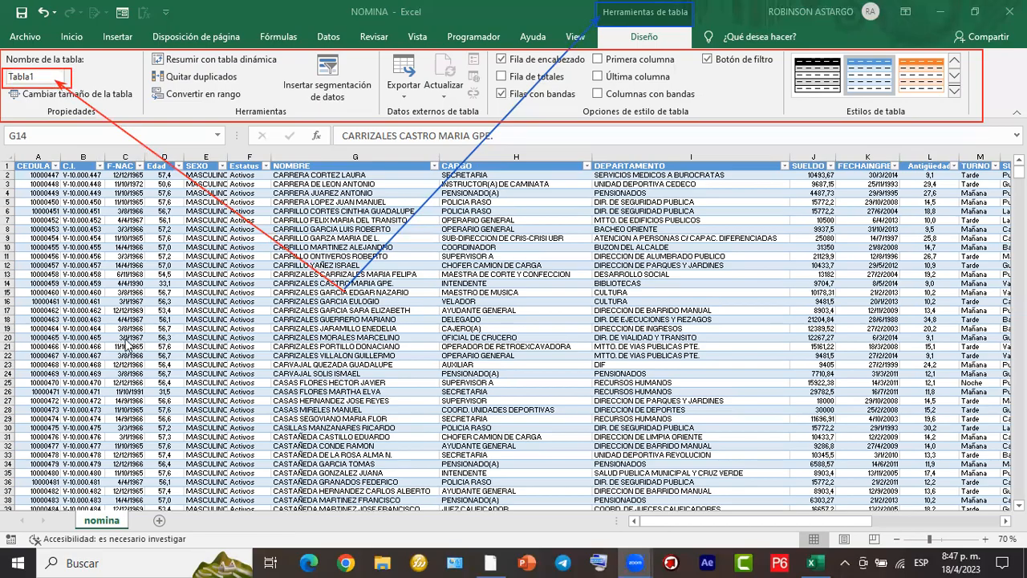
- Rename the Excel table as nomina_abril and select a cell inside it in the CARGO column
{"action": "left_click", "coordinate": [45, 77]}
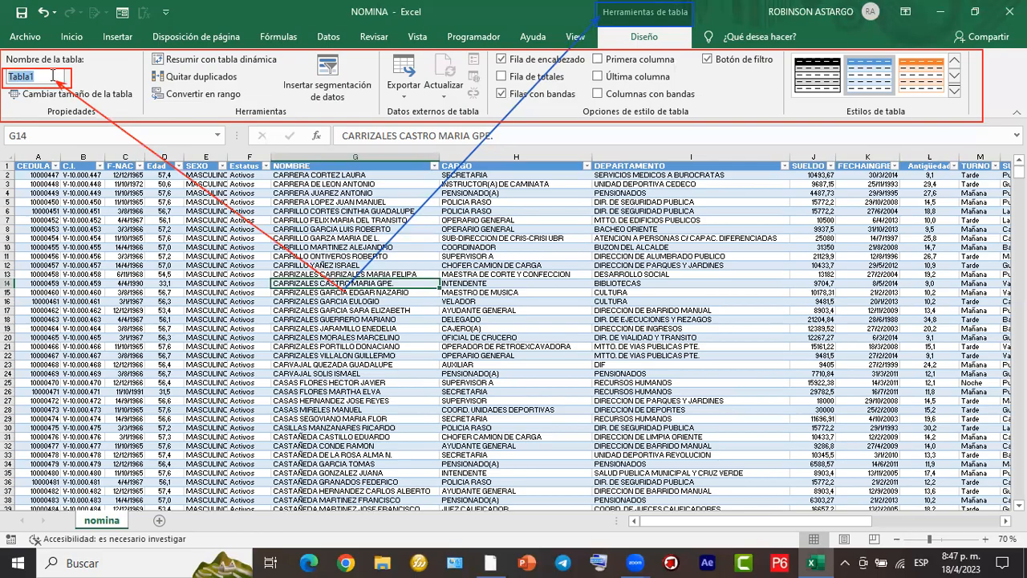
{"action": "key", "text": "BackSpace"}
{"action": "type", "text": "nopm"}
{"action": "key", "text": "BackSpace"}
{"action": "key", "text": "BackSpace"}
{"action": "key", "text": "BackSpace"}
{"action": "key", "text": "BackSpace"}
{"action": "type", "text": "mina"}
{"action": "type", "text": "_"}
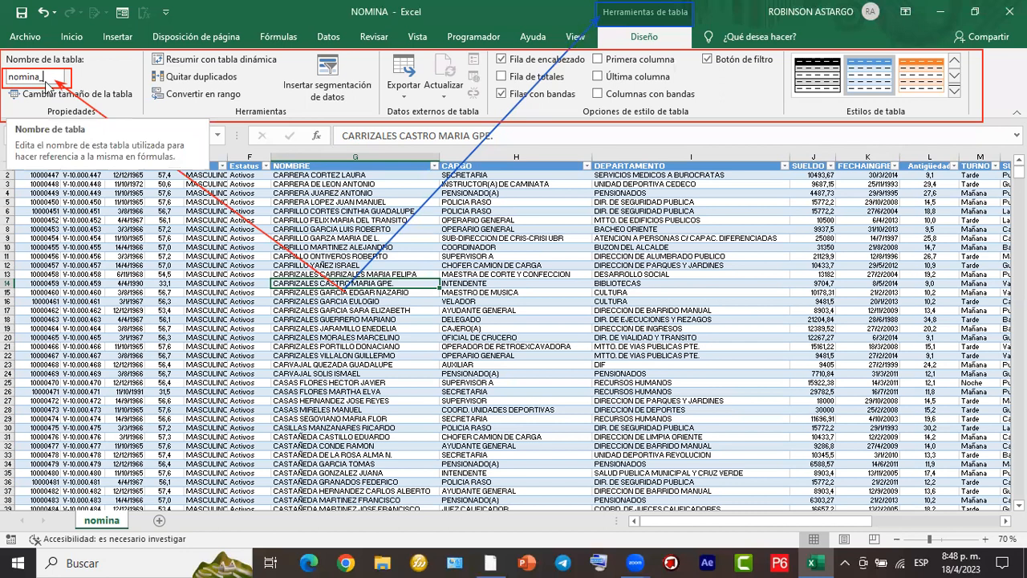
{"action": "type", "text": "abri"}
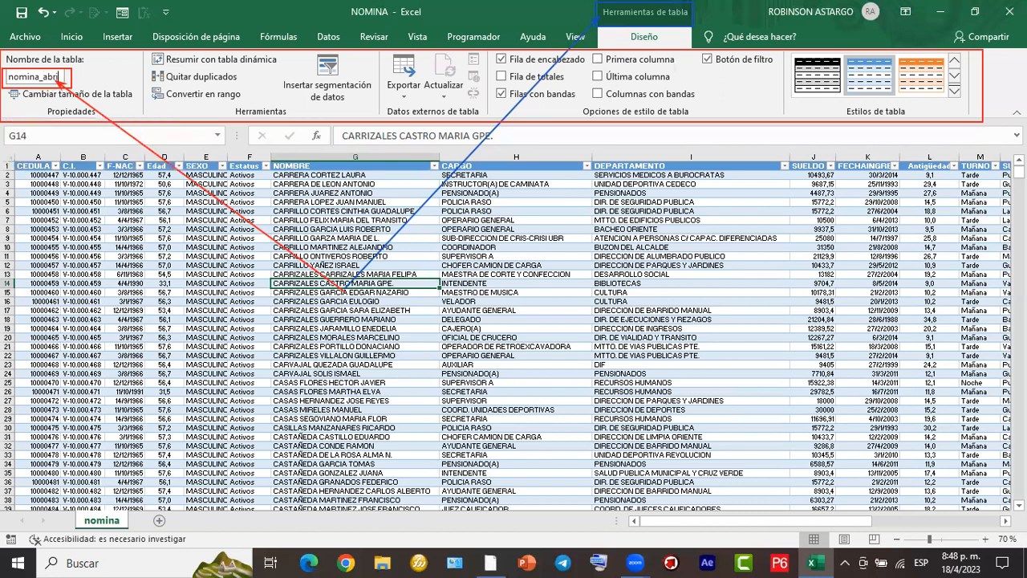
{"action": "type", "text": "l"}
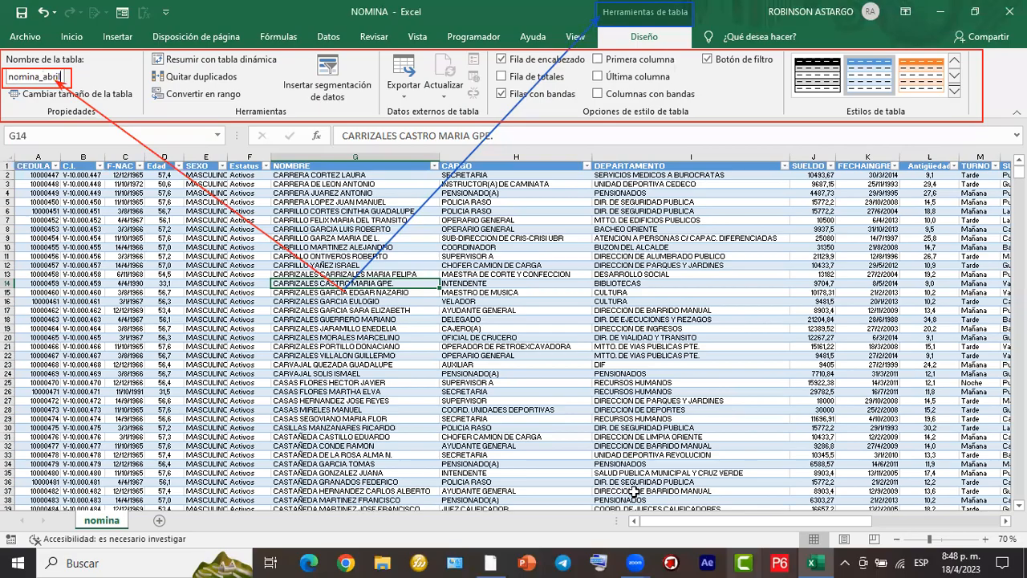
{"action": "left_click", "coordinate": [450, 171]}
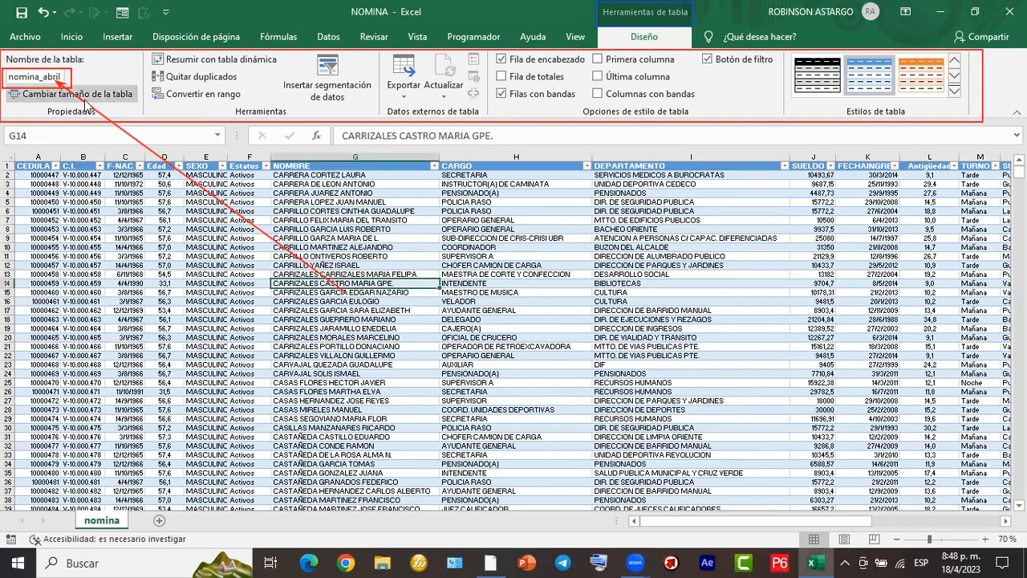
{"action": "left_click", "coordinate": [507, 228]}
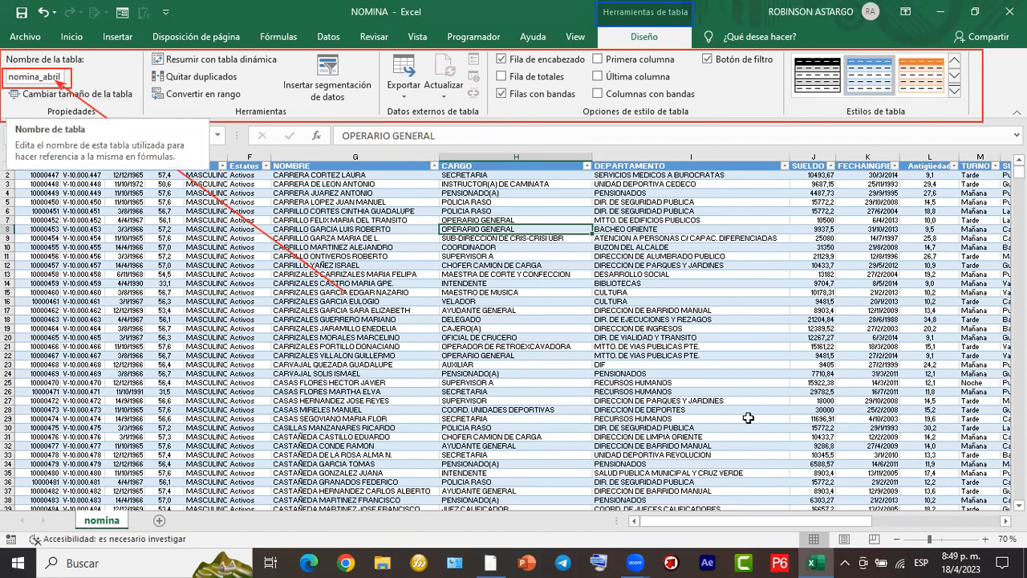
{"action": "left_click", "coordinate": [485, 311]}
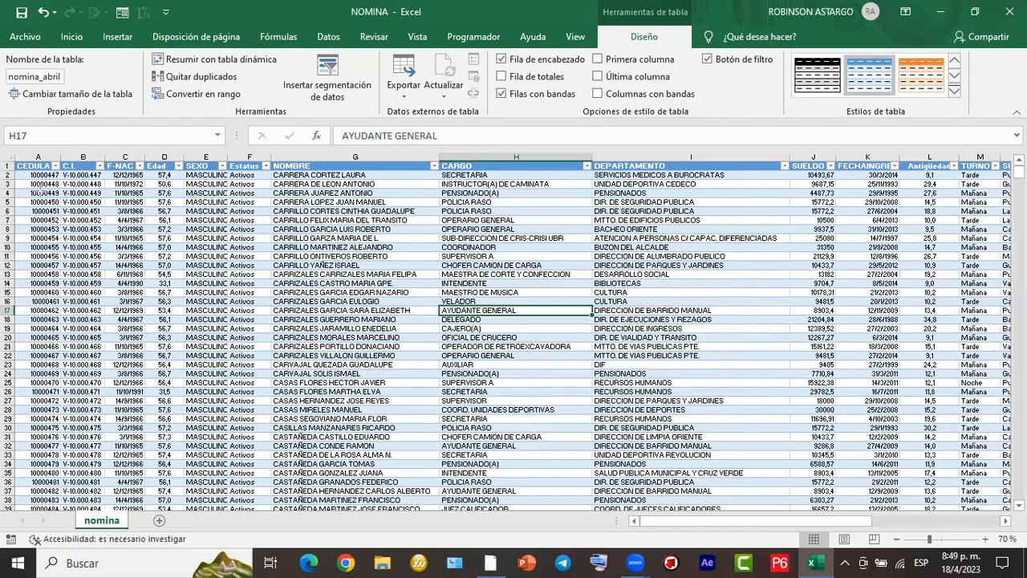
{"action": "left_click_drag", "start_coordinate": [428, 179], "coordinate": [1009, 173]}
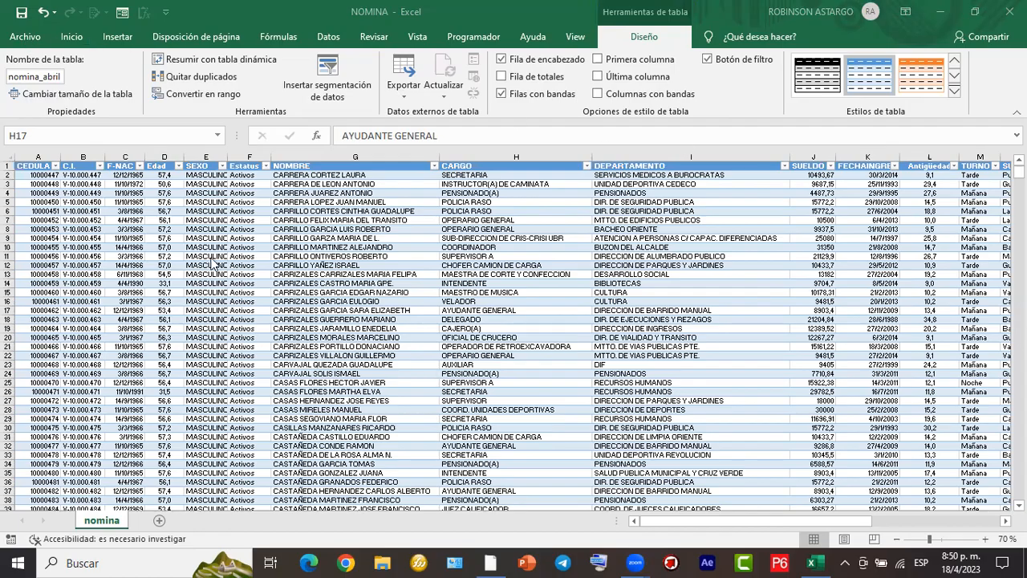
{"action": "left_click", "coordinate": [158, 254]}
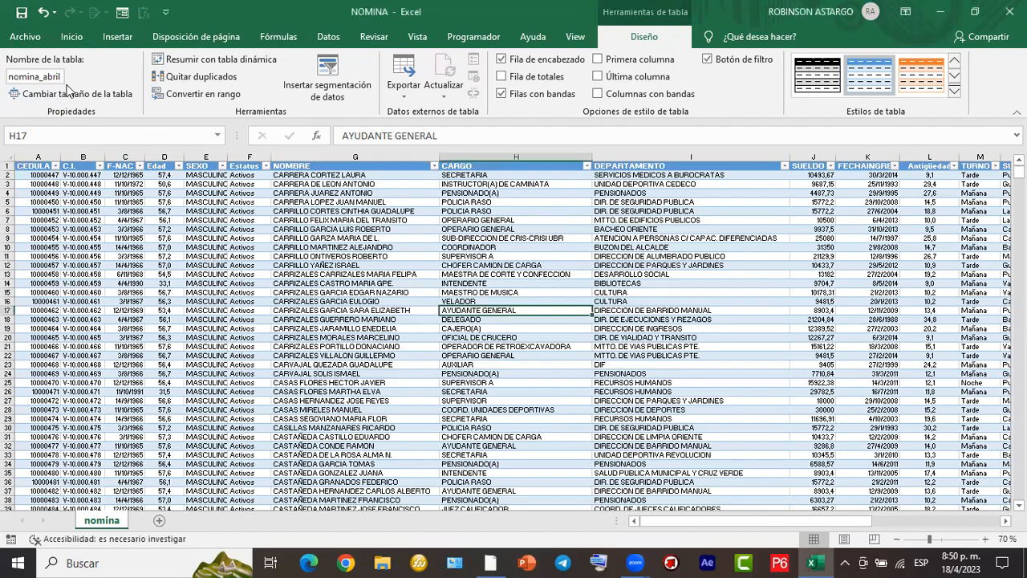
- Save the workbook as NOMINA in the EJERCICIOS POWER BI 1804 folder, replacing the existing file
{"action": "left_click", "coordinate": [32, 38]}
{"action": "left_click", "coordinate": [65, 237]}
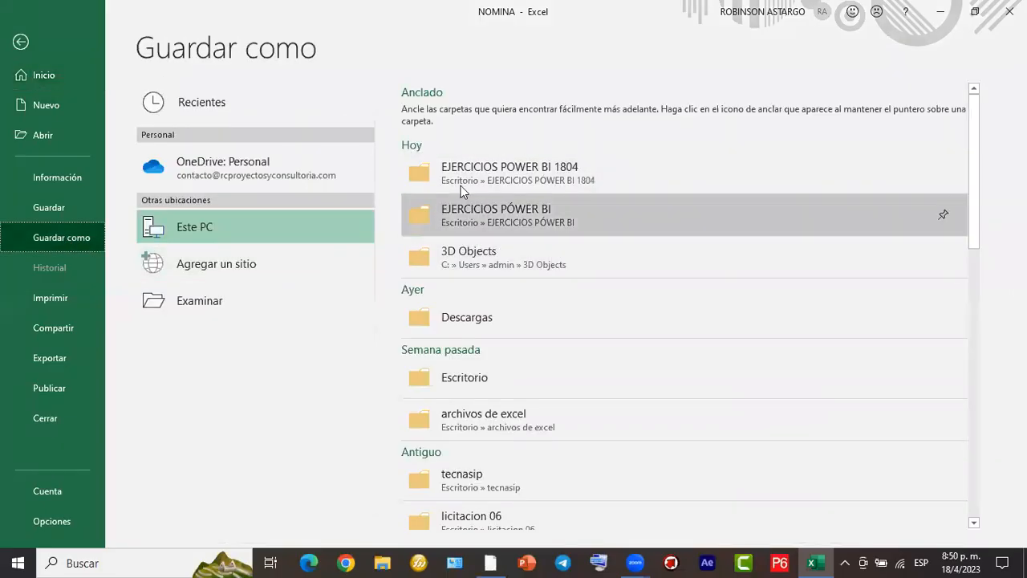
{"action": "left_click", "coordinate": [553, 177]}
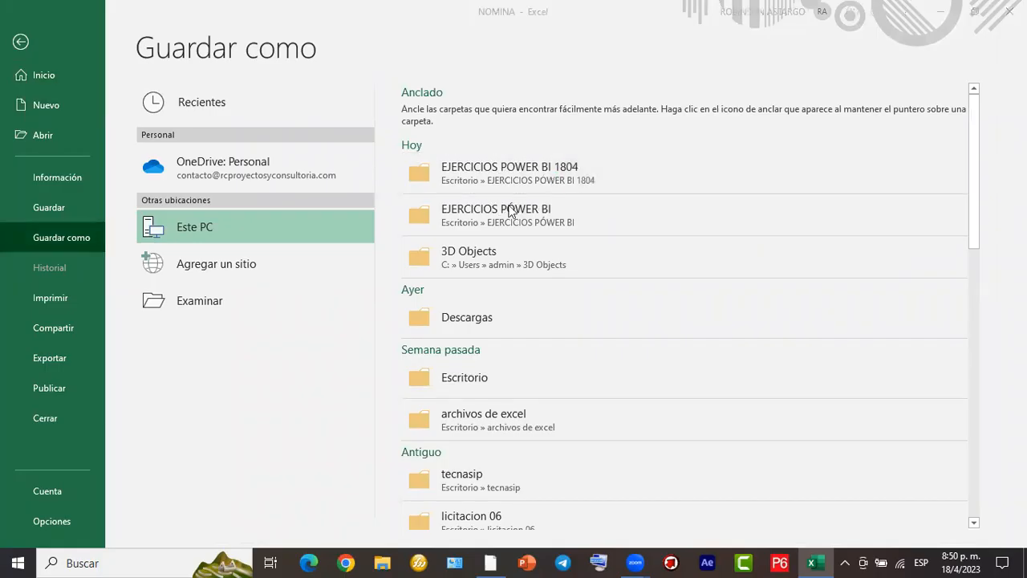
{"action": "left_click", "coordinate": [614, 137]}
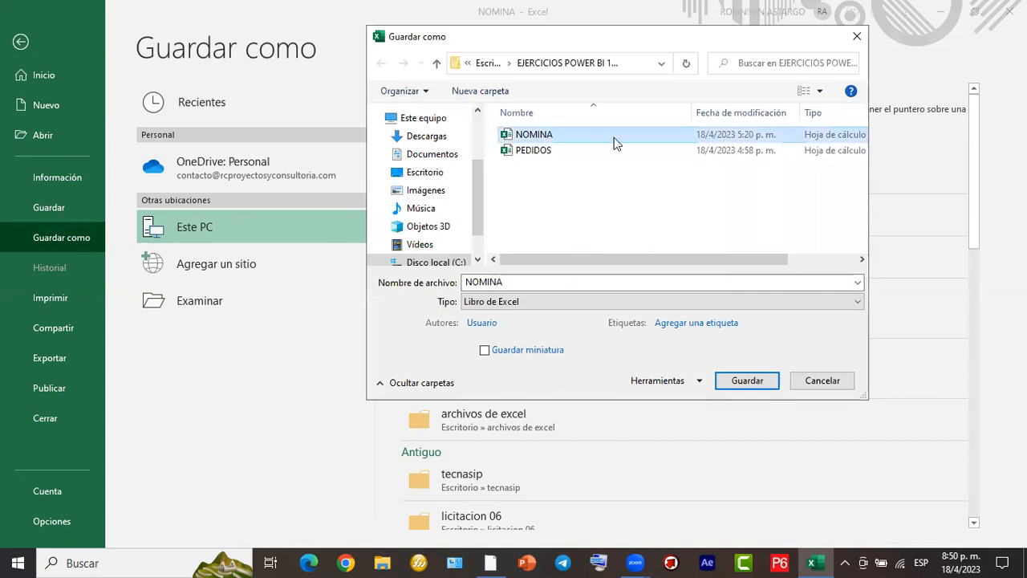
{"action": "left_click", "coordinate": [756, 382]}
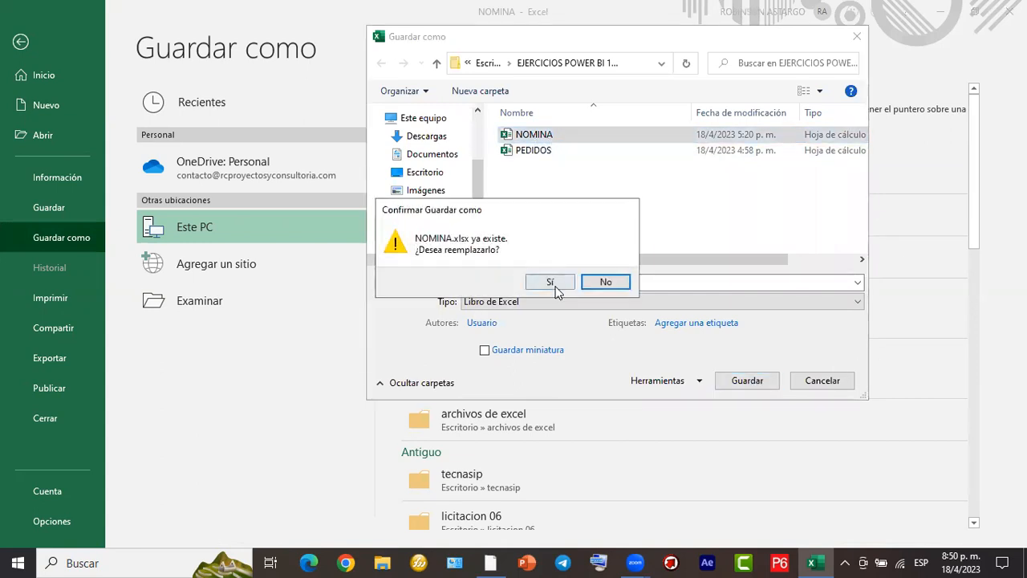
{"action": "left_click", "coordinate": [553, 284]}
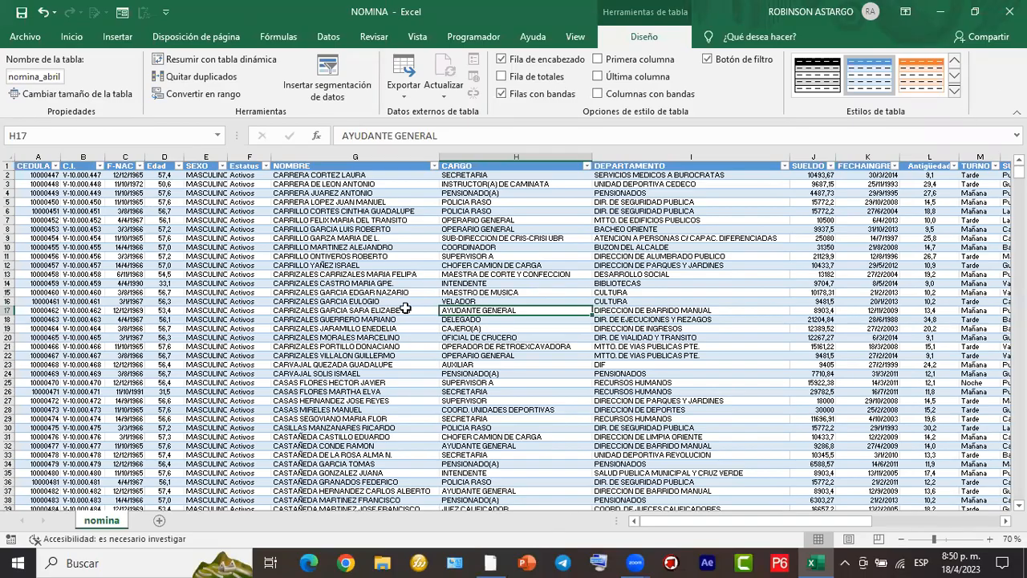
{"action": "scroll", "coordinate": [494, 277], "scroll_direction": "down", "scroll_amount": 5}
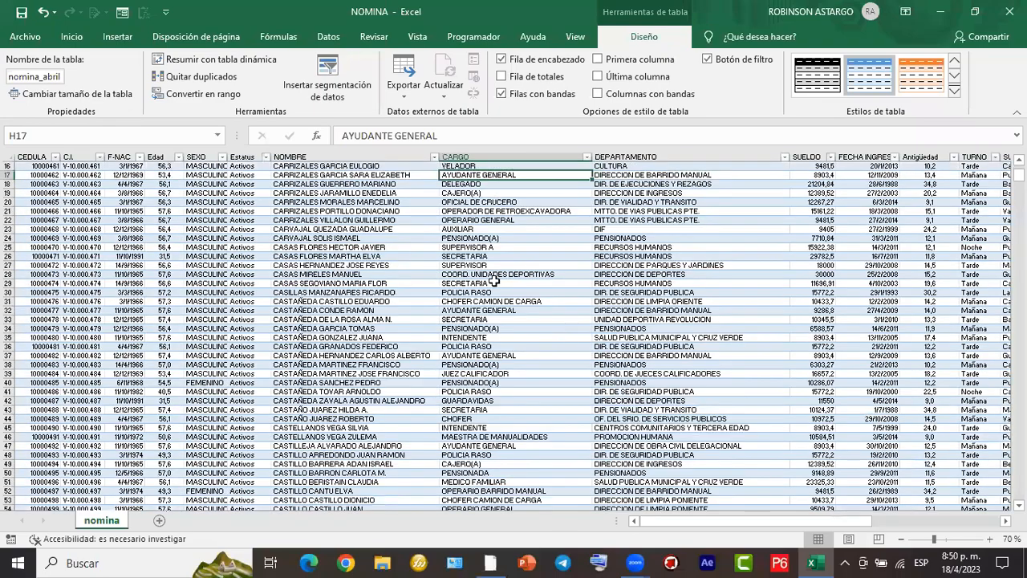
{"action": "scroll", "coordinate": [493, 281], "scroll_direction": "up", "scroll_amount": 5}
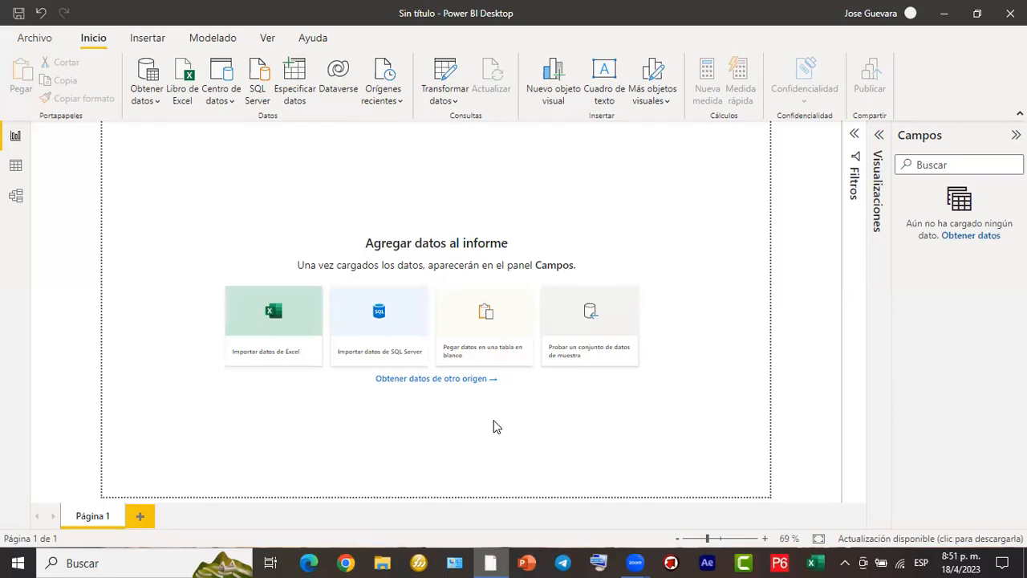
{"action": "left_click_drag", "start_coordinate": [703, 74], "coordinate": [839, 248]}
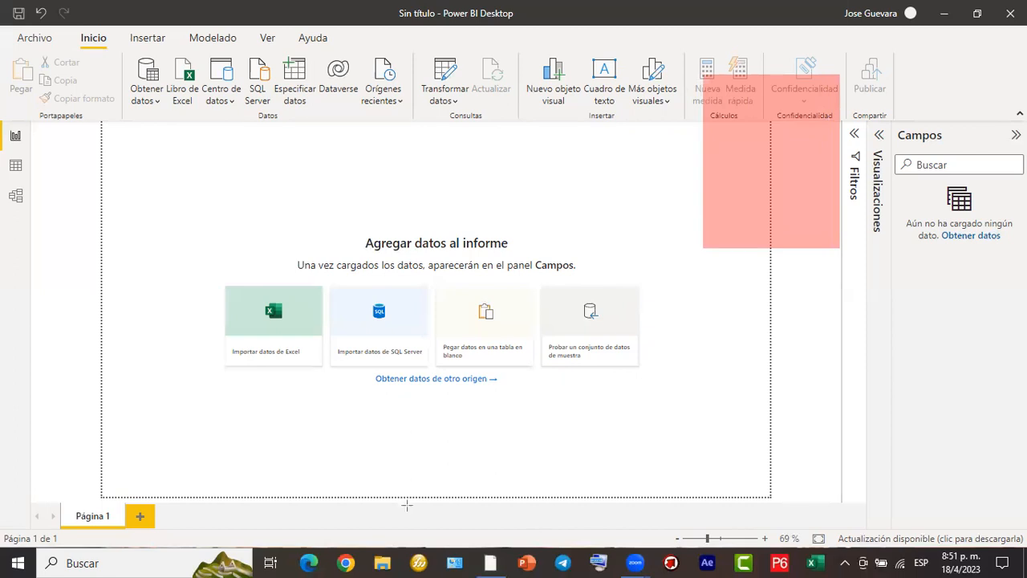
{"action": "left_click_drag", "start_coordinate": [411, 284], "coordinate": [751, 151]}
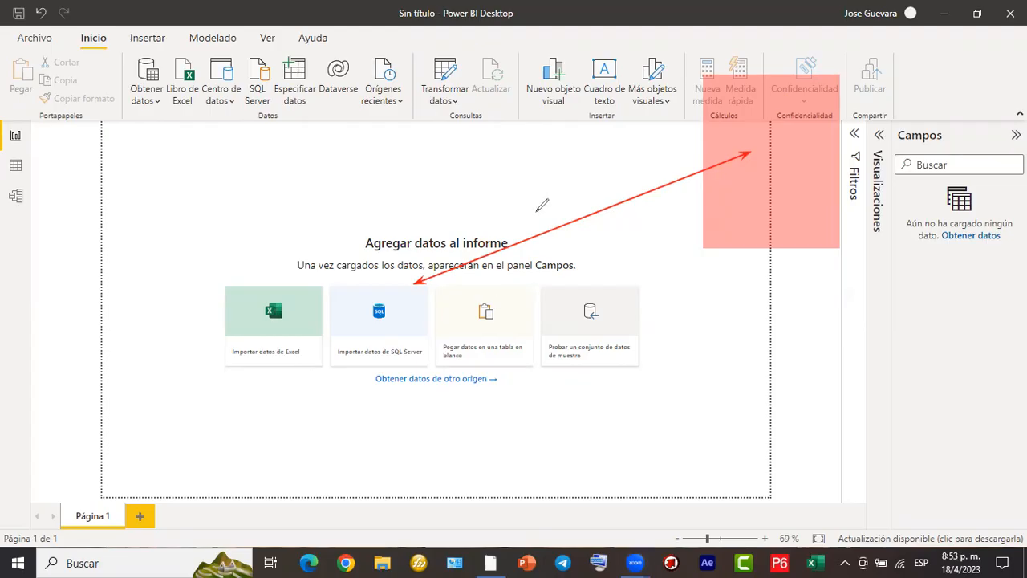
{"action": "mouse_move", "coordinate": [536, 216]}
{"action": "left_mouse_down"}
{"action": "mouse_move", "coordinate": [572, 202]}
{"action": "mouse_move", "coordinate": [581, 187]}
{"action": "mouse_move", "coordinate": [588, 201]}
{"action": "mouse_move", "coordinate": [601, 178]}
{"action": "mouse_move", "coordinate": [611, 188]}
{"action": "mouse_move", "coordinate": [601, 176]}
{"action": "mouse_move", "coordinate": [624, 198]}
{"action": "mouse_move", "coordinate": [613, 182]}
{"action": "left_mouse_up"}
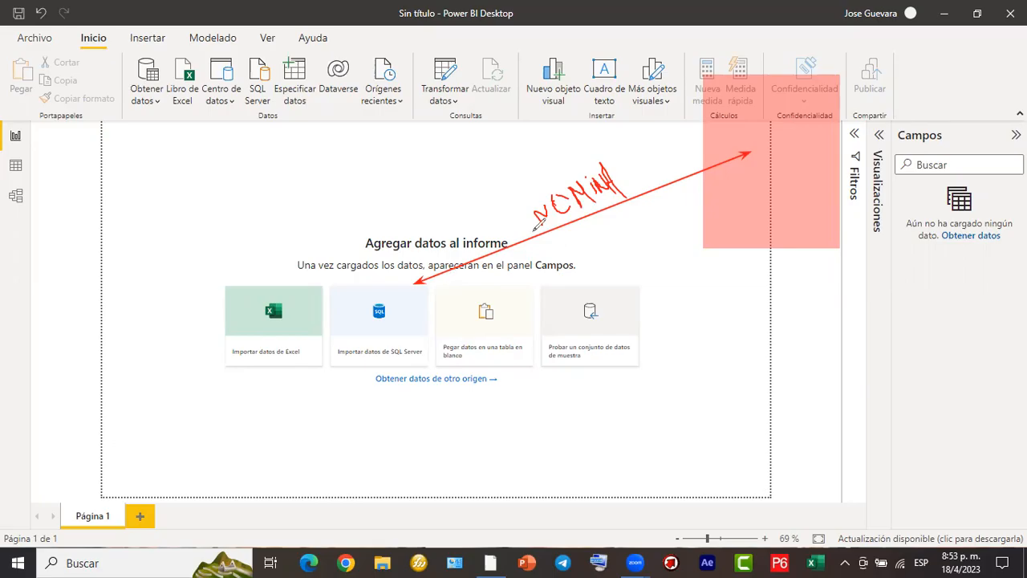
{"action": "left_click_drag", "start_coordinate": [636, 175], "coordinate": [636, 213]}
{"action": "left_click_drag", "start_coordinate": [641, 173], "coordinate": [641, 213]}
{"action": "left_click", "coordinate": [709, 496]}
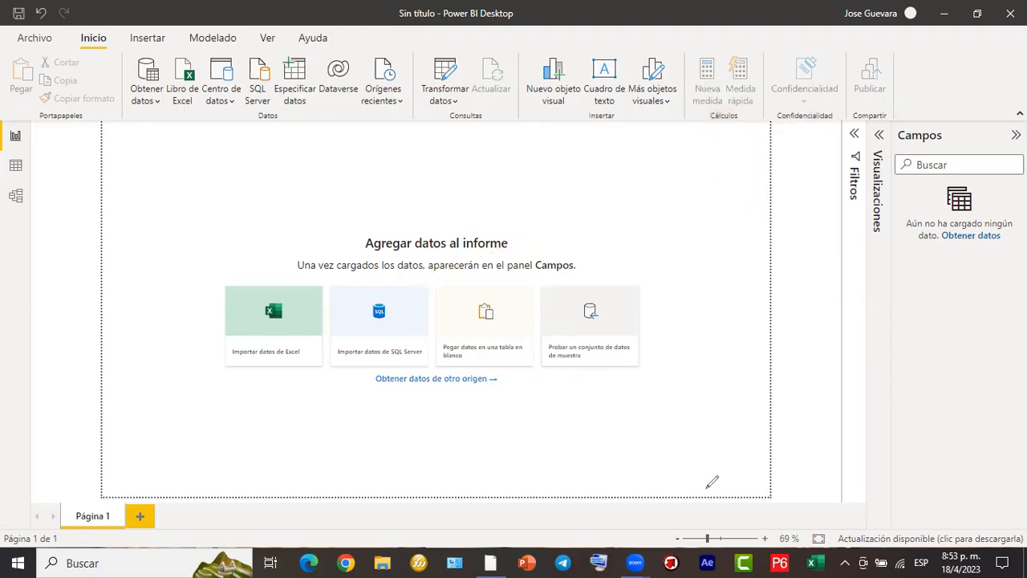
{"action": "left_click", "coordinate": [288, 428]}
{"action": "left_click_drag", "start_coordinate": [120, 28], "coordinate": [176, 46]}
{"action": "left_click_drag", "start_coordinate": [167, 51], "coordinate": [205, 117]}
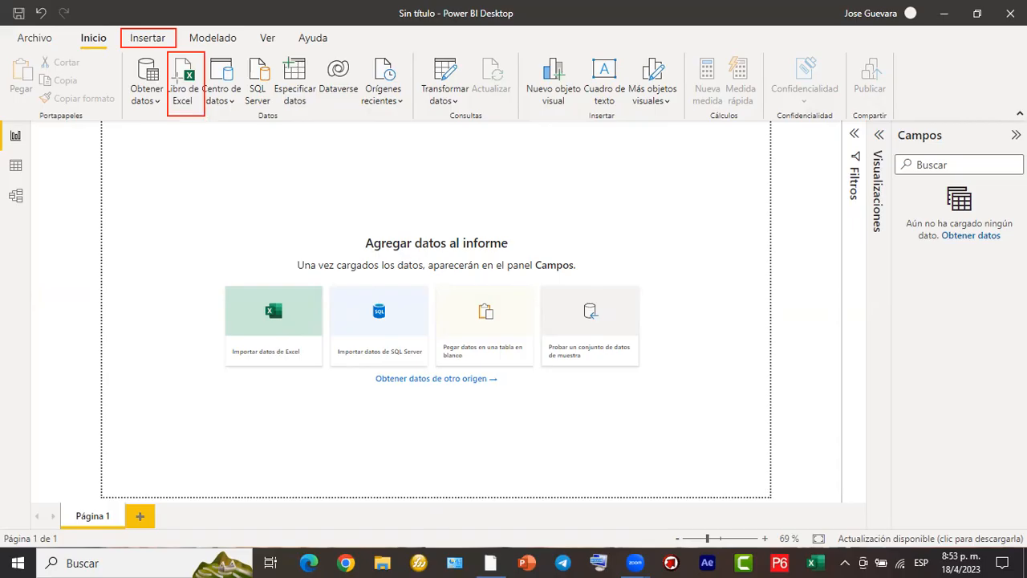
{"action": "left_click_drag", "start_coordinate": [149, 45], "coordinate": [192, 81]}
{"action": "left_click_drag", "start_coordinate": [157, 179], "coordinate": [257, 299]}
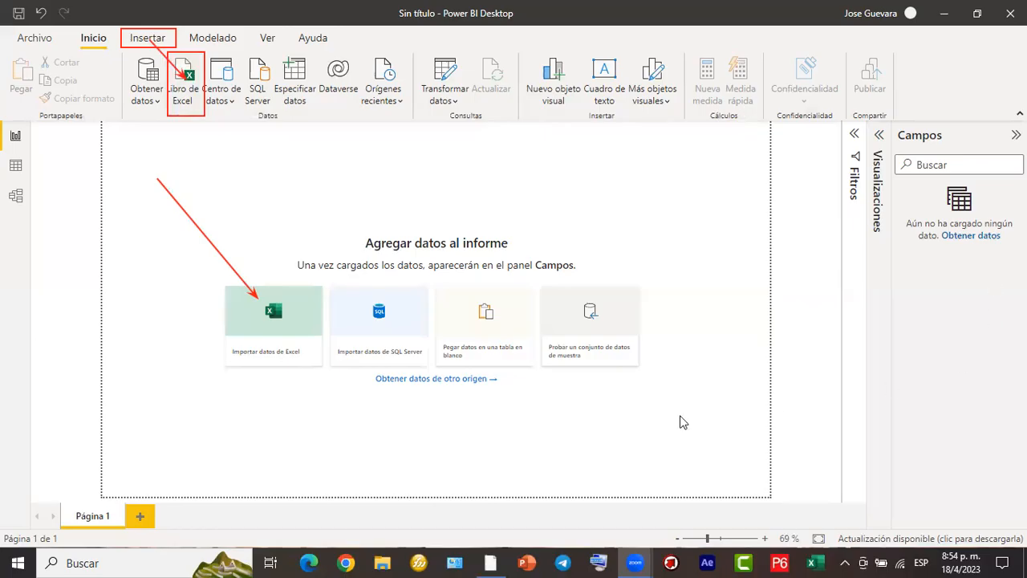
- Start an Excel data import and open the NOMINA workbook from the EJERCICIOS POWER BI 1804 folder in Escritorio
{"action": "left_click", "coordinate": [280, 324]}
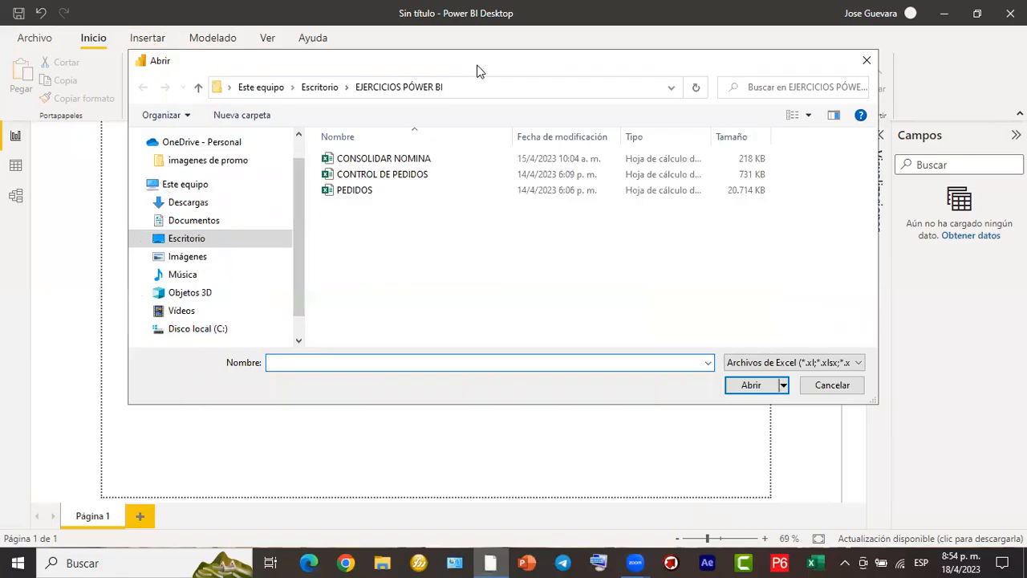
{"action": "left_click_drag", "start_coordinate": [476, 71], "coordinate": [525, 80]}
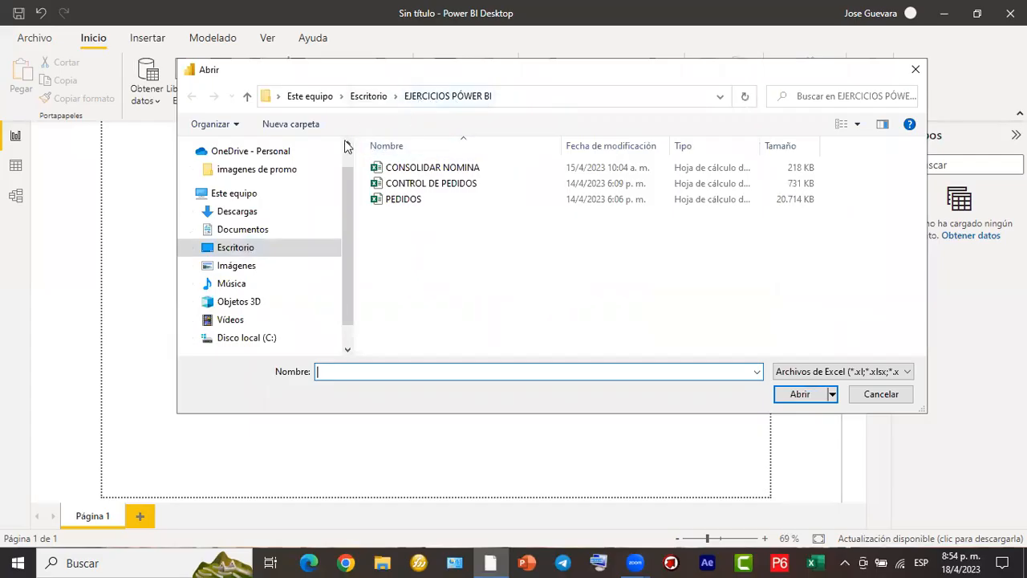
{"action": "left_click", "coordinate": [368, 96]}
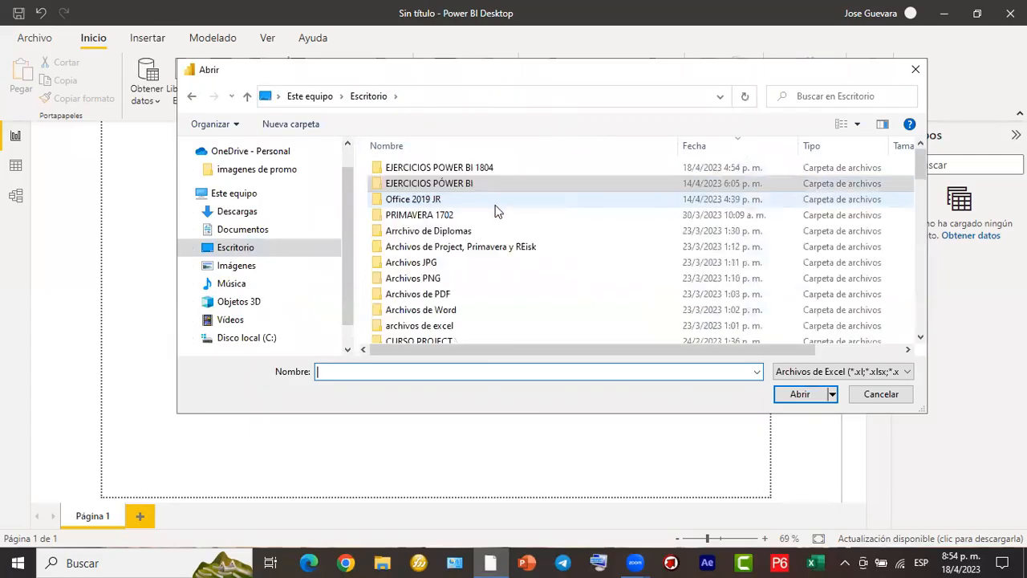
{"action": "double_click", "coordinate": [495, 169]}
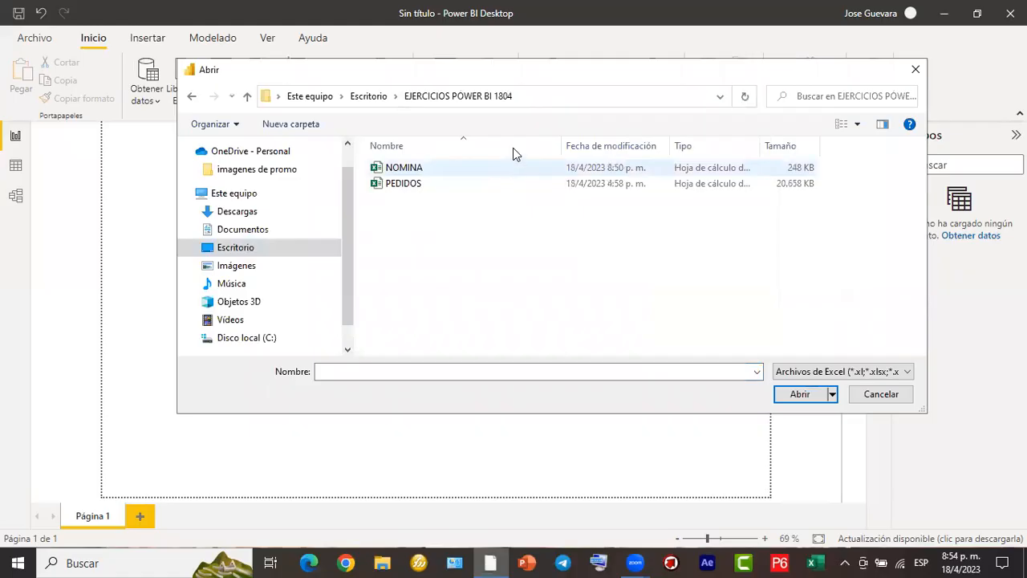
{"action": "double_click", "coordinate": [416, 167]}
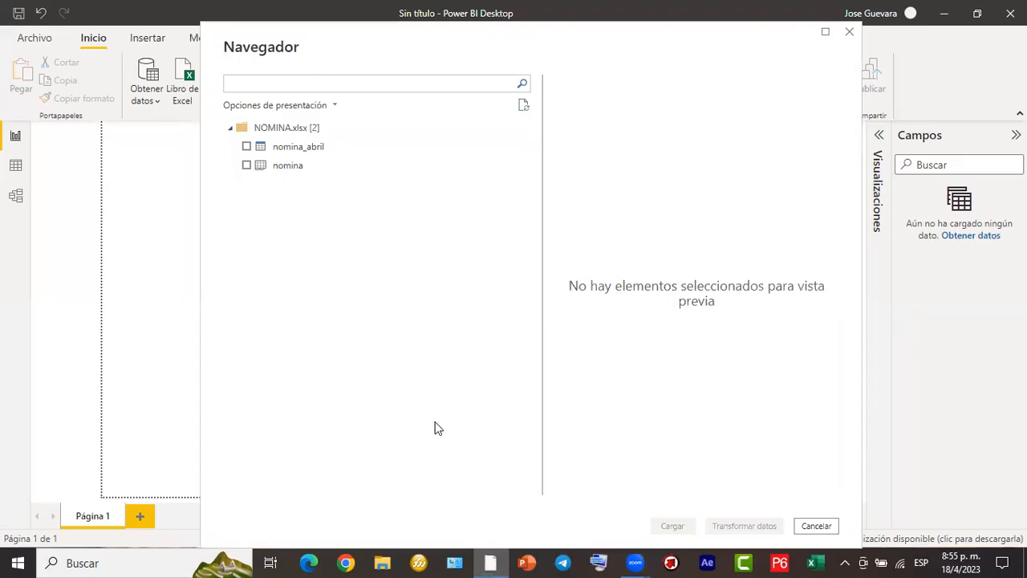
{"action": "mouse_move", "coordinate": [220, 119]}
{"action": "left_mouse_down"}
{"action": "mouse_move", "coordinate": [276, 138]}
{"action": "mouse_move", "coordinate": [330, 138]}
{"action": "left_mouse_up"}
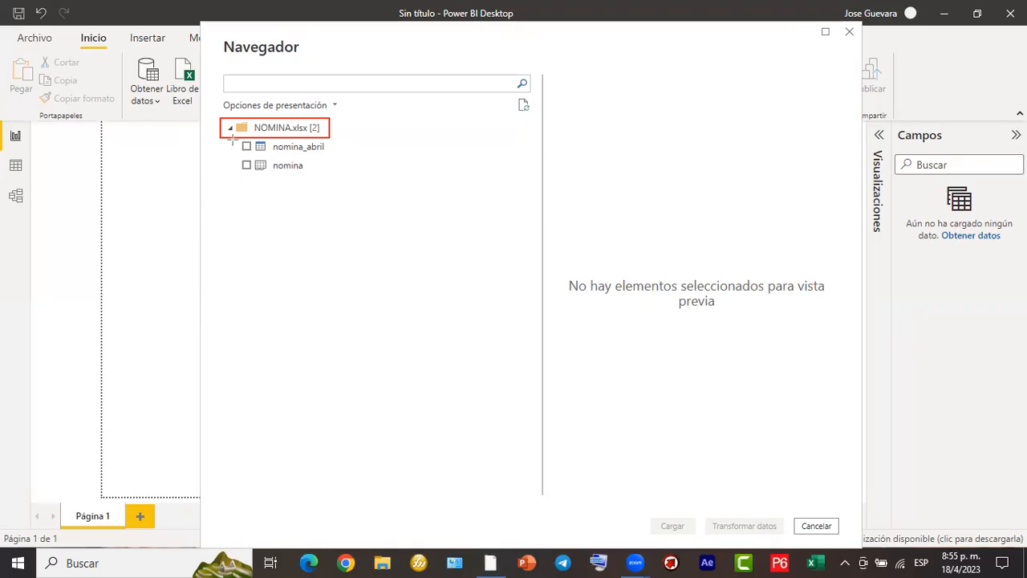
{"action": "mouse_move", "coordinate": [232, 138]}
{"action": "left_mouse_down"}
{"action": "mouse_move", "coordinate": [241, 174]}
{"action": "mouse_move", "coordinate": [271, 190]}
{"action": "mouse_move", "coordinate": [406, 190]}
{"action": "left_mouse_up"}
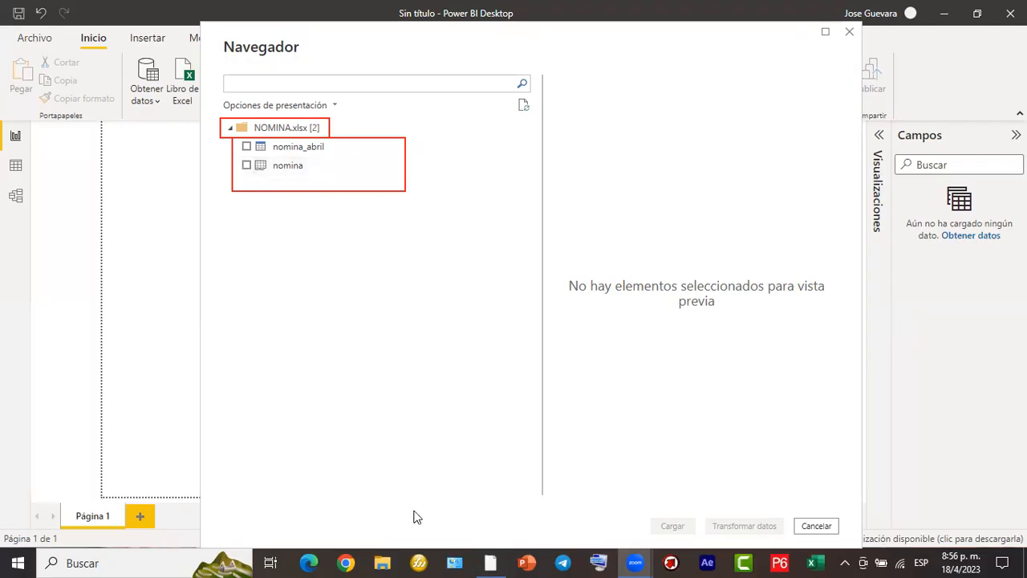
{"action": "mouse_move", "coordinate": [480, 305]}
{"action": "left_mouse_down"}
{"action": "mouse_move", "coordinate": [258, 170]}
{"action": "mouse_move", "coordinate": [267, 171]}
{"action": "left_mouse_up"}
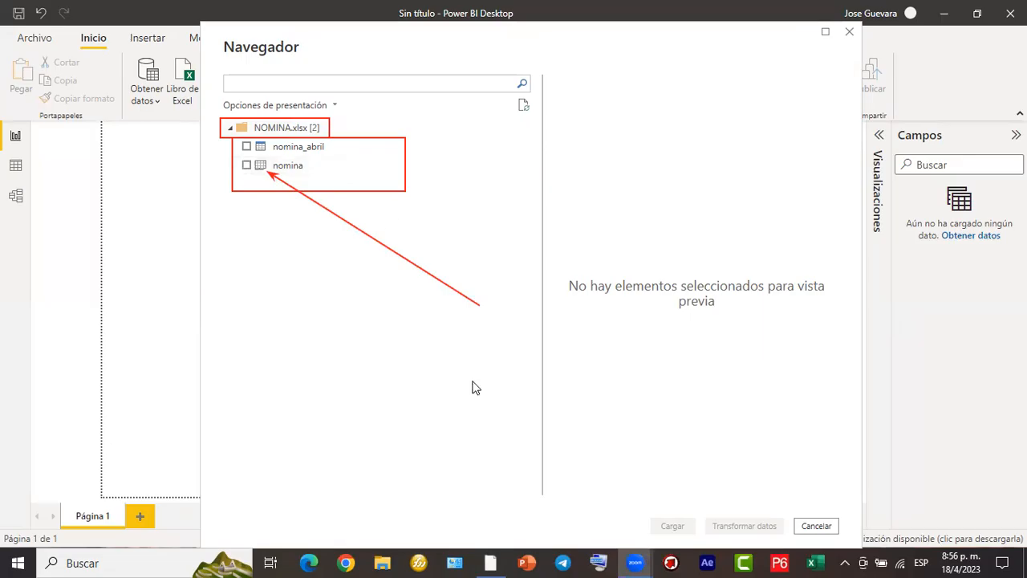
{"action": "mouse_move", "coordinate": [488, 247]}
{"action": "left_mouse_down"}
{"action": "mouse_move", "coordinate": [527, 348]}
{"action": "mouse_move", "coordinate": [756, 377]}
{"action": "mouse_move", "coordinate": [808, 400]}
{"action": "left_mouse_up"}
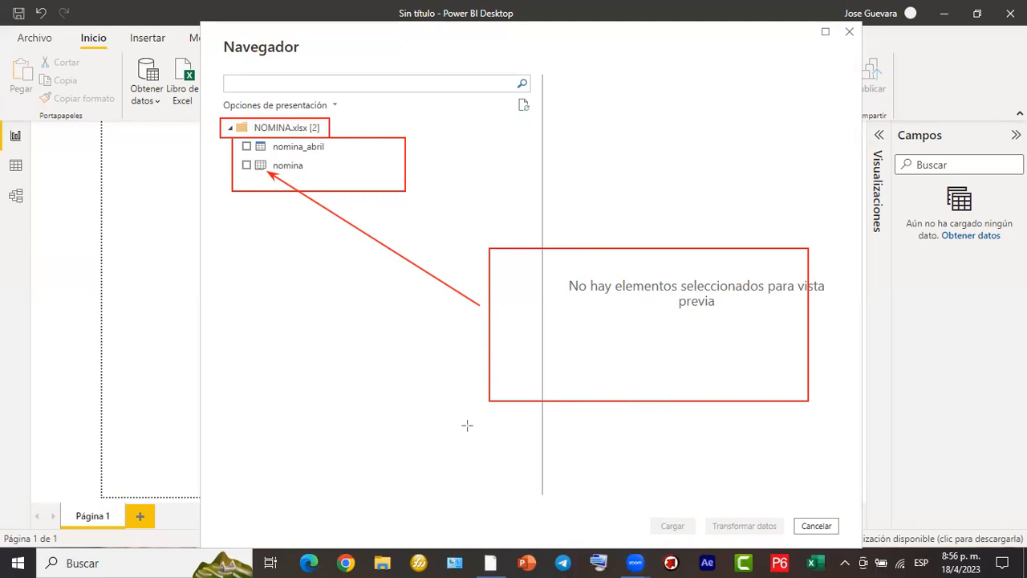
{"action": "left_click", "coordinate": [665, 329]}
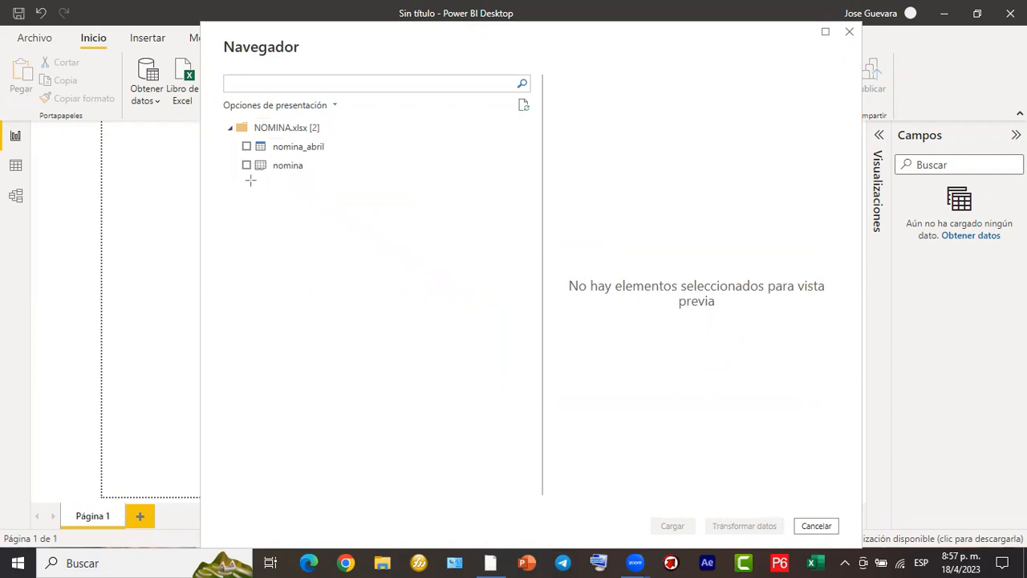
{"action": "mouse_move", "coordinate": [232, 137]}
{"action": "left_mouse_down"}
{"action": "mouse_move", "coordinate": [284, 159]}
{"action": "mouse_move", "coordinate": [345, 161]}
{"action": "left_mouse_up"}
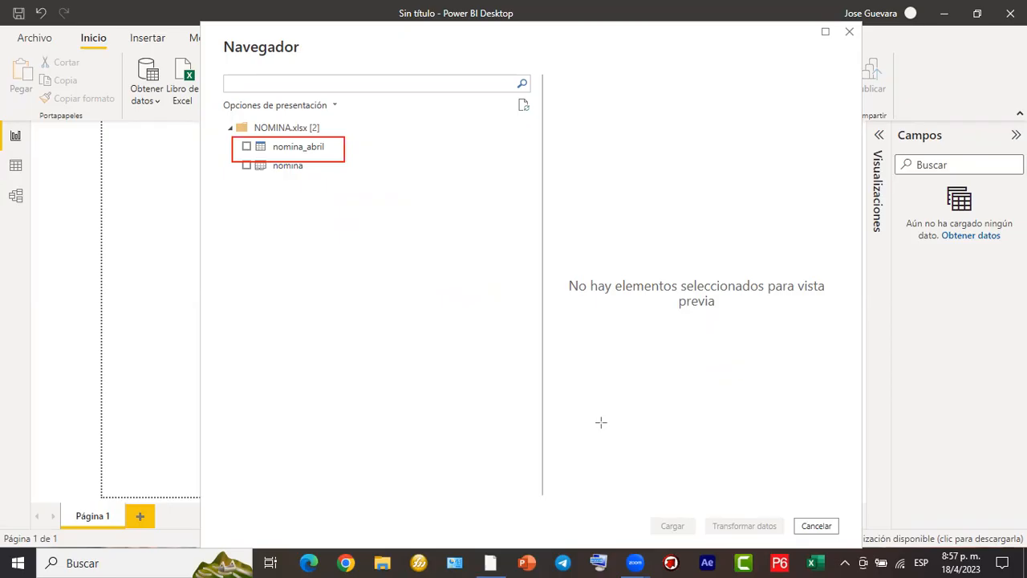
{"action": "left_click_drag", "start_coordinate": [375, 211], "coordinate": [465, 228]}
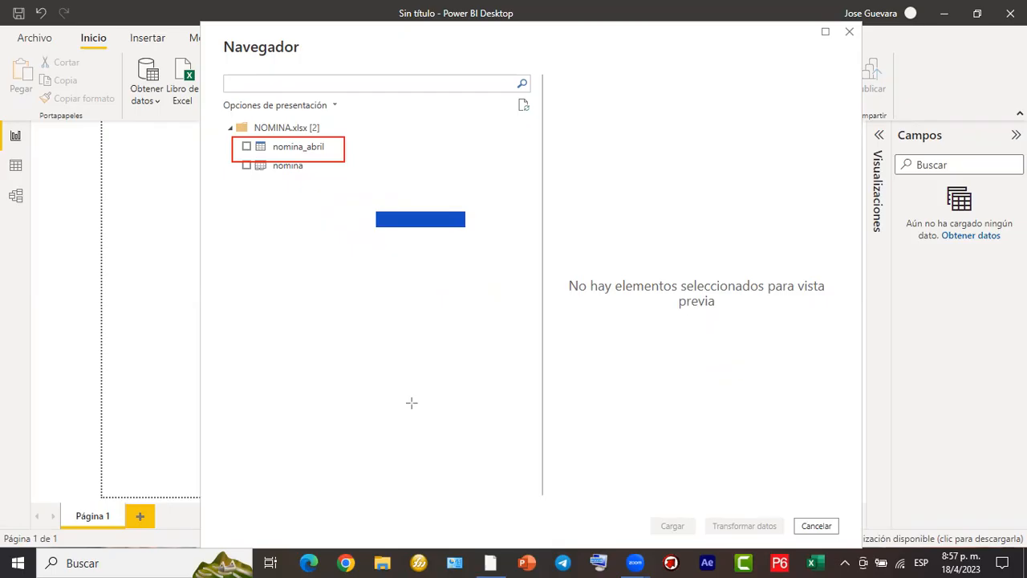
{"action": "mouse_move", "coordinate": [375, 227]}
{"action": "left_mouse_down"}
{"action": "mouse_move", "coordinate": [445, 284]}
{"action": "mouse_move", "coordinate": [464, 285]}
{"action": "left_mouse_up"}
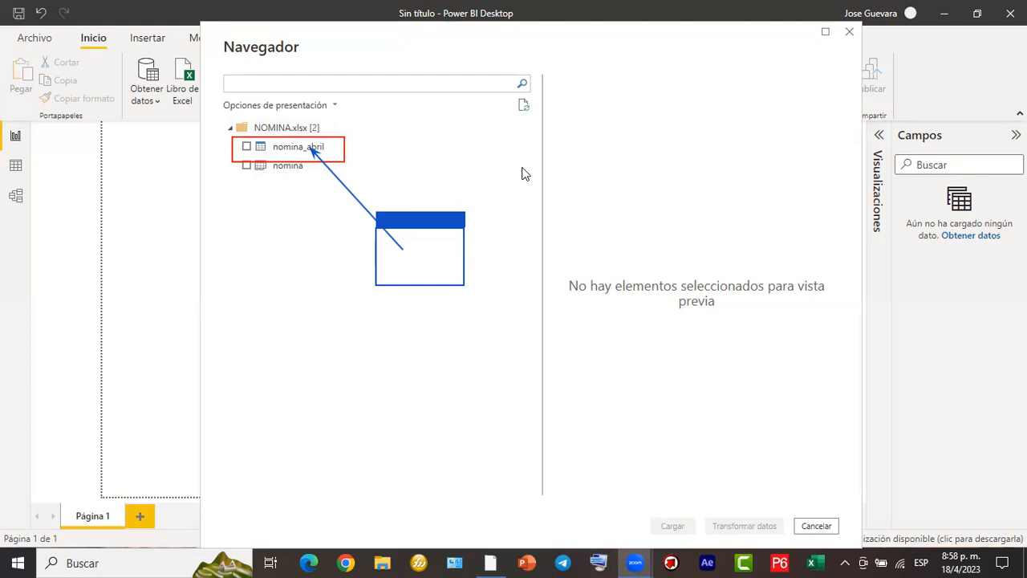
- Select the nomina_abril table from NOMINA.xlsx for import and review its data preview down to the last previewed row and back
{"action": "left_click", "coordinate": [248, 150]}
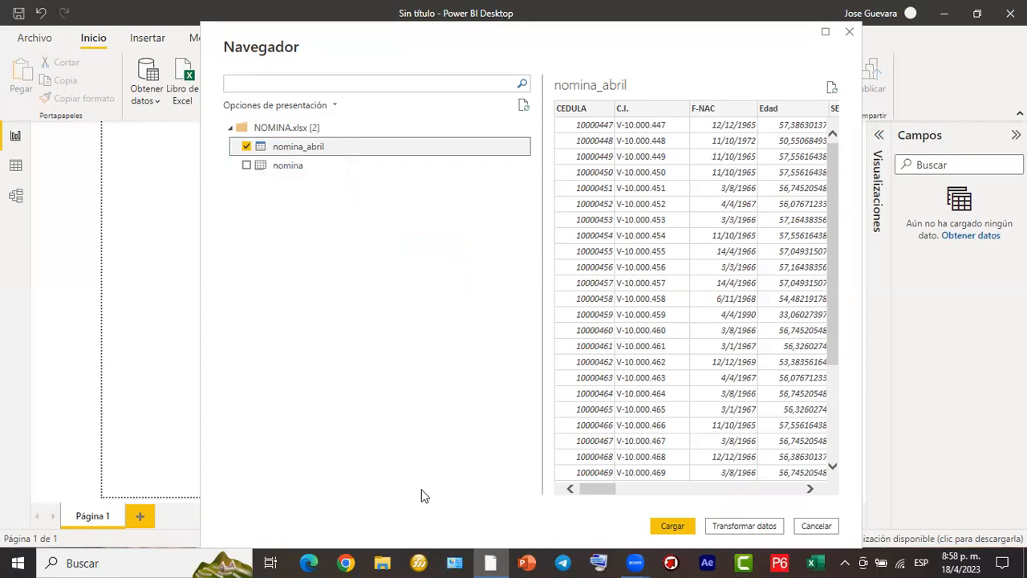
{"action": "left_click_drag", "start_coordinate": [320, 159], "coordinate": [556, 214]}
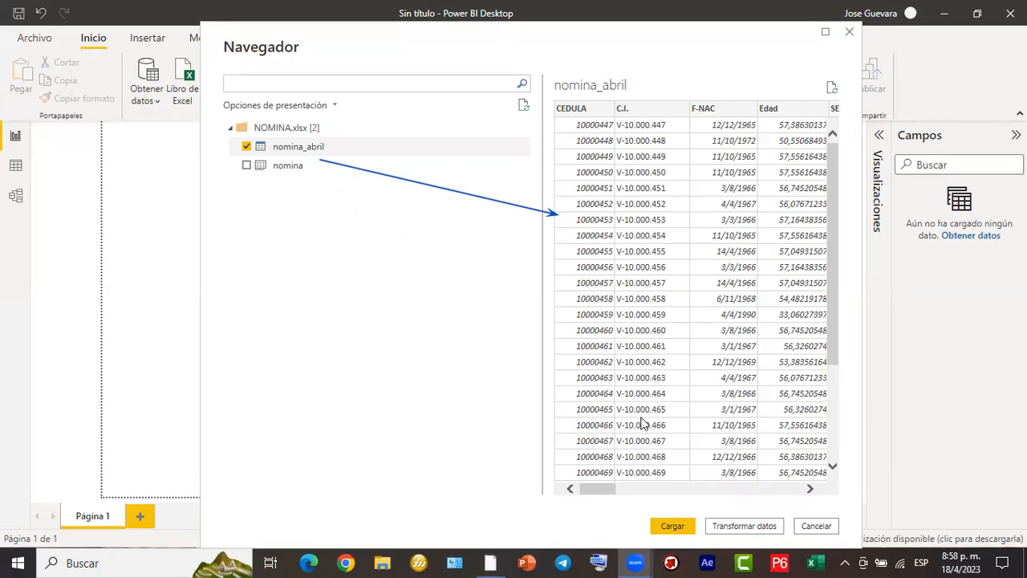
{"action": "left_click_drag", "start_coordinate": [610, 491], "coordinate": [564, 482]}
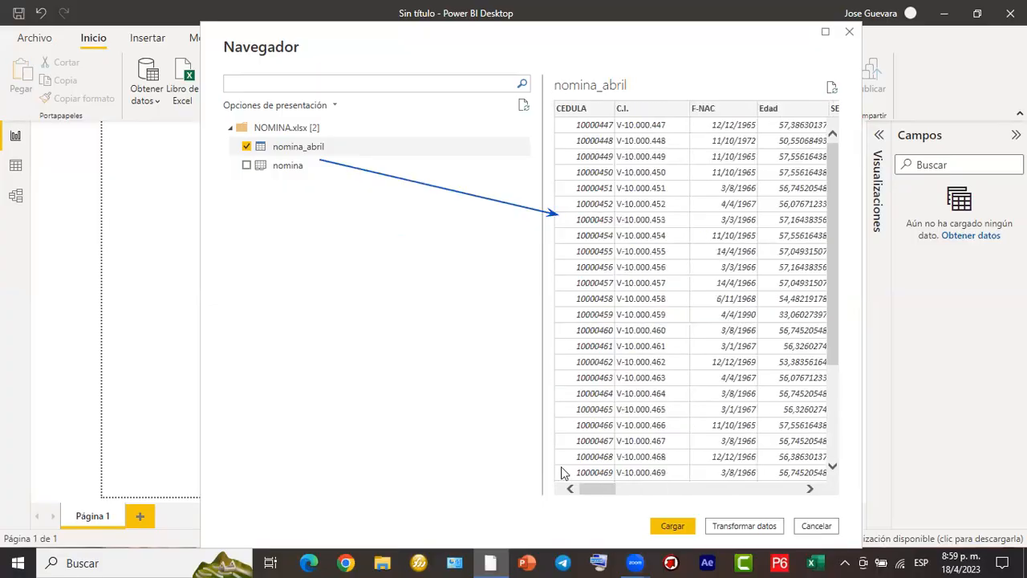
{"action": "left_click_drag", "start_coordinate": [835, 227], "coordinate": [831, 319]}
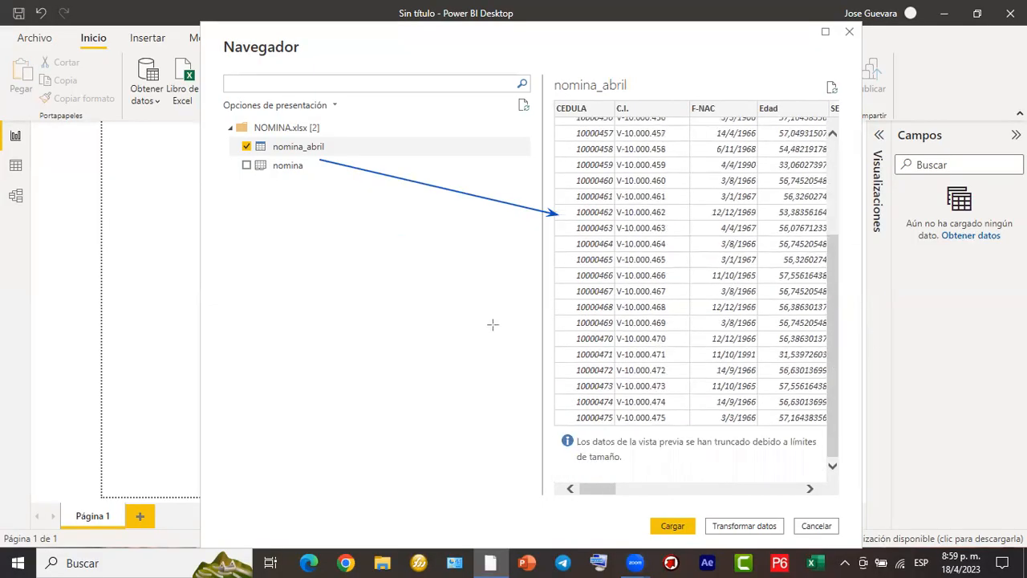
{"action": "mouse_move", "coordinate": [565, 242]}
{"action": "left_mouse_down"}
{"action": "mouse_move", "coordinate": [636, 437]}
{"action": "mouse_move", "coordinate": [692, 439]}
{"action": "left_mouse_up"}
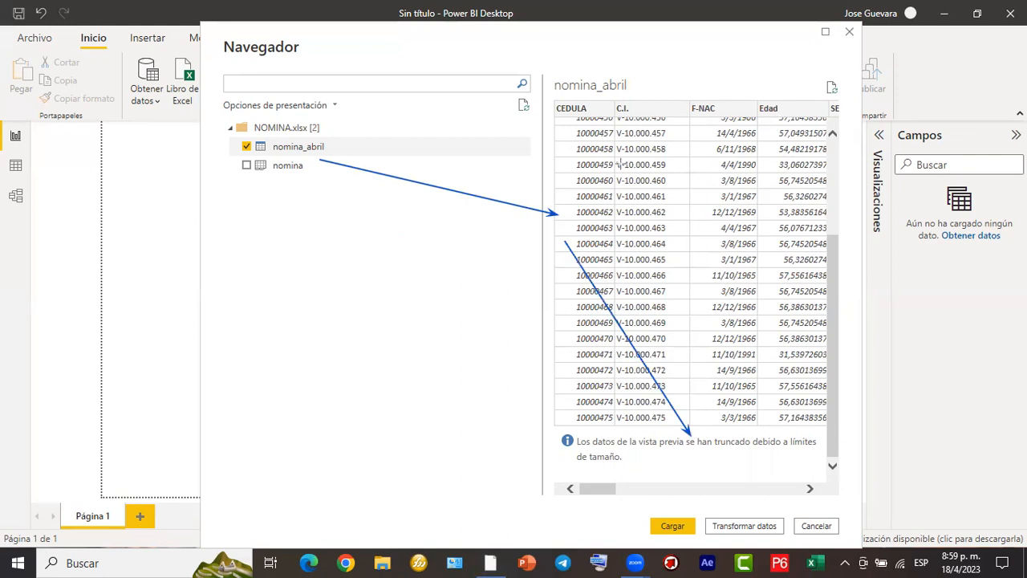
{"action": "left_click_drag", "start_coordinate": [581, 95], "coordinate": [812, 95]}
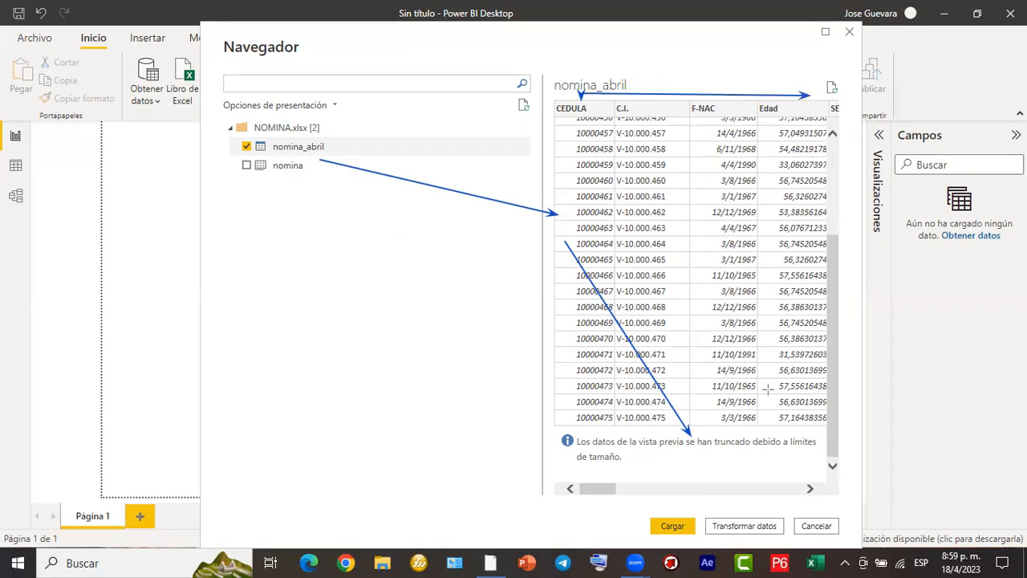
{"action": "left_click", "coordinate": [481, 418]}
{"action": "left_click", "coordinate": [233, 336]}
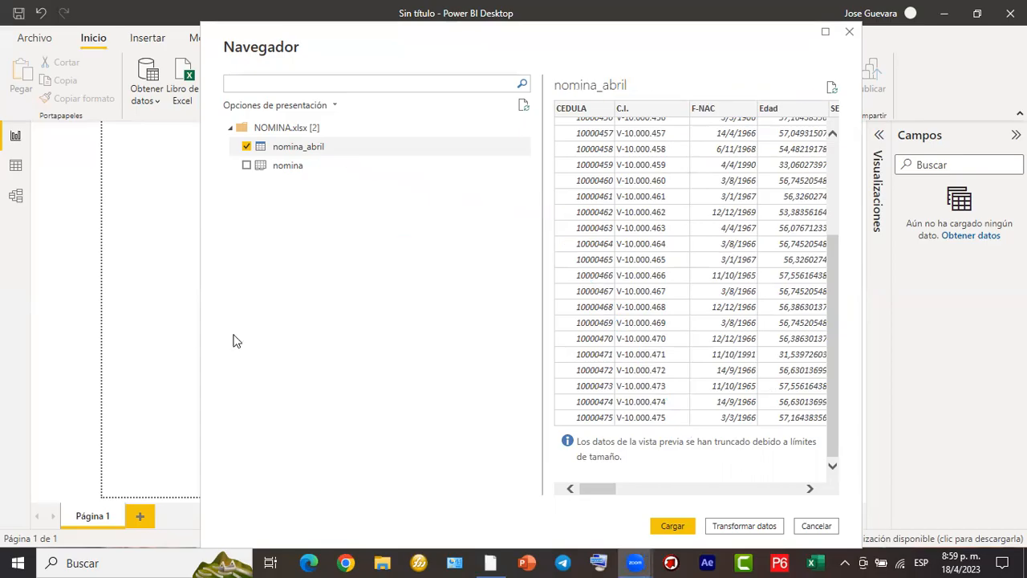
{"action": "left_click_drag", "start_coordinate": [833, 307], "coordinate": [833, 204]}
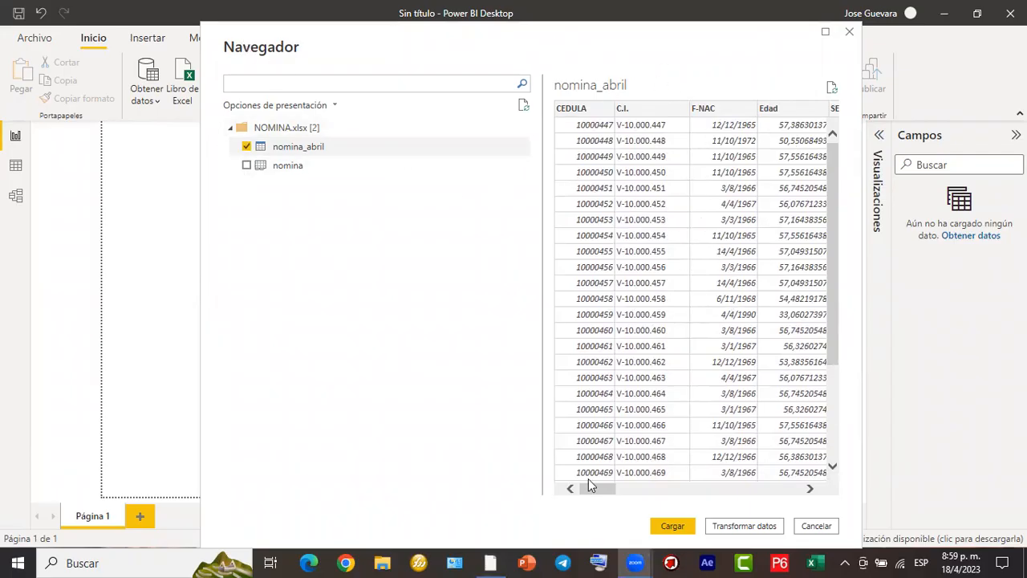
{"action": "mouse_move", "coordinate": [596, 488]}
{"action": "left_mouse_down"}
{"action": "mouse_move", "coordinate": [662, 497]}
{"action": "mouse_move", "coordinate": [745, 474]}
{"action": "mouse_move", "coordinate": [805, 487]}
{"action": "mouse_move", "coordinate": [606, 500]}
{"action": "left_mouse_up"}
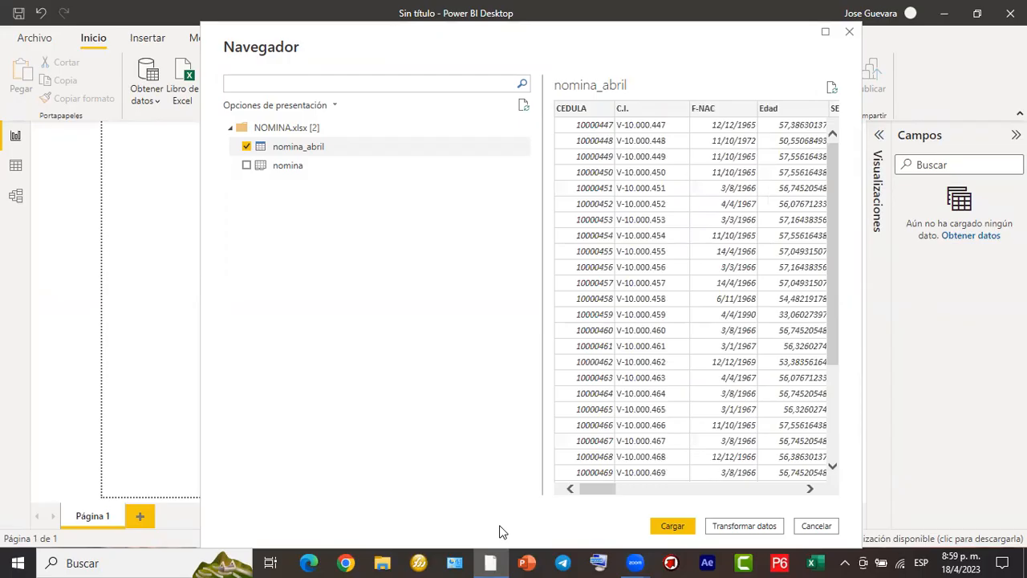
{"action": "left_click_drag", "start_coordinate": [622, 506], "coordinate": [864, 543]}
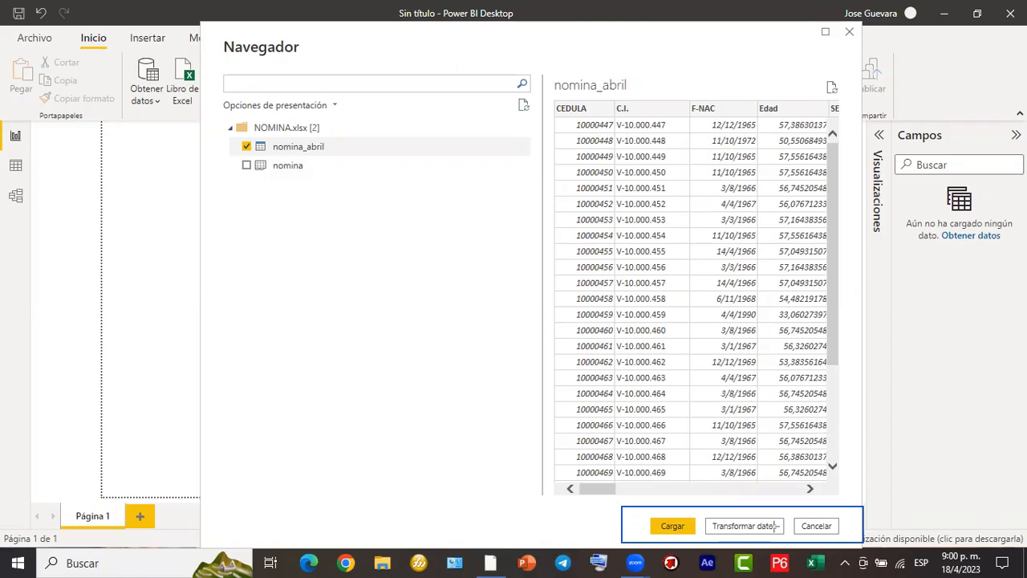
{"action": "mouse_move", "coordinate": [323, 138]}
{"action": "left_mouse_down"}
{"action": "mouse_move", "coordinate": [637, 332]}
{"action": "mouse_move", "coordinate": [797, 520]}
{"action": "mouse_move", "coordinate": [811, 516]}
{"action": "left_mouse_up"}
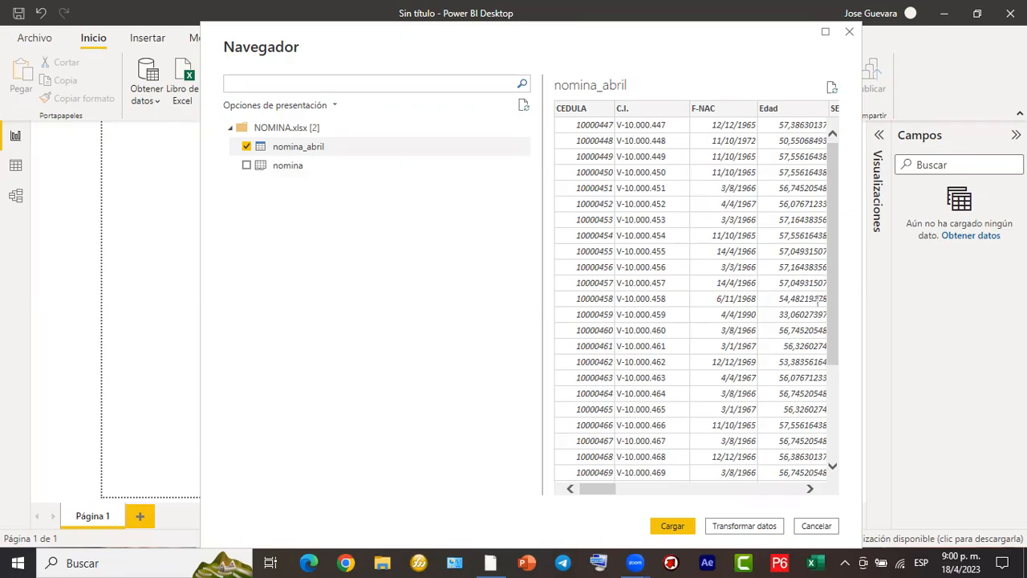
{"action": "left_click_drag", "start_coordinate": [706, 206], "coordinate": [733, 507]}
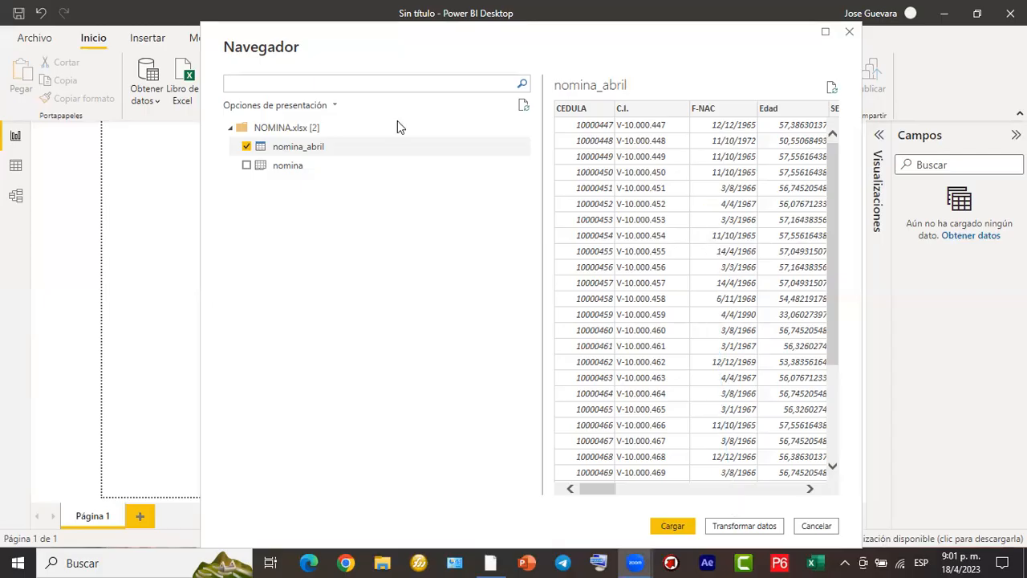
{"action": "left_click_drag", "start_coordinate": [344, 147], "coordinate": [365, 171]}
{"action": "left_click_drag", "start_coordinate": [415, 227], "coordinate": [666, 520]}
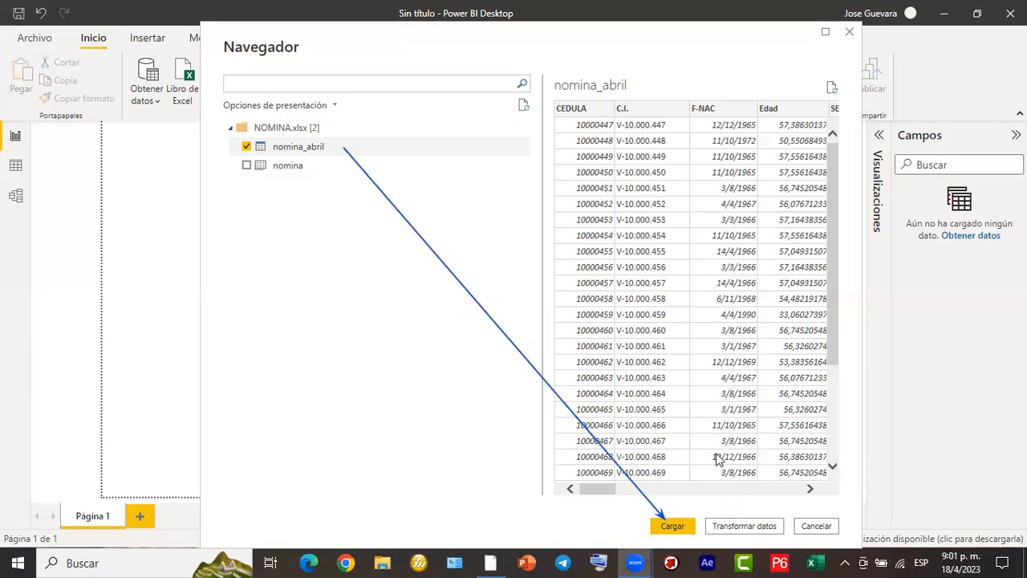
- Load the selected nomina_abril table directly into the report without transforming its data
{"action": "left_click", "coordinate": [672, 528]}
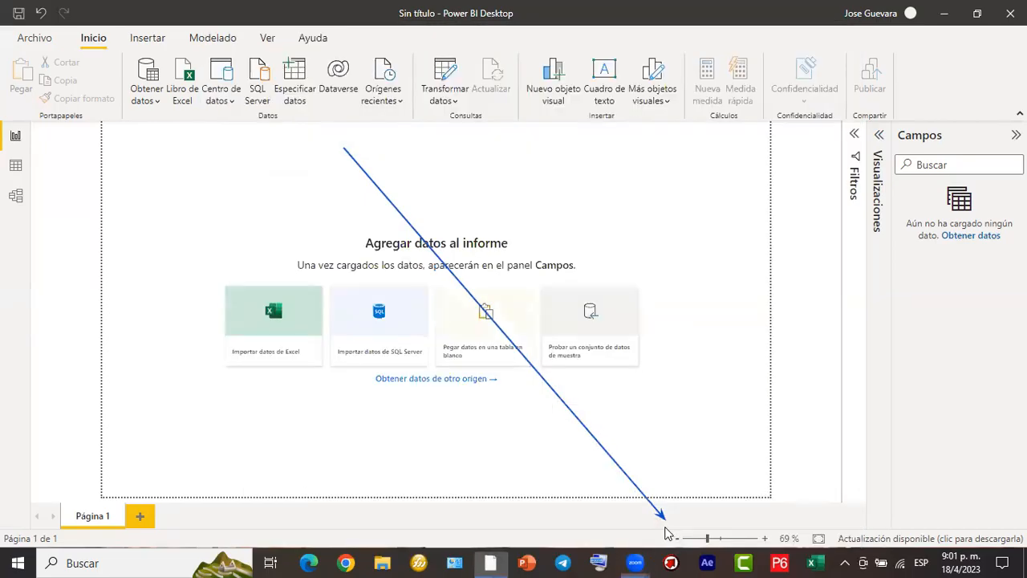
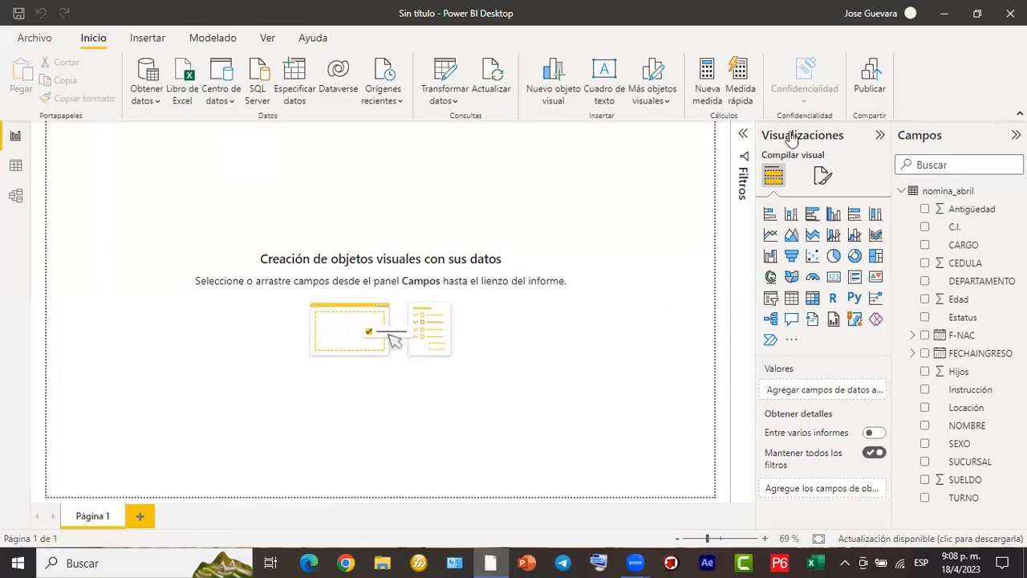
{"action": "mouse_move", "coordinate": [755, 126]}
{"action": "left_mouse_down"}
{"action": "mouse_move", "coordinate": [874, 152]}
{"action": "mouse_move", "coordinate": [820, 178]}
{"action": "mouse_move", "coordinate": [842, 194]}
{"action": "left_mouse_up"}
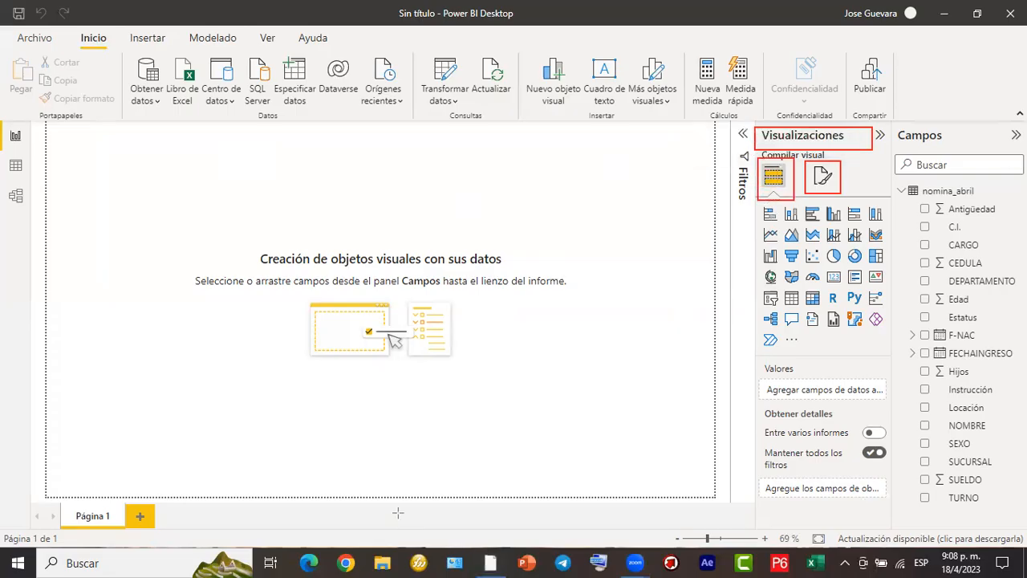
{"action": "mouse_move", "coordinate": [755, 172]}
{"action": "left_mouse_down"}
{"action": "mouse_move", "coordinate": [714, 188]}
{"action": "mouse_move", "coordinate": [728, 135]}
{"action": "mouse_move", "coordinate": [745, 132]}
{"action": "left_mouse_up"}
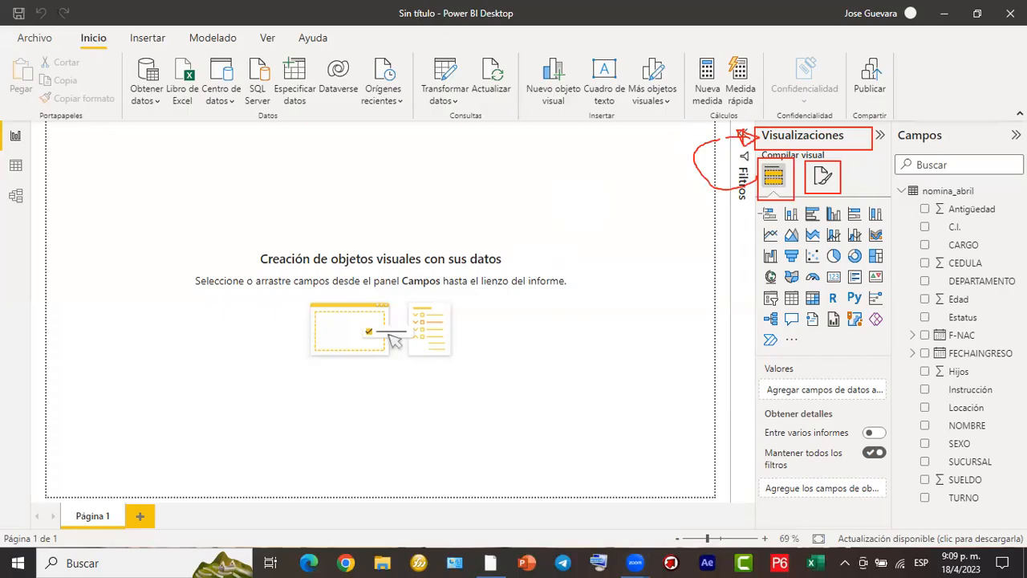
{"action": "mouse_move", "coordinate": [755, 198]}
{"action": "left_mouse_down"}
{"action": "mouse_move", "coordinate": [881, 310]}
{"action": "mouse_move", "coordinate": [891, 369]}
{"action": "left_mouse_up"}
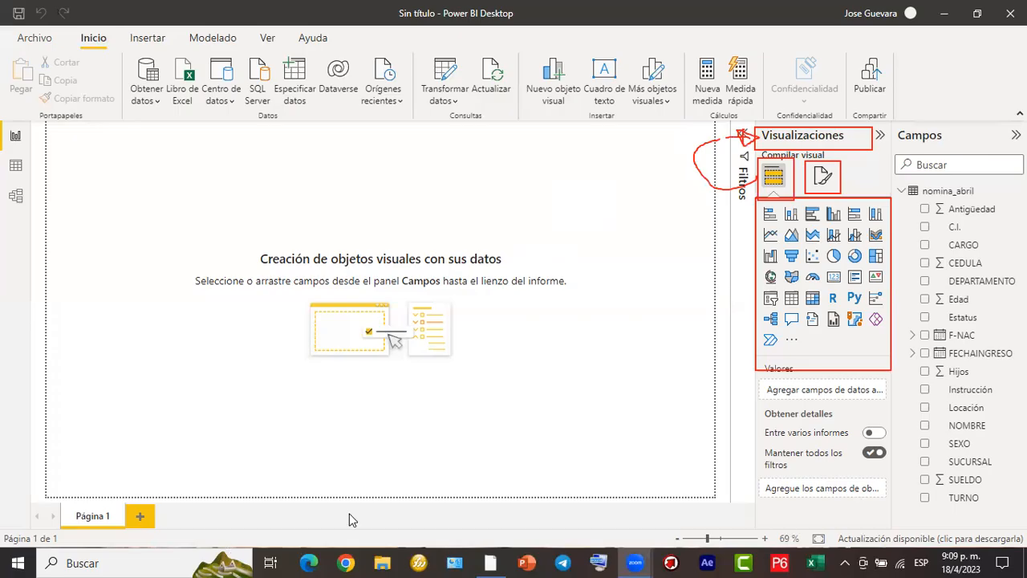
{"action": "mouse_move", "coordinate": [780, 210]}
{"action": "left_mouse_down"}
{"action": "mouse_move", "coordinate": [760, 213]}
{"action": "mouse_move", "coordinate": [802, 212]}
{"action": "mouse_move", "coordinate": [792, 206]}
{"action": "mouse_move", "coordinate": [804, 218]}
{"action": "mouse_move", "coordinate": [843, 207]}
{"action": "mouse_move", "coordinate": [855, 222]}
{"action": "mouse_move", "coordinate": [845, 209]}
{"action": "mouse_move", "coordinate": [882, 221]}
{"action": "mouse_move", "coordinate": [887, 205]}
{"action": "left_mouse_up"}
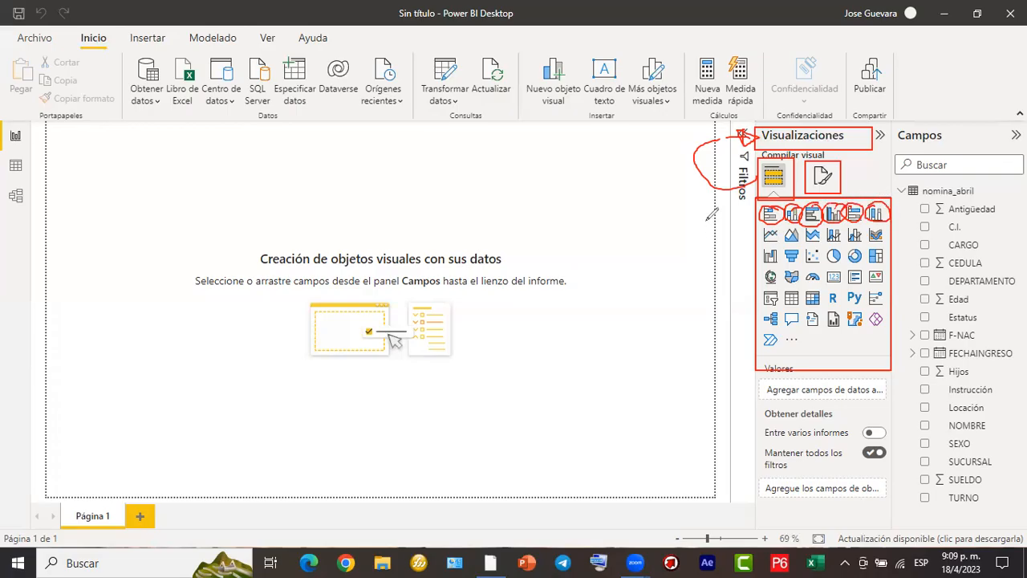
{"action": "mouse_move", "coordinate": [681, 218]}
{"action": "left_mouse_down"}
{"action": "mouse_move", "coordinate": [743, 207]}
{"action": "mouse_move", "coordinate": [743, 226]}
{"action": "left_mouse_up"}
{"action": "mouse_move", "coordinate": [761, 229]}
{"action": "left_mouse_down"}
{"action": "mouse_move", "coordinate": [790, 245]}
{"action": "mouse_move", "coordinate": [801, 225]}
{"action": "mouse_move", "coordinate": [823, 223]}
{"action": "mouse_move", "coordinate": [810, 216]}
{"action": "mouse_move", "coordinate": [817, 242]}
{"action": "mouse_move", "coordinate": [817, 227]}
{"action": "mouse_move", "coordinate": [805, 234]}
{"action": "mouse_move", "coordinate": [830, 218]}
{"action": "mouse_move", "coordinate": [825, 244]}
{"action": "mouse_move", "coordinate": [848, 222]}
{"action": "mouse_move", "coordinate": [863, 246]}
{"action": "mouse_move", "coordinate": [856, 226]}
{"action": "mouse_move", "coordinate": [866, 237]}
{"action": "mouse_move", "coordinate": [886, 228]}
{"action": "mouse_move", "coordinate": [862, 186]}
{"action": "mouse_move", "coordinate": [772, 236]}
{"action": "left_mouse_up"}
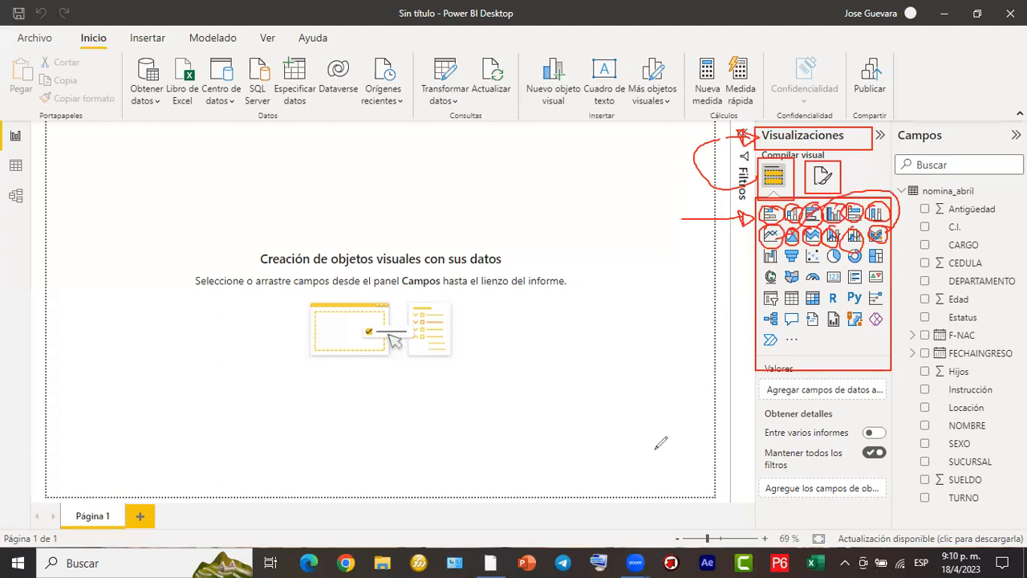
{"action": "key", "text": "Escape"}
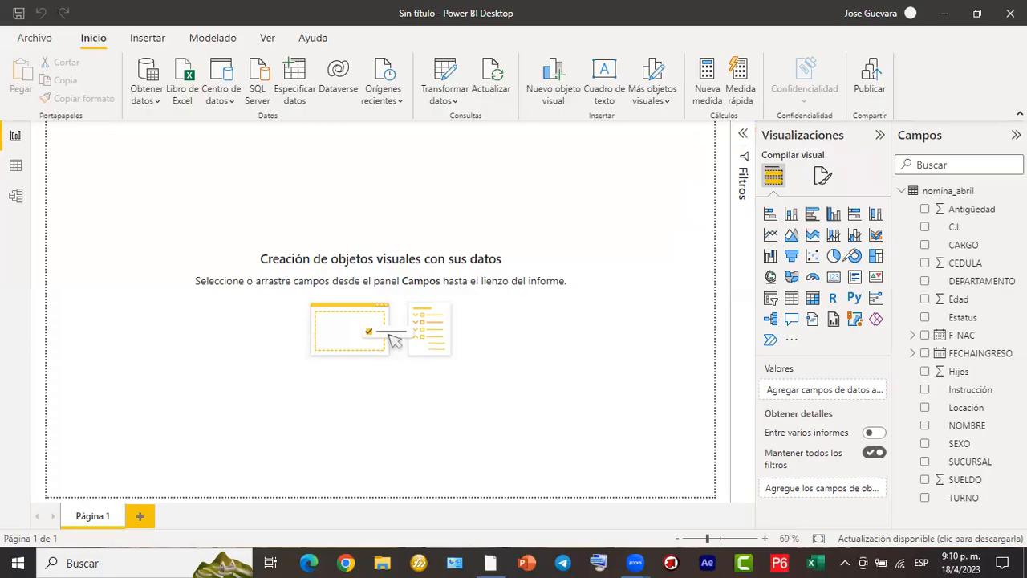
{"action": "mouse_move", "coordinate": [831, 244]}
{"action": "left_mouse_down"}
{"action": "mouse_move", "coordinate": [853, 233]}
{"action": "mouse_move", "coordinate": [878, 237]}
{"action": "mouse_move", "coordinate": [866, 268]}
{"action": "mouse_move", "coordinate": [835, 265]}
{"action": "mouse_move", "coordinate": [826, 244]}
{"action": "mouse_move", "coordinate": [872, 229]}
{"action": "mouse_move", "coordinate": [862, 241]}
{"action": "left_mouse_up"}
{"action": "left_click_drag", "start_coordinate": [883, 253], "coordinate": [915, 236]}
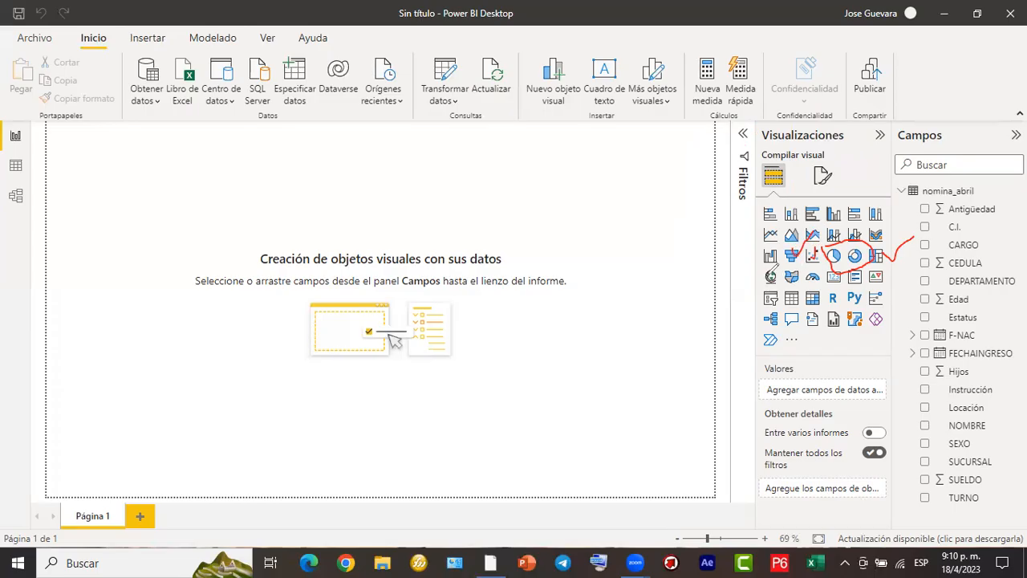
{"action": "mouse_move", "coordinate": [786, 272]}
{"action": "left_mouse_down"}
{"action": "mouse_move", "coordinate": [837, 281]}
{"action": "mouse_move", "coordinate": [886, 263]}
{"action": "left_mouse_up"}
{"action": "mouse_move", "coordinate": [782, 291]}
{"action": "left_mouse_down"}
{"action": "mouse_move", "coordinate": [803, 281]}
{"action": "mouse_move", "coordinate": [811, 291]}
{"action": "mouse_move", "coordinate": [831, 273]}
{"action": "mouse_move", "coordinate": [907, 295]}
{"action": "mouse_move", "coordinate": [812, 349]}
{"action": "mouse_move", "coordinate": [754, 325]}
{"action": "left_mouse_up"}
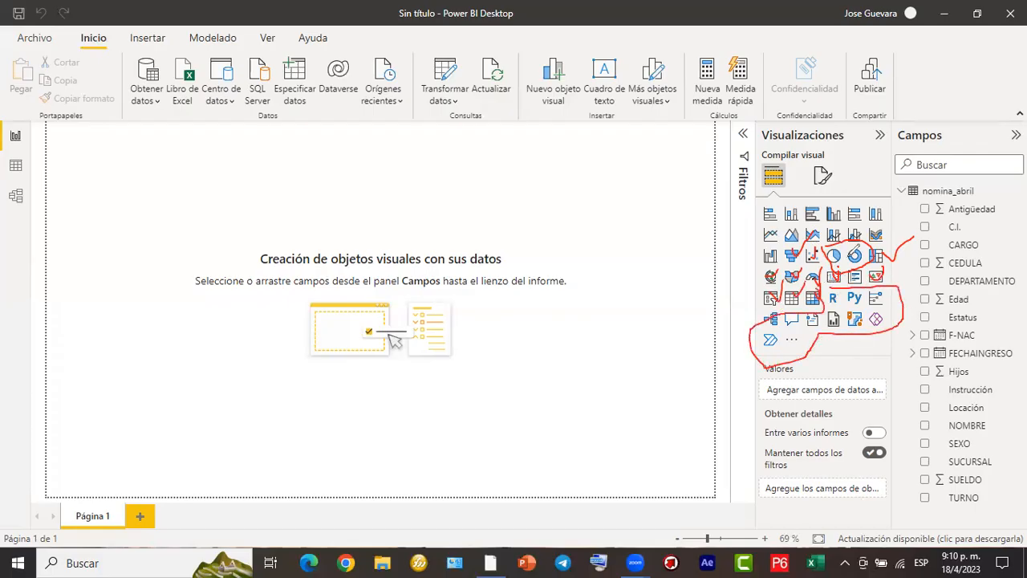
{"action": "mouse_move", "coordinate": [867, 191]}
{"action": "left_mouse_down"}
{"action": "mouse_move", "coordinate": [748, 207]}
{"action": "mouse_move", "coordinate": [763, 318]}
{"action": "left_mouse_up"}
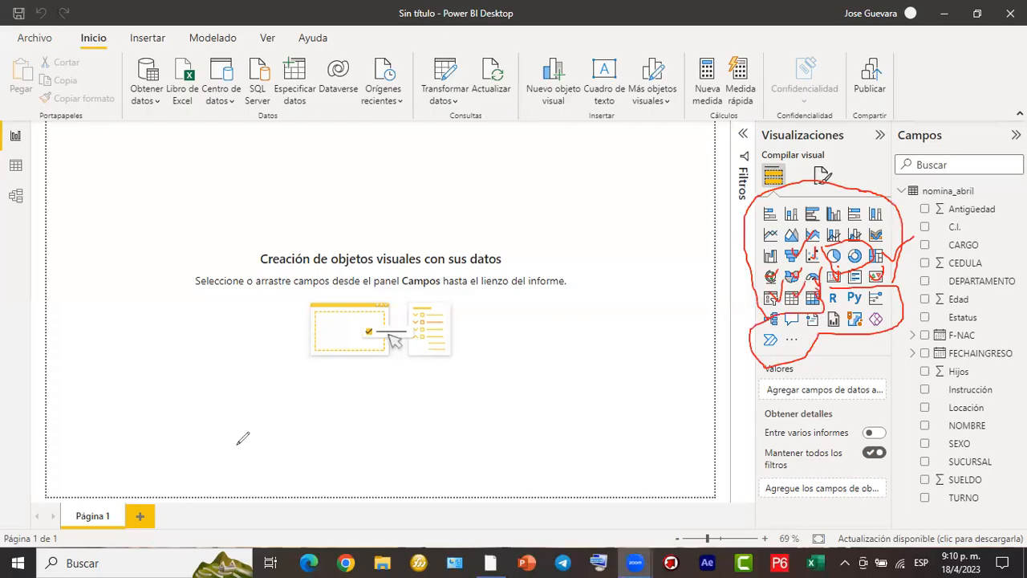
{"action": "left_click", "coordinate": [336, 529]}
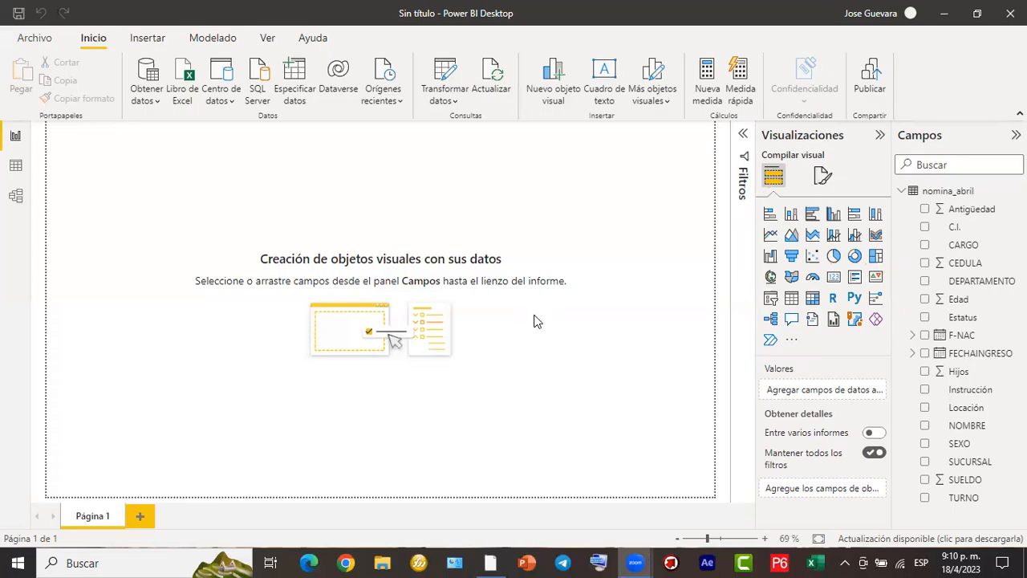
{"action": "mouse_move", "coordinate": [453, 51]}
{"action": "left_mouse_down"}
{"action": "mouse_move", "coordinate": [253, 342]}
{"action": "mouse_move", "coordinate": [98, 514]}
{"action": "left_mouse_up"}
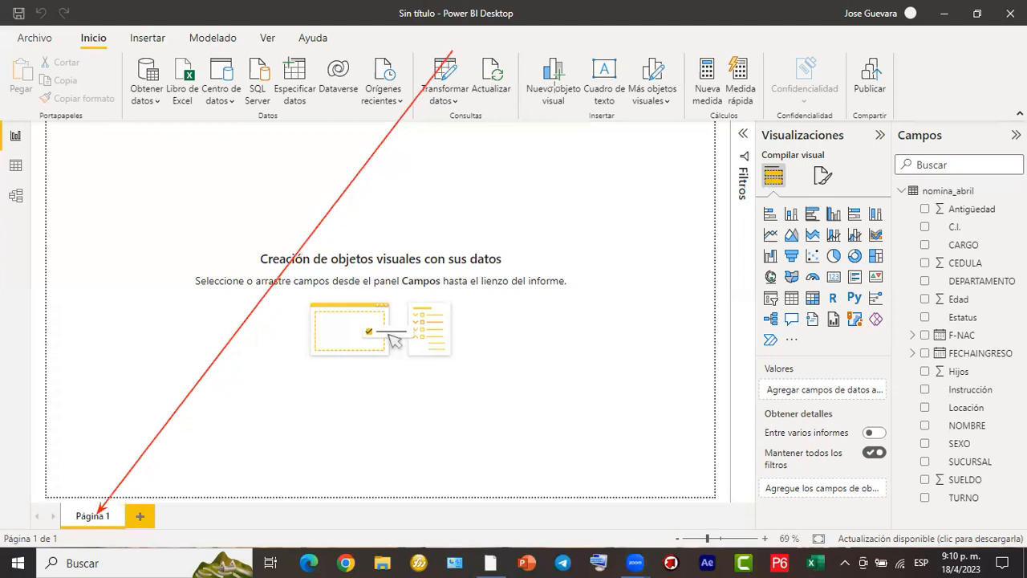
{"action": "left_click_drag", "start_coordinate": [452, 51], "coordinate": [149, 504]}
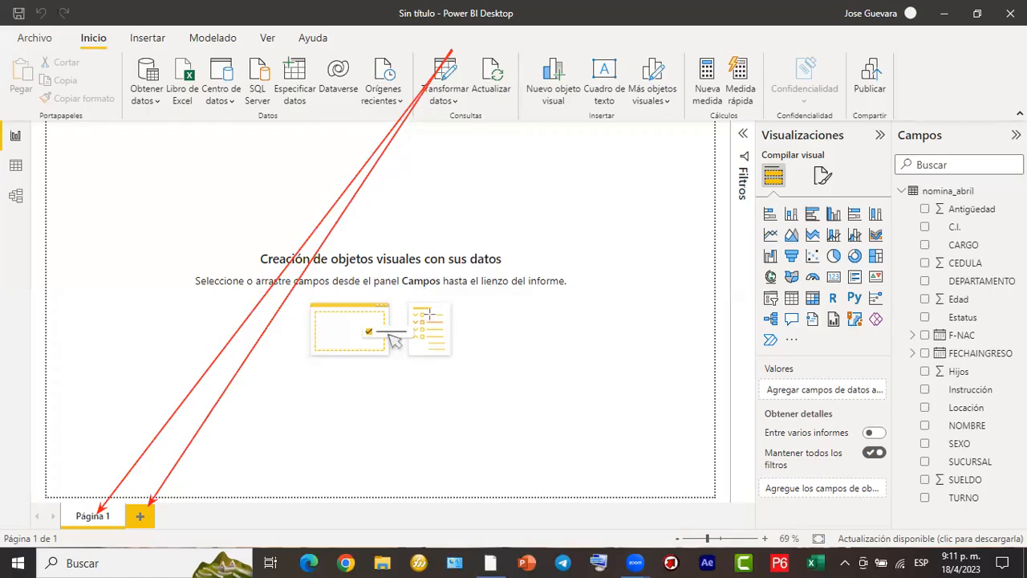
- Rename the report page Página 1 as Generales
{"action": "double_click", "coordinate": [108, 520]}
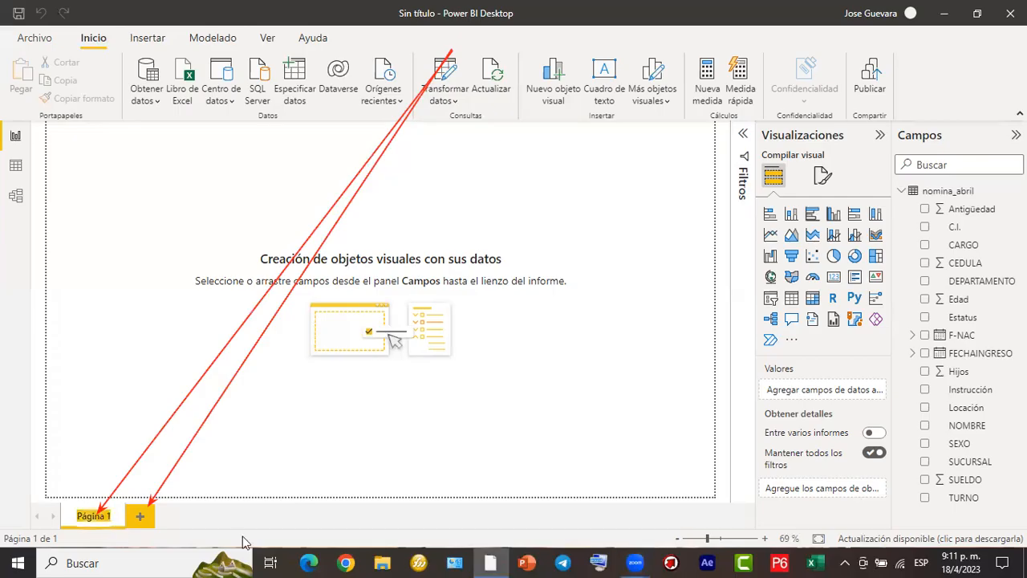
{"action": "left_click", "coordinate": [375, 543]}
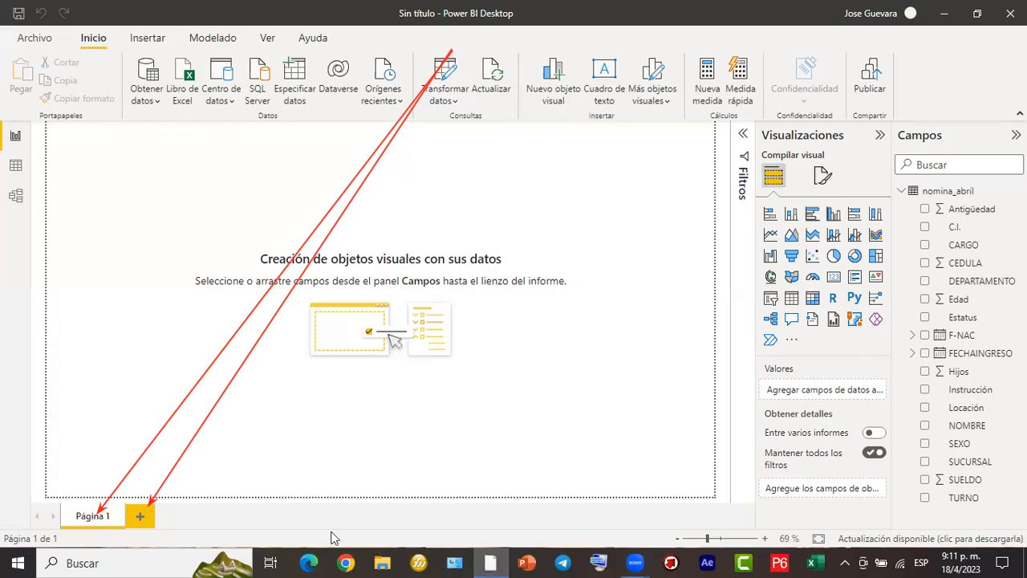
{"action": "double_click", "coordinate": [112, 518]}
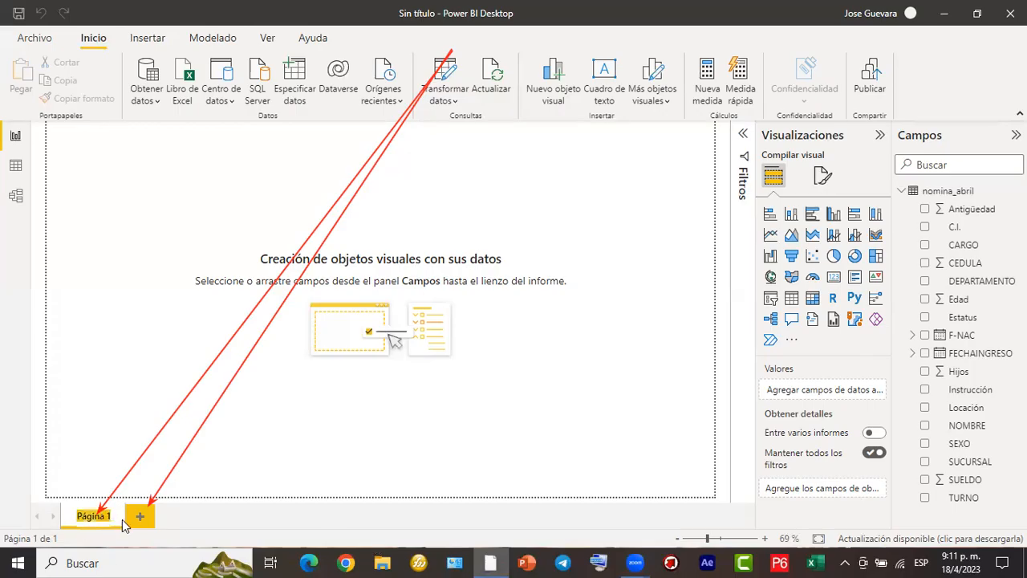
{"action": "key", "text": "BackSpace"}
{"action": "type", "text": "Gener"}
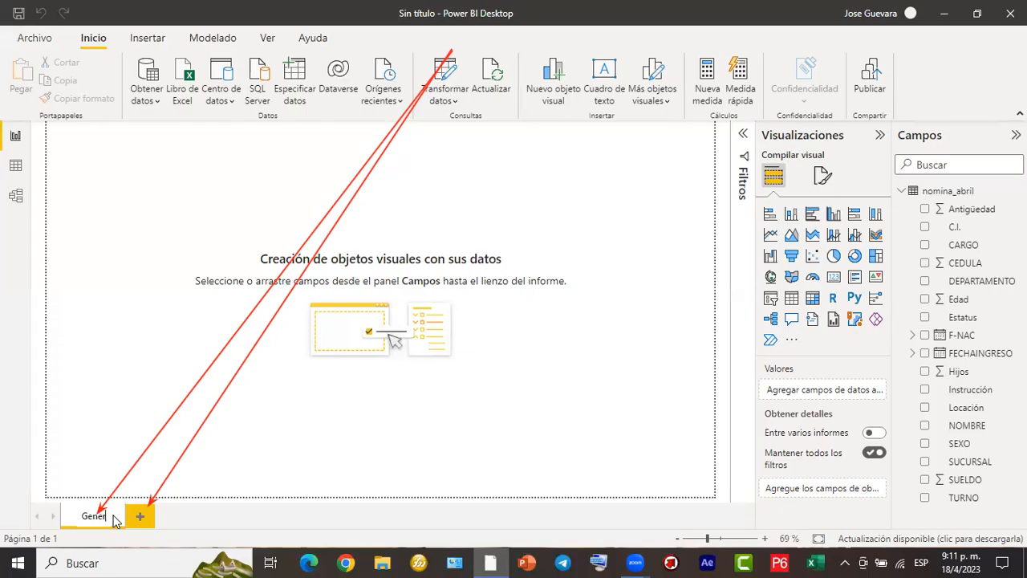
{"action": "type", "text": "ales"}
{"action": "key", "text": "Return"}
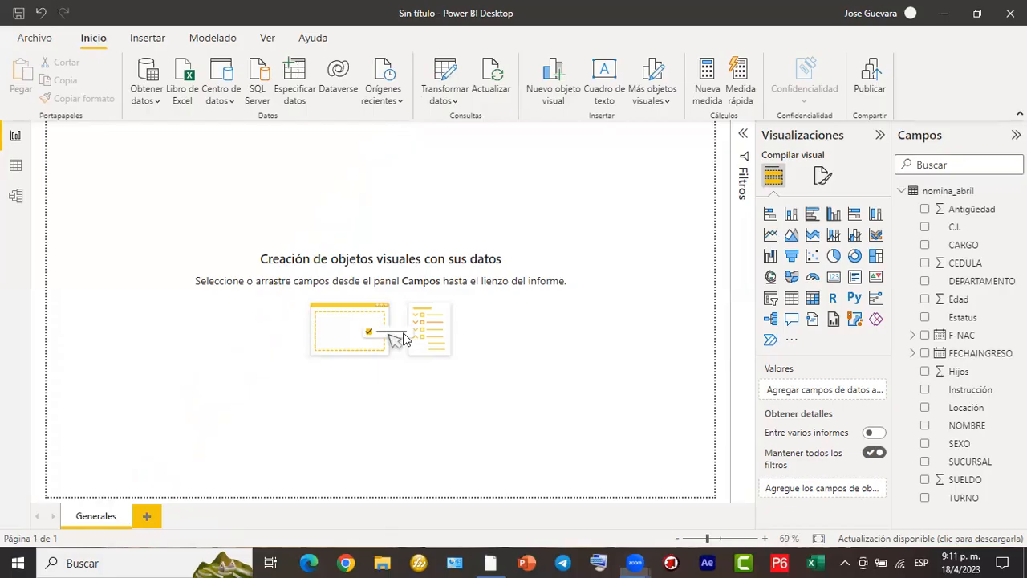
- Save the report as informe de nomina, a Power BI (*.pbix) file, in the EJERCICIOS POWER BI 1804 folder
{"action": "mouse_move", "coordinate": [371, 330]}
{"action": "left_mouse_down"}
{"action": "mouse_move", "coordinate": [321, 298]}
{"action": "mouse_move", "coordinate": [46, 42]}
{"action": "left_mouse_up"}
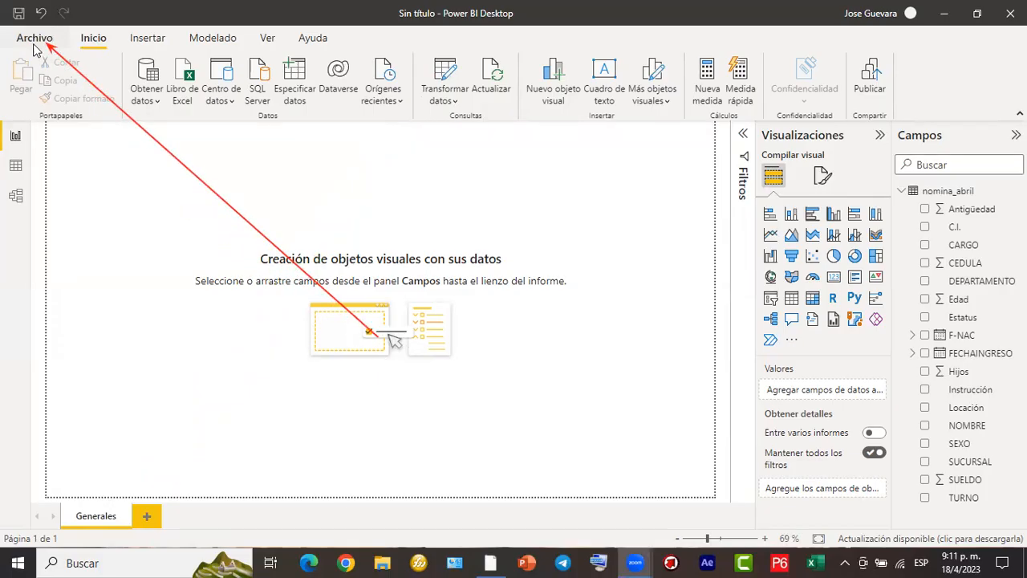
{"action": "left_click", "coordinate": [35, 44]}
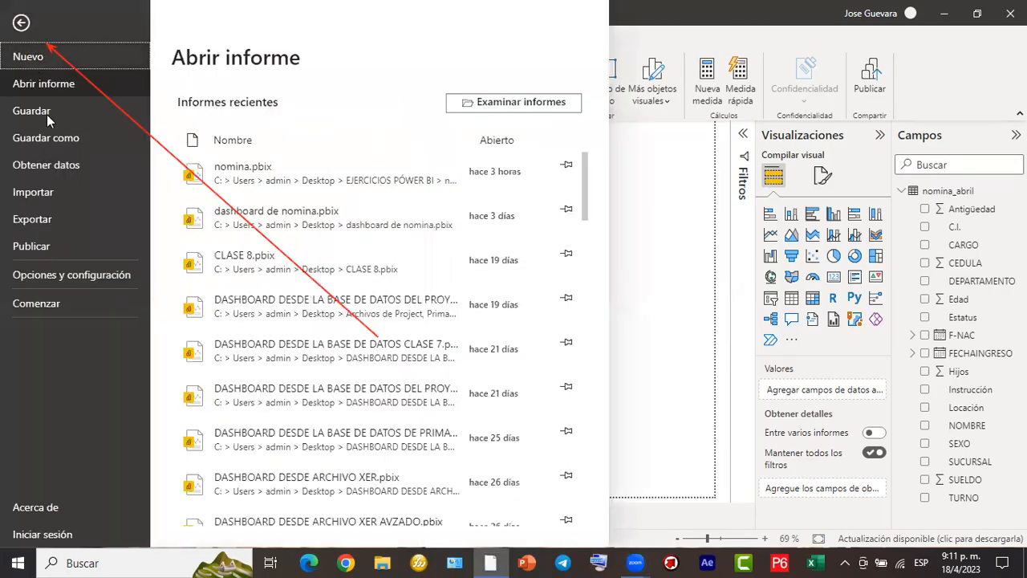
{"action": "left_click", "coordinate": [56, 148]}
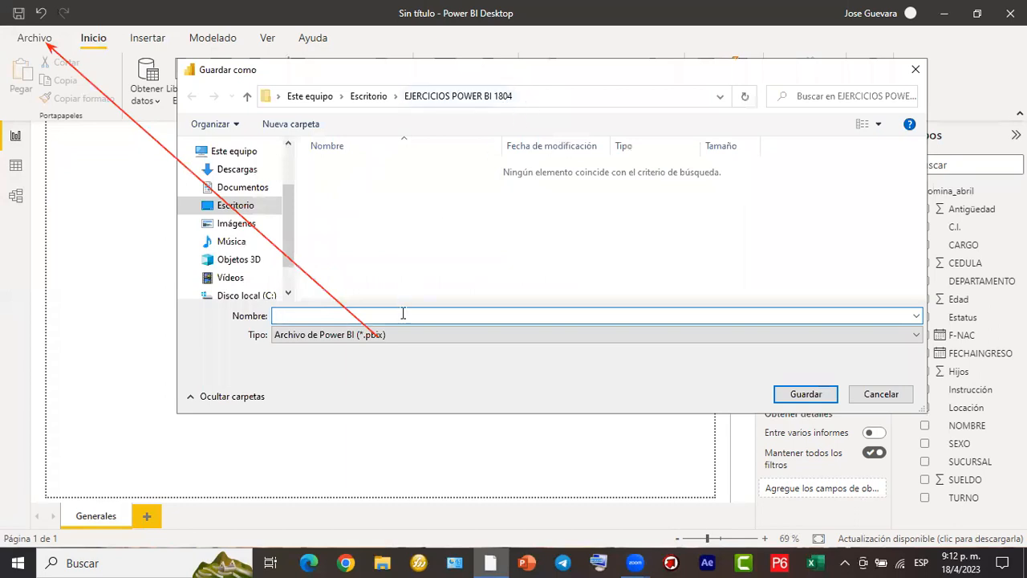
{"action": "type", "text": "nomina"}
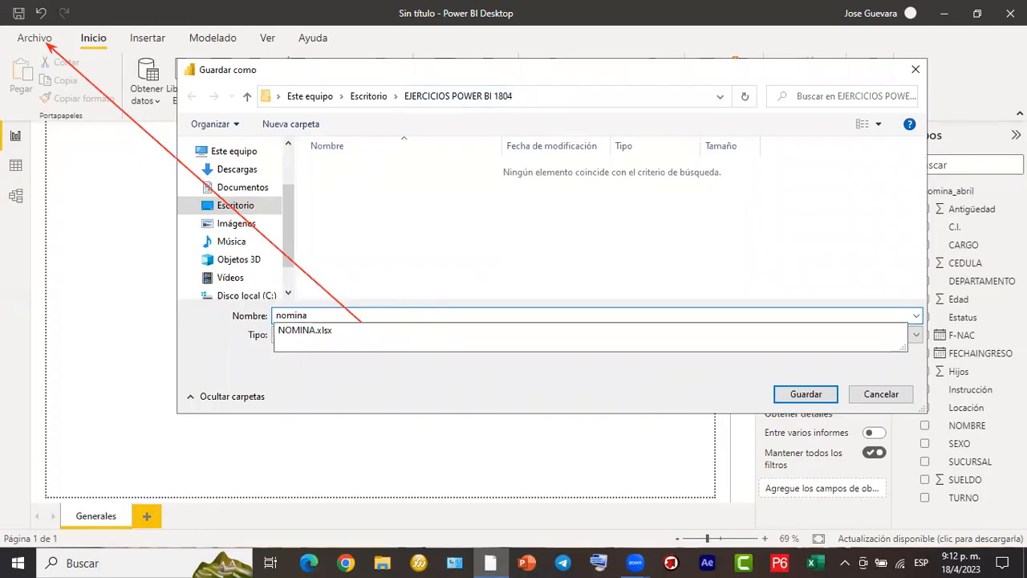
{"action": "key", "text": "BackSpace"}
{"action": "key", "text": "BackSpace"}
{"action": "key", "text": "BackSpace"}
{"action": "type", "text": "informe de nom"}
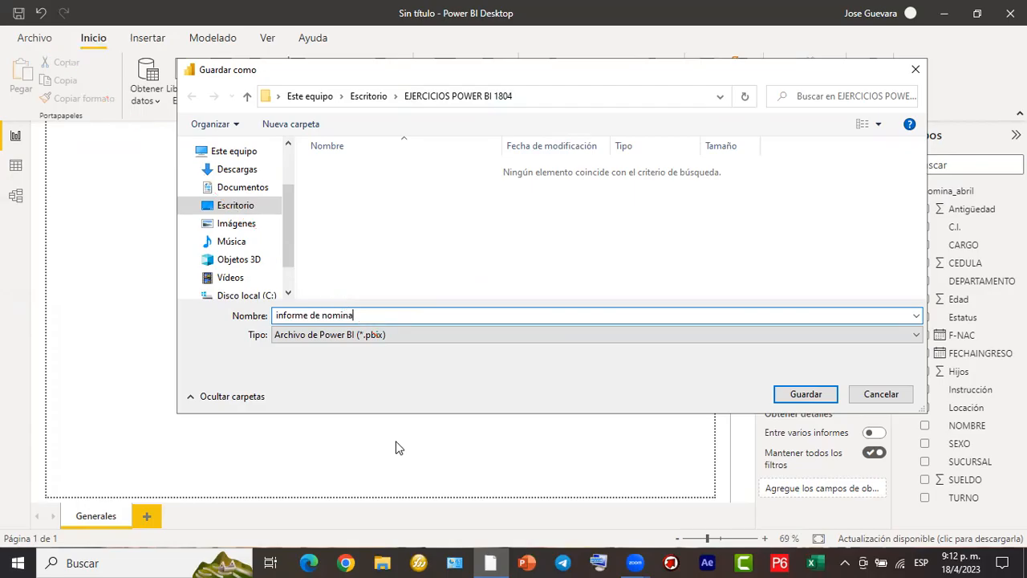
{"action": "mouse_move", "coordinate": [270, 327]}
{"action": "left_mouse_down"}
{"action": "mouse_move", "coordinate": [310, 346]}
{"action": "mouse_move", "coordinate": [396, 345]}
{"action": "left_mouse_up"}
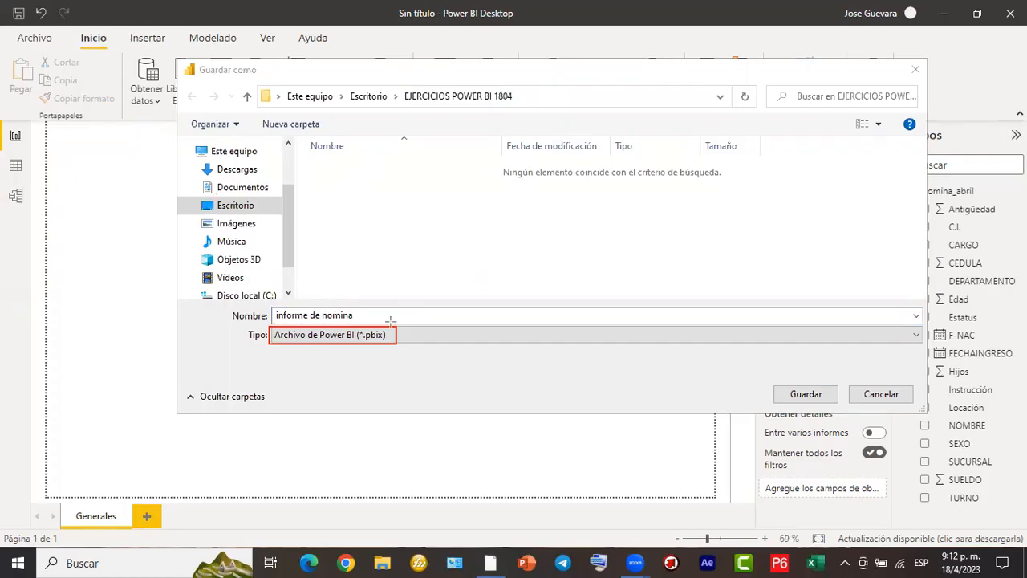
{"action": "left_click", "coordinate": [812, 397]}
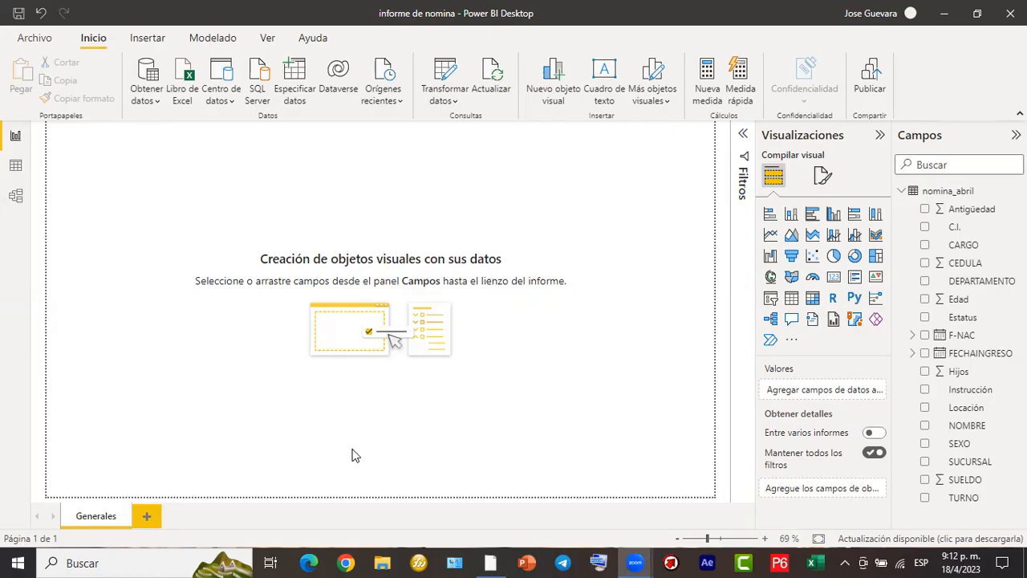
{"action": "left_click_drag", "start_coordinate": [753, 121], "coordinate": [900, 508]}
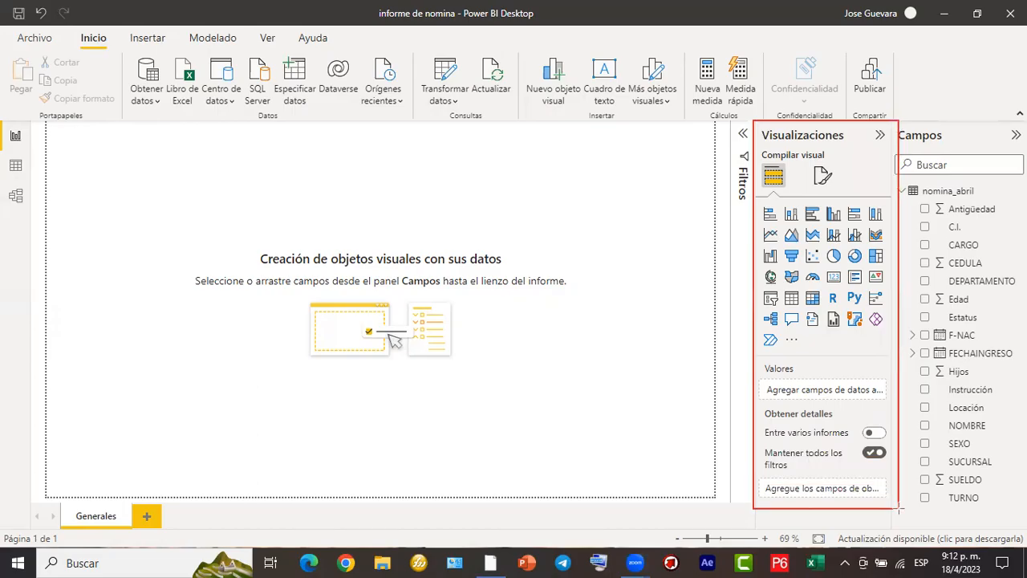
{"action": "left_click_drag", "start_coordinate": [902, 119], "coordinate": [1017, 504]}
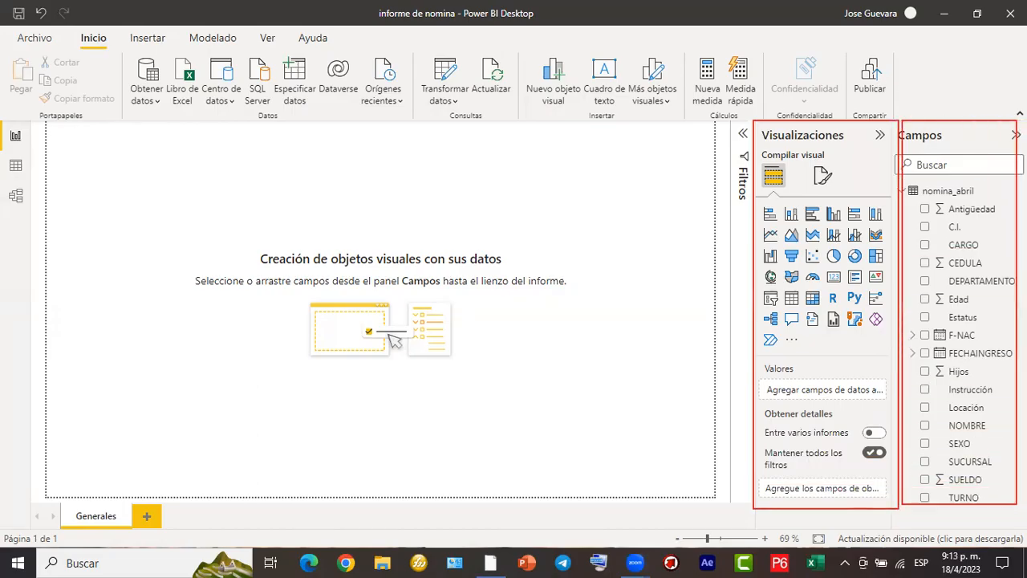
{"action": "left_click", "coordinate": [238, 469]}
{"action": "mouse_move", "coordinate": [47, 121]}
{"action": "left_mouse_down"}
{"action": "mouse_move", "coordinate": [109, 167]}
{"action": "mouse_move", "coordinate": [157, 182]}
{"action": "mouse_move", "coordinate": [141, 173]}
{"action": "left_mouse_up"}
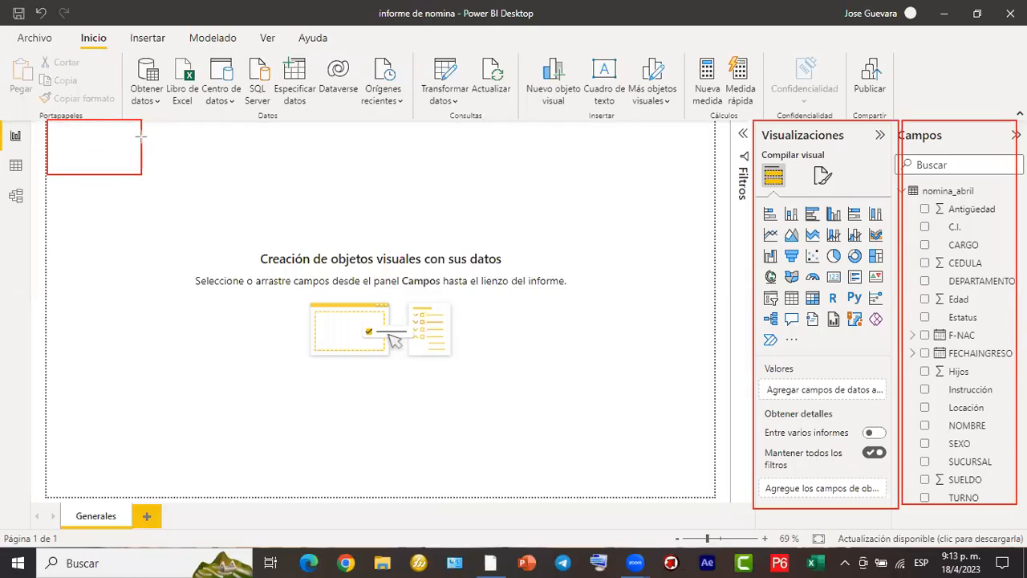
{"action": "left_click_drag", "start_coordinate": [144, 123], "coordinate": [712, 146]}
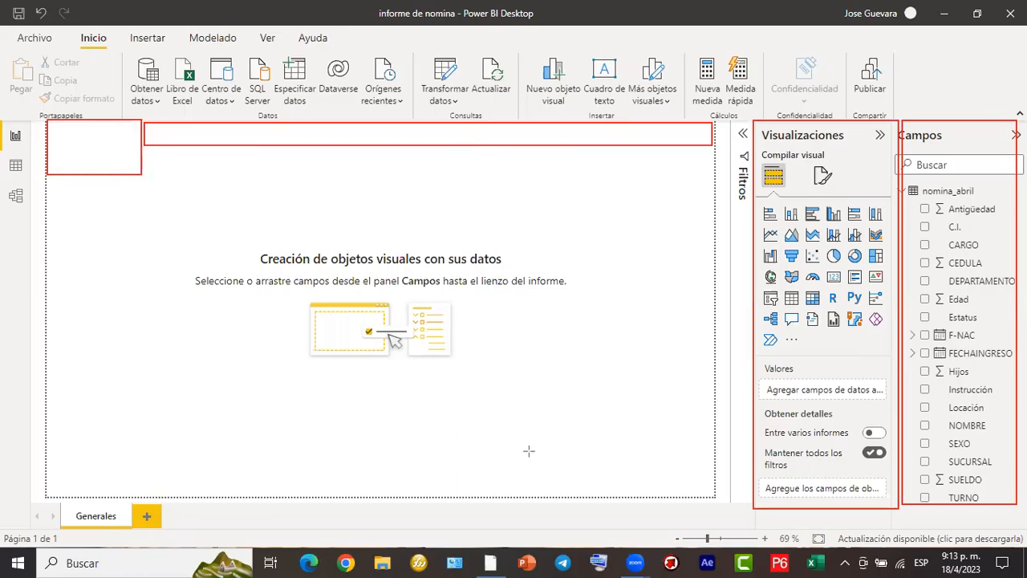
{"action": "left_click_drag", "start_coordinate": [161, 270], "coordinate": [104, 149]}
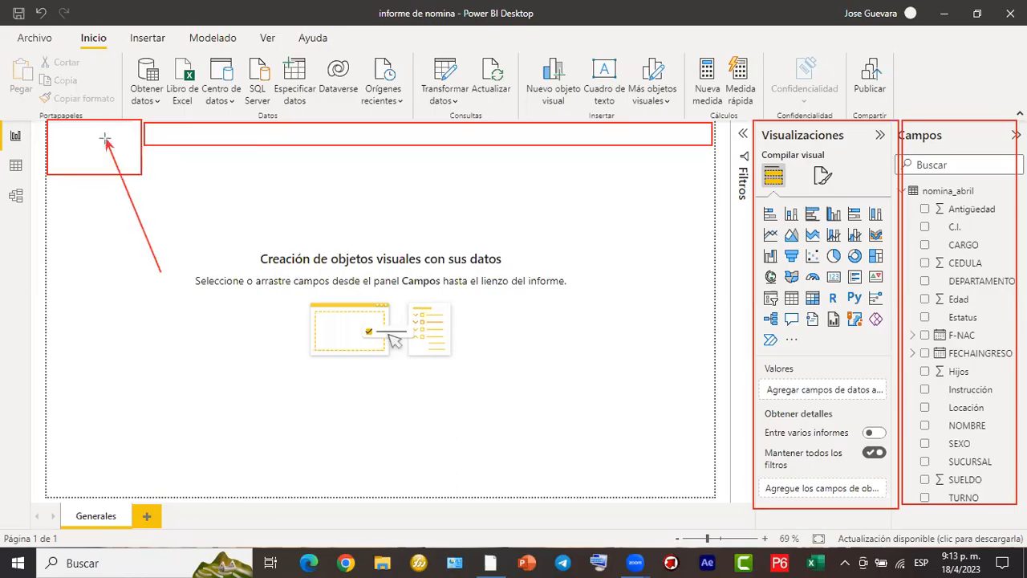
{"action": "left_click", "coordinate": [732, 528]}
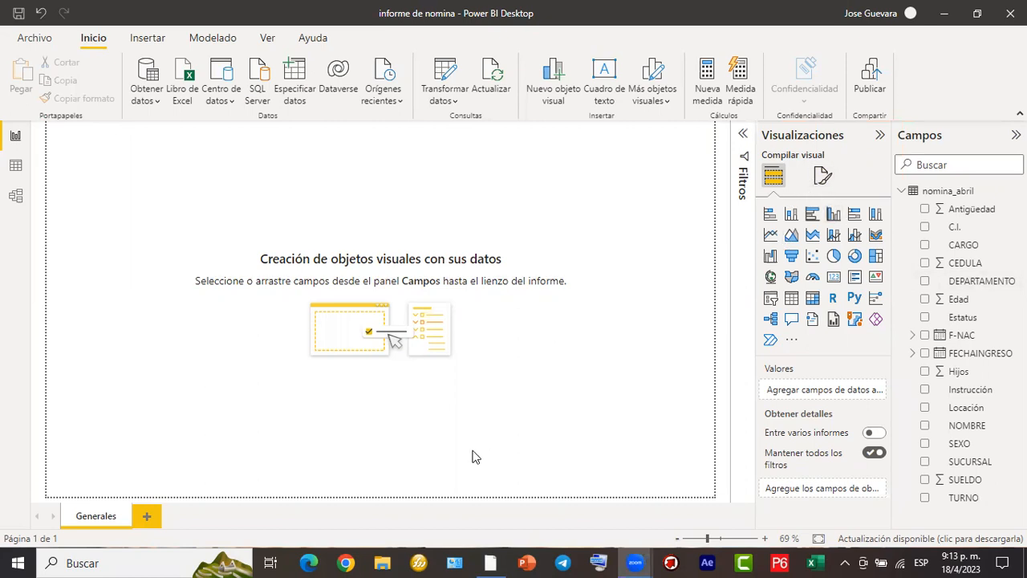
{"action": "mouse_move", "coordinate": [756, 123]}
{"action": "left_mouse_down"}
{"action": "mouse_move", "coordinate": [854, 202]}
{"action": "mouse_move", "coordinate": [891, 367]}
{"action": "mouse_move", "coordinate": [897, 472]}
{"action": "left_mouse_up"}
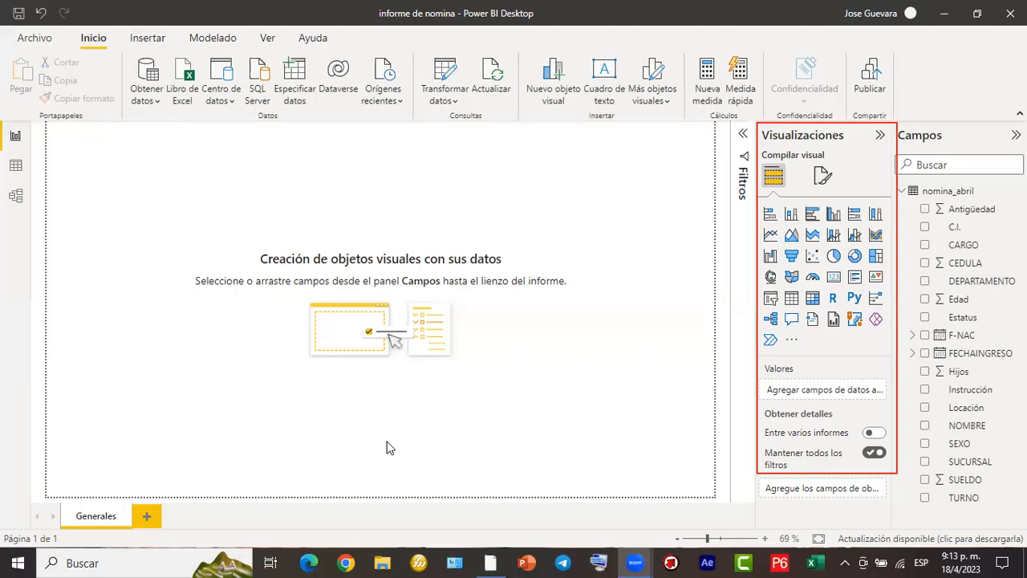
- Examine the elements that can be inserted in the report, including the rectangle, basic and block-arrow shapes
{"action": "left_click_drag", "start_coordinate": [121, 27], "coordinate": [174, 50]}
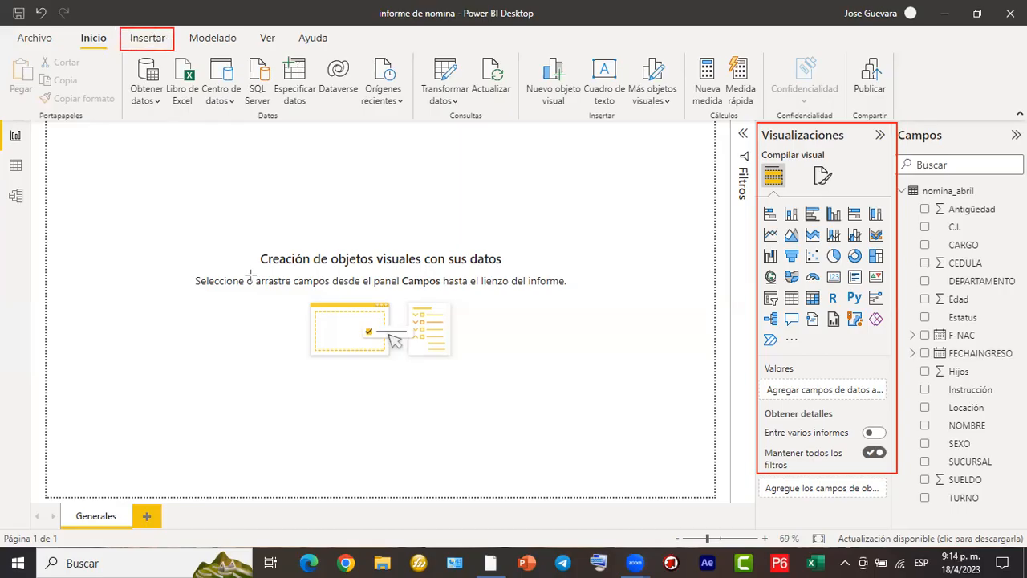
{"action": "left_click", "coordinate": [145, 39]}
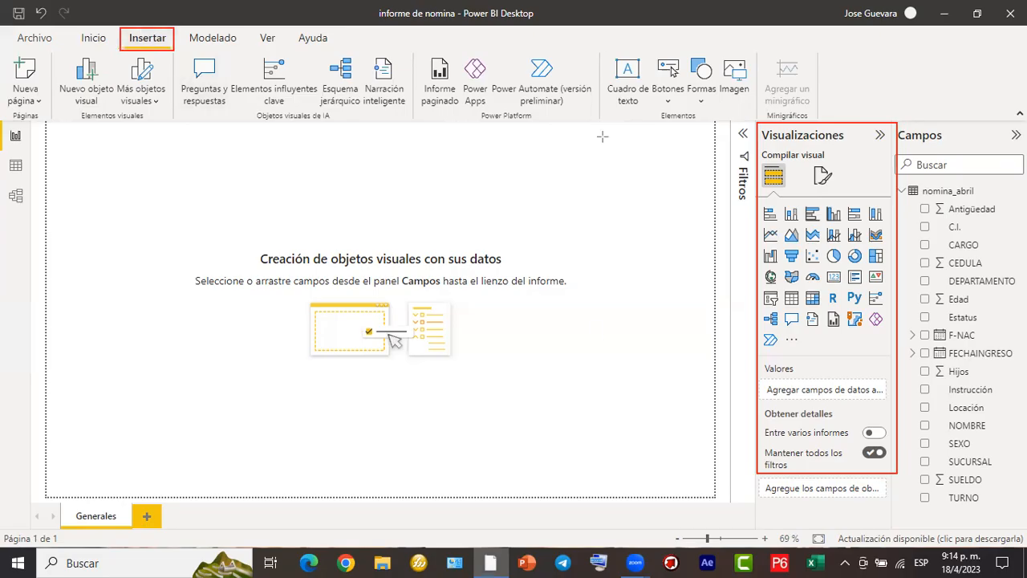
{"action": "mouse_move", "coordinate": [600, 42]}
{"action": "left_mouse_down"}
{"action": "mouse_move", "coordinate": [720, 126]}
{"action": "mouse_move", "coordinate": [760, 126]}
{"action": "left_mouse_up"}
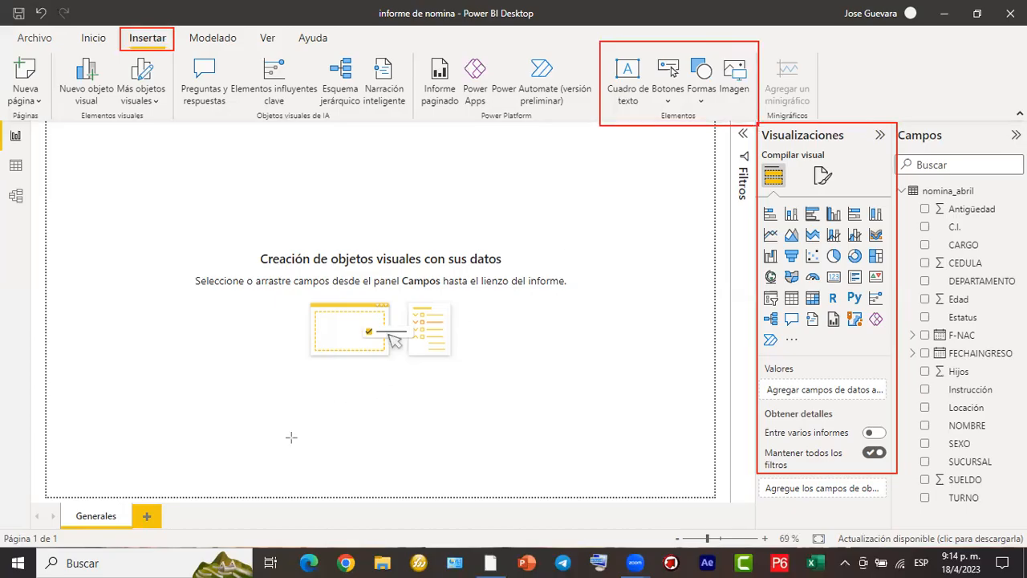
{"action": "left_click", "coordinate": [703, 100]}
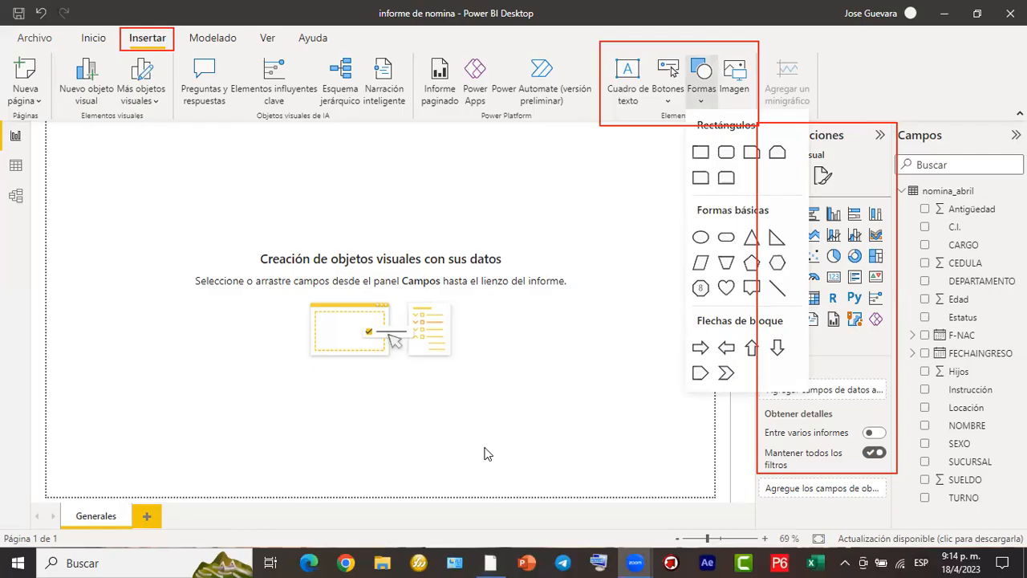
{"action": "left_click", "coordinate": [323, 452]}
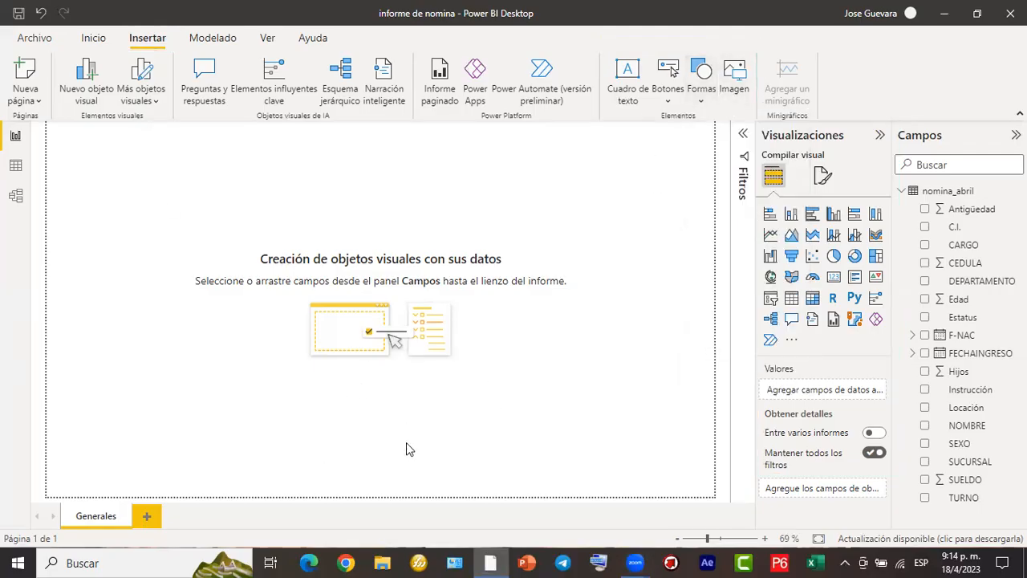
- Insert the logo sin ondo image from the rc folder on the Escritorio into the Generales page
{"action": "mouse_move", "coordinate": [47, 123]}
{"action": "left_mouse_down"}
{"action": "mouse_move", "coordinate": [142, 184]}
{"action": "mouse_move", "coordinate": [133, 191]}
{"action": "left_mouse_up"}
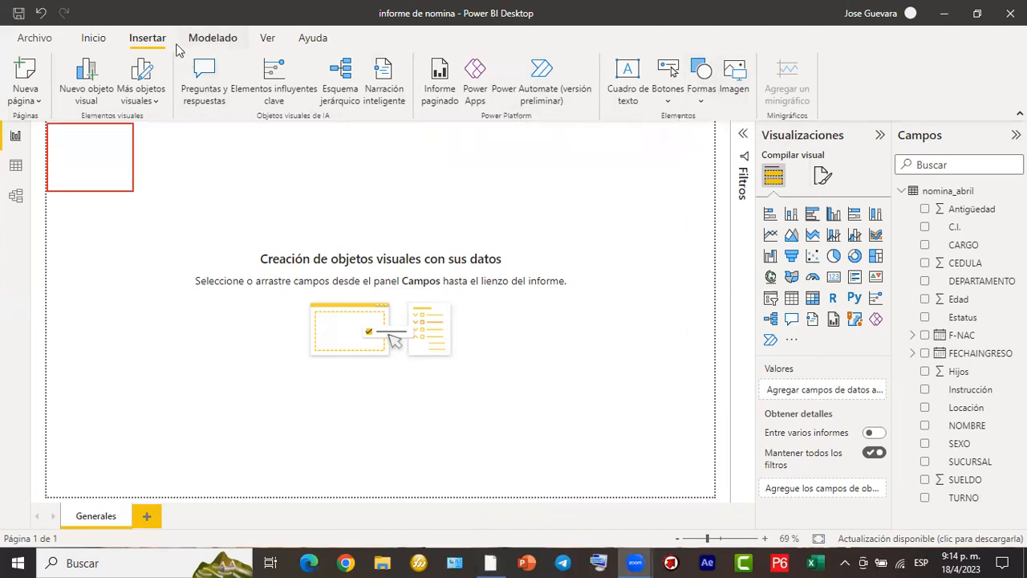
{"action": "left_click", "coordinate": [746, 78]}
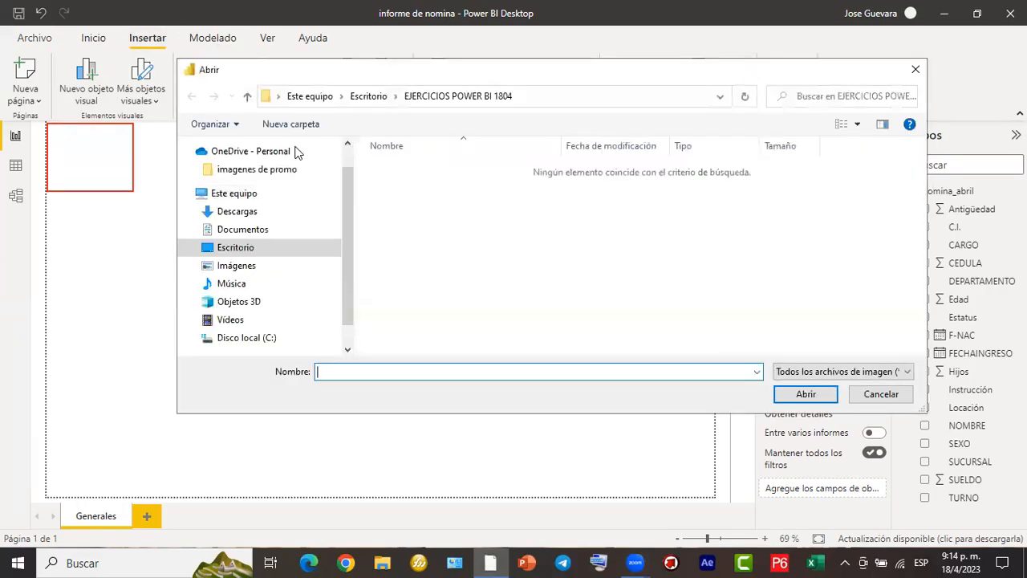
{"action": "left_click", "coordinate": [262, 251]}
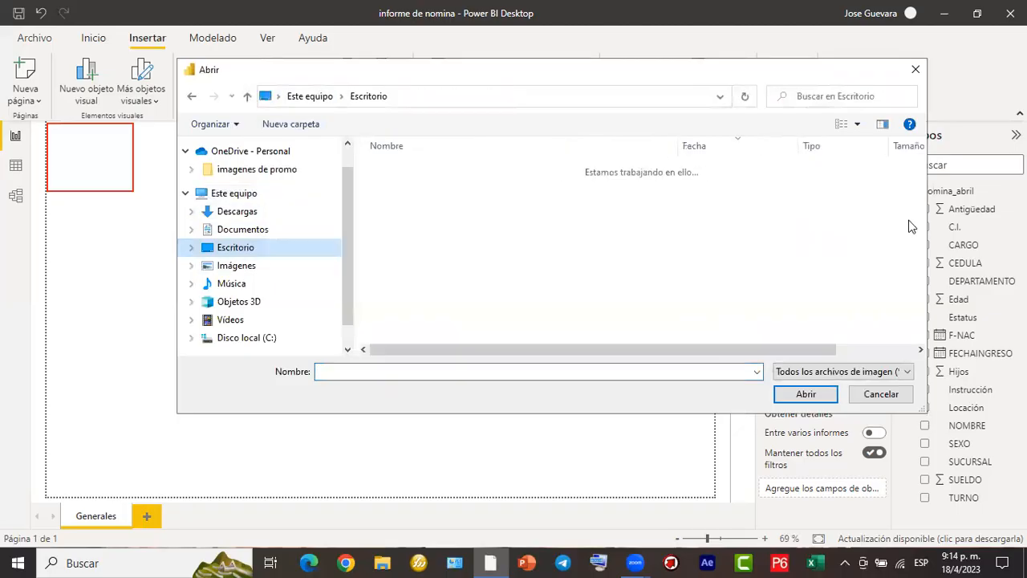
{"action": "left_click_drag", "start_coordinate": [920, 170], "coordinate": [926, 268]}
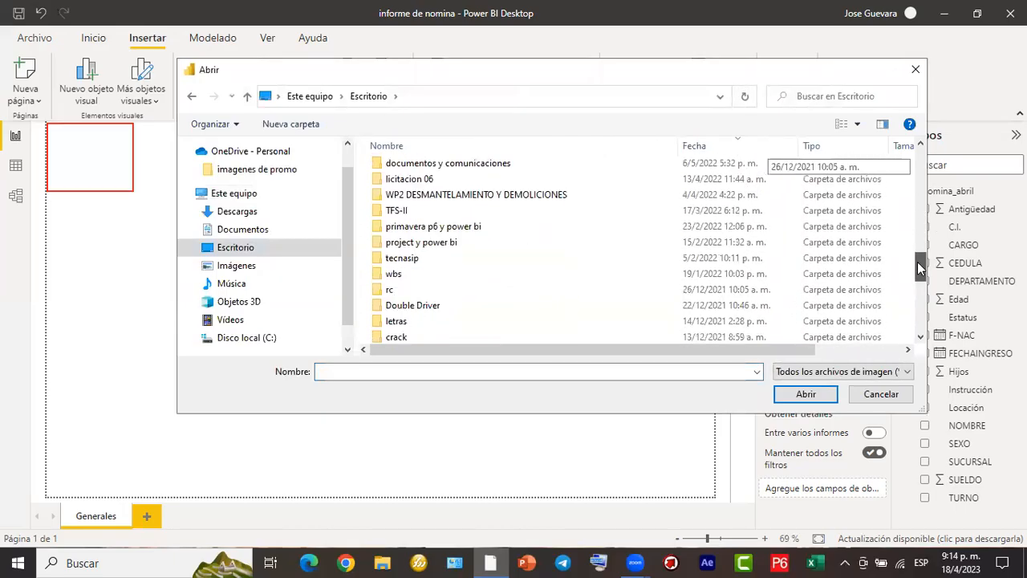
{"action": "double_click", "coordinate": [390, 289]}
{"action": "left_click_drag", "start_coordinate": [918, 167], "coordinate": [878, 196]}
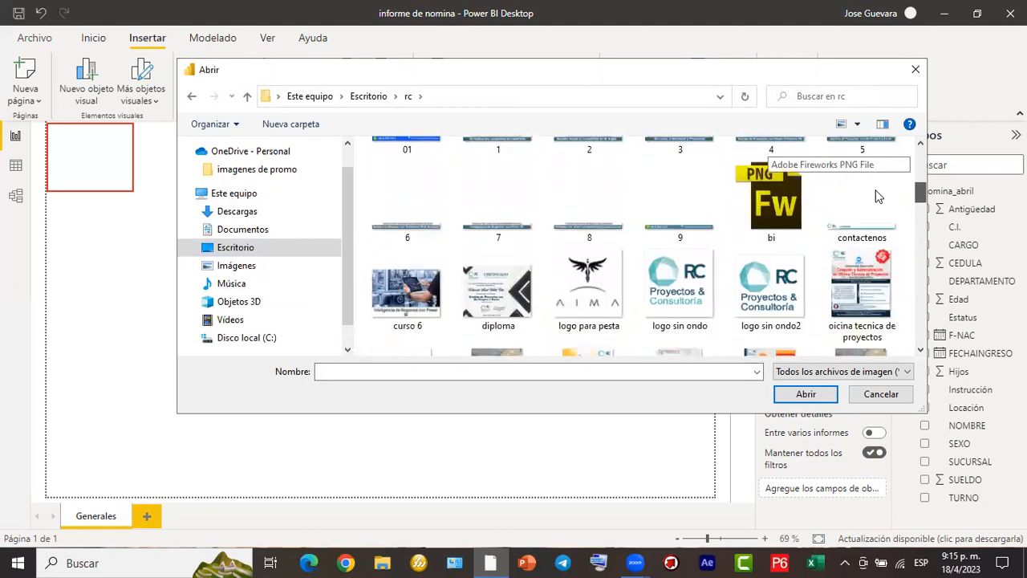
{"action": "double_click", "coordinate": [695, 273]}
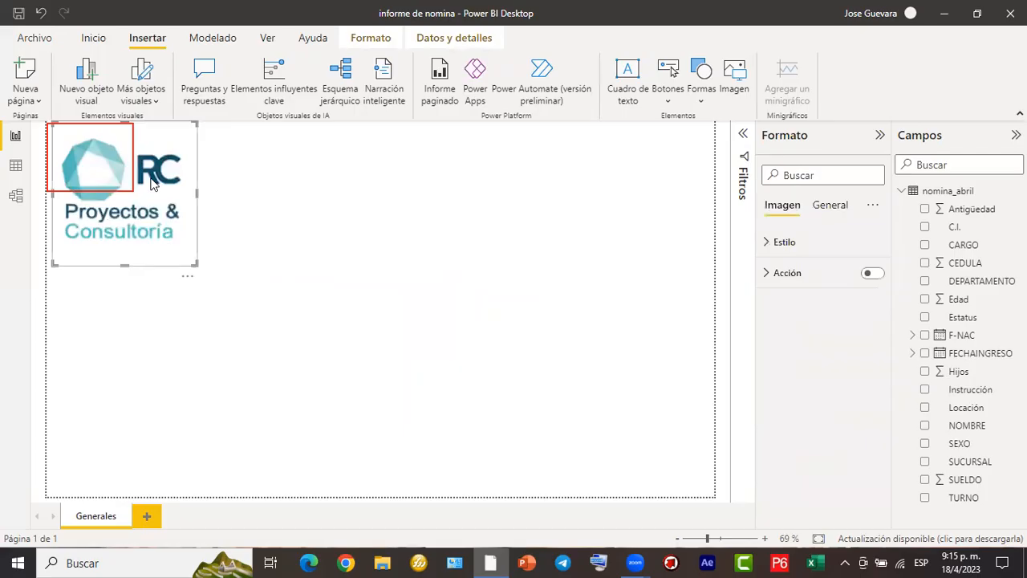
- Shrink the RC Proyectos & Consultoría logo and place it in the upper-left corner of the report page
{"action": "left_click_drag", "start_coordinate": [278, 225], "coordinate": [428, 240]}
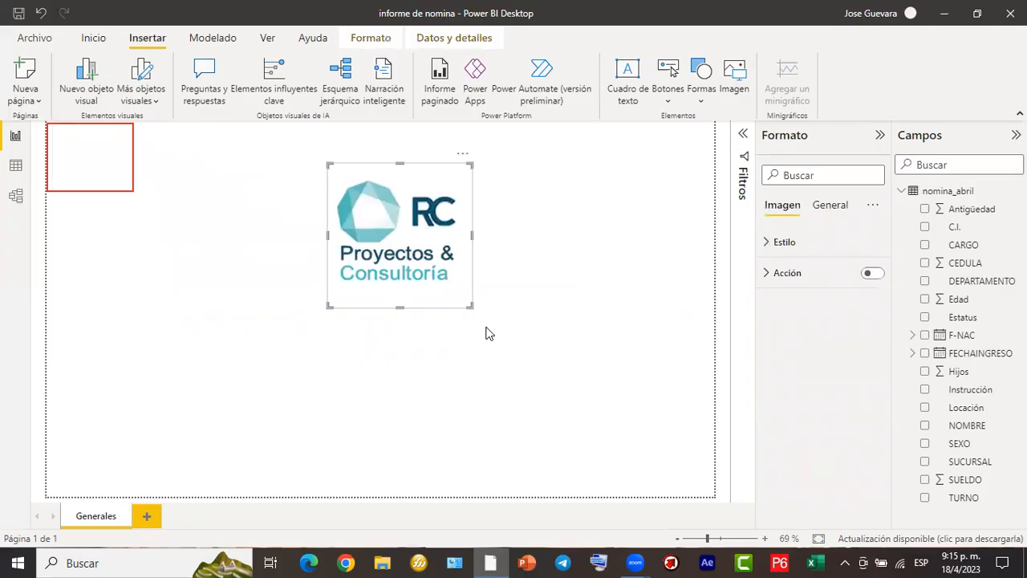
{"action": "left_click_drag", "start_coordinate": [470, 308], "coordinate": [375, 219]}
{"action": "left_click_drag", "start_coordinate": [347, 182], "coordinate": [69, 141]}
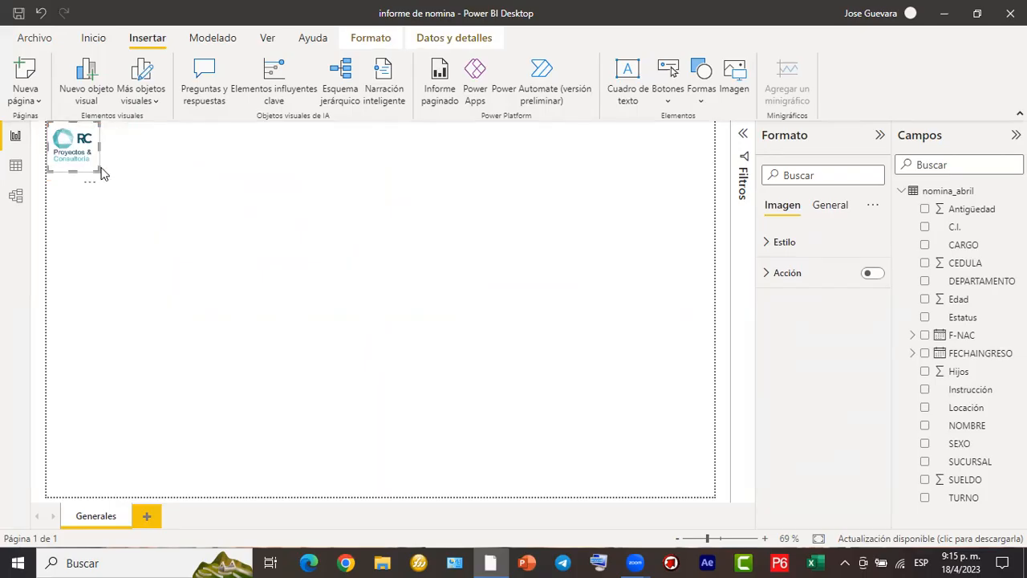
{"action": "left_click_drag", "start_coordinate": [97, 167], "coordinate": [103, 171]}
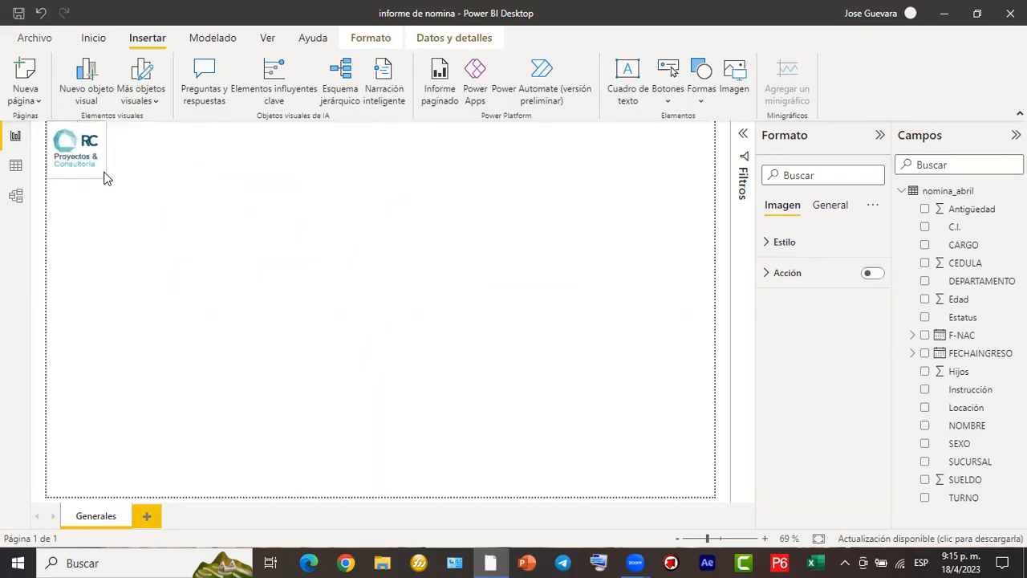
{"action": "left_click", "coordinate": [192, 188]}
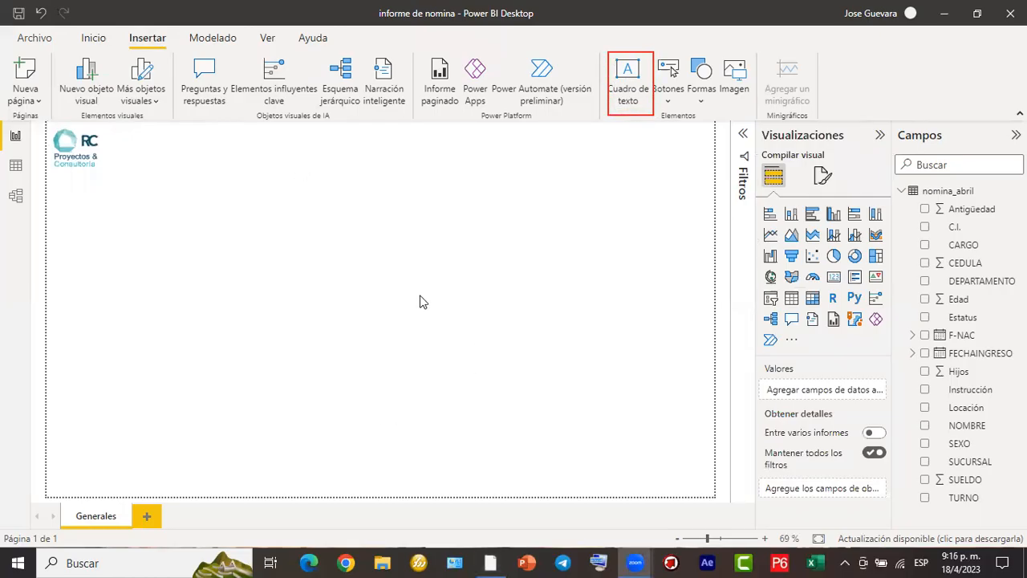
- Insert a text box and reshape it into a thin strip reaching the page's right edge
{"action": "left_click_drag", "start_coordinate": [104, 125], "coordinate": [710, 157]}
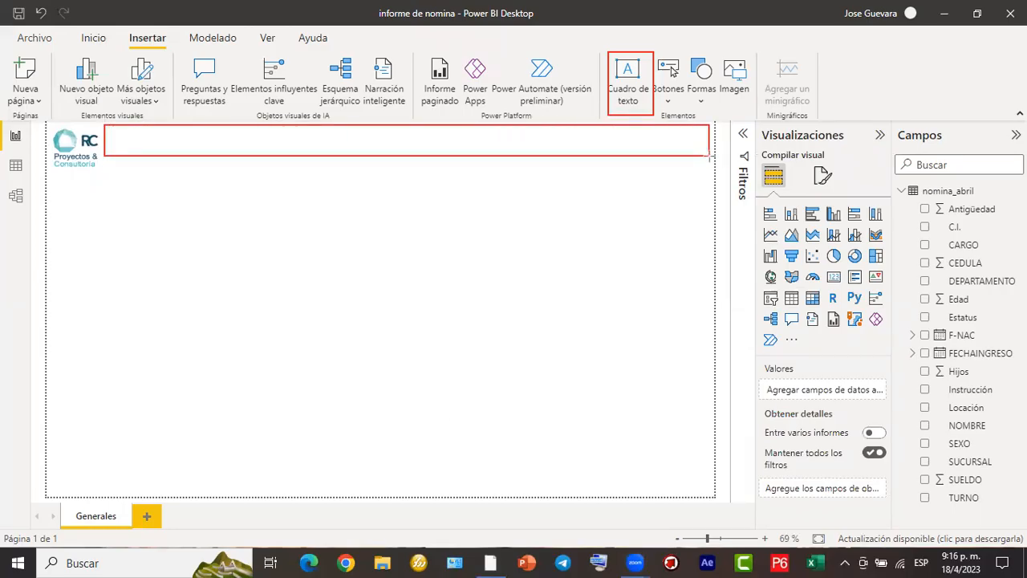
{"action": "left_click", "coordinate": [624, 94]}
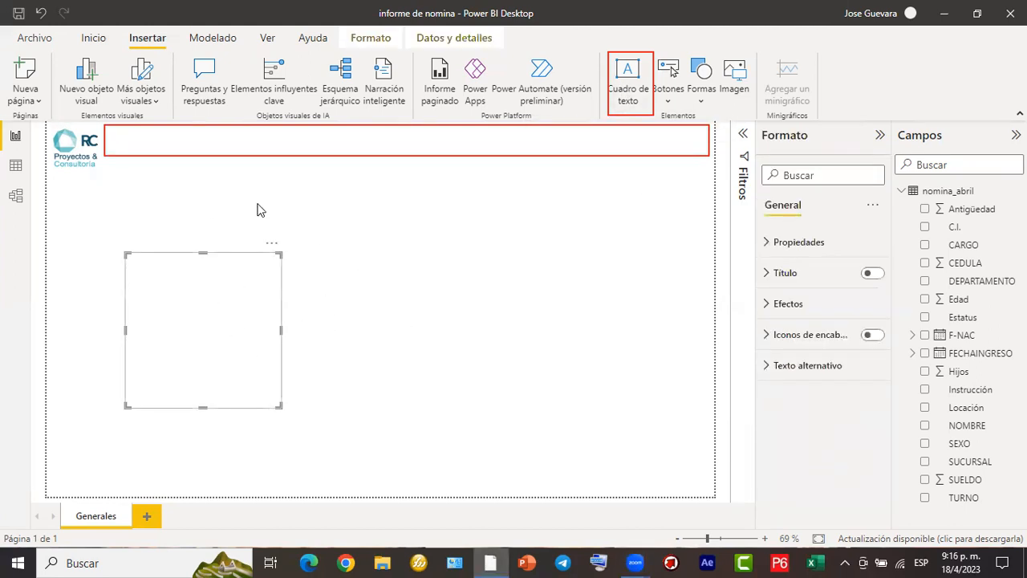
{"action": "left_click", "coordinate": [247, 340]}
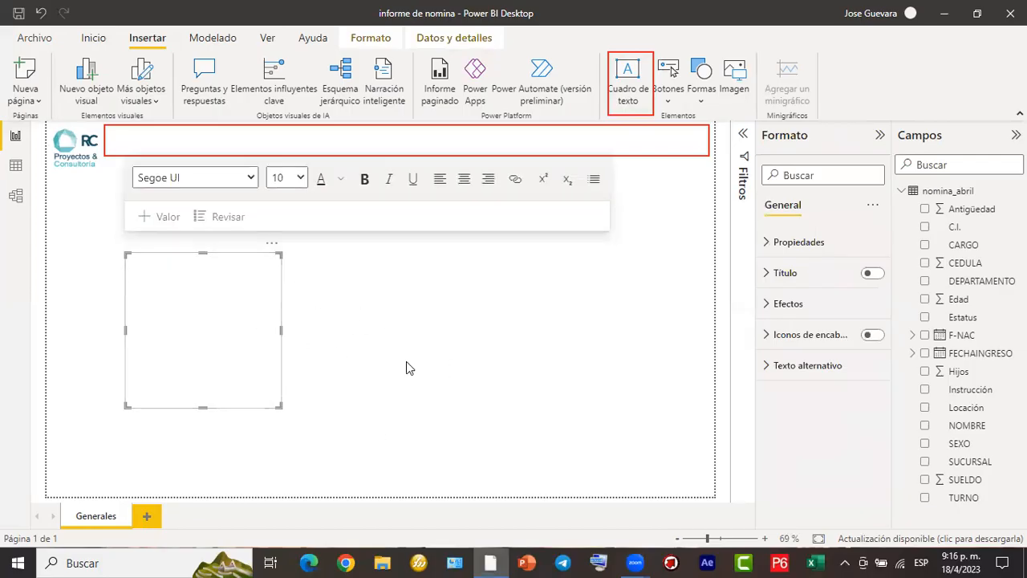
{"action": "mouse_move", "coordinate": [115, 154]}
{"action": "left_mouse_down"}
{"action": "mouse_move", "coordinate": [171, 213]}
{"action": "mouse_move", "coordinate": [620, 249]}
{"action": "mouse_move", "coordinate": [622, 238]}
{"action": "left_mouse_up"}
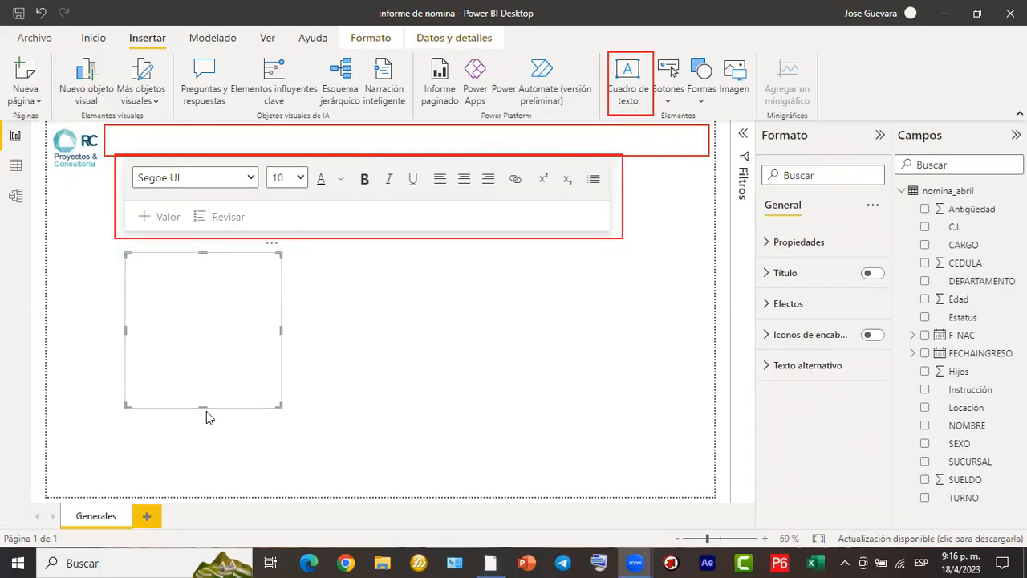
{"action": "left_click_drag", "start_coordinate": [202, 391], "coordinate": [223, 332]}
{"action": "left_click_drag", "start_coordinate": [278, 291], "coordinate": [709, 315]}
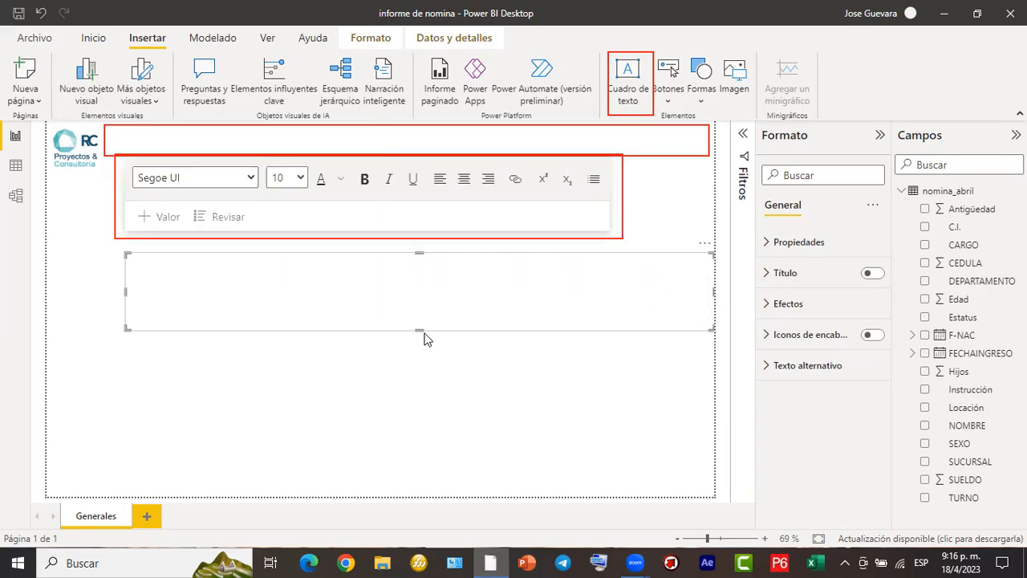
{"action": "left_click_drag", "start_coordinate": [418, 330], "coordinate": [418, 282]}
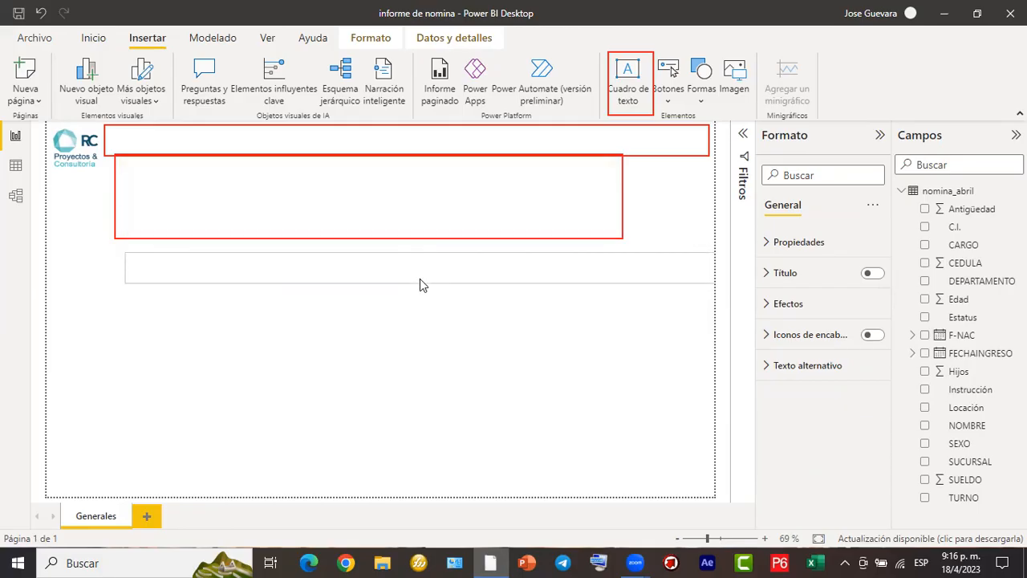
- Bring the empty text box to the page's upper edge and extend it leftward to sit beside the logo
{"action": "left_click", "coordinate": [419, 260]}
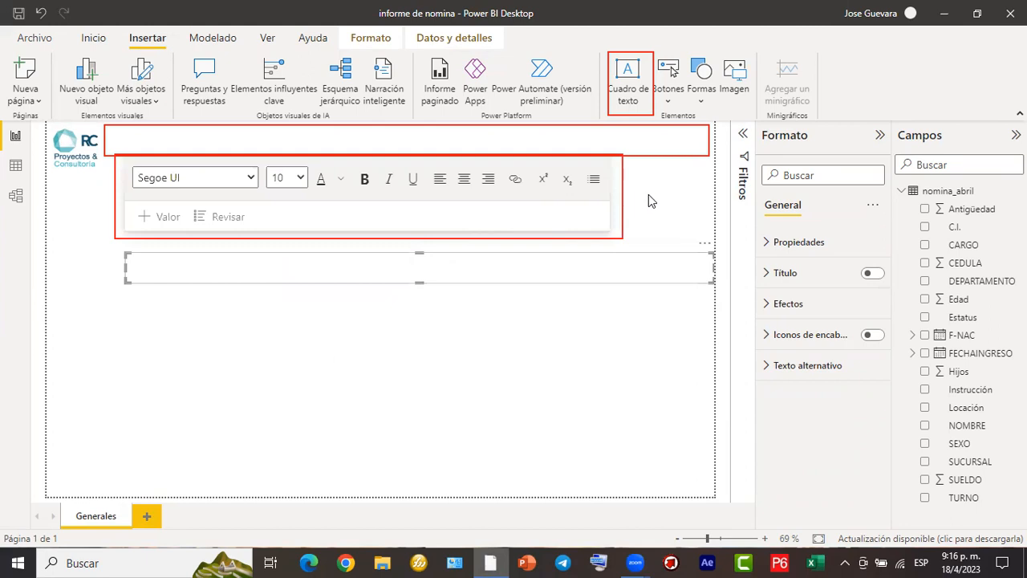
{"action": "left_click", "coordinate": [611, 256]}
{"action": "left_click", "coordinate": [371, 224]}
{"action": "left_click", "coordinate": [616, 183]}
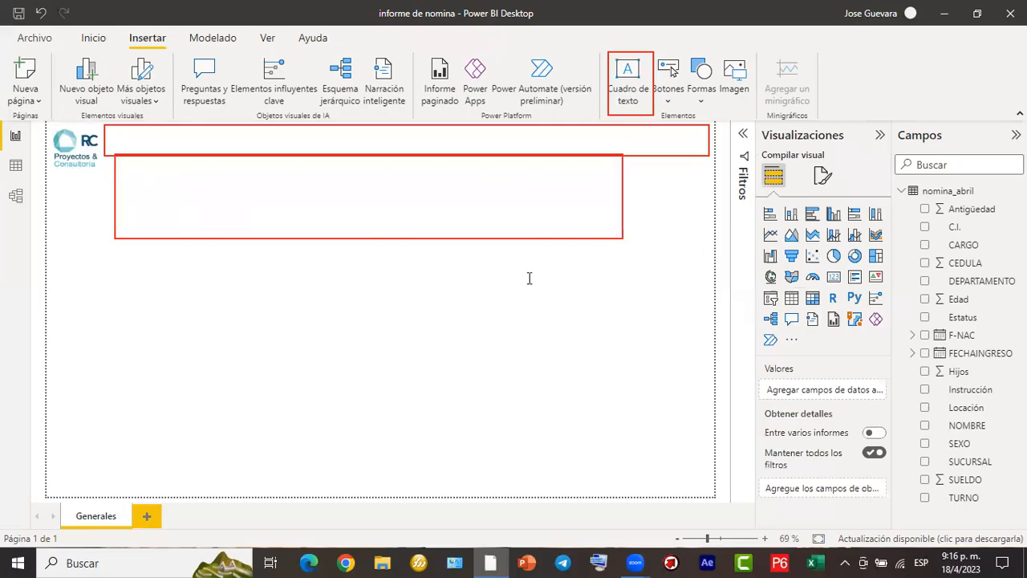
{"action": "left_click", "coordinate": [481, 257]}
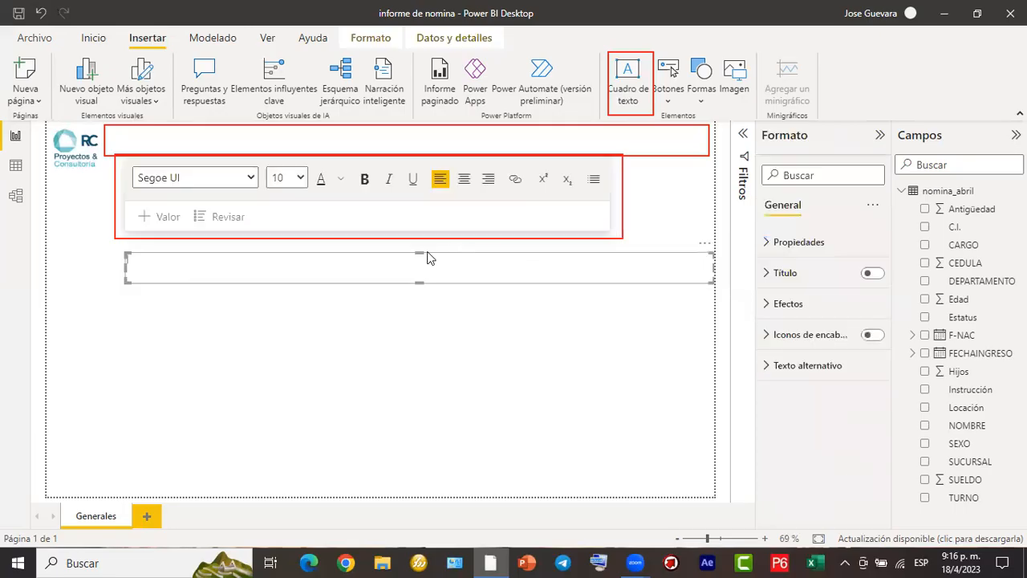
{"action": "left_click_drag", "start_coordinate": [418, 253], "coordinate": [426, 133]}
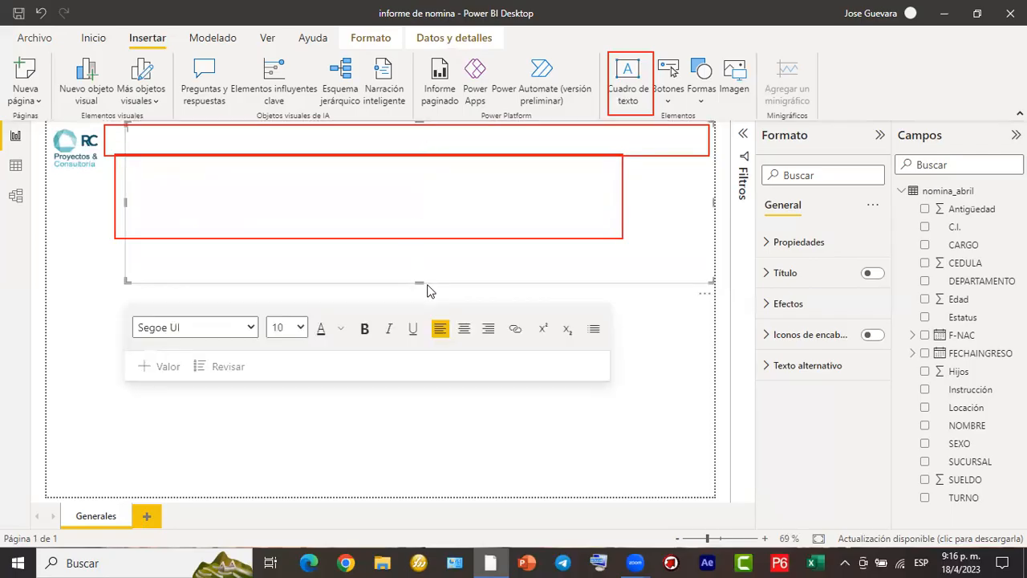
{"action": "left_click_drag", "start_coordinate": [423, 281], "coordinate": [426, 160]}
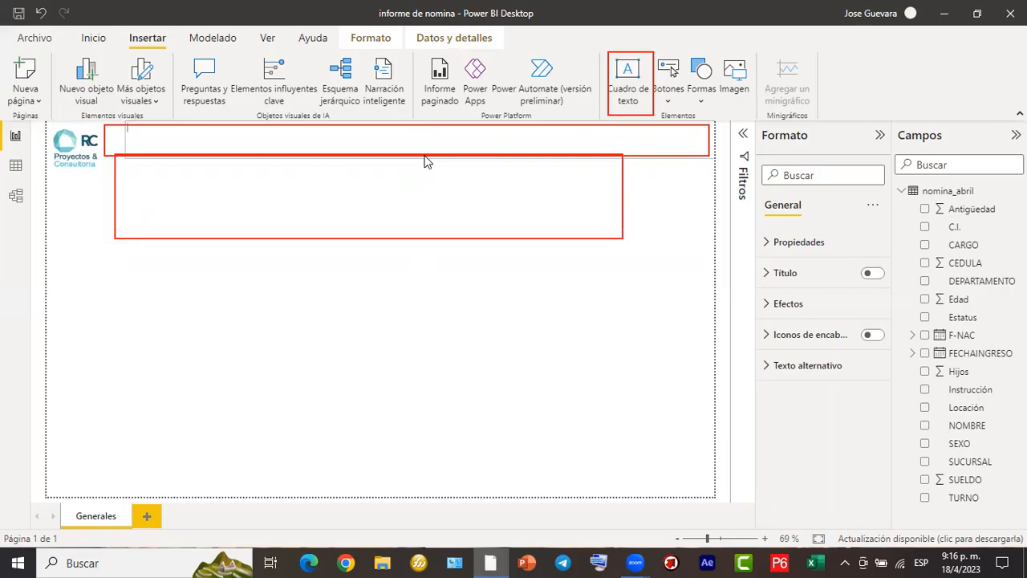
{"action": "left_click", "coordinate": [122, 139]}
{"action": "left_click_drag", "start_coordinate": [114, 139], "coordinate": [109, 141]}
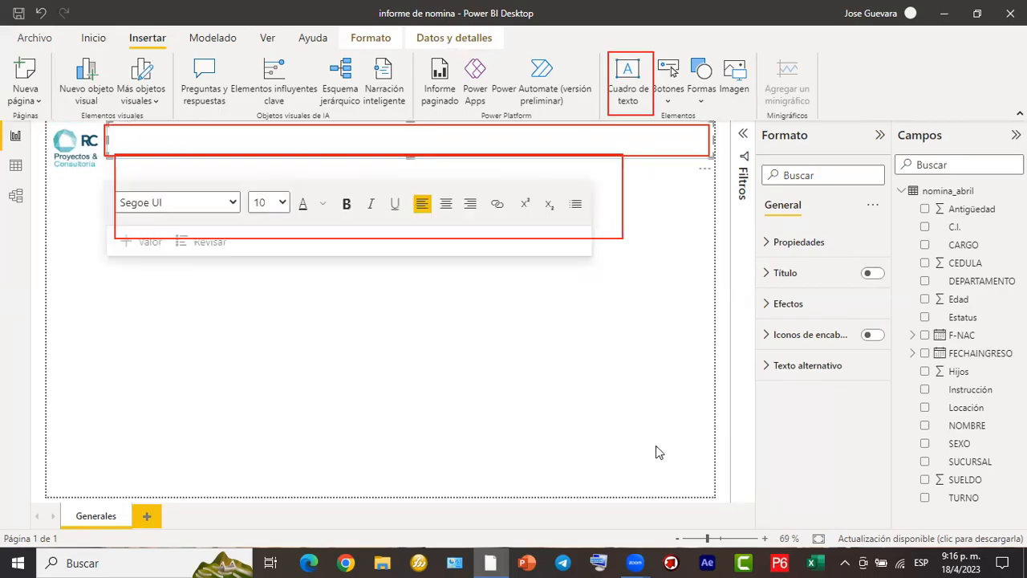
- Format the text box as Arial, size 28, bold and centred
{"action": "left_click", "coordinate": [282, 206]}
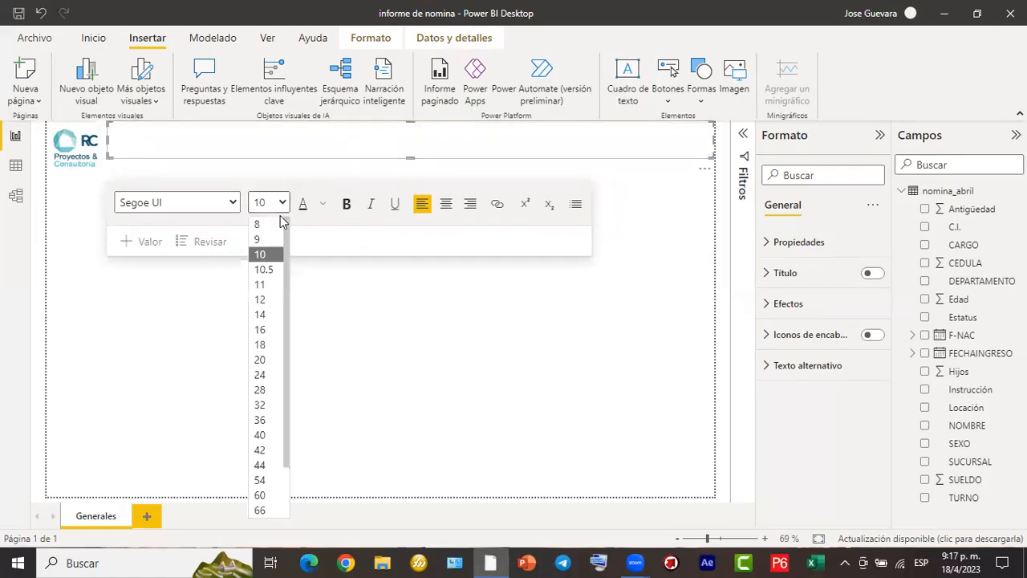
{"action": "left_click", "coordinate": [261, 389]}
{"action": "left_click", "coordinate": [234, 204]}
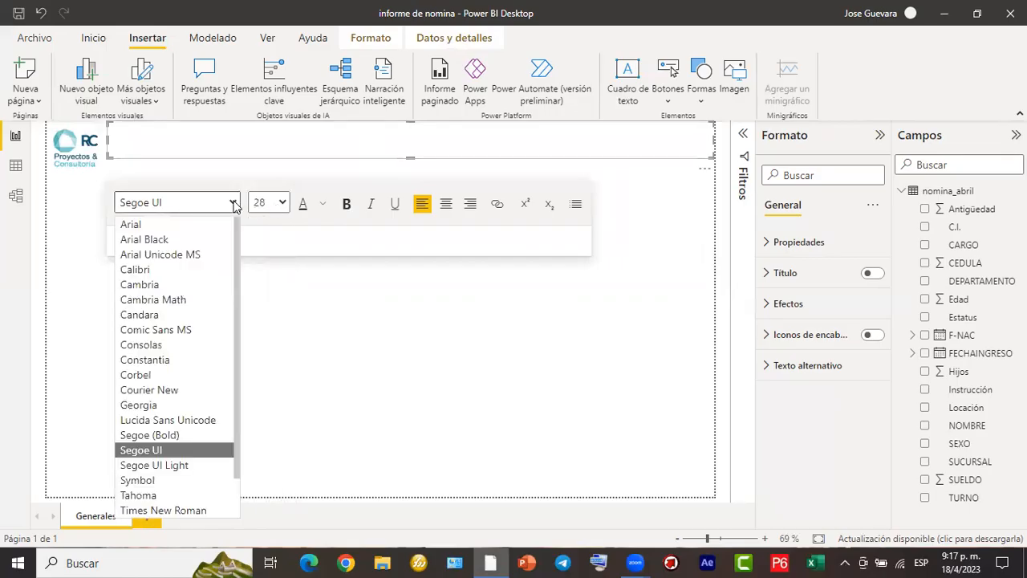
{"action": "left_click", "coordinate": [194, 222]}
{"action": "left_click", "coordinate": [347, 205]}
{"action": "left_click", "coordinate": [446, 205]}
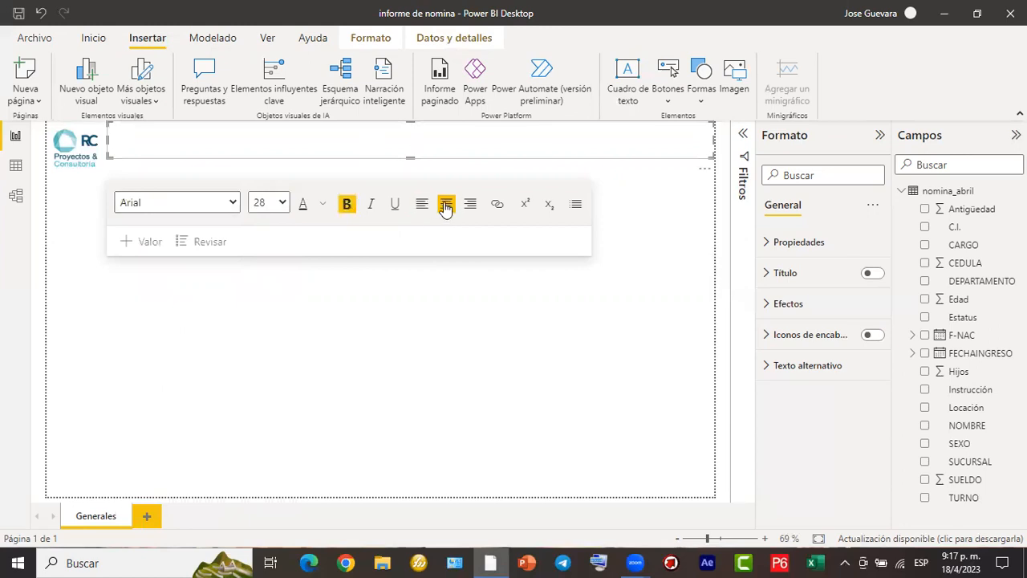
- Enter the title "Informe de Nómina mes de Abril" in the text box
{"action": "type", "text": "In"}
{"action": "type", "text": "form"}
{"action": "key", "text": "BackSpace"}
{"action": "type", "text": "r"}
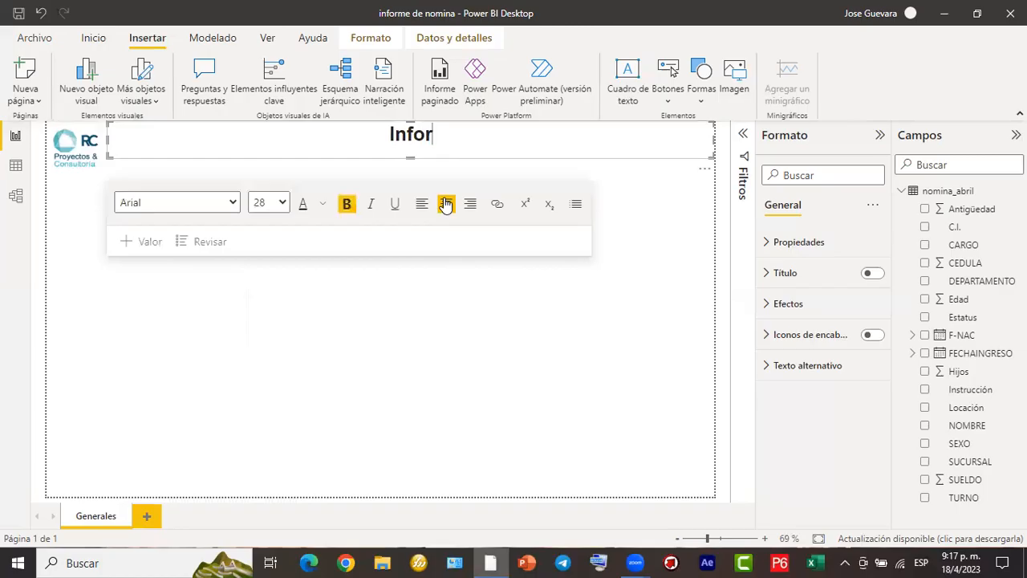
{"action": "type", "text": "me de N"}
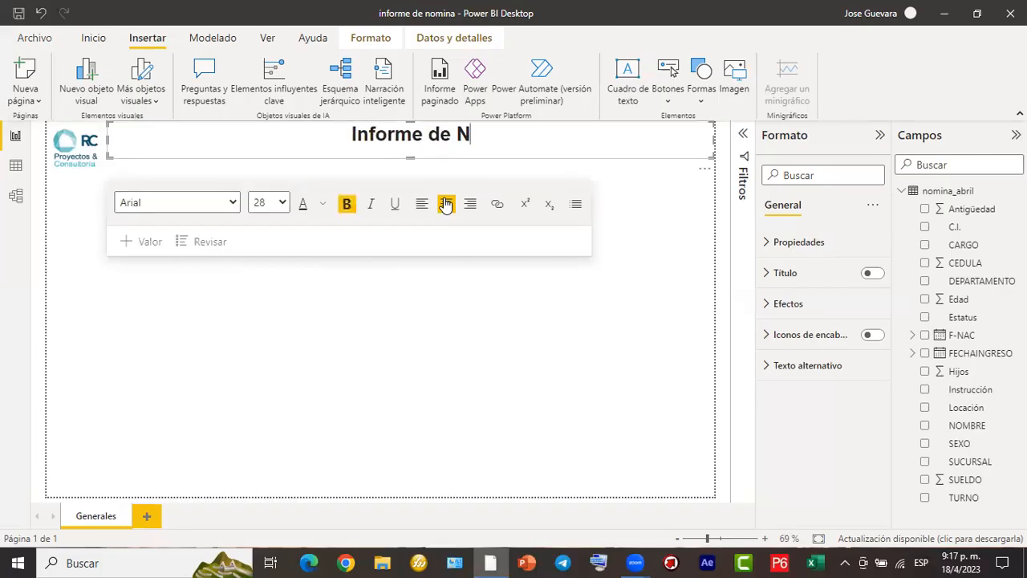
{"action": "type", "text": "´,omi"}
{"action": "key", "text": "BackSpace"}
{"action": "key", "text": "BackSpace"}
{"action": "key", "text": "BackSpace"}
{"action": "key", "text": "BackSpace"}
{"action": "key", "text": "BackSpace"}
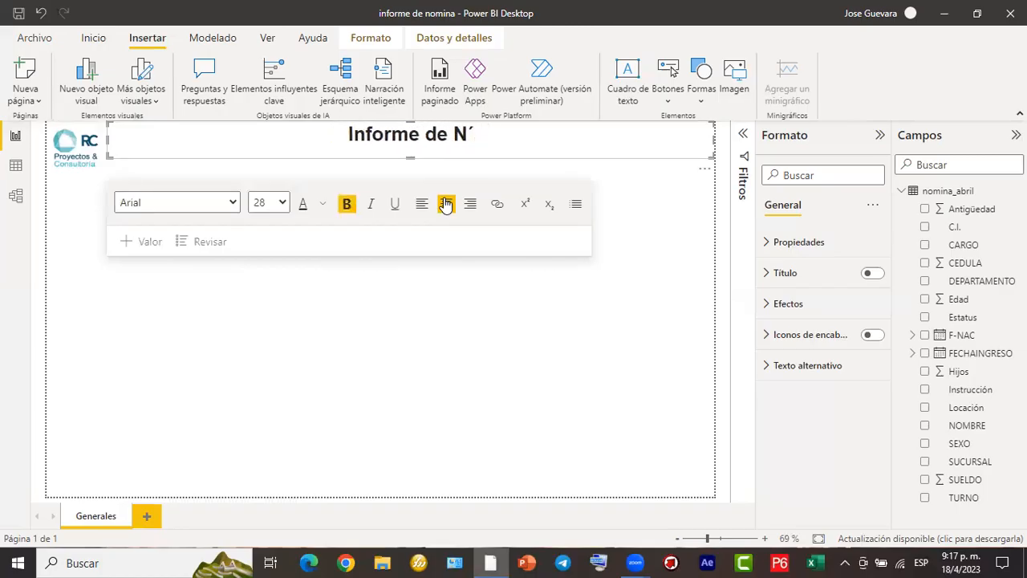
{"action": "type", "text": "ómina "}
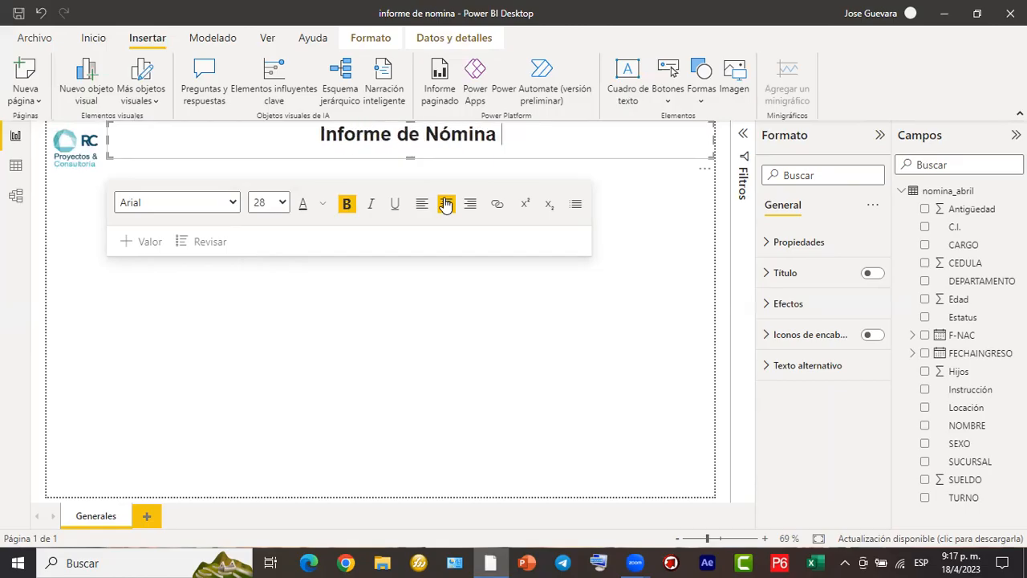
{"action": "type", "text": "mes de Abril"}
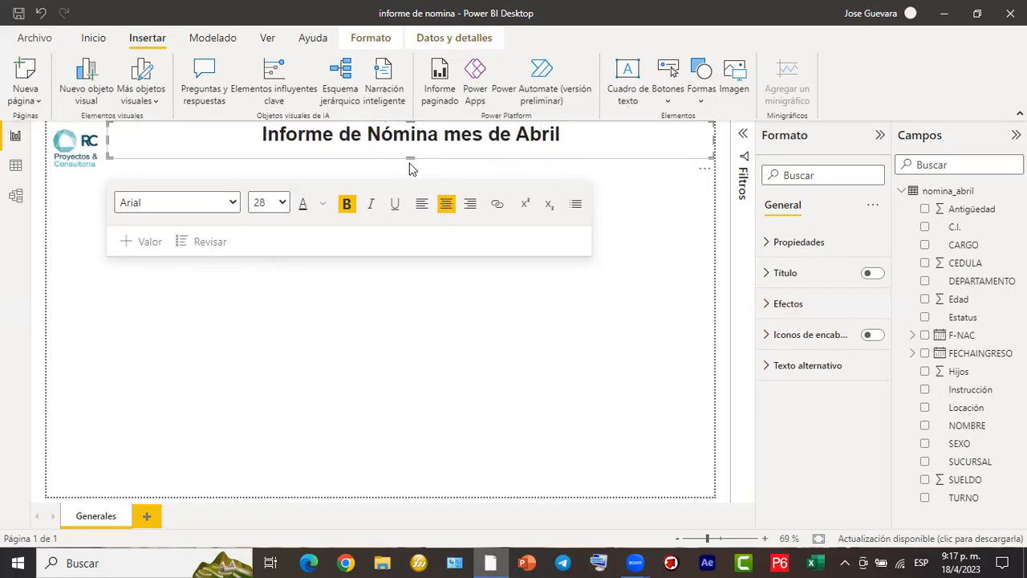
- Reduce the title text box's height so it fits closely around its single line of text
{"action": "left_click_drag", "start_coordinate": [412, 161], "coordinate": [418, 155]}
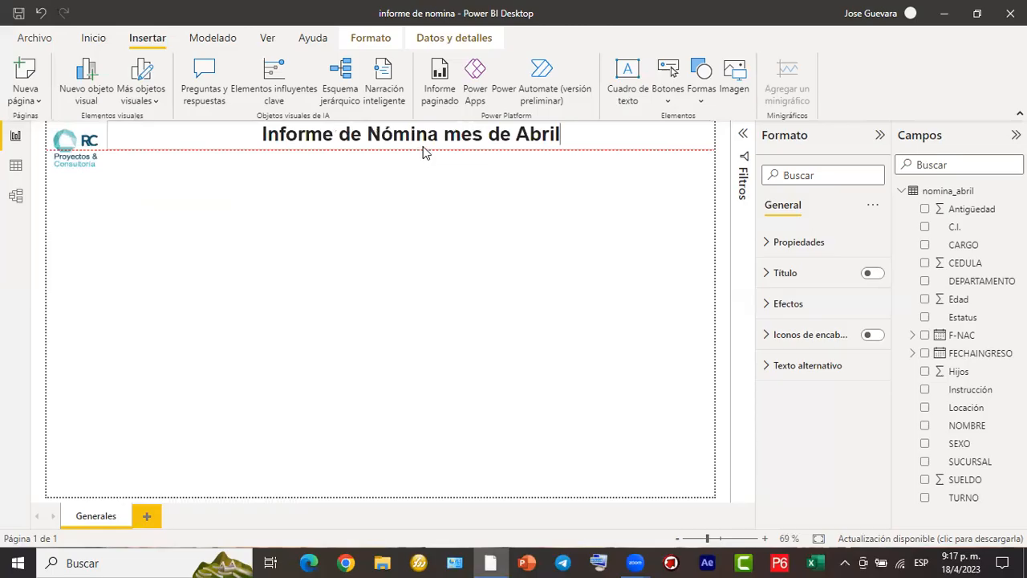
{"action": "left_click_drag", "start_coordinate": [426, 152], "coordinate": [420, 145]}
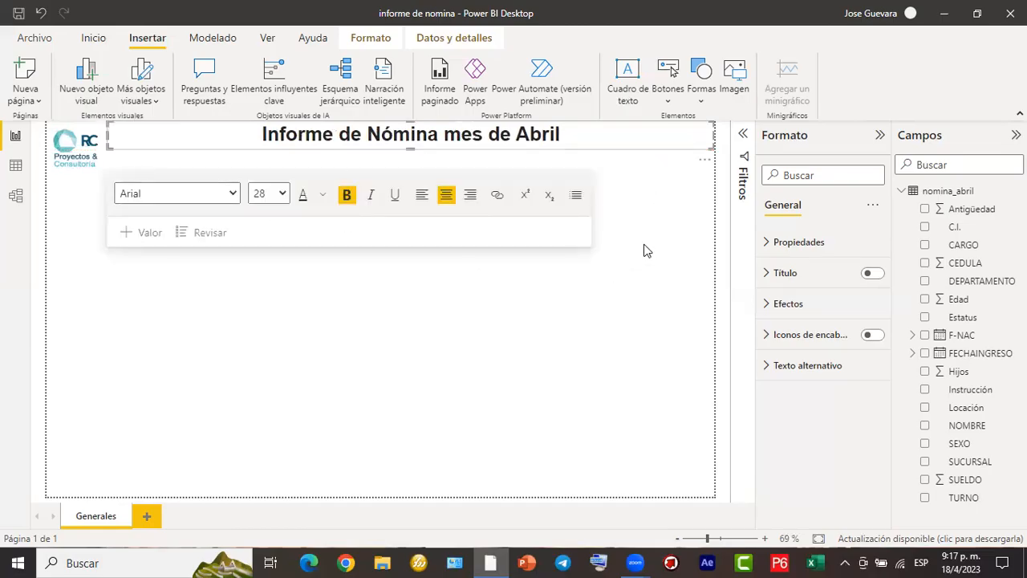
{"action": "left_click", "coordinate": [157, 277]}
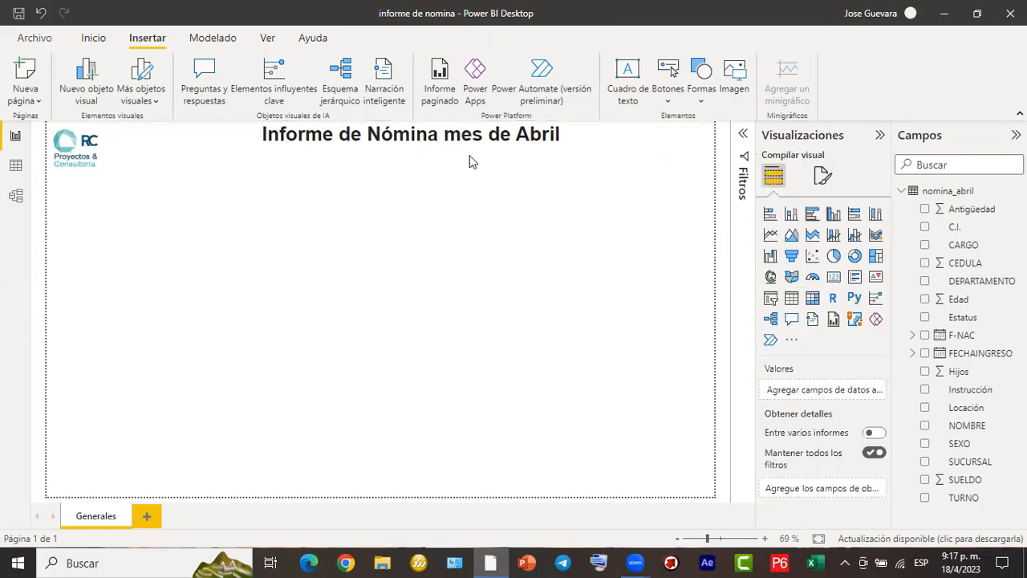
- Give the title text box a light grey background with colour #F2F0F2
{"action": "left_click", "coordinate": [574, 154]}
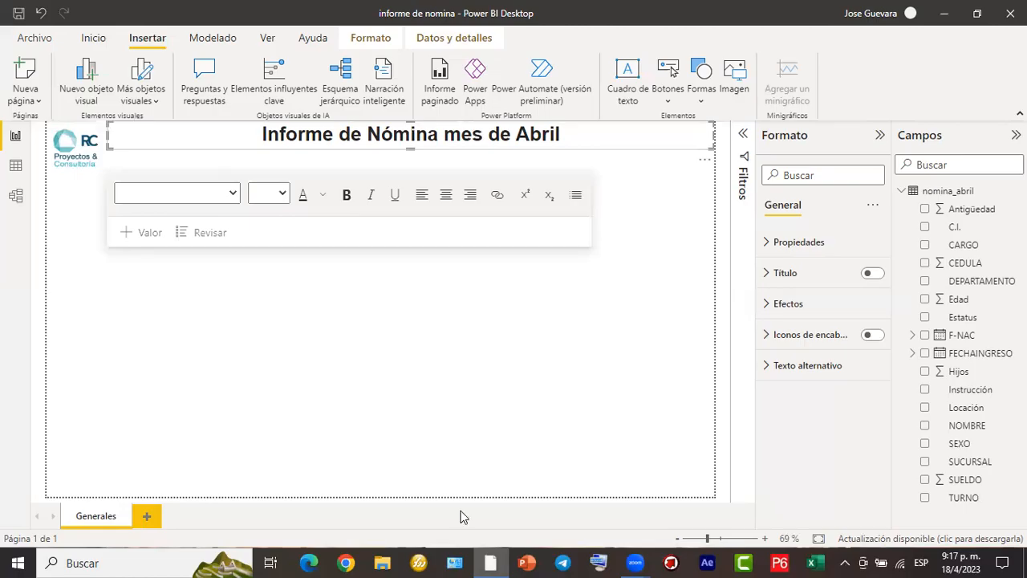
{"action": "mouse_move", "coordinate": [556, 139]}
{"action": "left_mouse_down"}
{"action": "mouse_move", "coordinate": [790, 186]}
{"action": "mouse_move", "coordinate": [748, 206]}
{"action": "mouse_move", "coordinate": [757, 205]}
{"action": "left_mouse_up"}
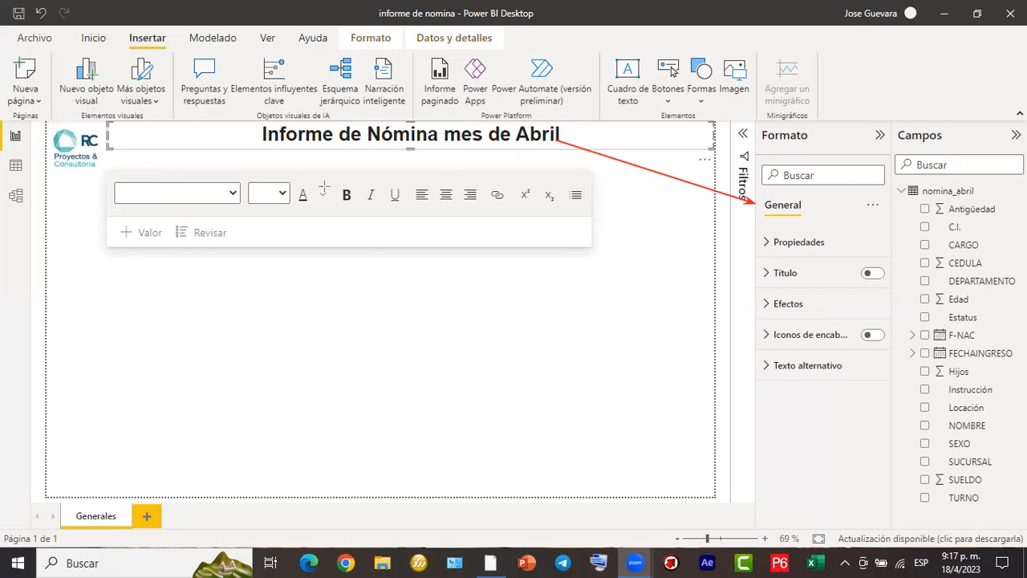
{"action": "mouse_move", "coordinate": [752, 123]}
{"action": "left_mouse_down"}
{"action": "mouse_move", "coordinate": [883, 316]}
{"action": "mouse_move", "coordinate": [898, 418]}
{"action": "left_mouse_up"}
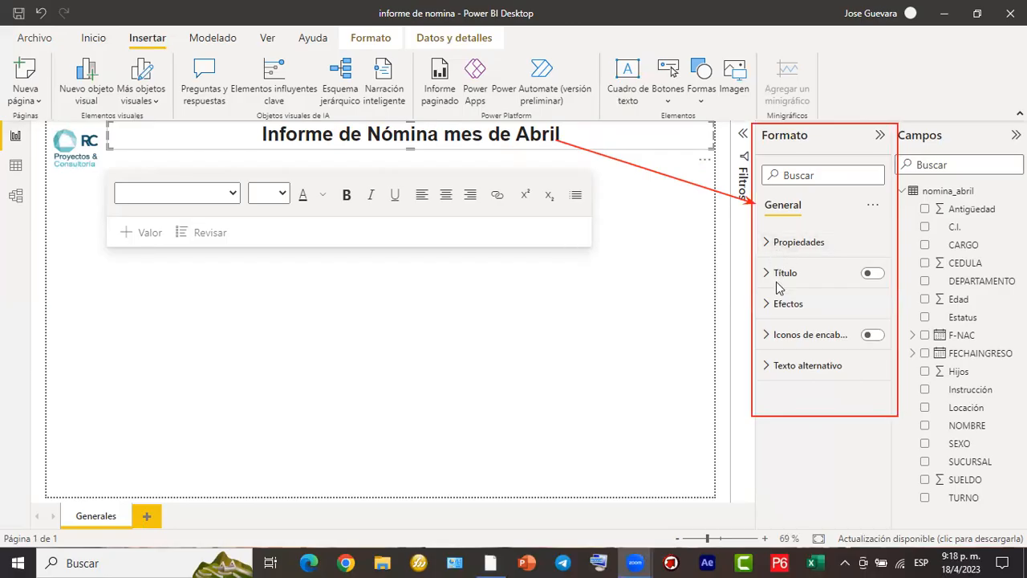
{"action": "left_click", "coordinate": [771, 307]}
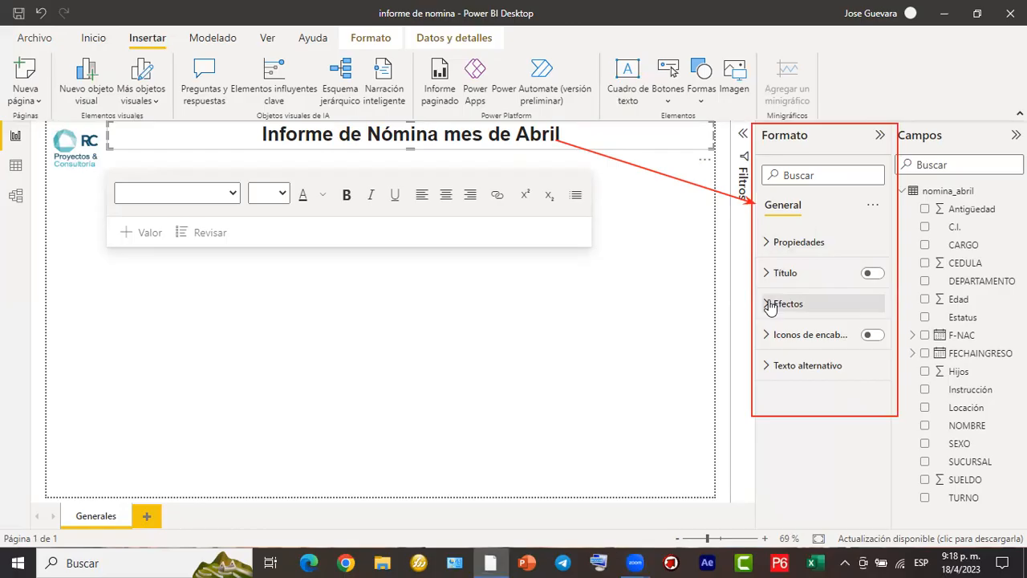
{"action": "left_click", "coordinate": [771, 308]}
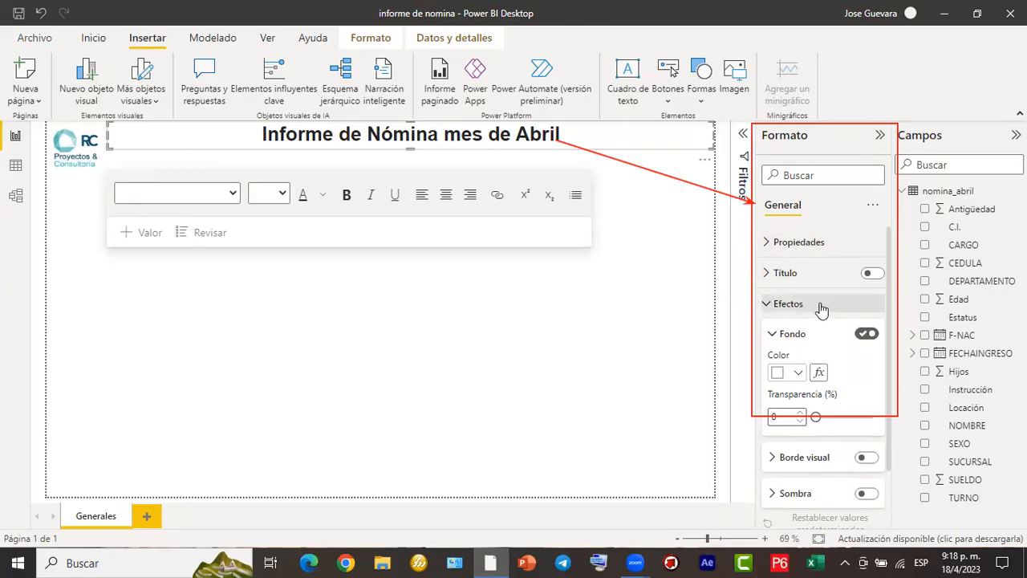
{"action": "left_click", "coordinate": [798, 373]}
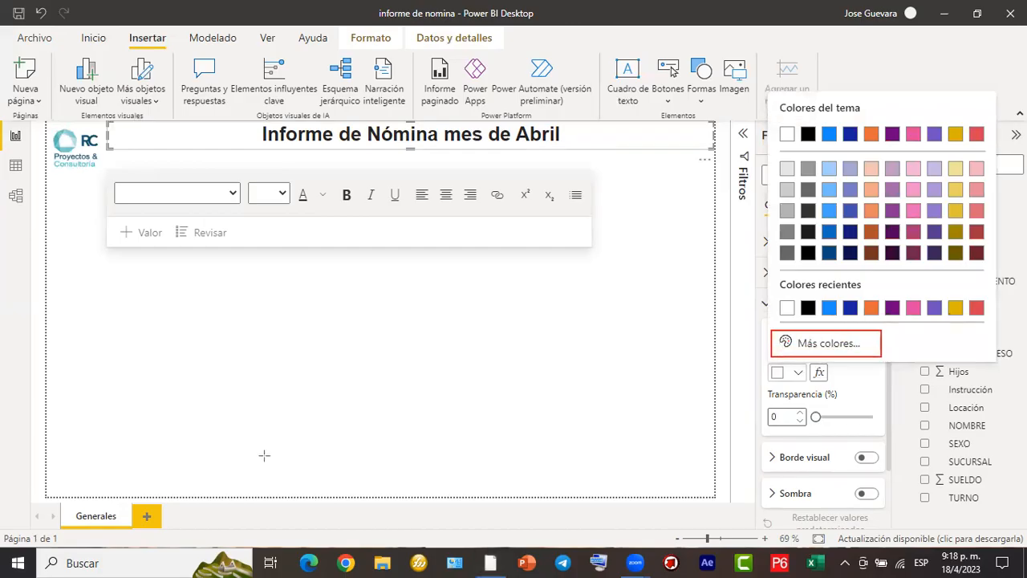
{"action": "left_click", "coordinate": [786, 345]}
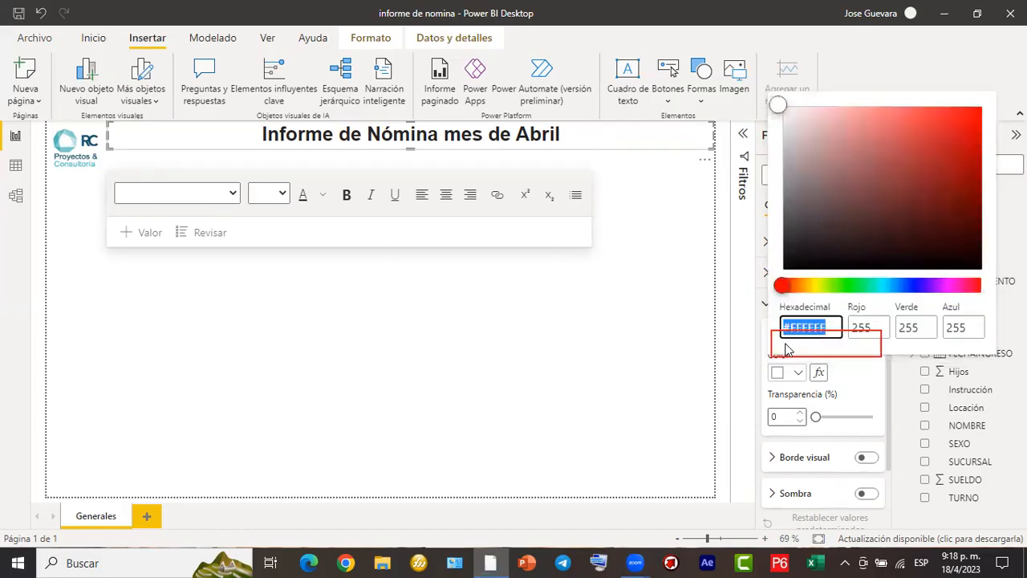
{"action": "left_click", "coordinate": [898, 286]}
{"action": "left_click", "coordinate": [793, 107]}
{"action": "left_click_drag", "start_coordinate": [786, 116], "coordinate": [779, 113]}
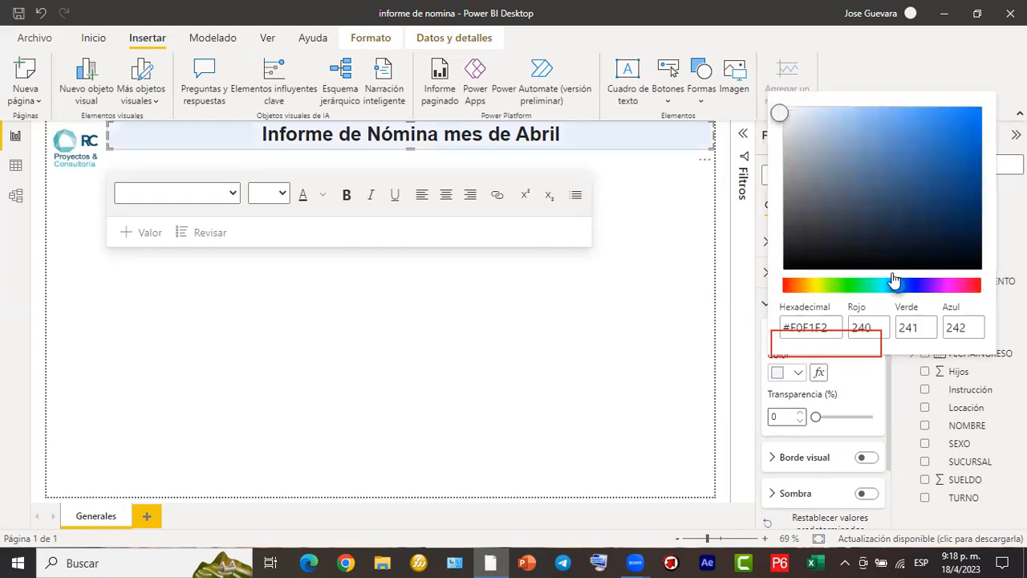
{"action": "left_click", "coordinate": [940, 286]}
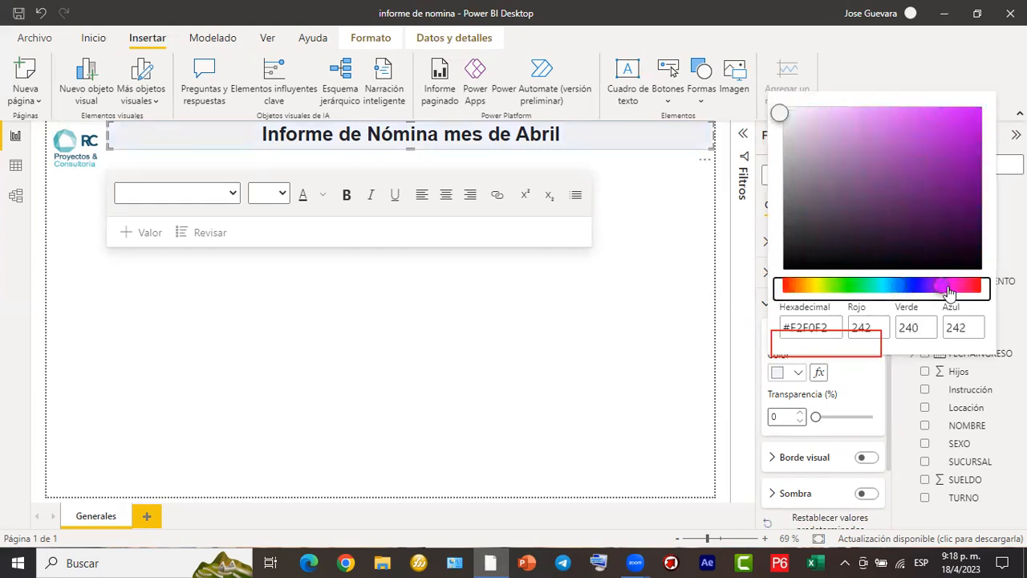
{"action": "left_click", "coordinate": [949, 290]}
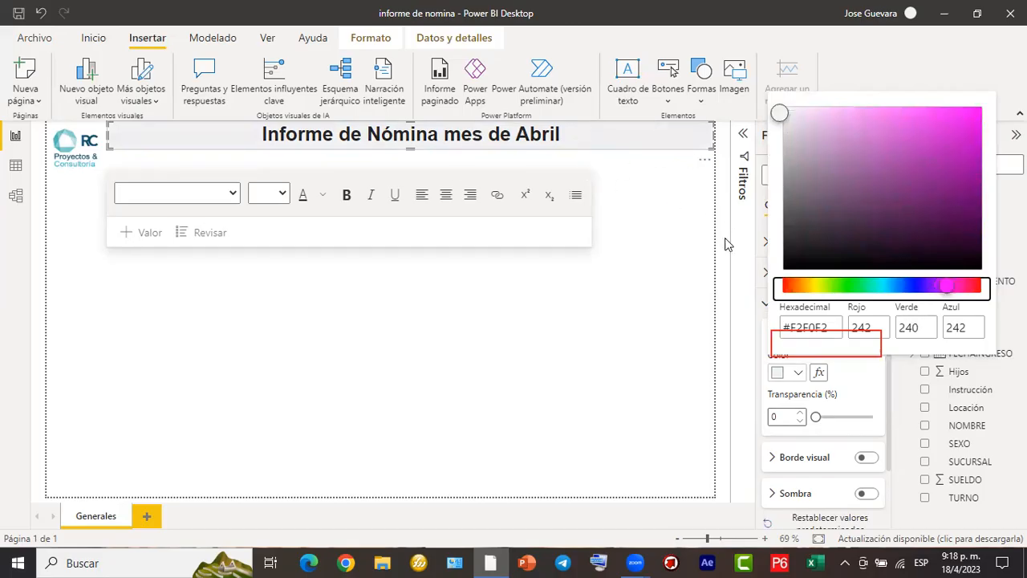
{"action": "left_click", "coordinate": [482, 147]}
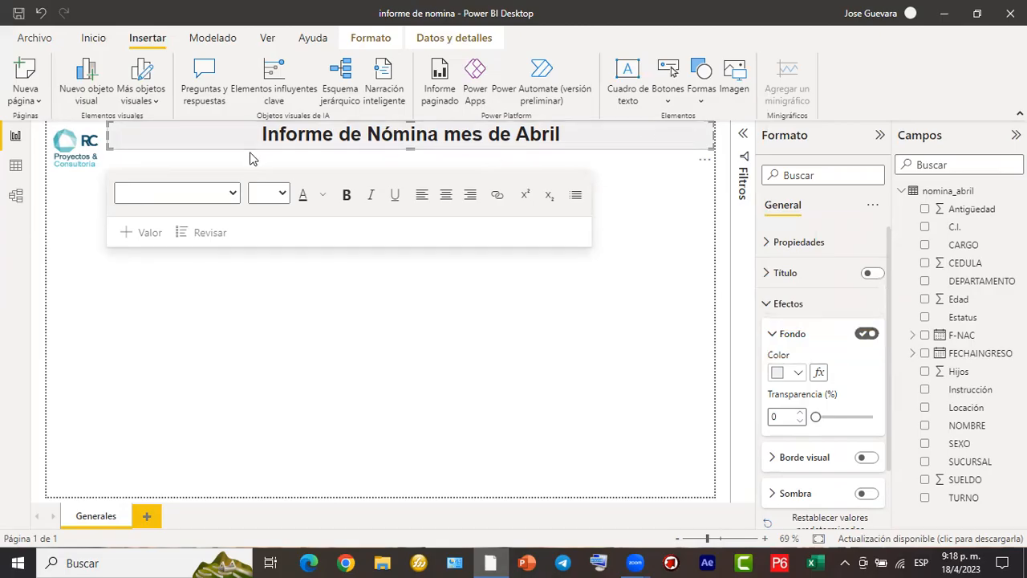
- Turn on the visual border and the shadow for the title text box
{"action": "left_click", "coordinate": [773, 336]}
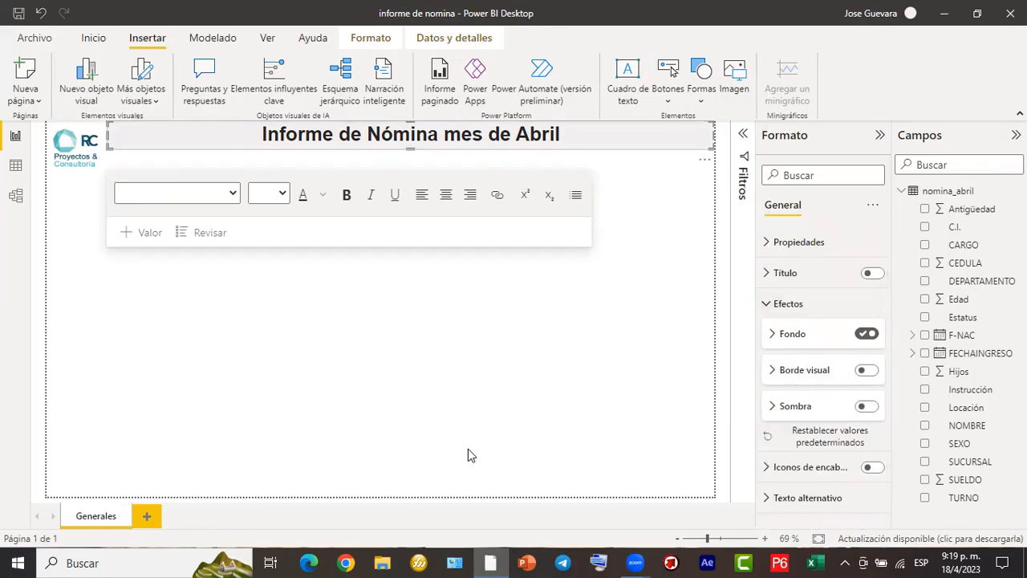
{"action": "left_click_drag", "start_coordinate": [763, 353], "coordinate": [889, 380]}
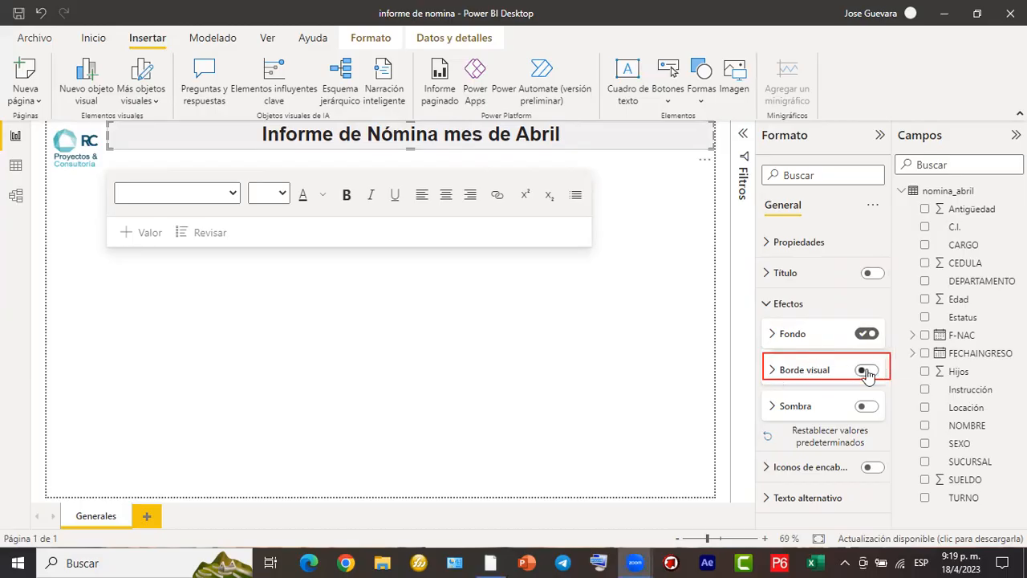
{"action": "left_click", "coordinate": [866, 371]}
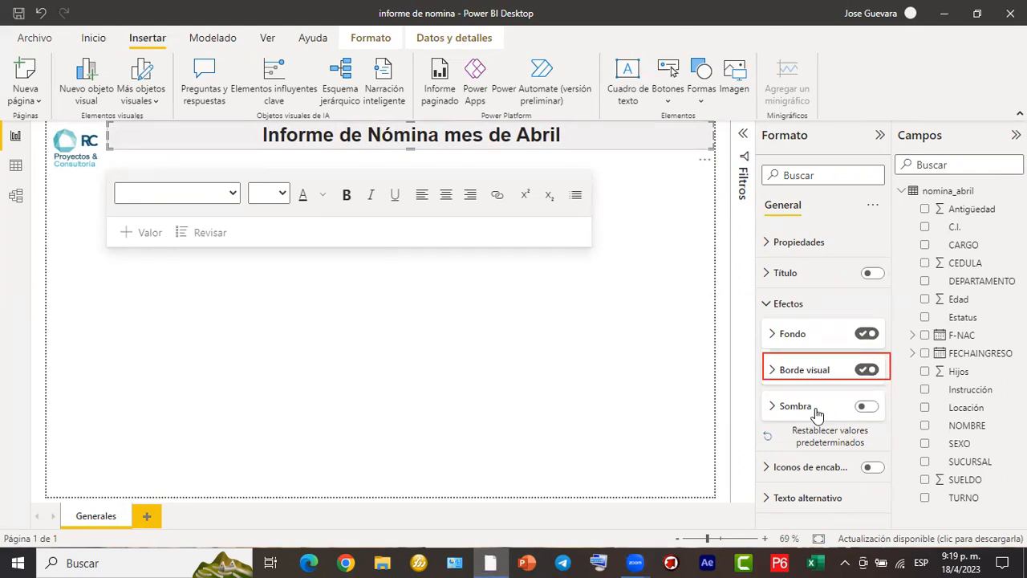
{"action": "left_click", "coordinate": [870, 410]}
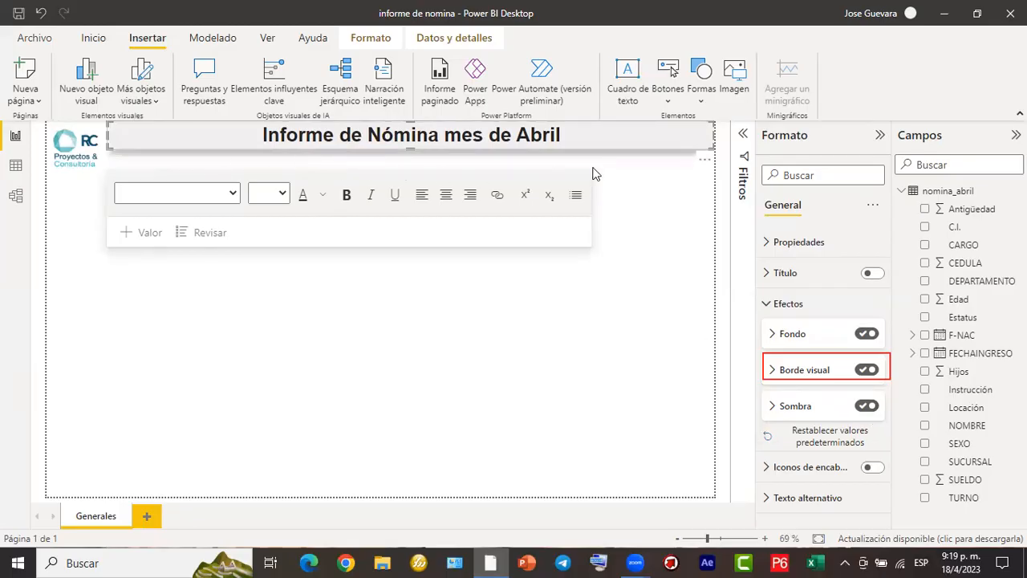
- Narrow the title text box slightly so its right edge sits just inside the page border
{"action": "left_click", "coordinate": [412, 150]}
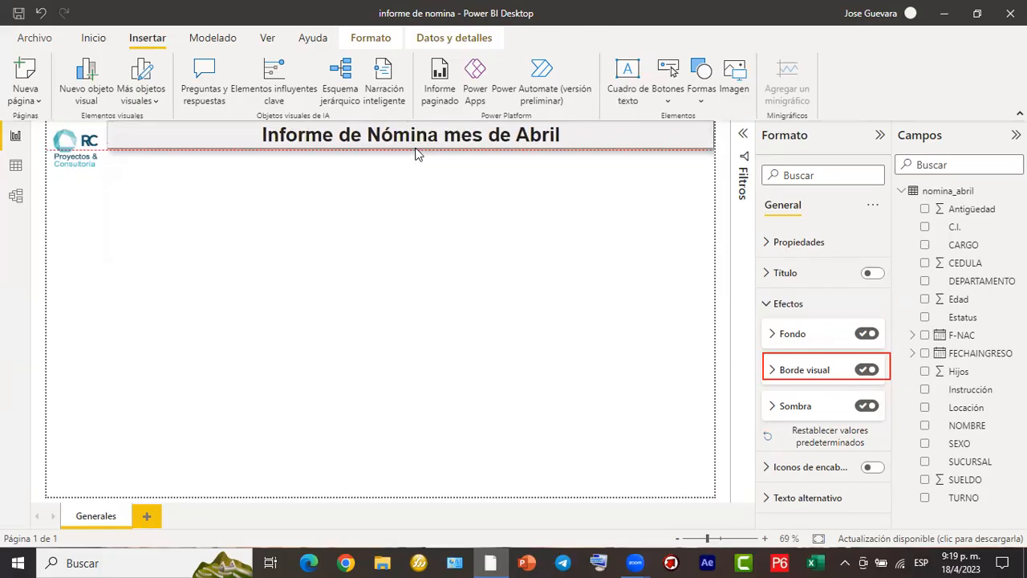
{"action": "left_click", "coordinate": [416, 151]}
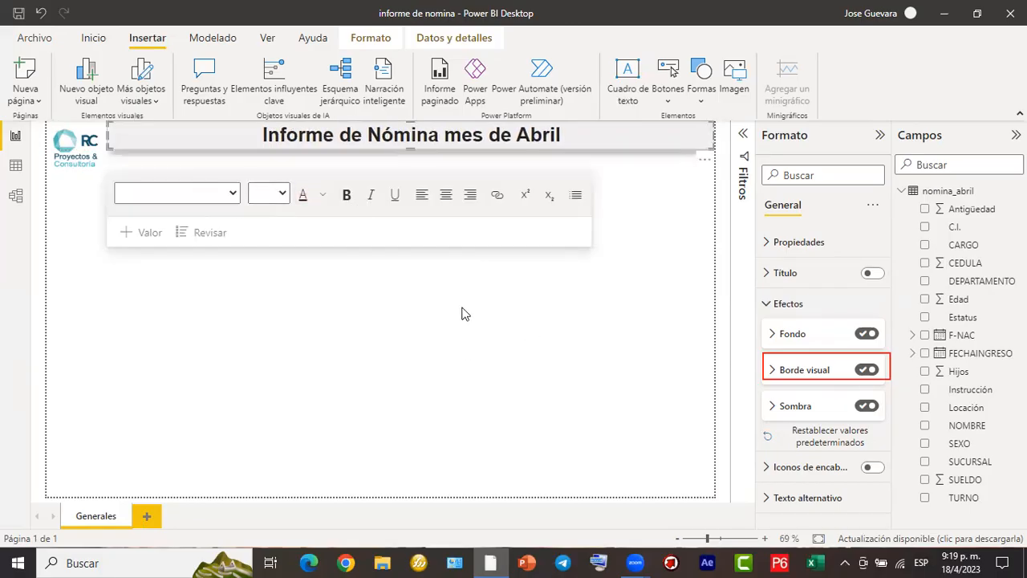
{"action": "left_click", "coordinate": [532, 305]}
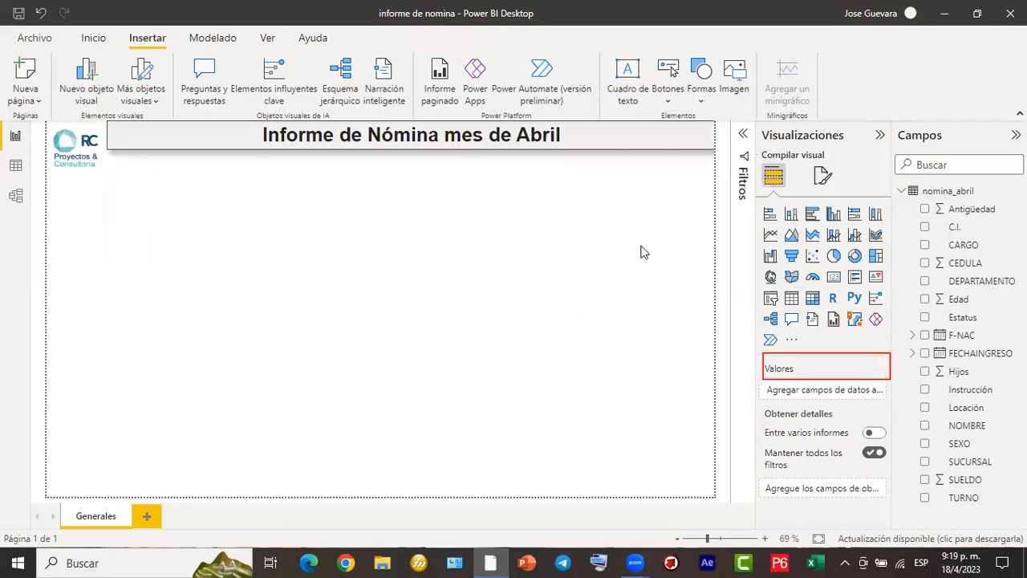
{"action": "left_click", "coordinate": [712, 140]}
{"action": "left_click_drag", "start_coordinate": [714, 135], "coordinate": [709, 138]}
{"action": "left_click", "coordinate": [510, 291]}
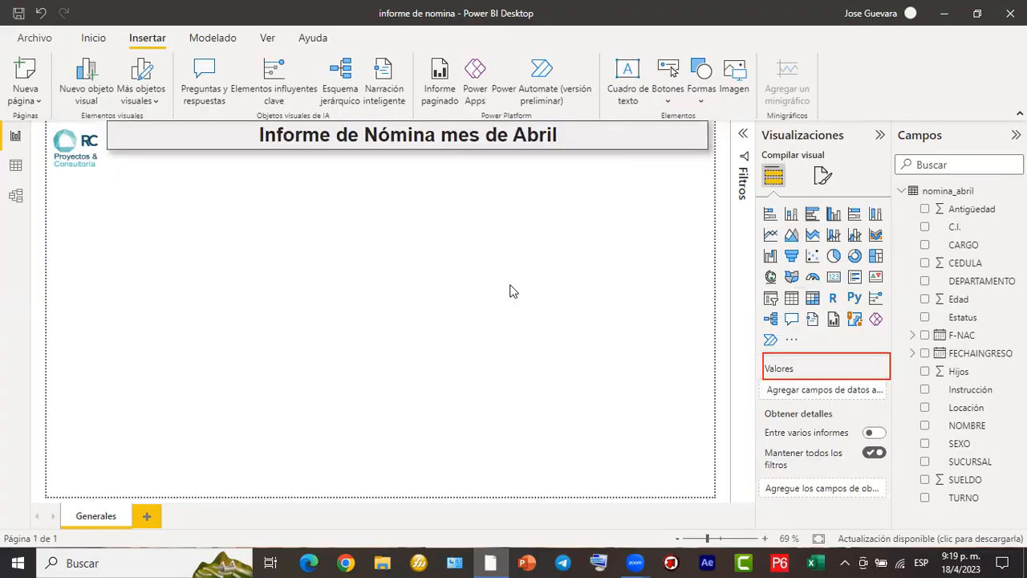
- Set the title text's font size to 24 and reduce the text box's height to fit it
{"action": "left_click", "coordinate": [567, 135]}
{"action": "left_click_drag", "start_coordinate": [566, 135], "coordinate": [257, 130]}
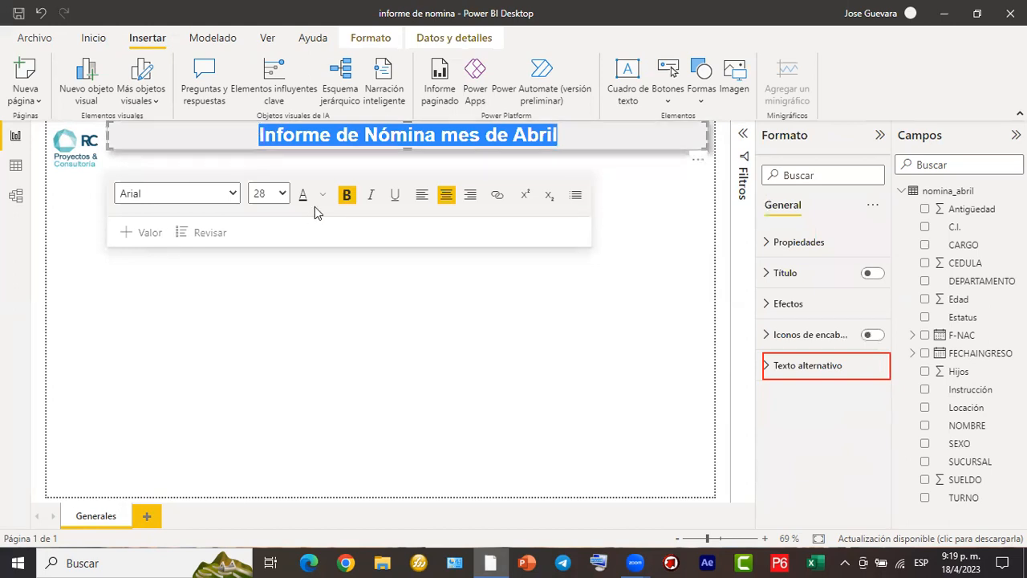
{"action": "left_click", "coordinate": [283, 193]}
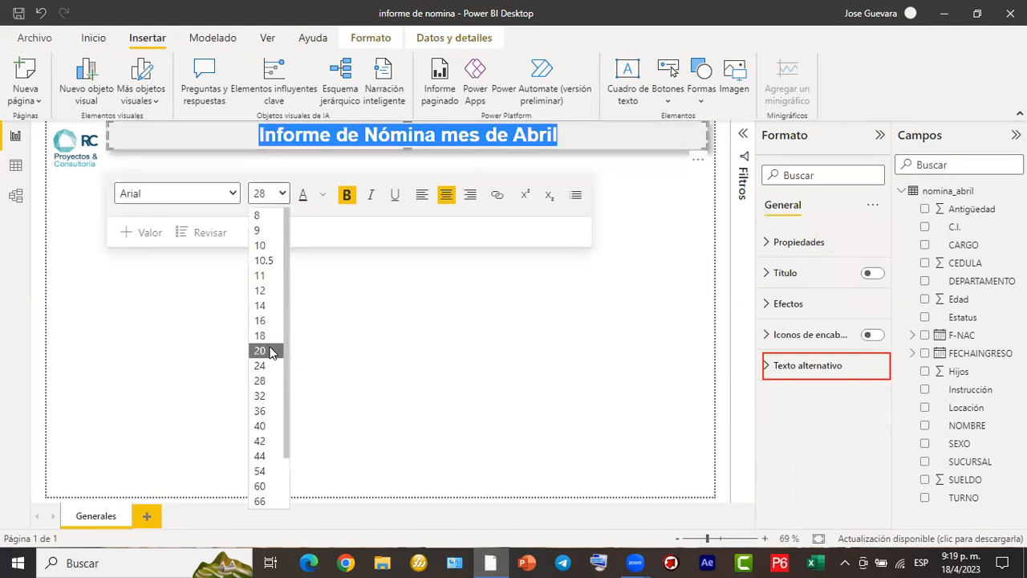
{"action": "left_click", "coordinate": [268, 366]}
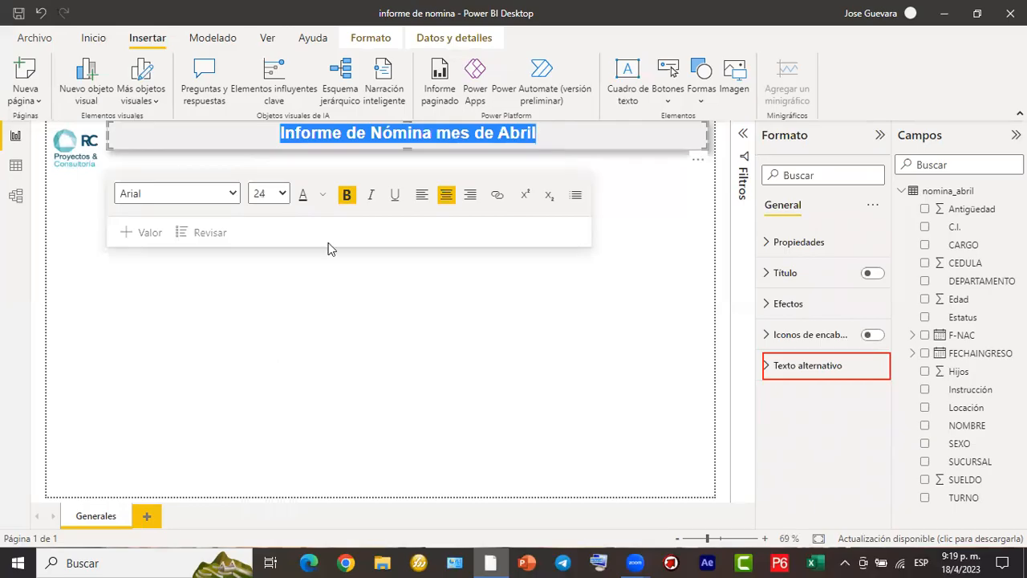
{"action": "left_click_drag", "start_coordinate": [409, 148], "coordinate": [410, 141]}
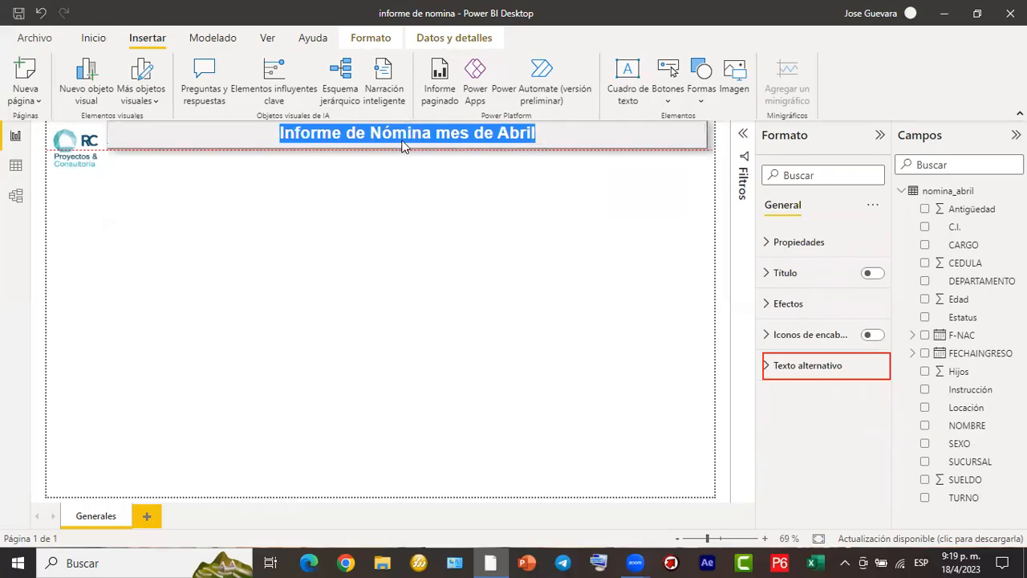
{"action": "left_click", "coordinate": [576, 286]}
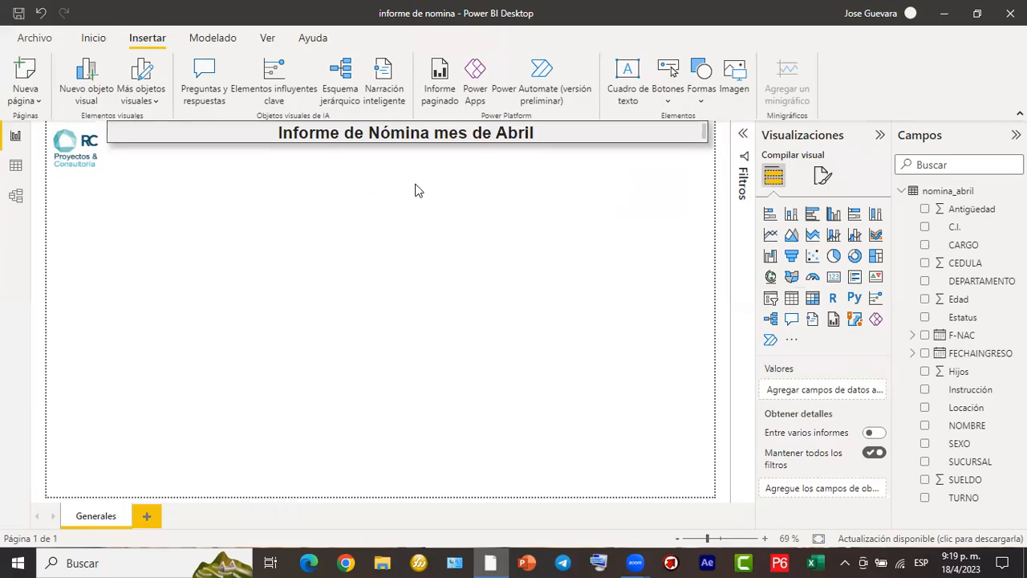
{"action": "left_click", "coordinate": [100, 161]}
{"action": "left_click", "coordinate": [171, 197]}
{"action": "mouse_move", "coordinate": [757, 122]}
{"action": "left_mouse_down"}
{"action": "mouse_move", "coordinate": [886, 357]}
{"action": "mouse_move", "coordinate": [894, 527]}
{"action": "left_mouse_up"}
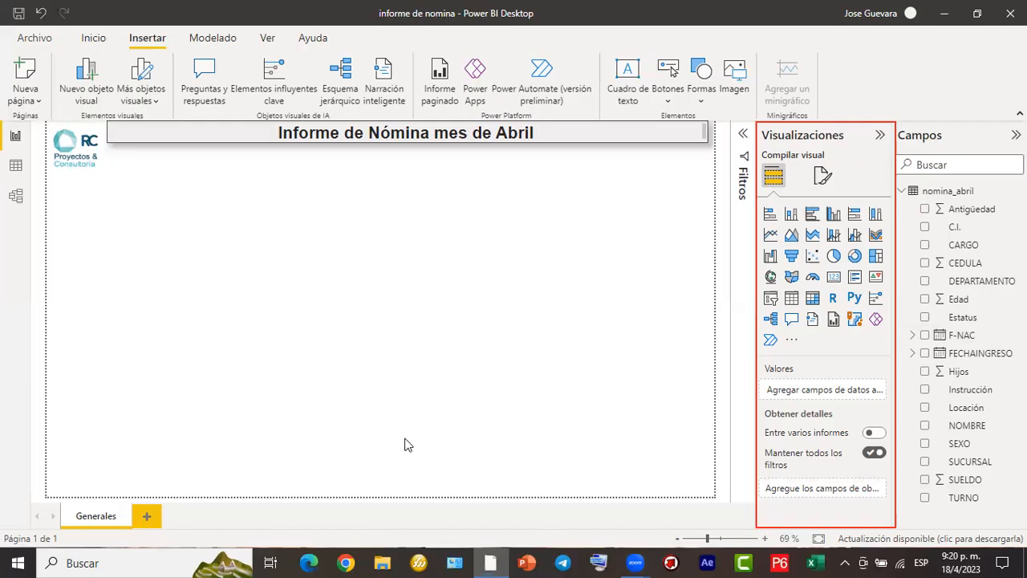
{"action": "left_click_drag", "start_coordinate": [312, 232], "coordinate": [338, 254]}
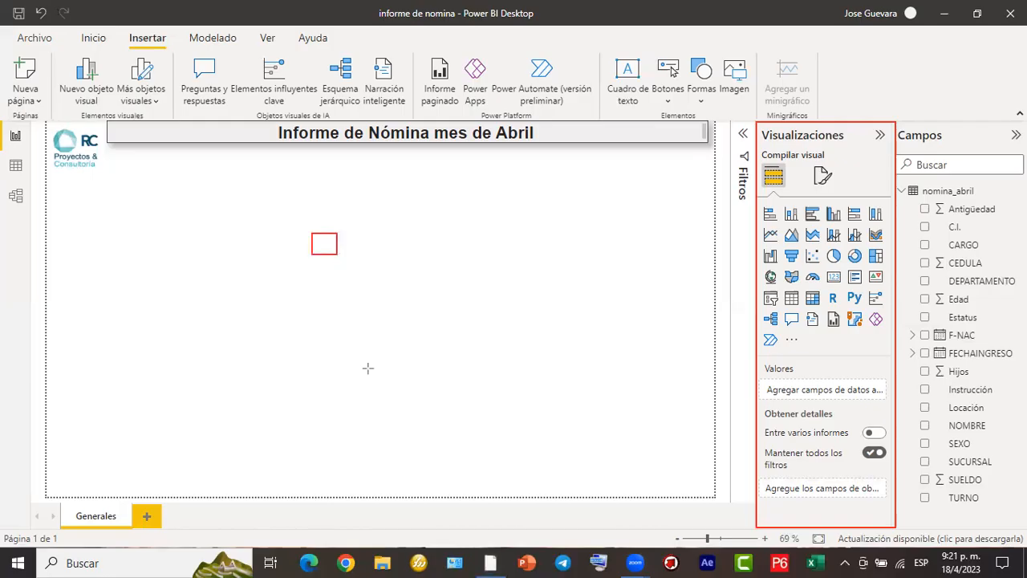
{"action": "left_click", "coordinate": [328, 244]}
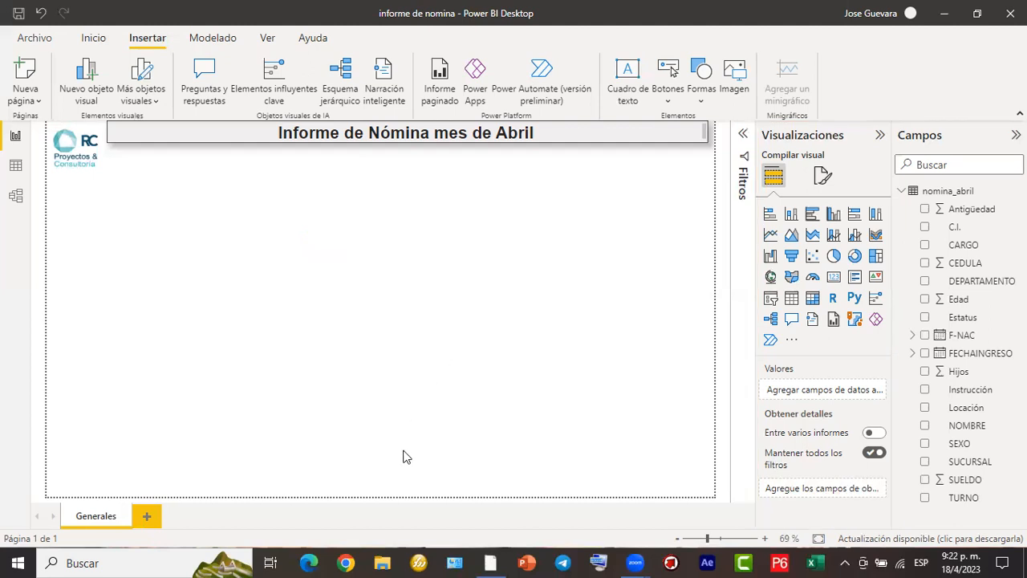
{"action": "mouse_move", "coordinate": [50, 171]}
{"action": "left_mouse_down"}
{"action": "mouse_move", "coordinate": [72, 171]}
{"action": "mouse_move", "coordinate": [133, 208]}
{"action": "mouse_move", "coordinate": [152, 265]}
{"action": "left_mouse_up"}
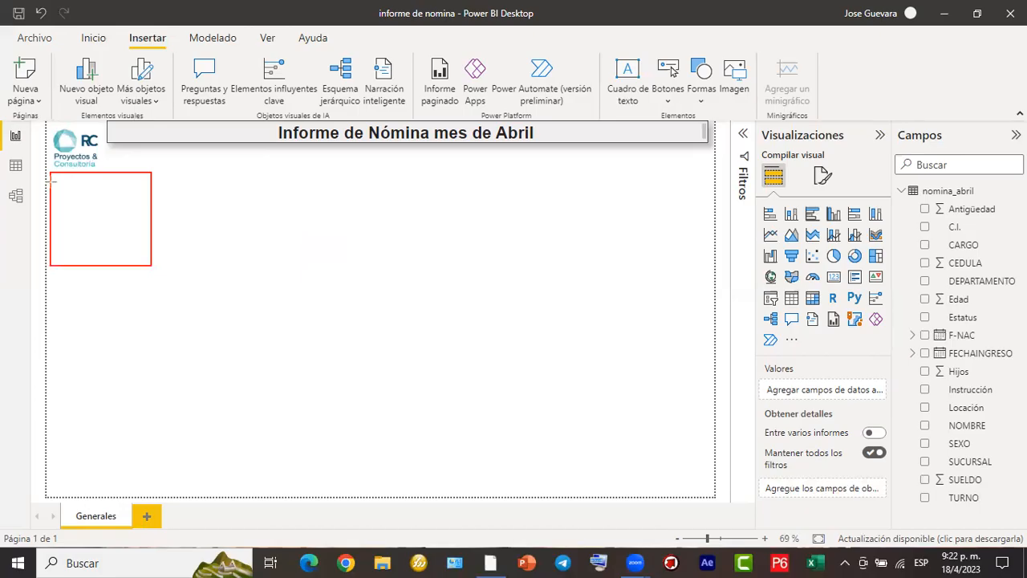
{"action": "mouse_move", "coordinate": [54, 180]}
{"action": "left_mouse_down"}
{"action": "mouse_move", "coordinate": [72, 192]}
{"action": "mouse_move", "coordinate": [69, 236]}
{"action": "left_mouse_up"}
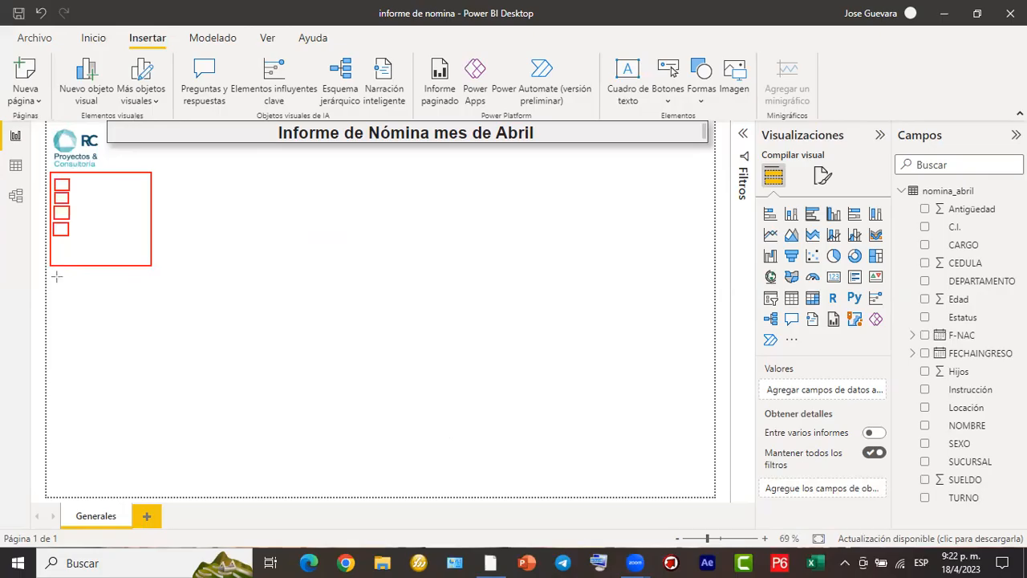
{"action": "left_click_drag", "start_coordinate": [50, 272], "coordinate": [150, 324]}
{"action": "left_click_drag", "start_coordinate": [47, 330], "coordinate": [149, 370]}
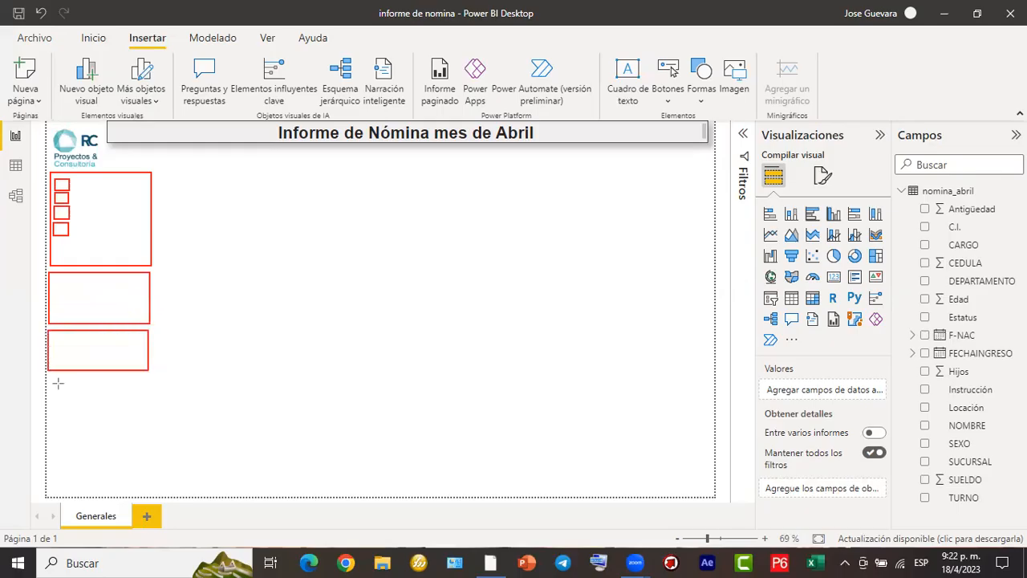
{"action": "left_click_drag", "start_coordinate": [48, 378], "coordinate": [148, 424]}
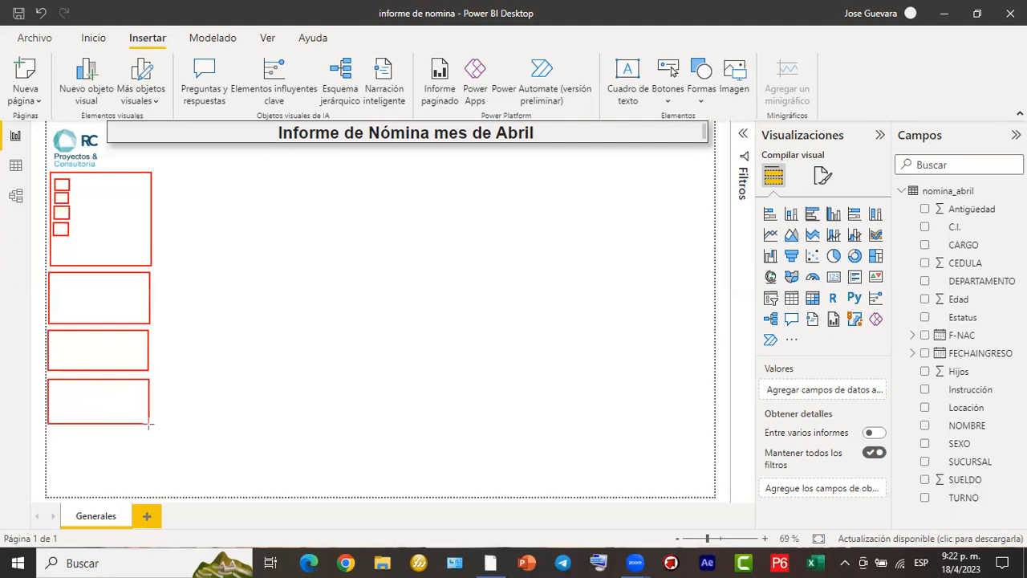
{"action": "left_click_drag", "start_coordinate": [47, 432], "coordinate": [148, 472]}
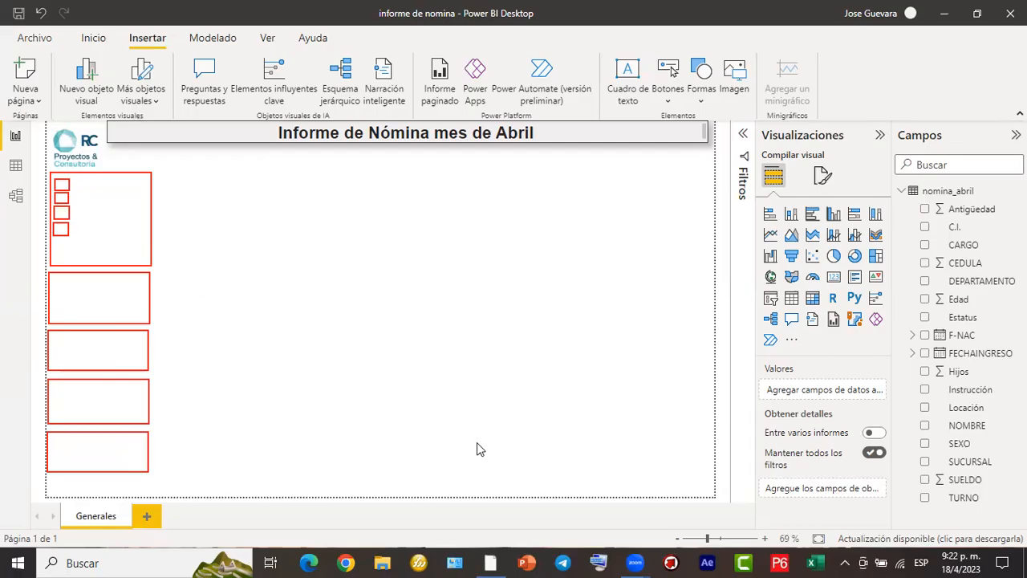
{"action": "left_click", "coordinate": [61, 187]}
{"action": "left_click", "coordinate": [60, 282]}
{"action": "left_click", "coordinate": [59, 338]}
{"action": "left_click", "coordinate": [58, 387]}
{"action": "left_click", "coordinate": [58, 441]}
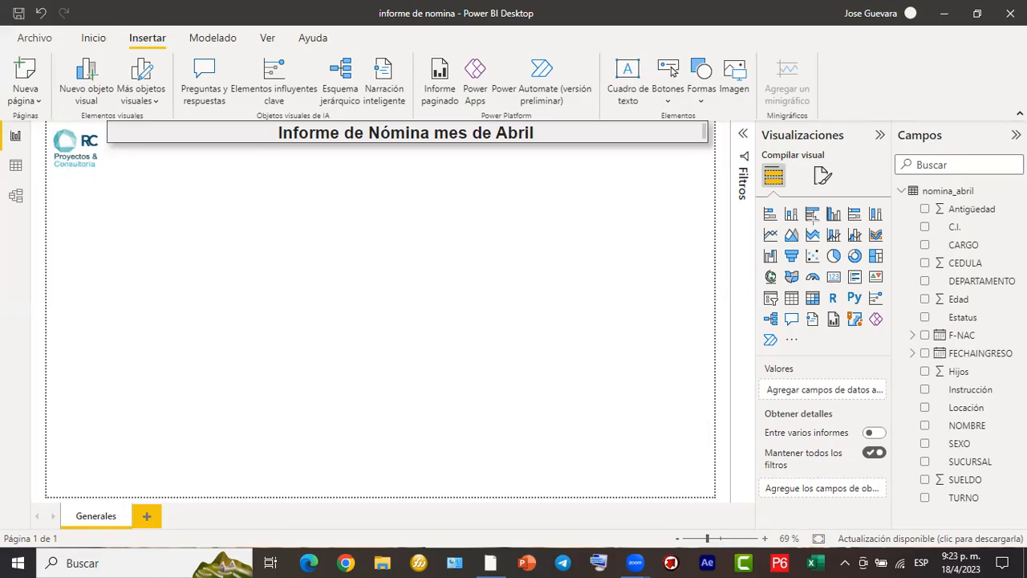
{"action": "mouse_move", "coordinate": [752, 117]}
{"action": "left_mouse_down"}
{"action": "mouse_move", "coordinate": [795, 174]}
{"action": "mouse_move", "coordinate": [901, 398]}
{"action": "left_mouse_up"}
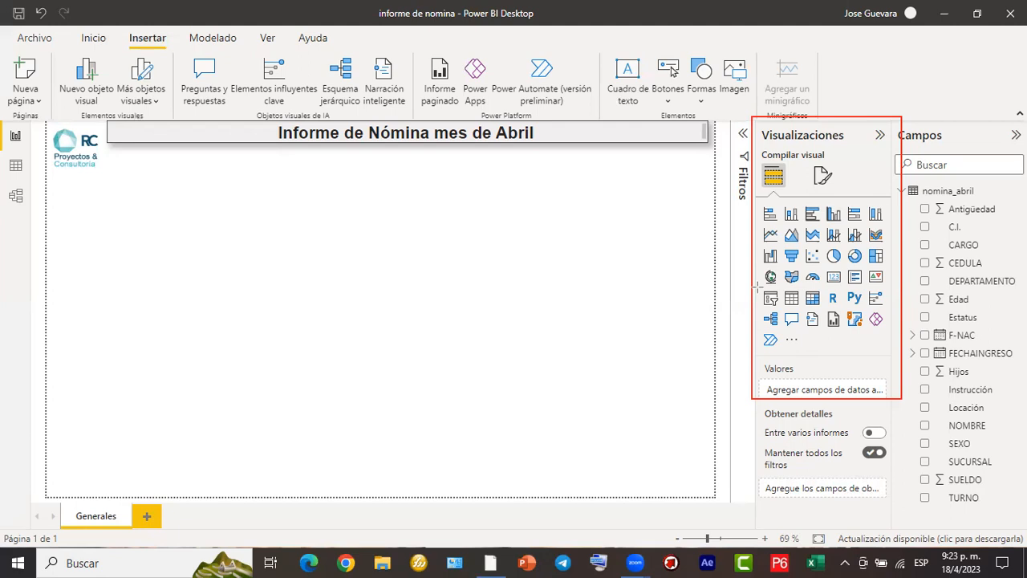
{"action": "left_click_drag", "start_coordinate": [759, 290], "coordinate": [780, 311]}
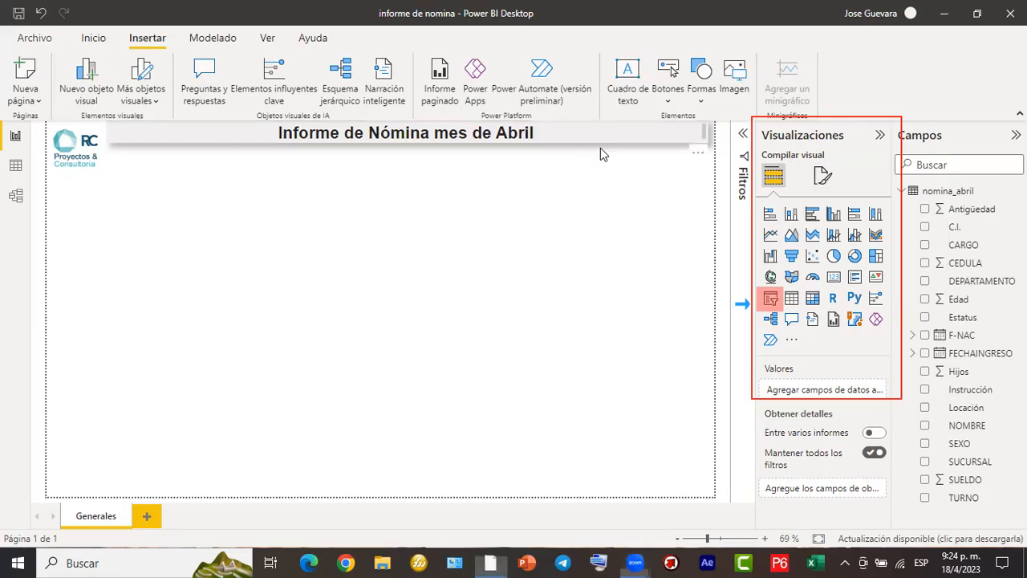
{"action": "left_click", "coordinate": [77, 169]}
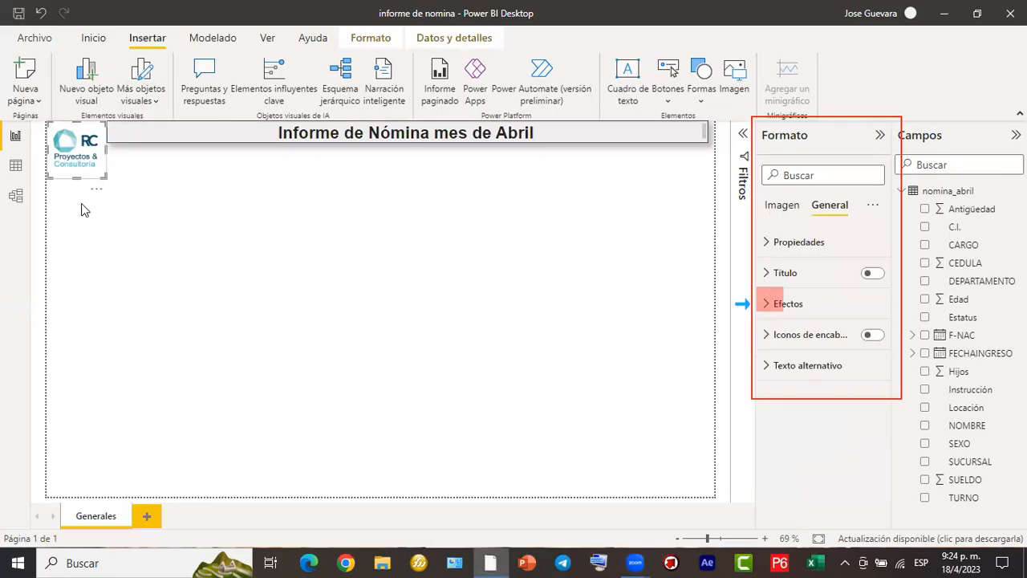
{"action": "double_click", "coordinate": [122, 206]}
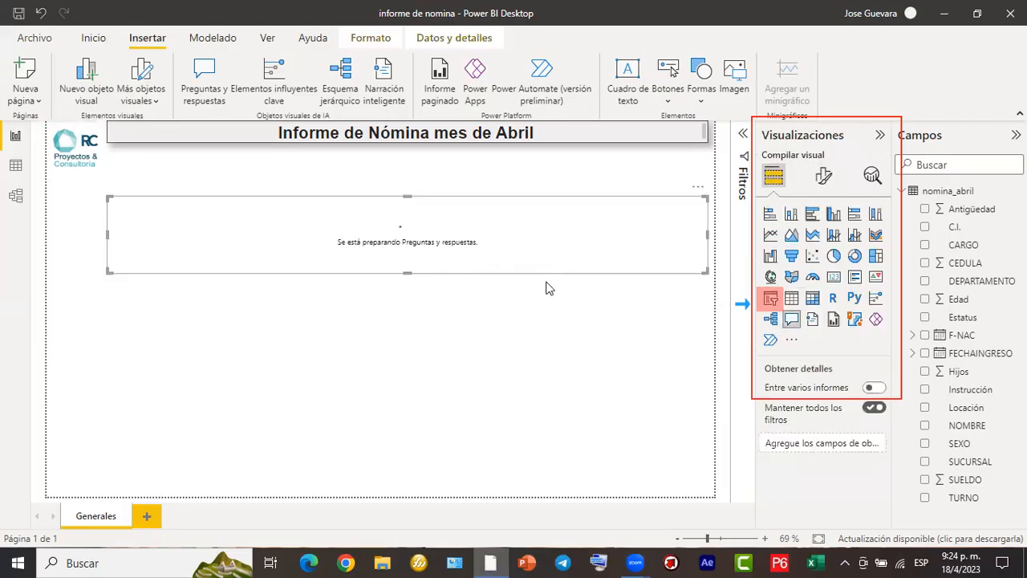
{"action": "key", "text": "Delete"}
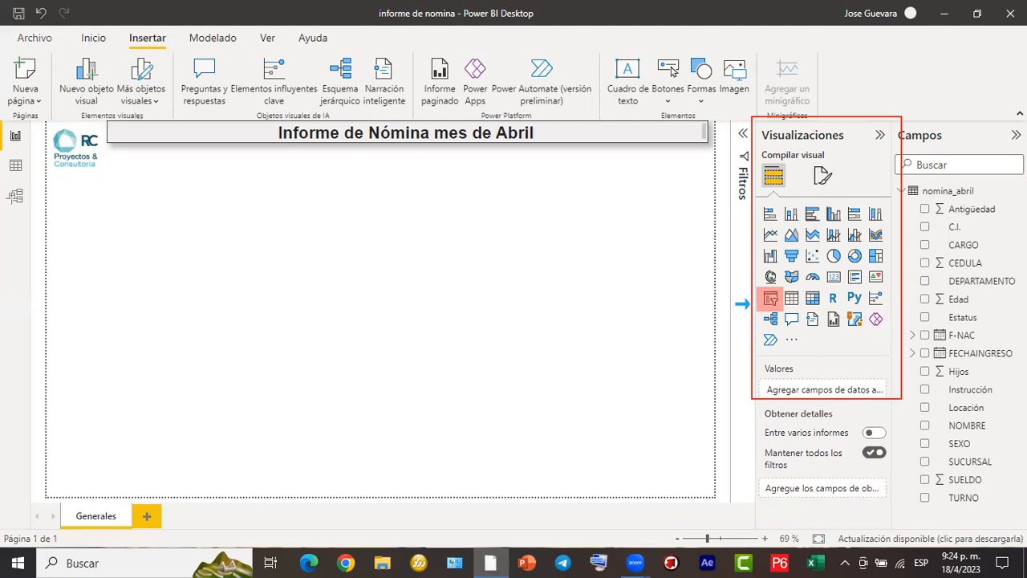
- Add a slicer visual, narrow it to slightly wider than the logo and place it directly below the logo
{"action": "mouse_move", "coordinate": [49, 175]}
{"action": "left_mouse_down"}
{"action": "mouse_move", "coordinate": [128, 251]}
{"action": "mouse_move", "coordinate": [136, 292]}
{"action": "left_mouse_up"}
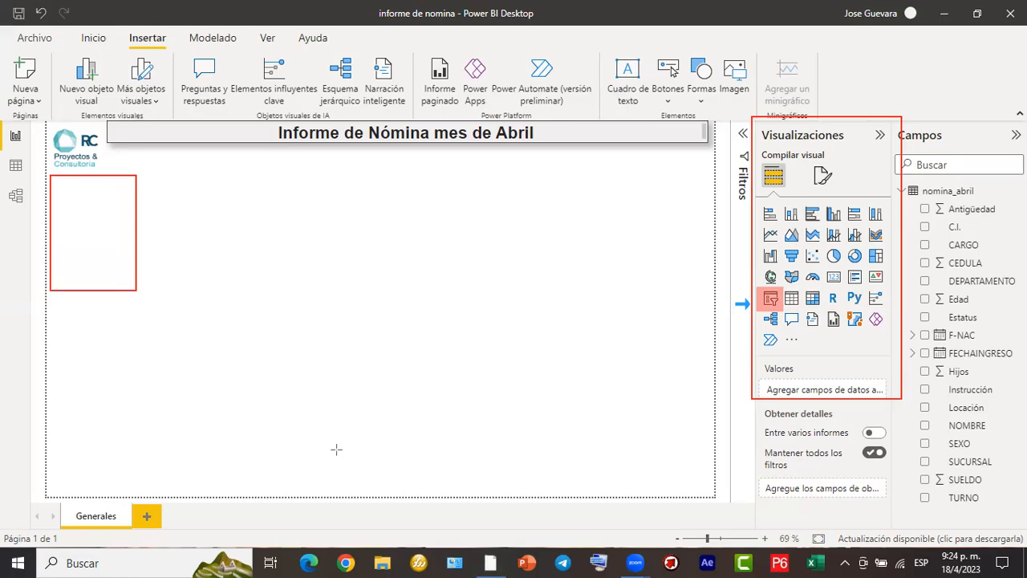
{"action": "left_click", "coordinate": [771, 299]}
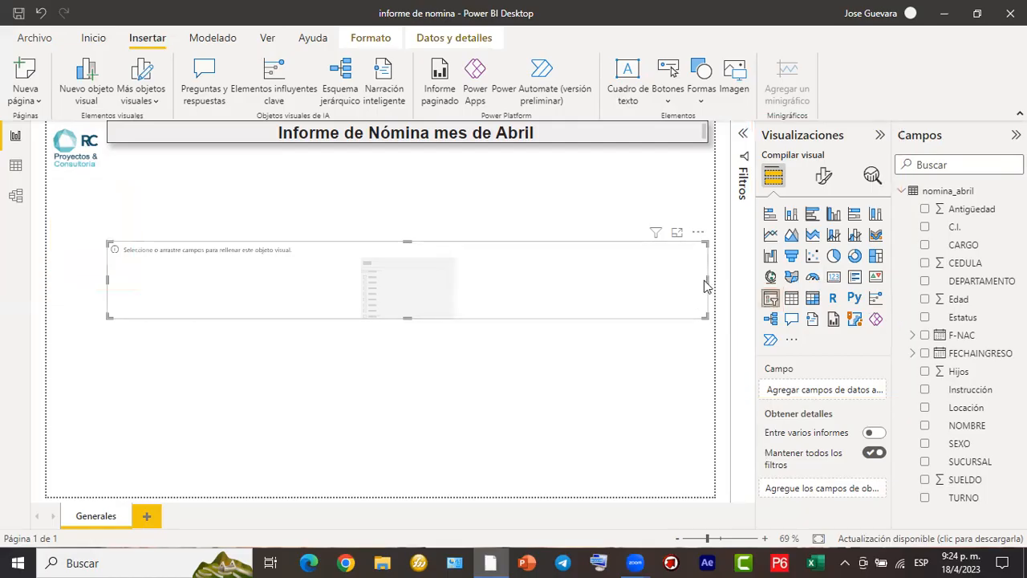
{"action": "left_click_drag", "start_coordinate": [706, 283], "coordinate": [456, 281]}
{"action": "left_click_drag", "start_coordinate": [358, 276], "coordinate": [201, 272]}
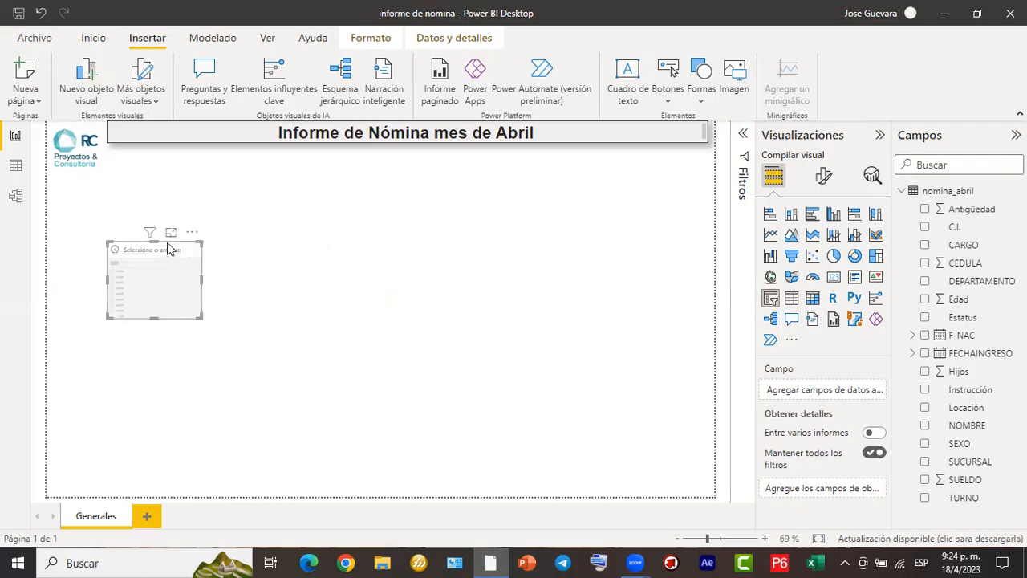
{"action": "left_click_drag", "start_coordinate": [167, 242], "coordinate": [111, 194]}
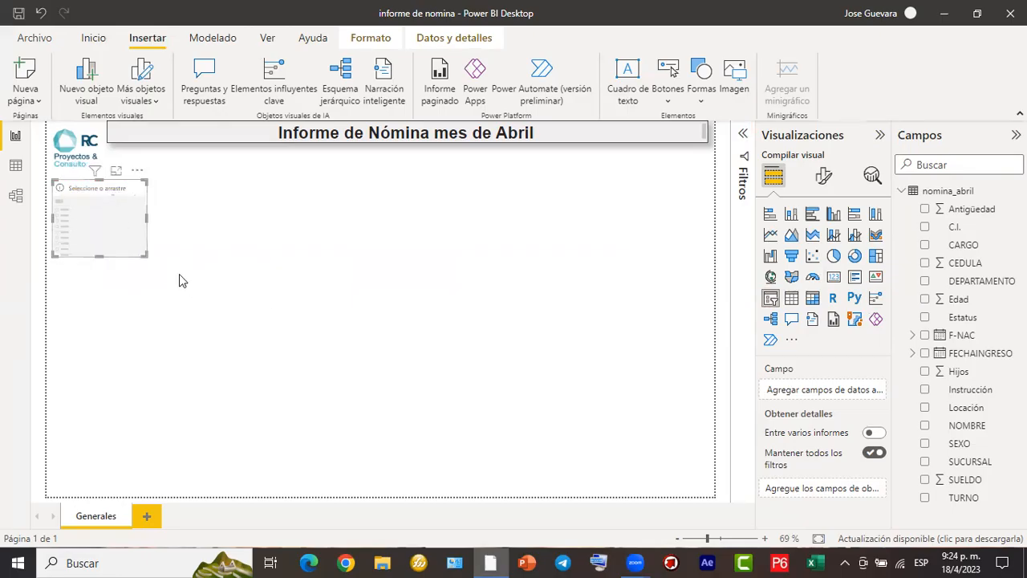
{"action": "left_click_drag", "start_coordinate": [146, 216], "coordinate": [133, 214]}
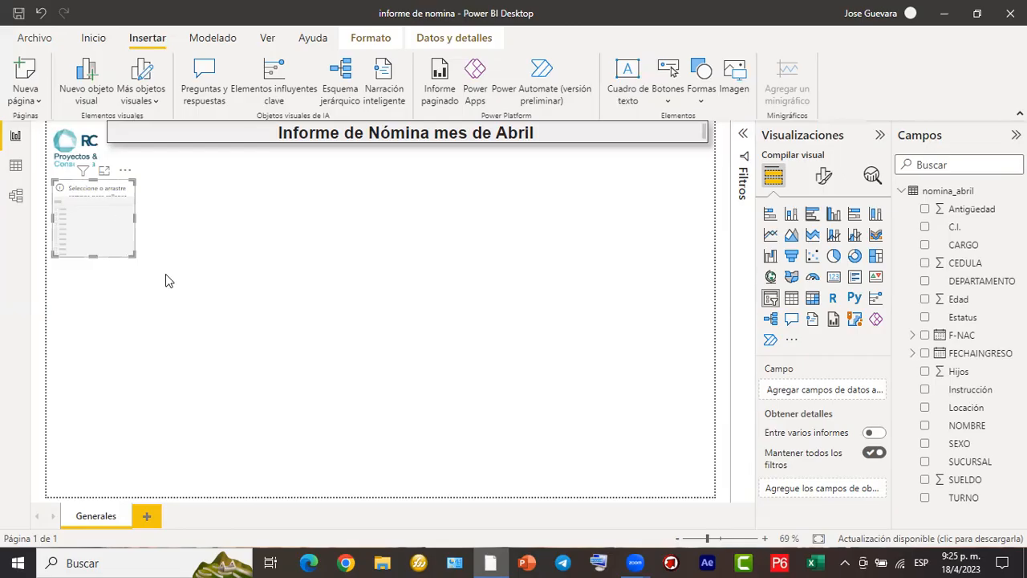
{"action": "mouse_move", "coordinate": [893, 118]}
{"action": "left_mouse_down"}
{"action": "mouse_move", "coordinate": [915, 135]}
{"action": "mouse_move", "coordinate": [1004, 354]}
{"action": "mouse_move", "coordinate": [1026, 544]}
{"action": "left_mouse_up"}
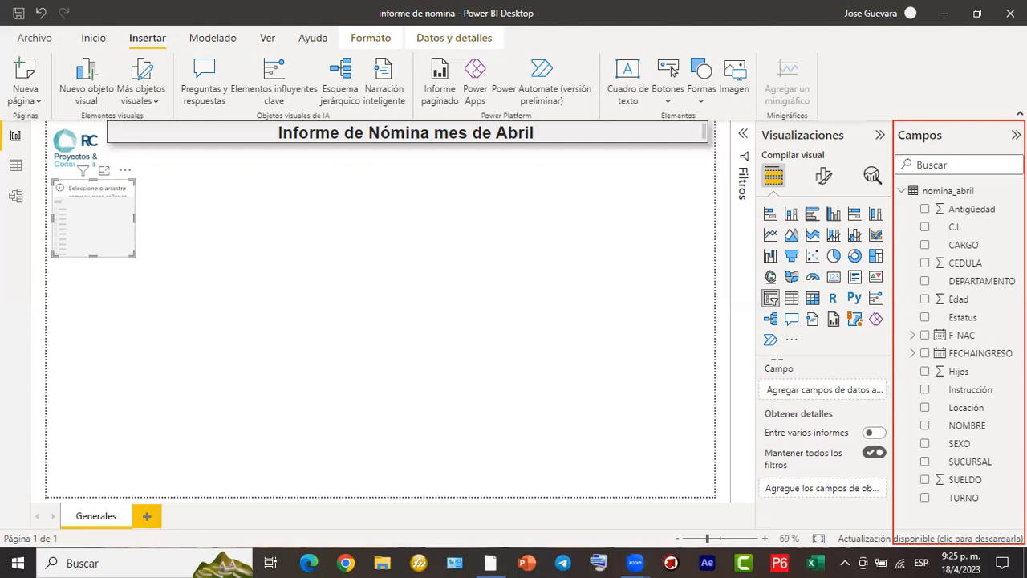
{"action": "mouse_move", "coordinate": [758, 353]}
{"action": "left_mouse_down"}
{"action": "mouse_move", "coordinate": [825, 404]}
{"action": "mouse_move", "coordinate": [888, 517]}
{"action": "mouse_move", "coordinate": [888, 538]}
{"action": "left_mouse_up"}
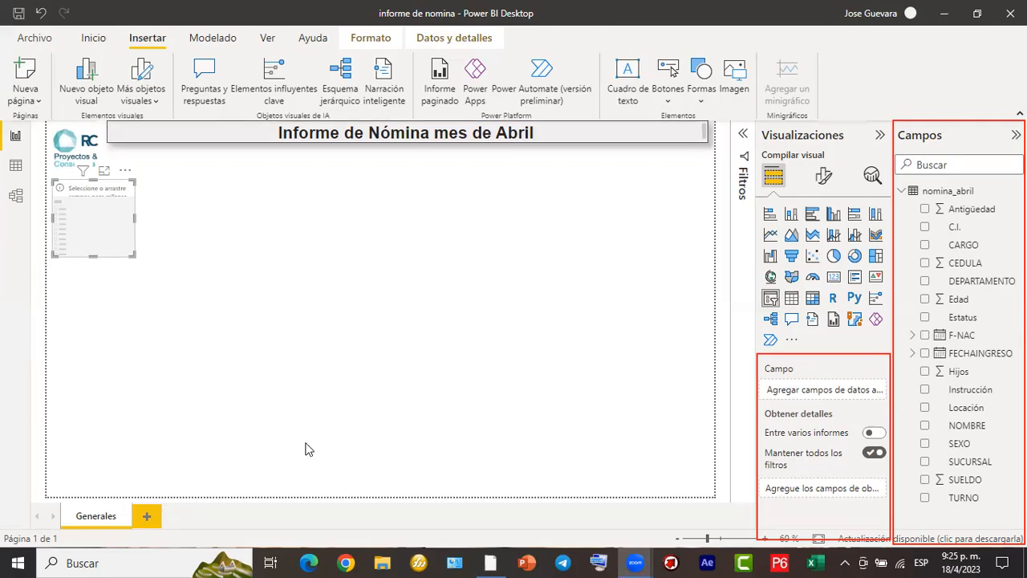
{"action": "left_click_drag", "start_coordinate": [99, 221], "coordinate": [331, 276]}
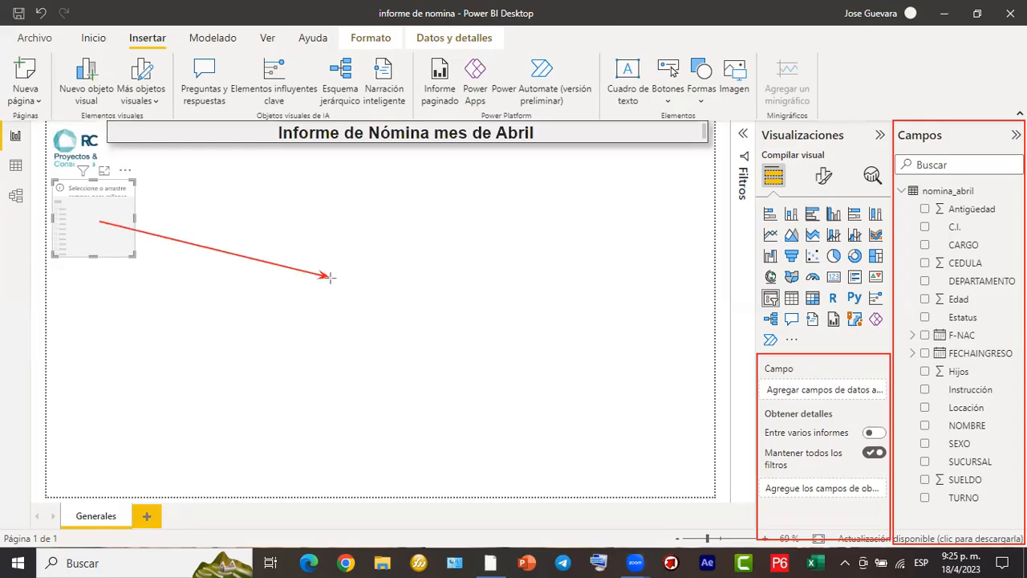
{"action": "mouse_move", "coordinate": [330, 277]}
{"action": "left_mouse_down"}
{"action": "mouse_move", "coordinate": [585, 318]}
{"action": "mouse_move", "coordinate": [766, 386]}
{"action": "left_mouse_up"}
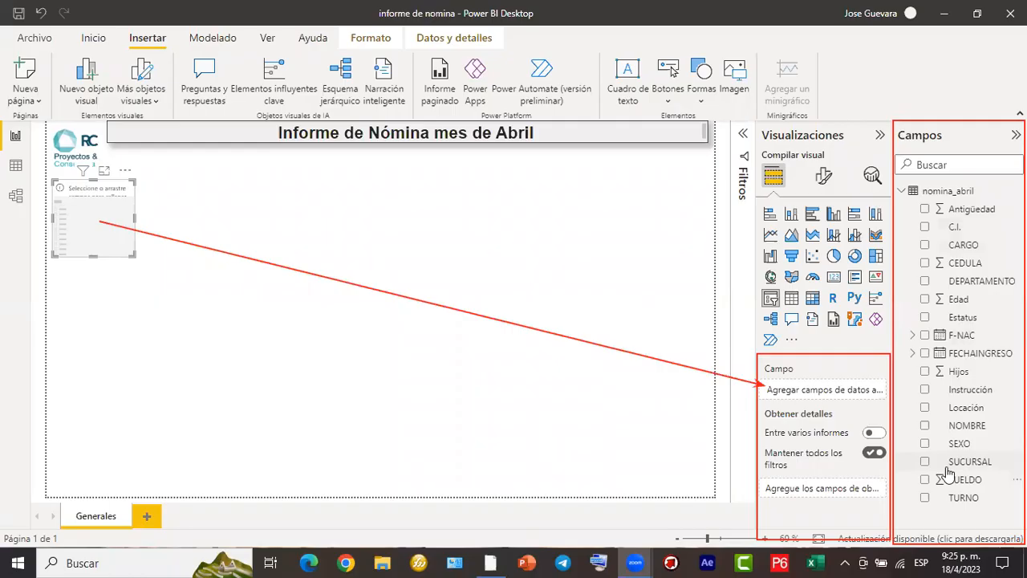
{"action": "left_click_drag", "start_coordinate": [918, 454], "coordinate": [1008, 470]}
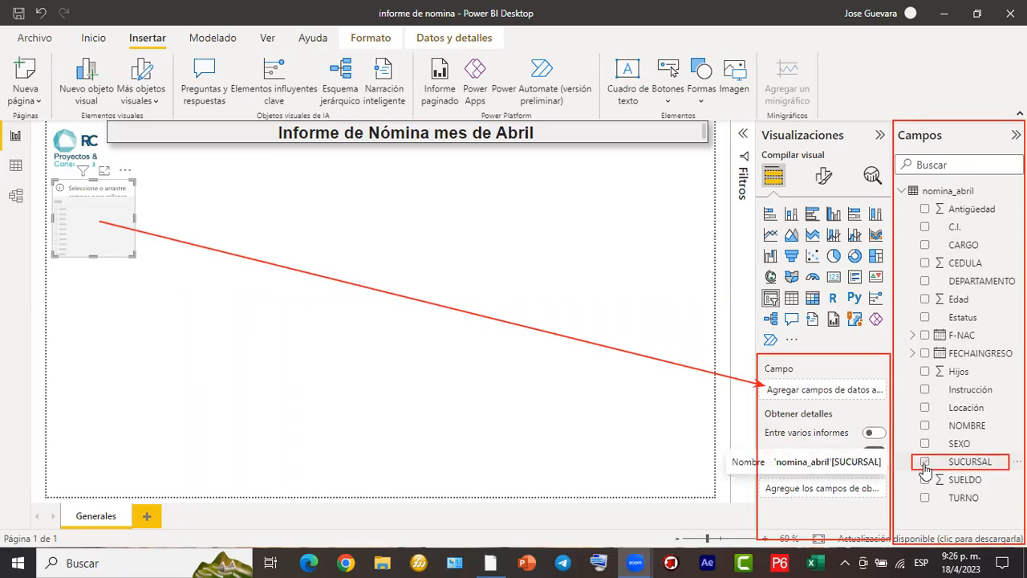
- Assign the SUCURSAL field to the slicer, then widen it slightly and lengthen it until all branches fit
{"action": "left_click_drag", "start_coordinate": [925, 468], "coordinate": [807, 385]}
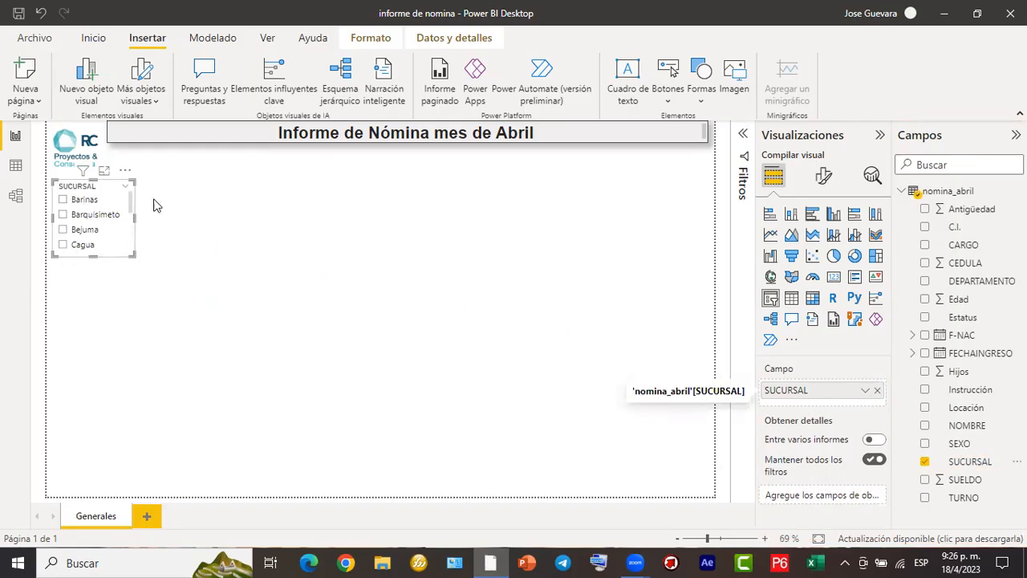
{"action": "left_click_drag", "start_coordinate": [96, 284], "coordinate": [96, 292]}
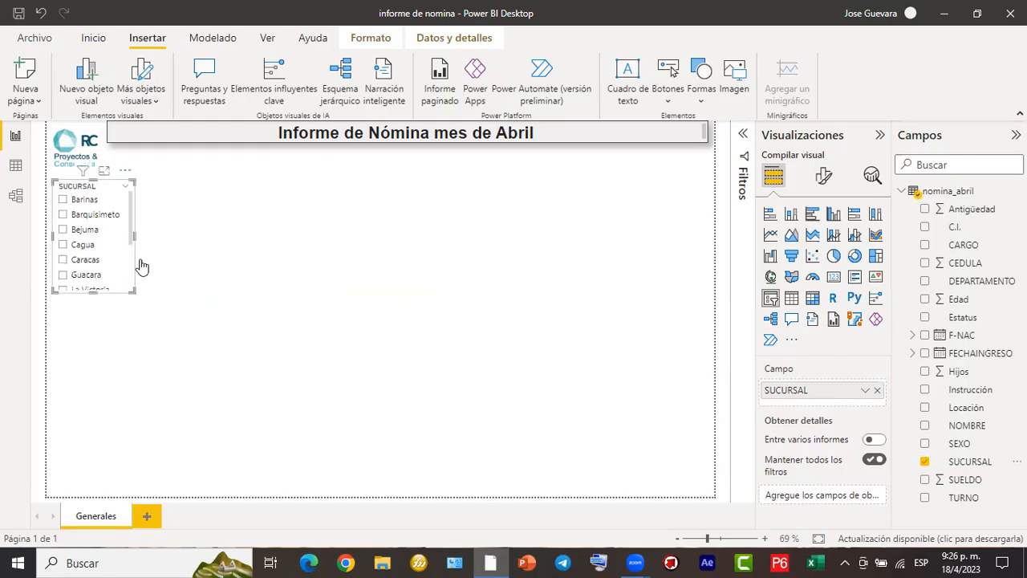
{"action": "left_click_drag", "start_coordinate": [134, 237], "coordinate": [145, 243]}
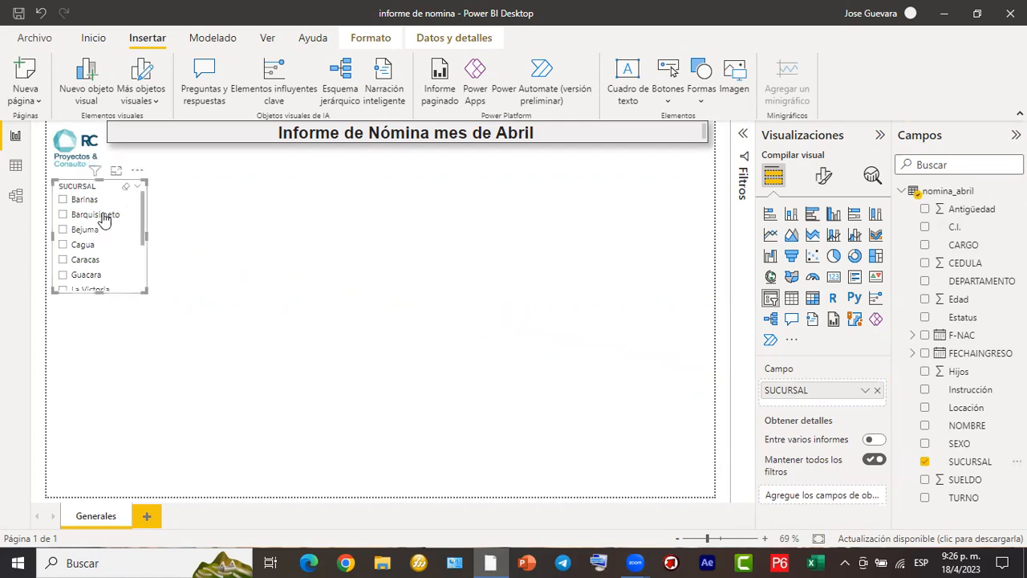
{"action": "scroll", "coordinate": [100, 253], "scroll_direction": "down", "scroll_amount": 3}
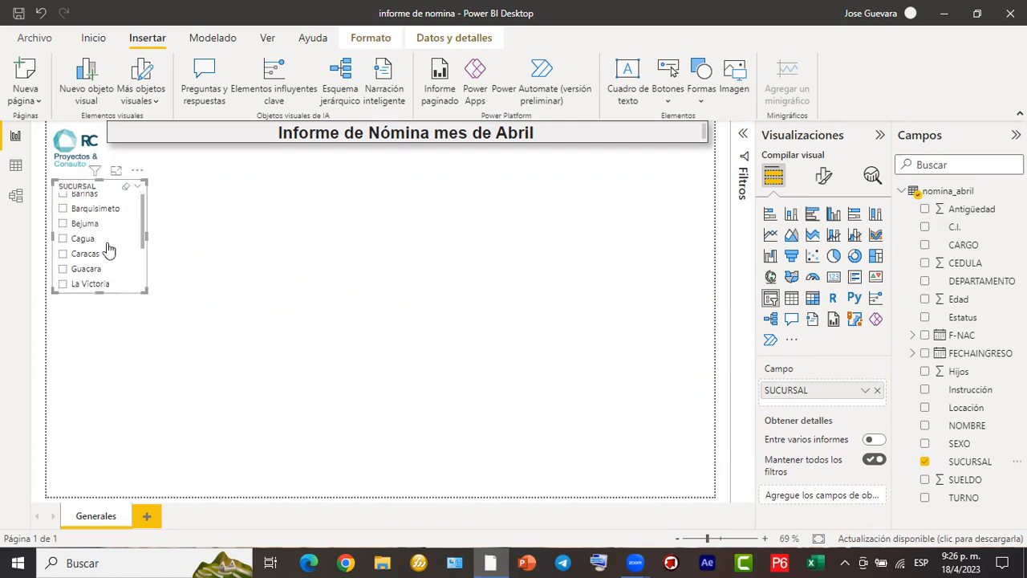
{"action": "left_click_drag", "start_coordinate": [97, 294], "coordinate": [83, 398]}
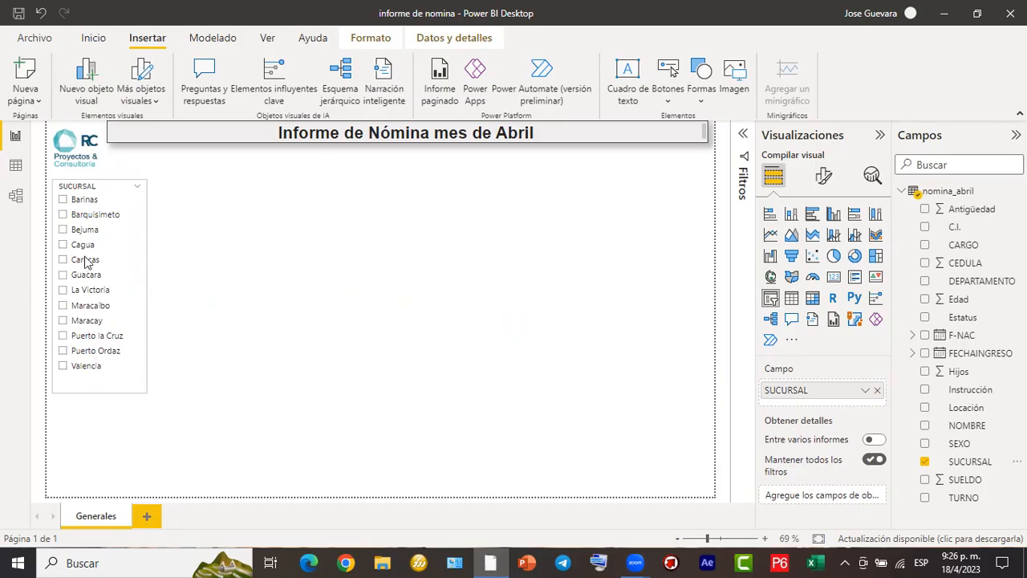
- Move the SUCURSAL slicer to the middle of the page and try selecting single branches such as Barinas and Guacara
{"action": "left_click_drag", "start_coordinate": [112, 191], "coordinate": [395, 194]}
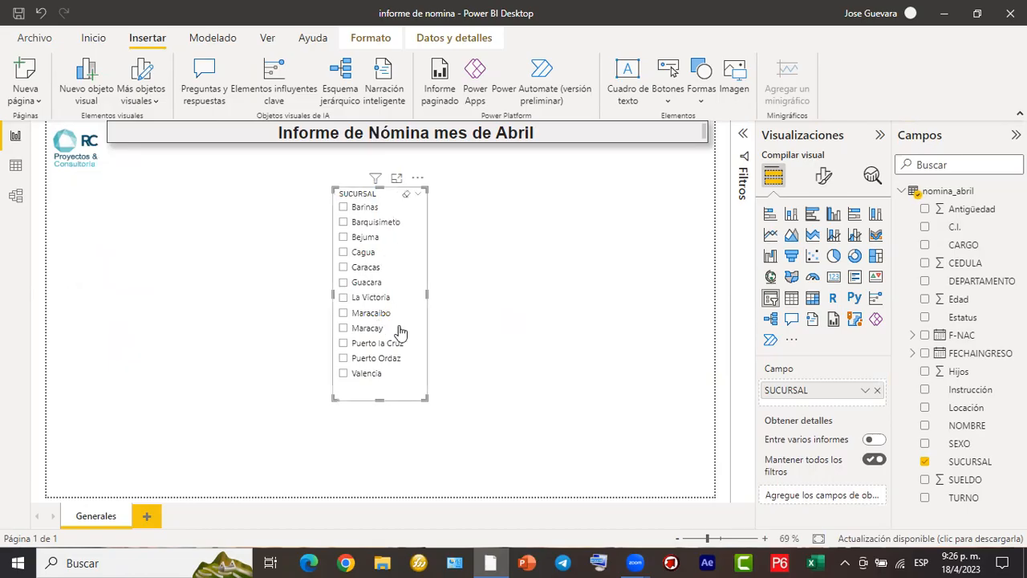
{"action": "left_click", "coordinate": [343, 298]}
{"action": "left_click", "coordinate": [344, 252]}
{"action": "left_click", "coordinate": [344, 207]}
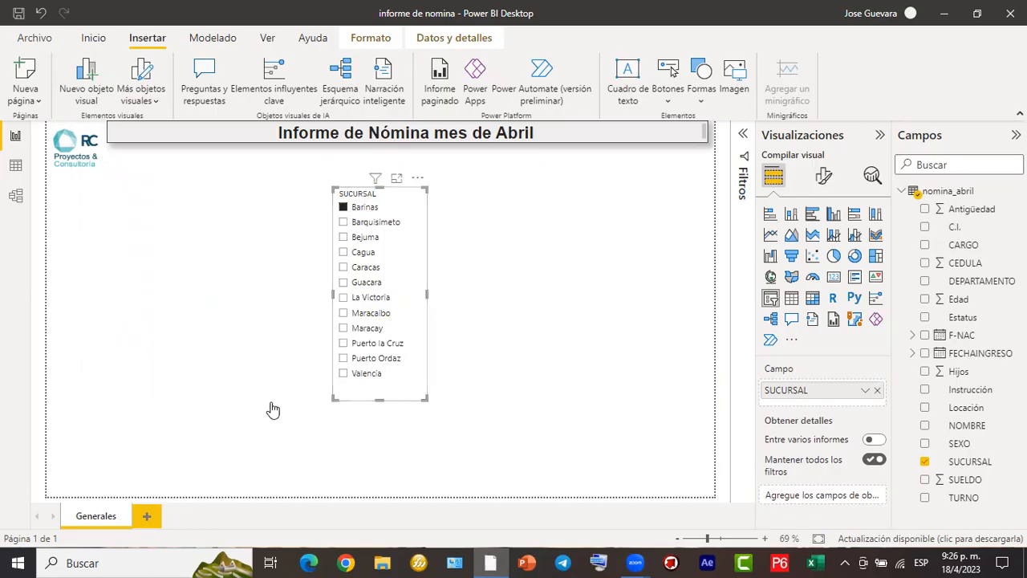
{"action": "left_click", "coordinate": [343, 343]}
{"action": "left_click", "coordinate": [343, 284]}
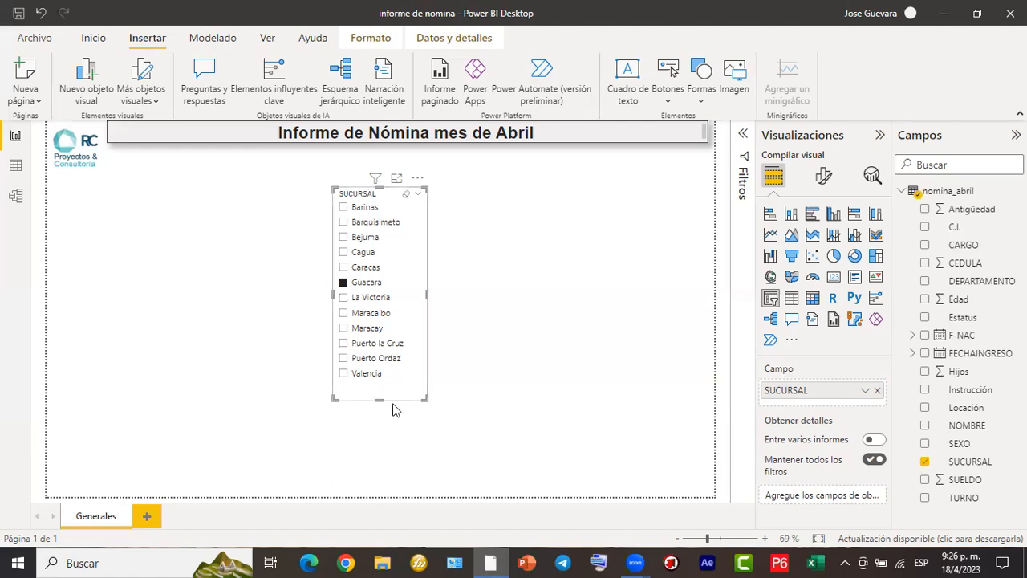
- Shorten the SUCURSAL slicer to about six rows and move it back directly below the logo
{"action": "left_click_drag", "start_coordinate": [379, 399], "coordinate": [401, 294]}
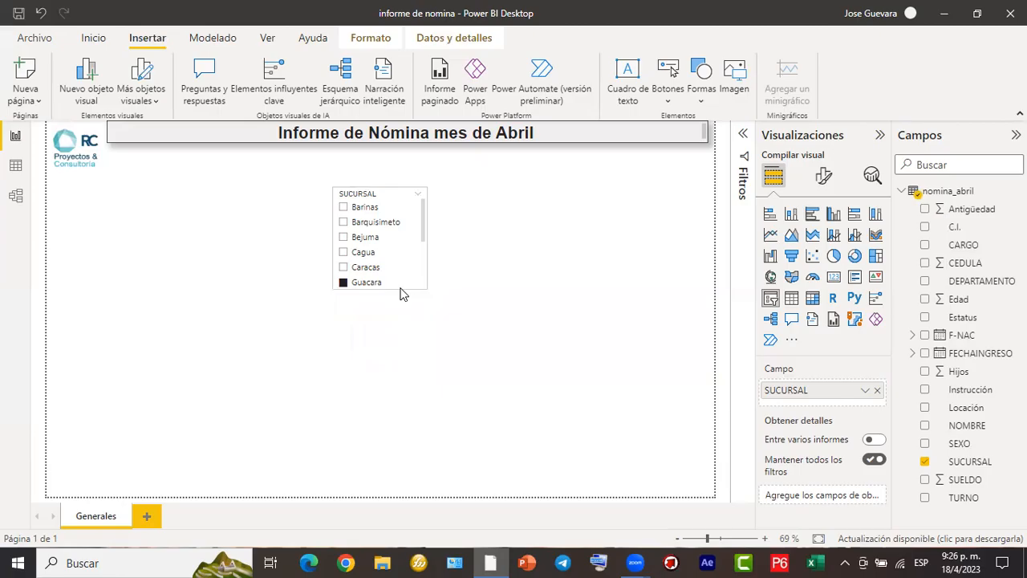
{"action": "left_click_drag", "start_coordinate": [391, 195], "coordinate": [117, 185]}
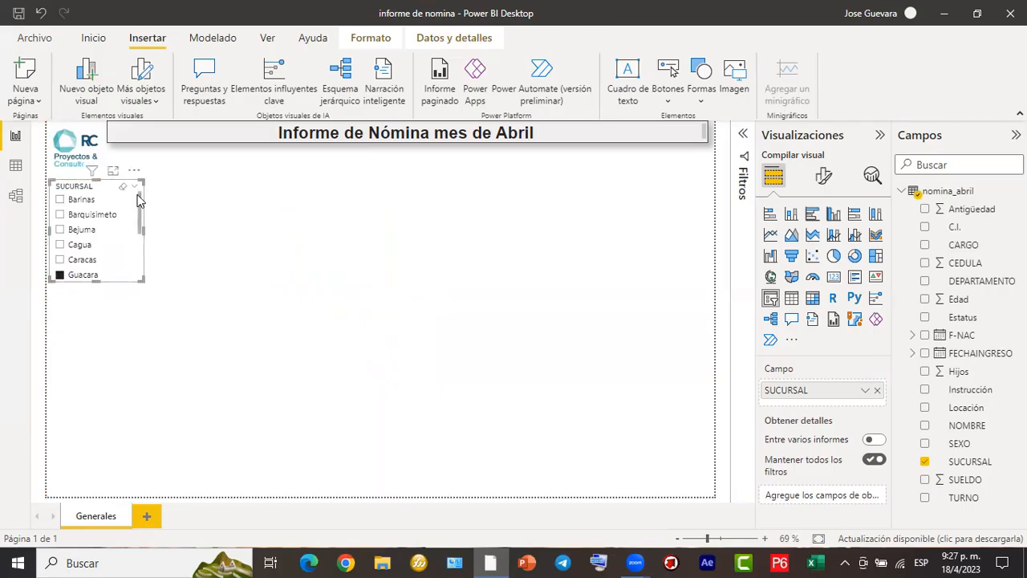
- Look through the slicer's branch list and clear the Guacara selection
{"action": "scroll", "coordinate": [136, 205], "scroll_direction": "down", "scroll_amount": 4}
{"action": "scroll", "coordinate": [136, 202], "scroll_direction": "up", "scroll_amount": 4}
{"action": "scroll", "coordinate": [137, 202], "scroll_direction": "down", "scroll_amount": 4}
{"action": "scroll", "coordinate": [140, 202], "scroll_direction": "up", "scroll_amount": 5}
{"action": "scroll", "coordinate": [141, 202], "scroll_direction": "down", "scroll_amount": 3}
{"action": "scroll", "coordinate": [143, 215], "scroll_direction": "up", "scroll_amount": 1}
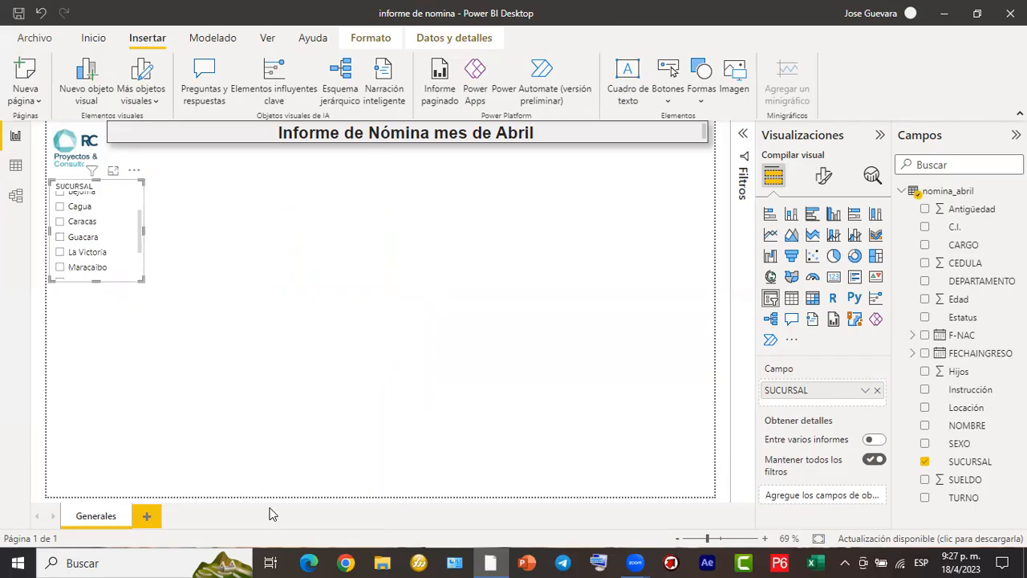
{"action": "mouse_move", "coordinate": [189, 202]}
{"action": "left_mouse_down"}
{"action": "mouse_move", "coordinate": [207, 238]}
{"action": "mouse_move", "coordinate": [226, 239]}
{"action": "left_mouse_up"}
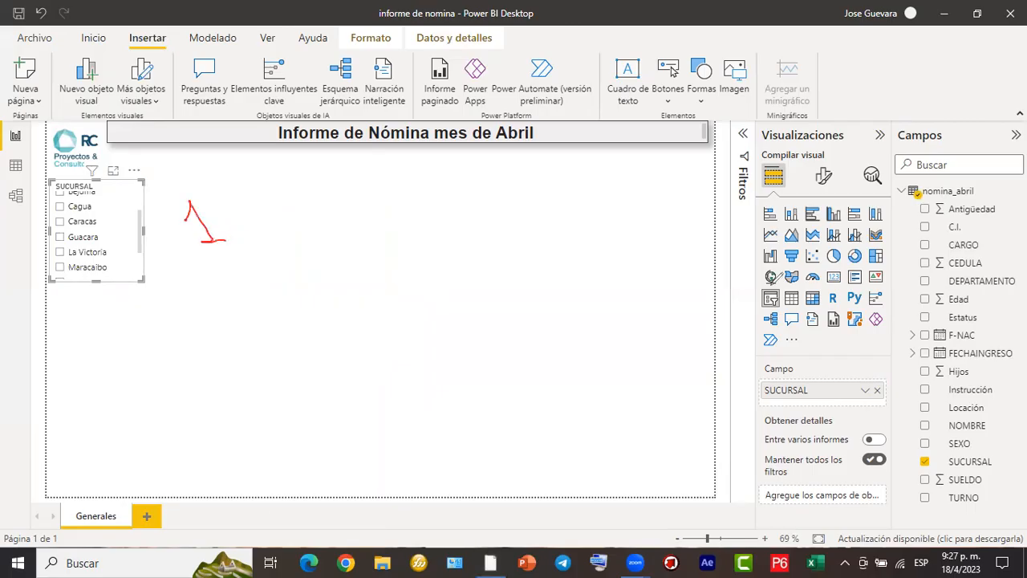
{"action": "mouse_move", "coordinate": [788, 283]}
{"action": "left_mouse_down"}
{"action": "mouse_move", "coordinate": [760, 296]}
{"action": "mouse_move", "coordinate": [790, 298]}
{"action": "mouse_move", "coordinate": [560, 210]}
{"action": "mouse_move", "coordinate": [195, 183]}
{"action": "mouse_move", "coordinate": [156, 191]}
{"action": "mouse_move", "coordinate": [159, 207]}
{"action": "left_mouse_up"}
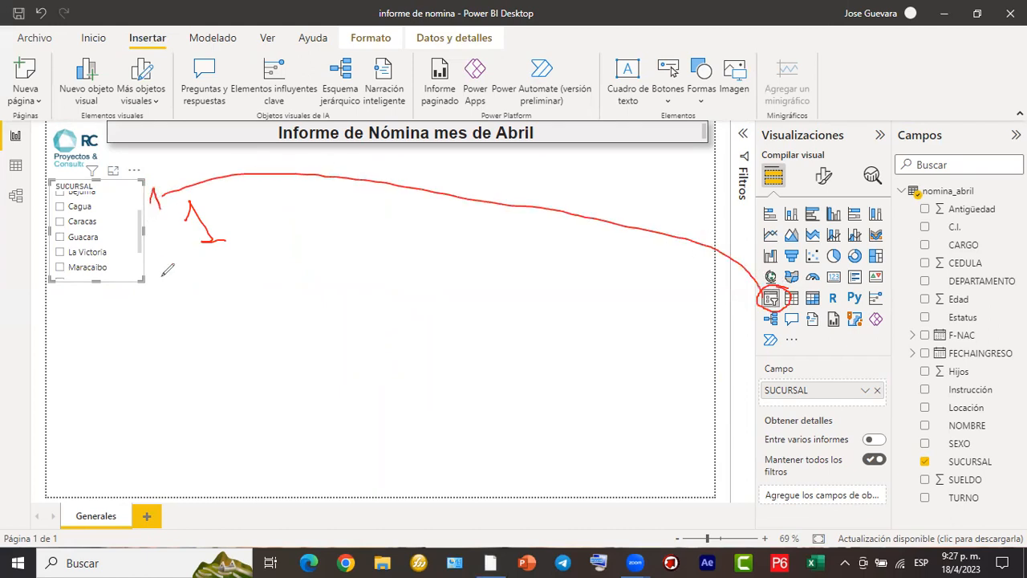
{"action": "mouse_move", "coordinate": [128, 258]}
{"action": "left_mouse_down"}
{"action": "mouse_move", "coordinate": [201, 297]}
{"action": "mouse_move", "coordinate": [549, 391]}
{"action": "mouse_move", "coordinate": [739, 394]}
{"action": "mouse_move", "coordinate": [763, 404]}
{"action": "left_mouse_up"}
{"action": "mouse_move", "coordinate": [451, 340]}
{"action": "left_mouse_down"}
{"action": "mouse_move", "coordinate": [433, 345]}
{"action": "mouse_move", "coordinate": [441, 364]}
{"action": "mouse_move", "coordinate": [477, 369]}
{"action": "left_mouse_up"}
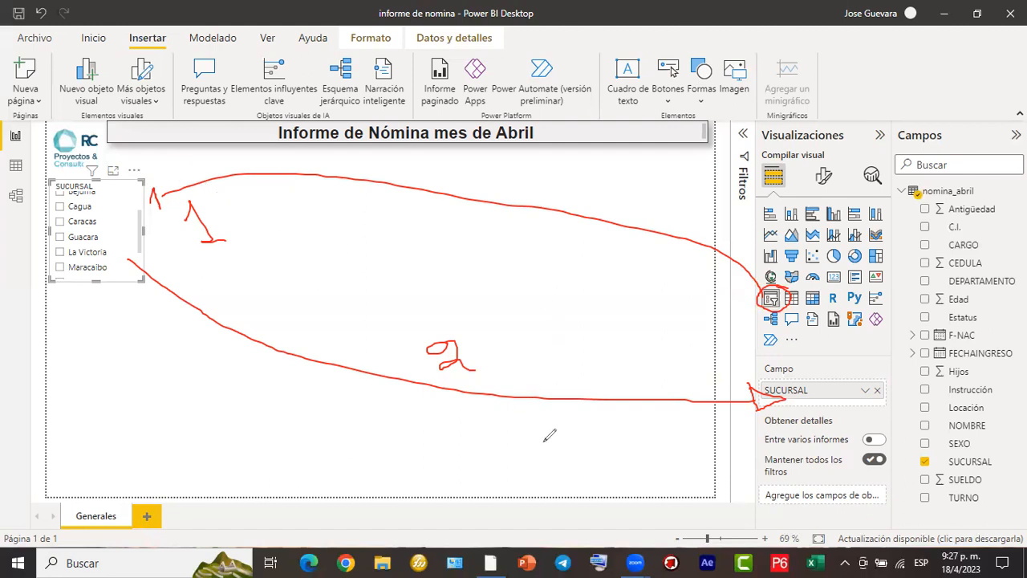
{"action": "mouse_move", "coordinate": [451, 358]}
{"action": "left_mouse_down"}
{"action": "mouse_move", "coordinate": [738, 400]}
{"action": "mouse_move", "coordinate": [447, 314]}
{"action": "mouse_move", "coordinate": [151, 184]}
{"action": "mouse_move", "coordinate": [693, 276]}
{"action": "mouse_move", "coordinate": [798, 306]}
{"action": "left_mouse_up"}
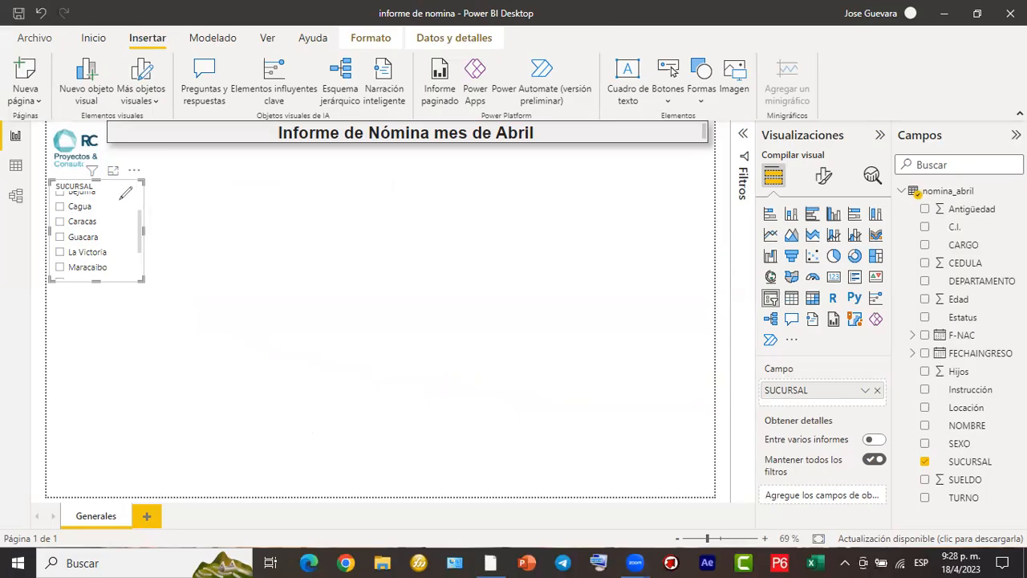
{"action": "mouse_move", "coordinate": [101, 189]}
{"action": "left_mouse_down"}
{"action": "mouse_move", "coordinate": [313, 100]}
{"action": "mouse_move", "coordinate": [497, 72]}
{"action": "mouse_move", "coordinate": [642, 76]}
{"action": "mouse_move", "coordinate": [740, 102]}
{"action": "mouse_move", "coordinate": [789, 131]}
{"action": "mouse_move", "coordinate": [809, 160]}
{"action": "mouse_move", "coordinate": [826, 153]}
{"action": "mouse_move", "coordinate": [799, 172]}
{"action": "mouse_move", "coordinate": [839, 199]}
{"action": "mouse_move", "coordinate": [862, 175]}
{"action": "mouse_move", "coordinate": [822, 149]}
{"action": "mouse_move", "coordinate": [802, 170]}
{"action": "mouse_move", "coordinate": [835, 192]}
{"action": "mouse_move", "coordinate": [833, 156]}
{"action": "left_mouse_up"}
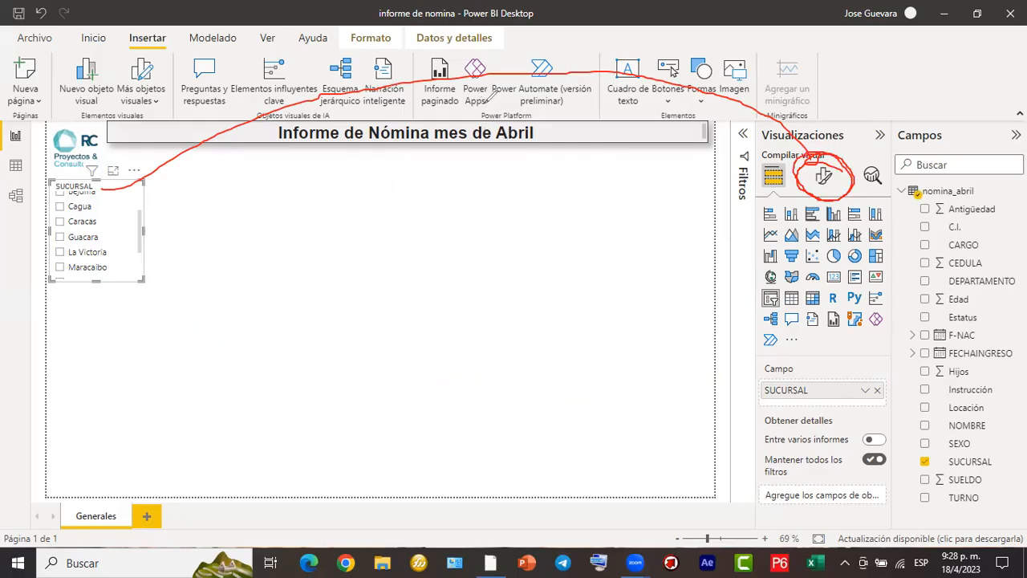
{"action": "mouse_move", "coordinate": [424, 104]}
{"action": "left_mouse_down"}
{"action": "mouse_move", "coordinate": [490, 111]}
{"action": "mouse_move", "coordinate": [483, 99]}
{"action": "mouse_move", "coordinate": [536, 99]}
{"action": "mouse_move", "coordinate": [550, 84]}
{"action": "mouse_move", "coordinate": [558, 106]}
{"action": "mouse_move", "coordinate": [574, 82]}
{"action": "mouse_move", "coordinate": [590, 95]}
{"action": "mouse_move", "coordinate": [601, 85]}
{"action": "mouse_move", "coordinate": [606, 98]}
{"action": "mouse_move", "coordinate": [631, 89]}
{"action": "mouse_move", "coordinate": [620, 115]}
{"action": "left_mouse_up"}
{"action": "left_click", "coordinate": [457, 377]}
- Open the SUCURSAL slicer's formatting options and review both its visual-specific and general settings
{"action": "left_click", "coordinate": [825, 175]}
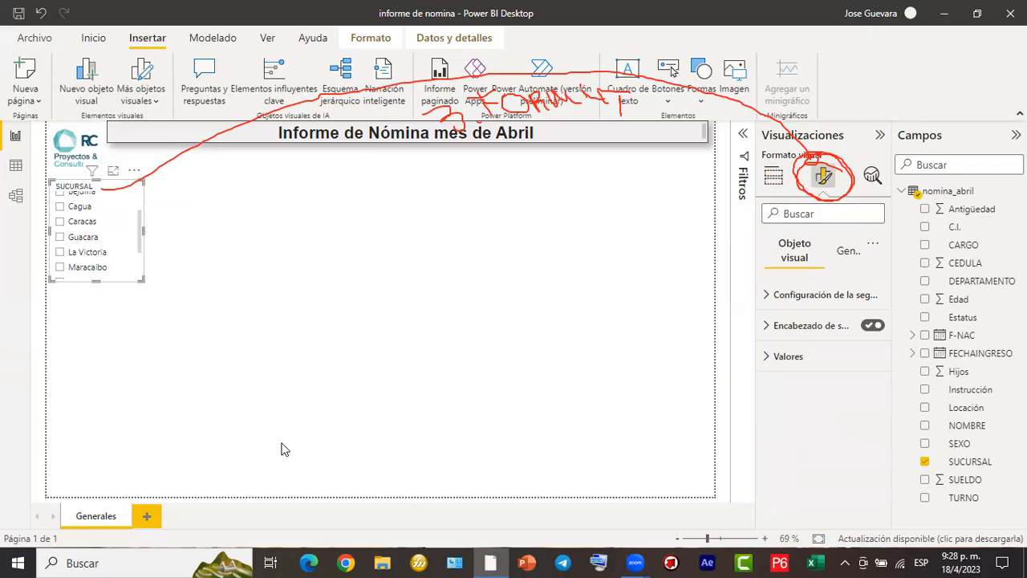
{"action": "left_click_drag", "start_coordinate": [758, 223], "coordinate": [818, 270]}
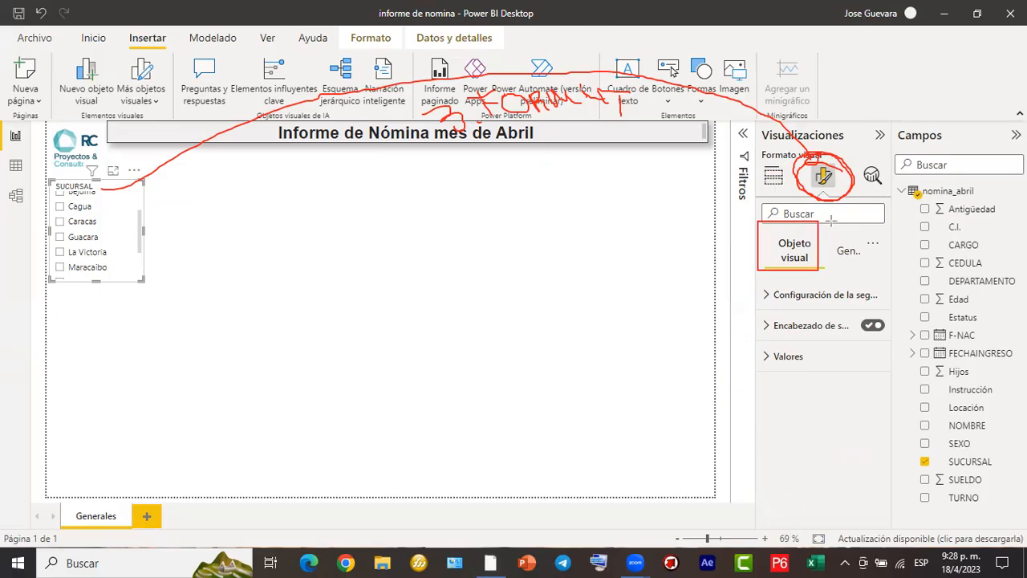
{"action": "left_click_drag", "start_coordinate": [832, 225], "coordinate": [886, 270]}
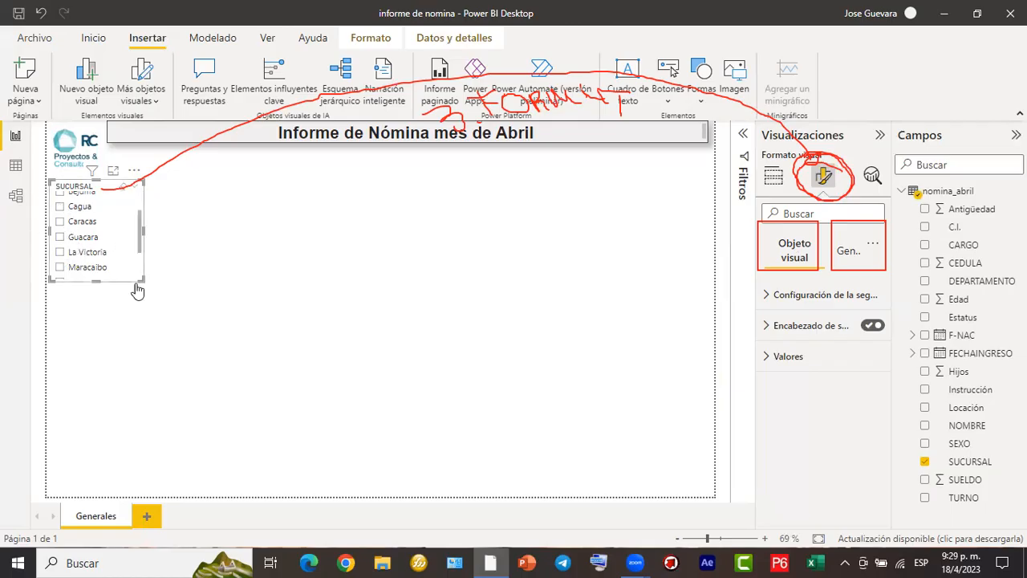
{"action": "left_click", "coordinate": [844, 267]}
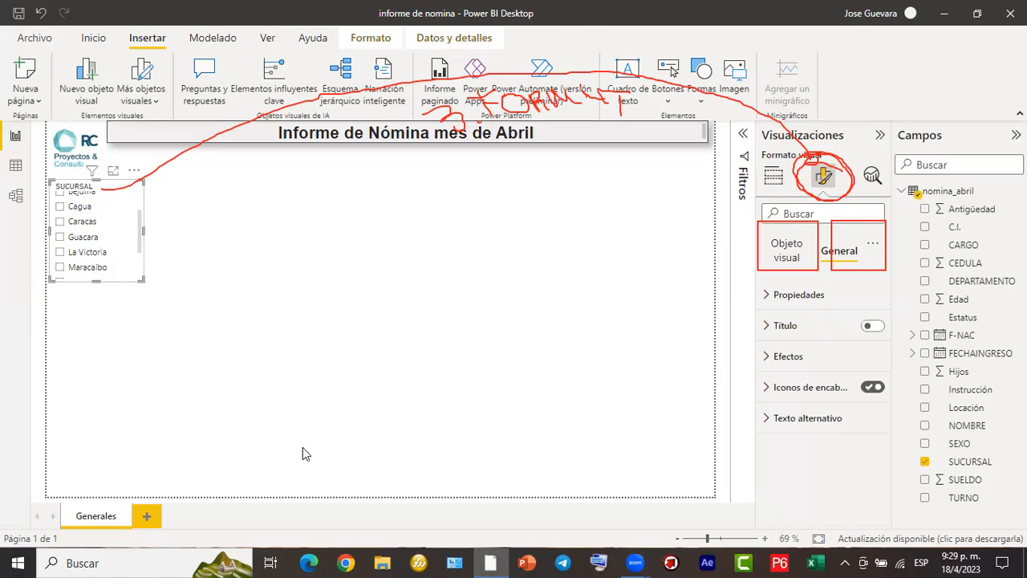
{"action": "left_click", "coordinate": [797, 252]}
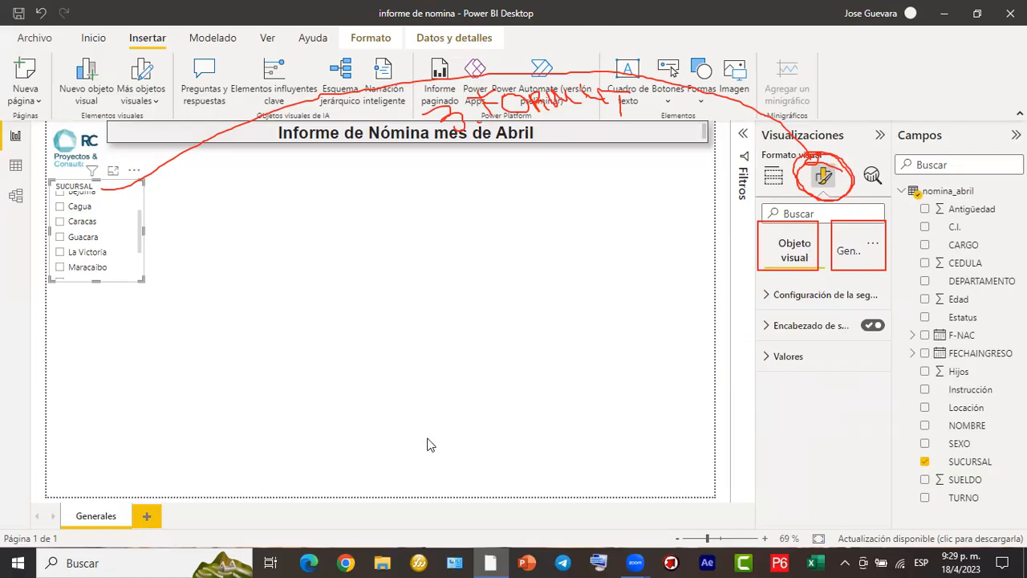
{"action": "left_click_drag", "start_coordinate": [832, 250], "coordinate": [887, 236]}
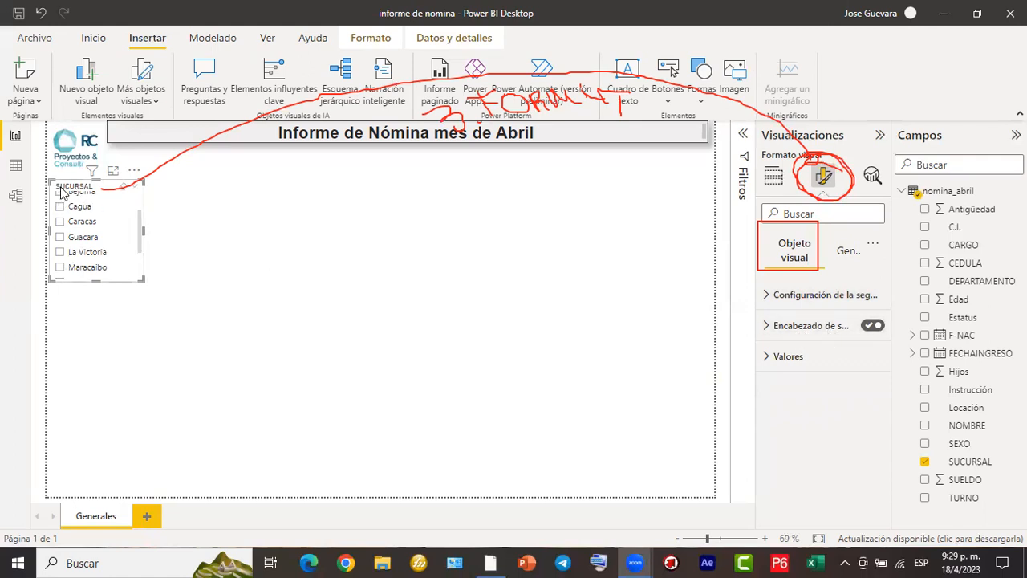
- Hide the SUCURSAL slicer's header and show it again
{"action": "left_click", "coordinate": [871, 327]}
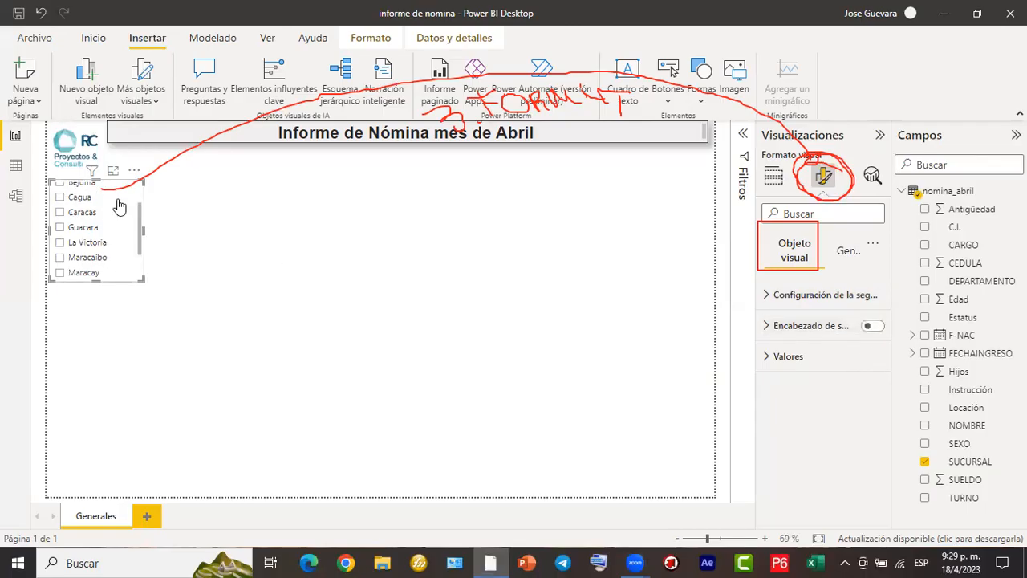
{"action": "scroll", "coordinate": [140, 217], "scroll_direction": "up", "scroll_amount": 2}
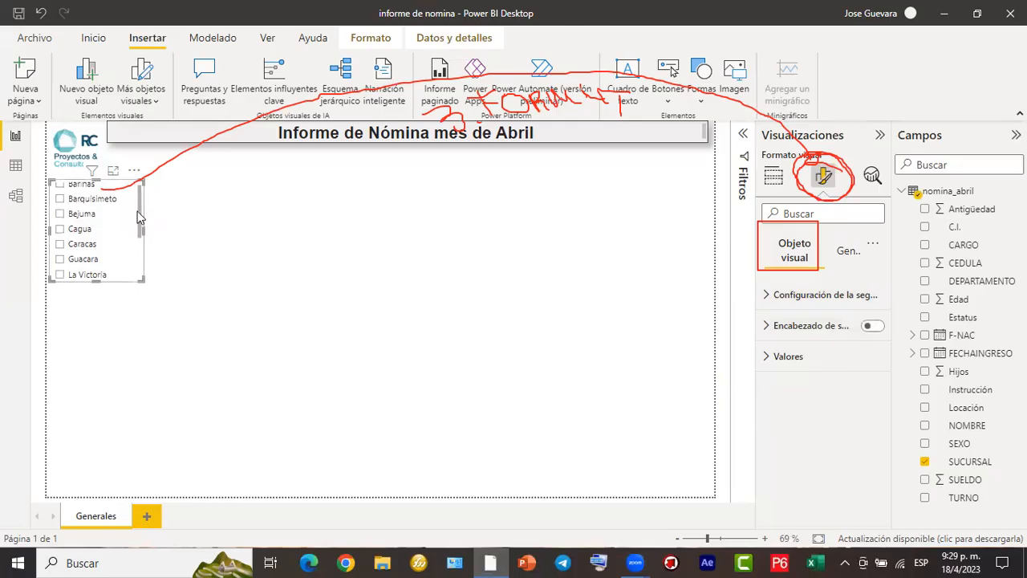
{"action": "left_click", "coordinate": [873, 325]}
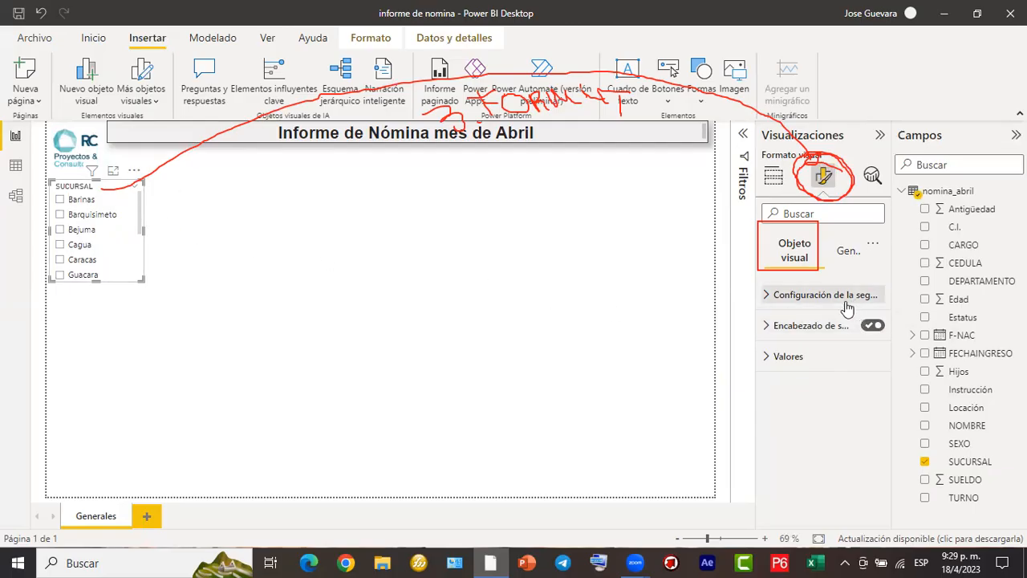
- Expand the slicer's orientation options and lengthen the SUCURSAL slicer to about eleven branch rows
{"action": "left_click", "coordinate": [768, 295]}
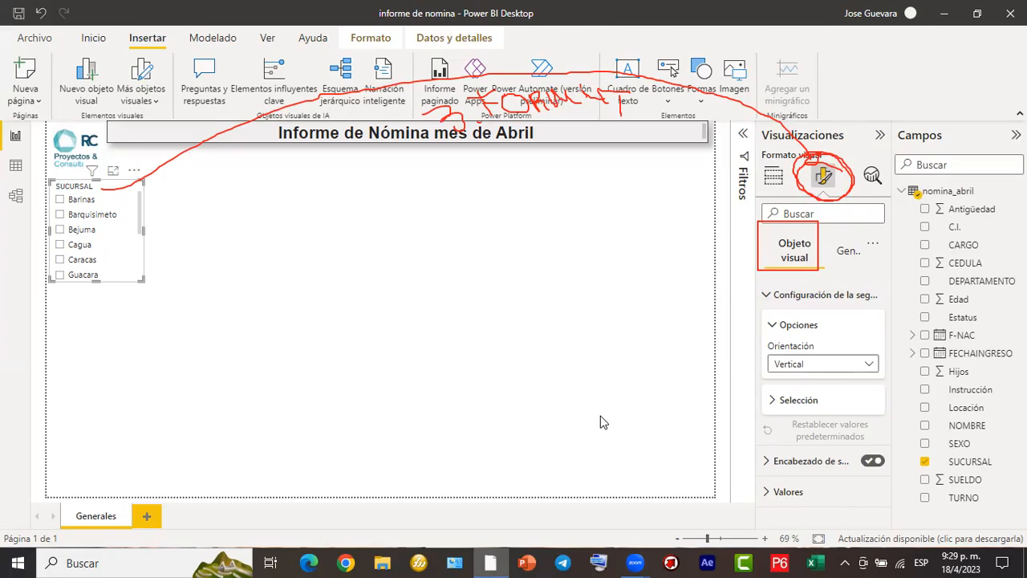
{"action": "mouse_move", "coordinate": [761, 339]}
{"action": "left_mouse_down"}
{"action": "mouse_move", "coordinate": [844, 379]}
{"action": "mouse_move", "coordinate": [889, 383]}
{"action": "left_mouse_up"}
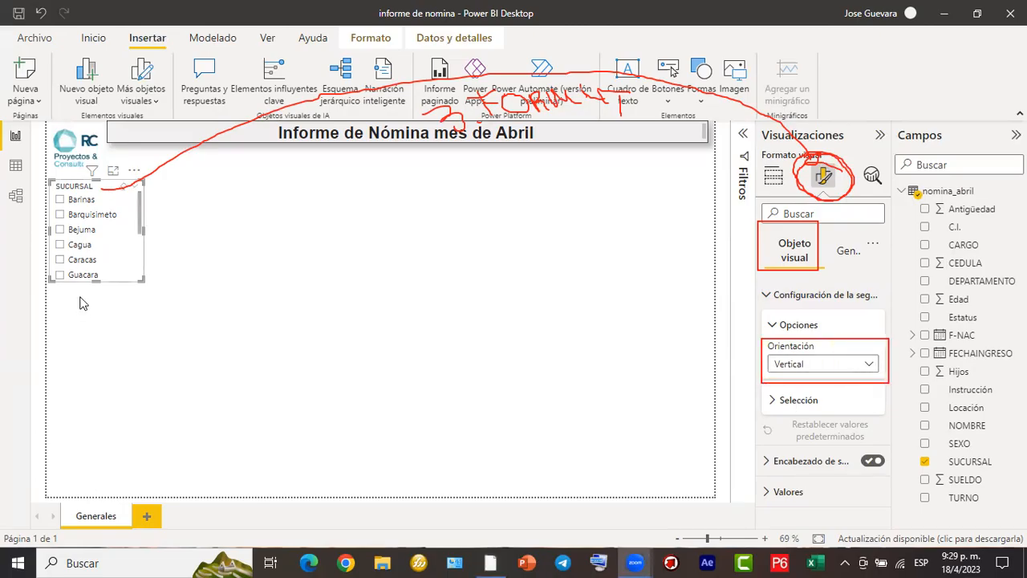
{"action": "left_click_drag", "start_coordinate": [90, 331], "coordinate": [83, 366]}
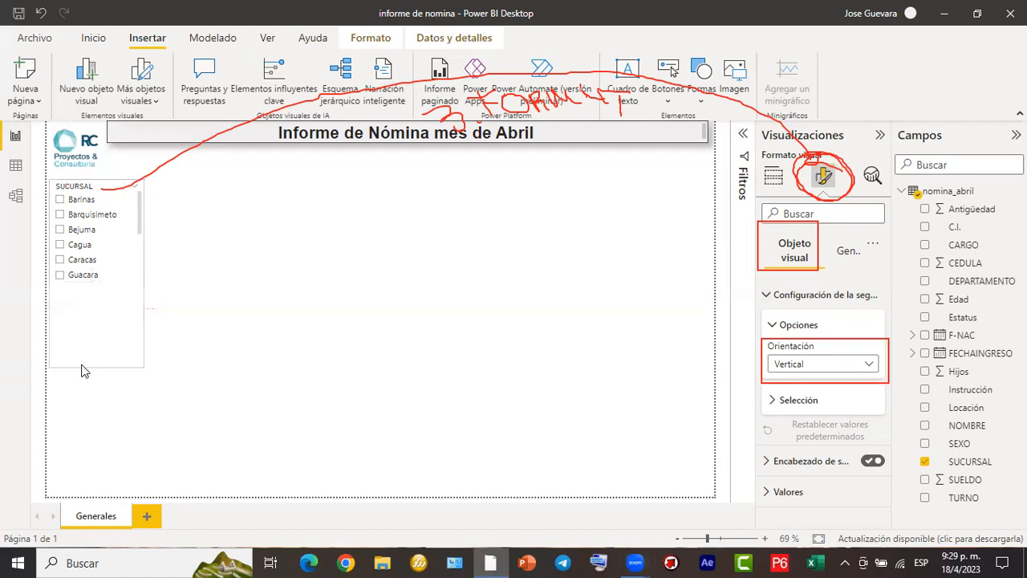
- Set the SUCURSAL slicer's orientation to Horizontal and stretch it across the page width as a single row of branch tiles
{"action": "left_click", "coordinate": [870, 365]}
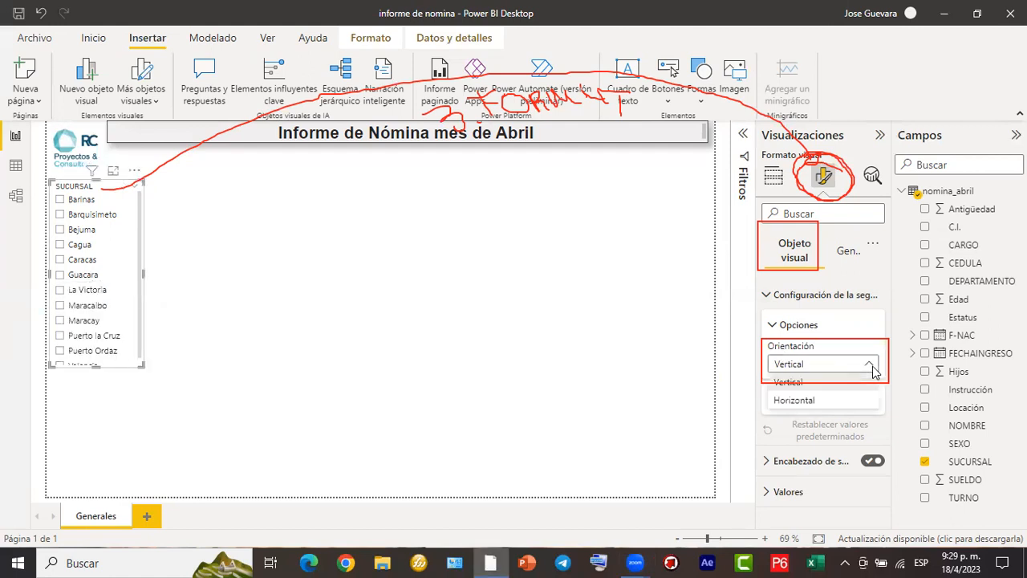
{"action": "left_click", "coordinate": [840, 409]}
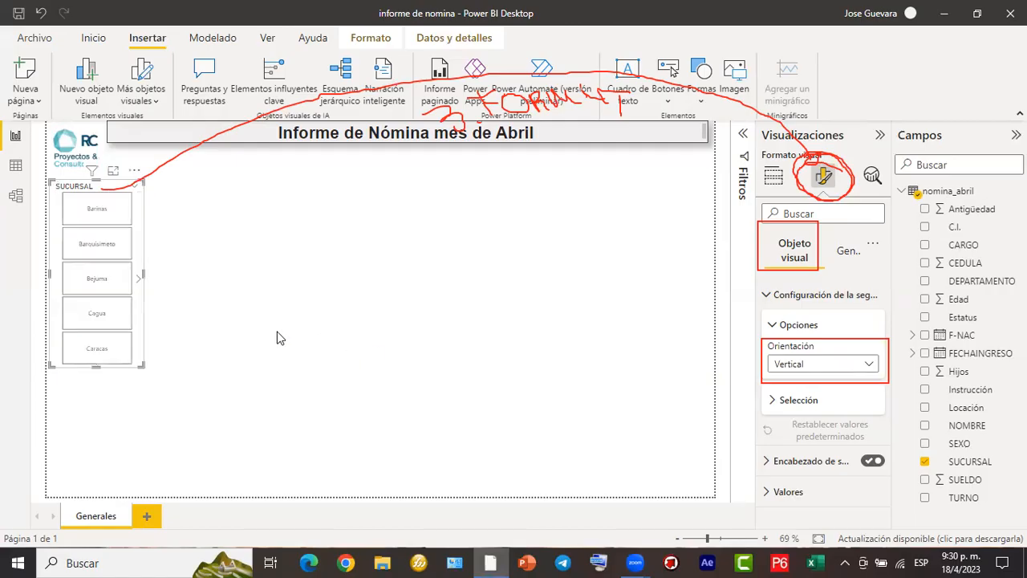
{"action": "left_click_drag", "start_coordinate": [144, 272], "coordinate": [706, 275]}
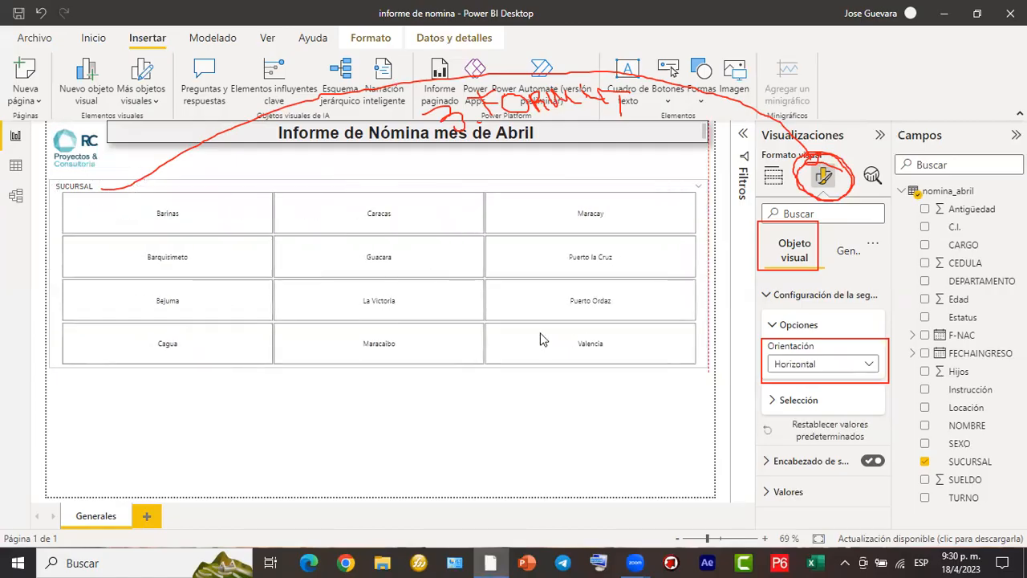
{"action": "left_click_drag", "start_coordinate": [393, 334], "coordinate": [415, 228]}
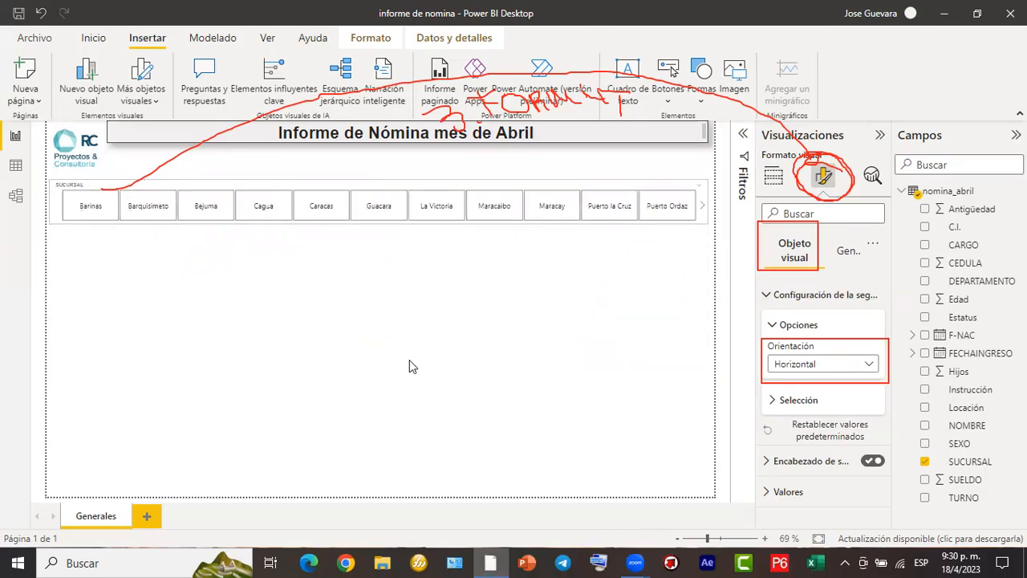
- Try the Maracay and Cagua tiles in the horizontal slicer and undo the last selection
{"action": "left_click", "coordinate": [532, 209]}
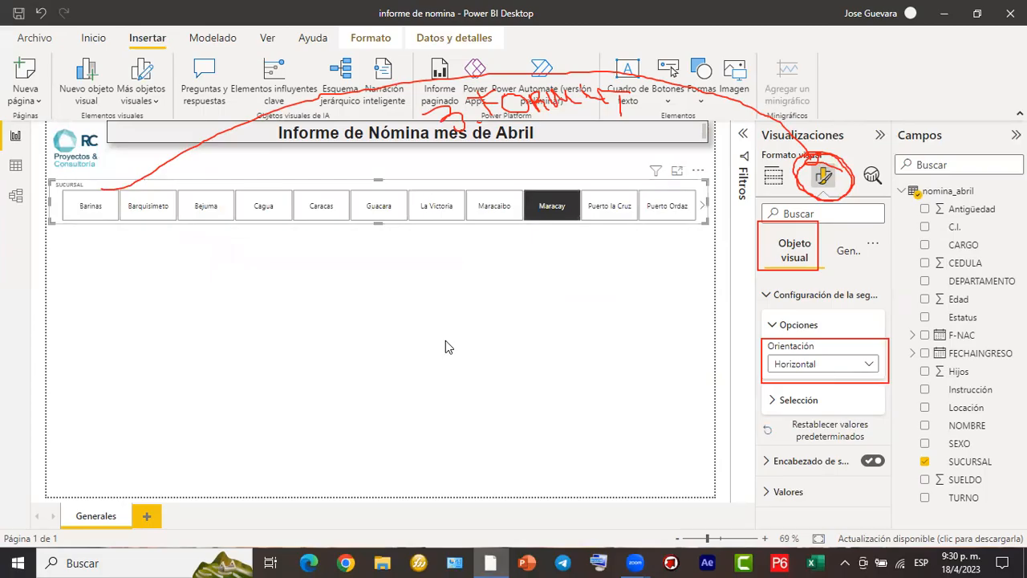
{"action": "left_click", "coordinate": [272, 218]}
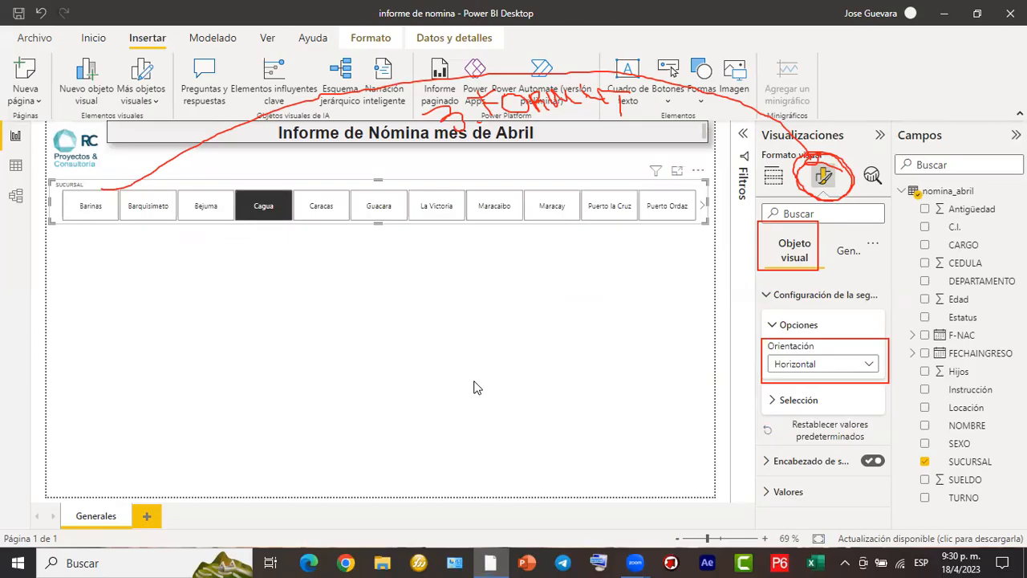
{"action": "key", "text": "ctrl+z"}
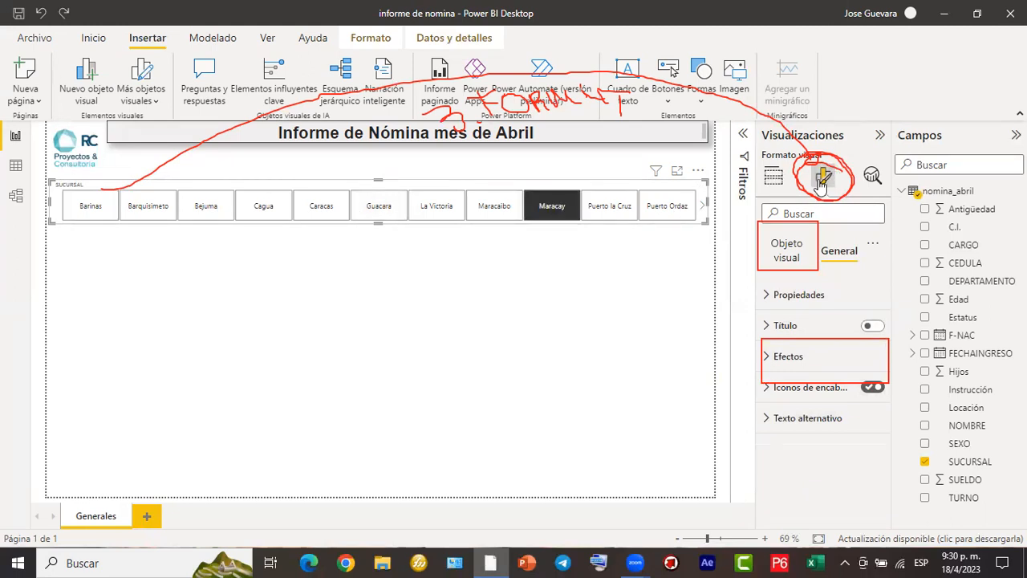
- Set the SUCURSAL slicer's orientation to Vertical and resize it below the logo to about 180 wide by 250 high
{"action": "left_click", "coordinate": [799, 255]}
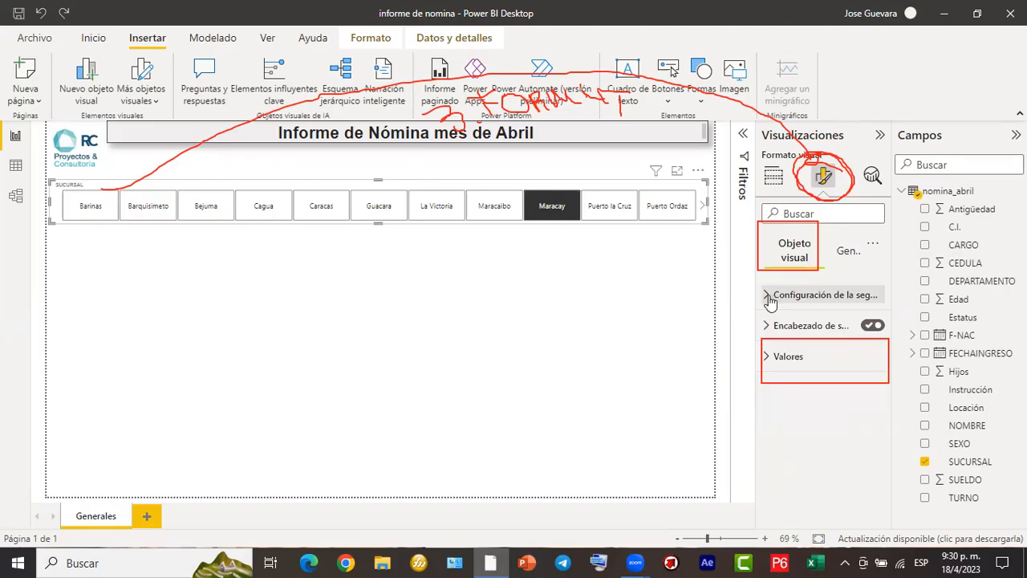
{"action": "left_click", "coordinate": [770, 297]}
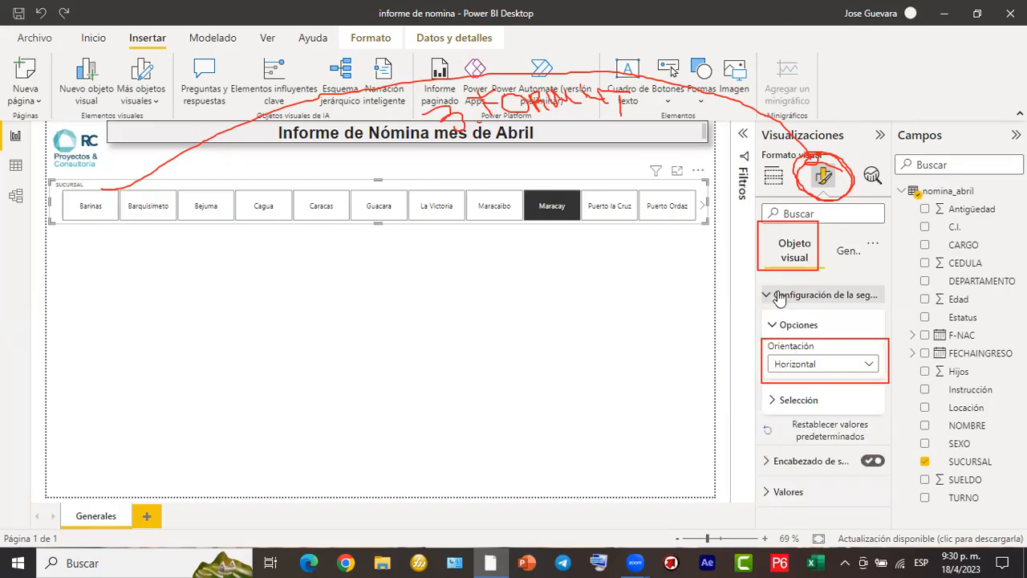
{"action": "left_click", "coordinate": [873, 367]}
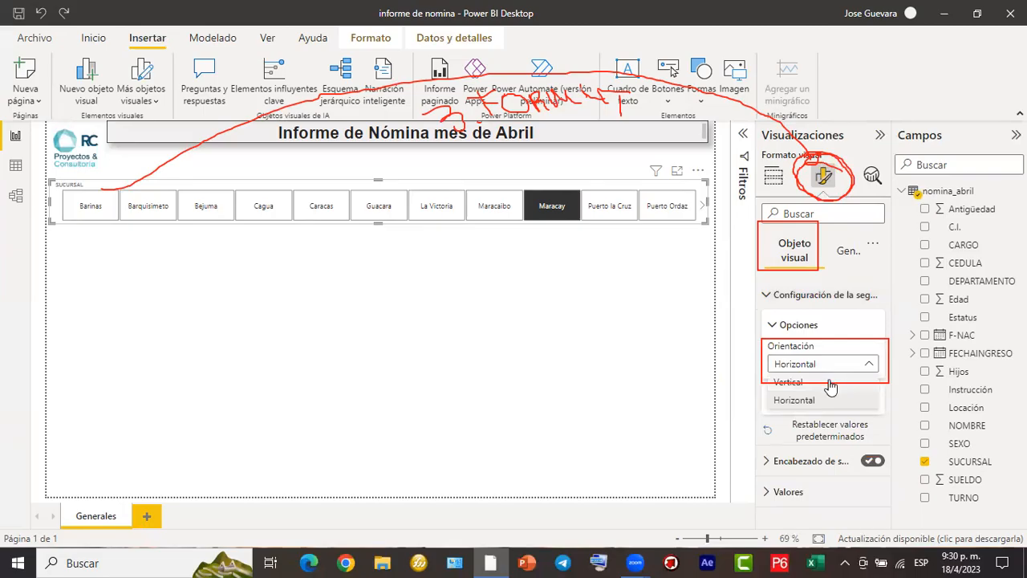
{"action": "left_click", "coordinate": [831, 385]}
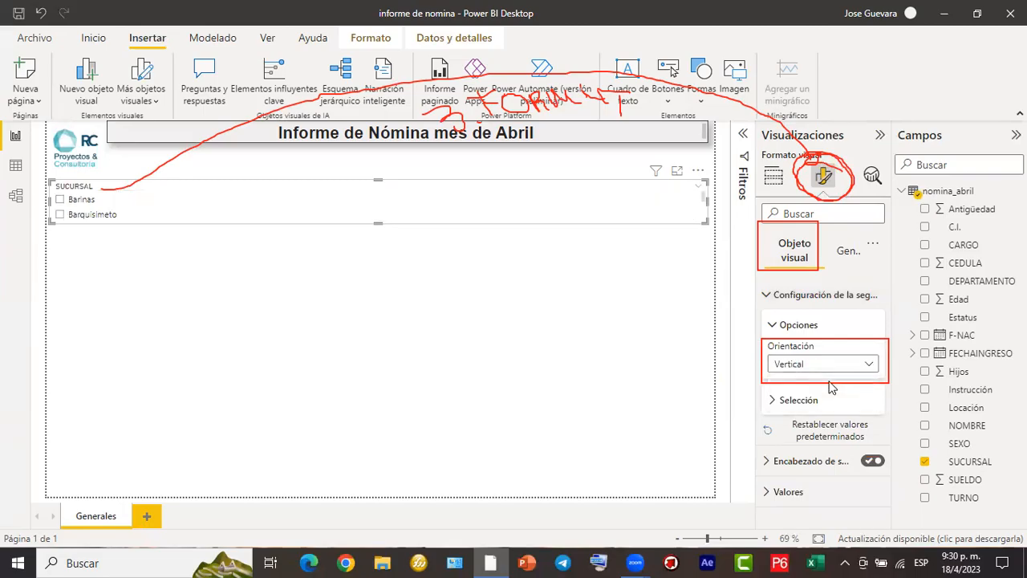
{"action": "left_click_drag", "start_coordinate": [706, 202], "coordinate": [142, 199]}
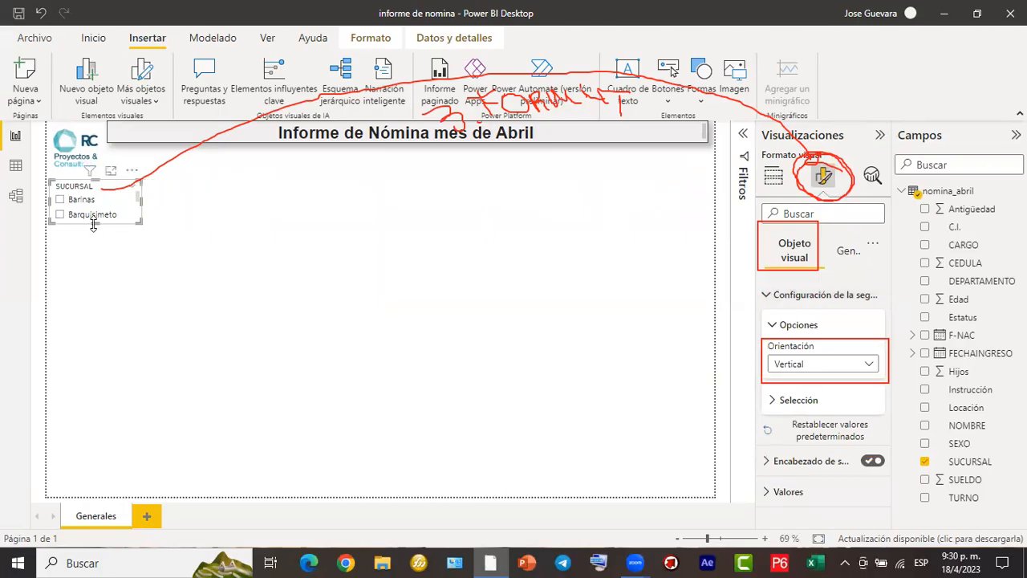
{"action": "left_click_drag", "start_coordinate": [95, 239], "coordinate": [100, 306]}
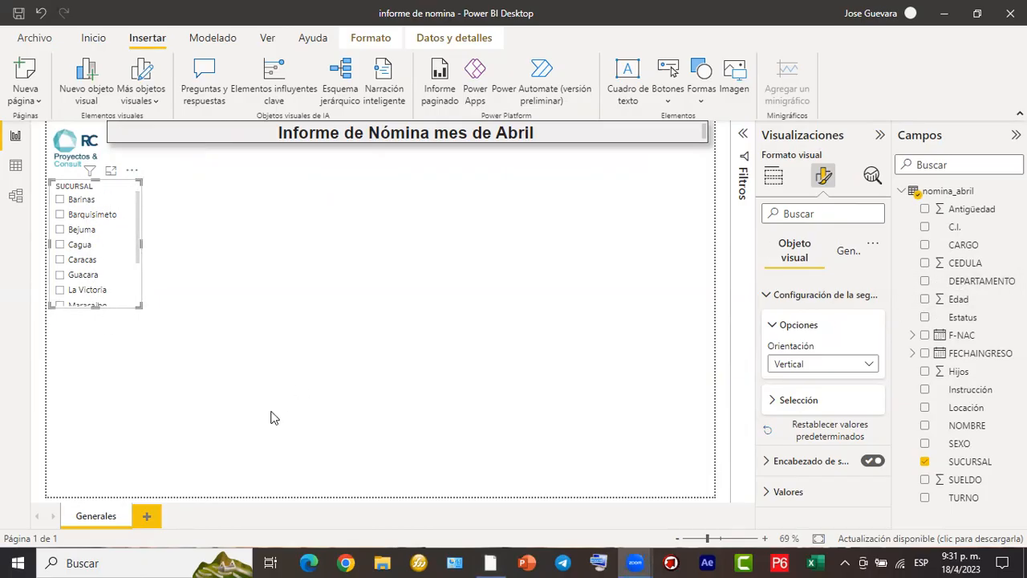
- Set the SUCURSAL slicer's values to the Arial font in bold
{"action": "left_click_drag", "start_coordinate": [773, 229], "coordinate": [822, 270]}
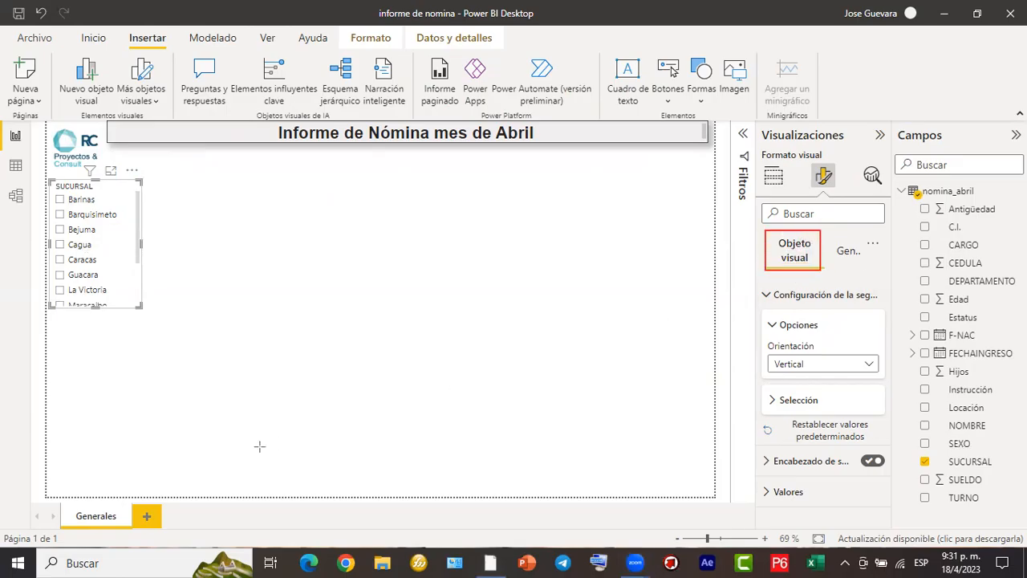
{"action": "left_click", "coordinate": [771, 294]}
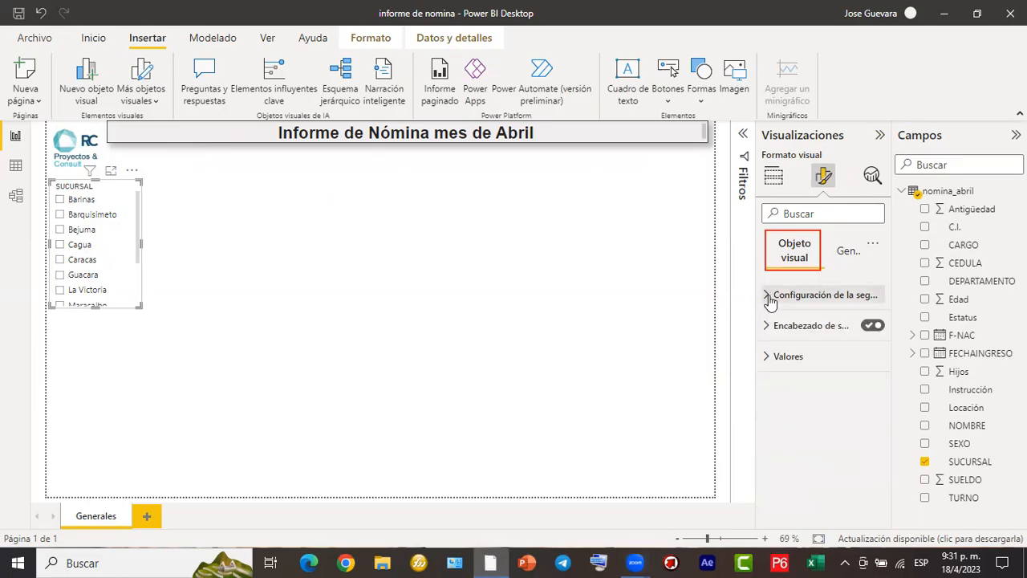
{"action": "left_click", "coordinate": [770, 363]}
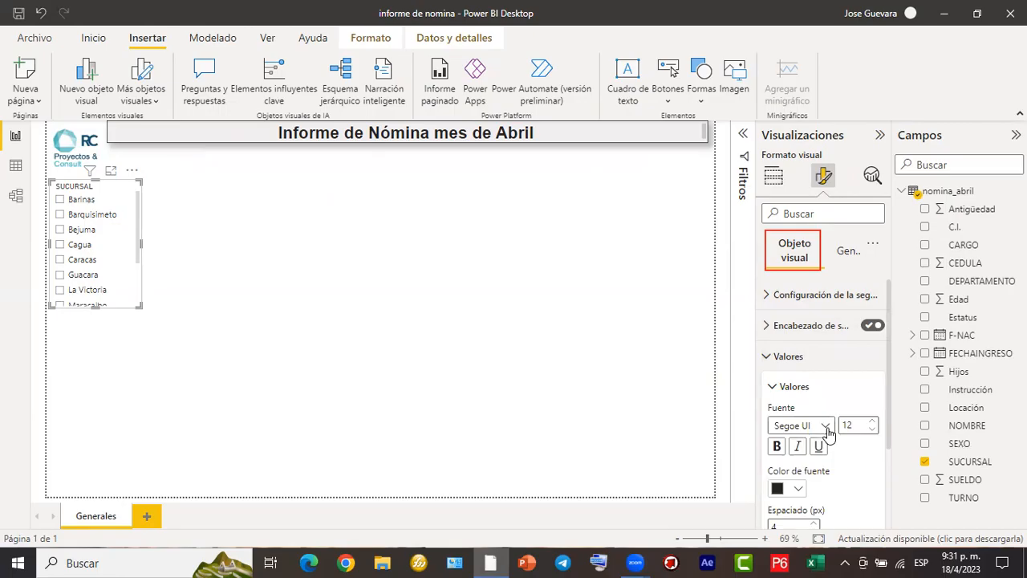
{"action": "left_click", "coordinate": [826, 426]}
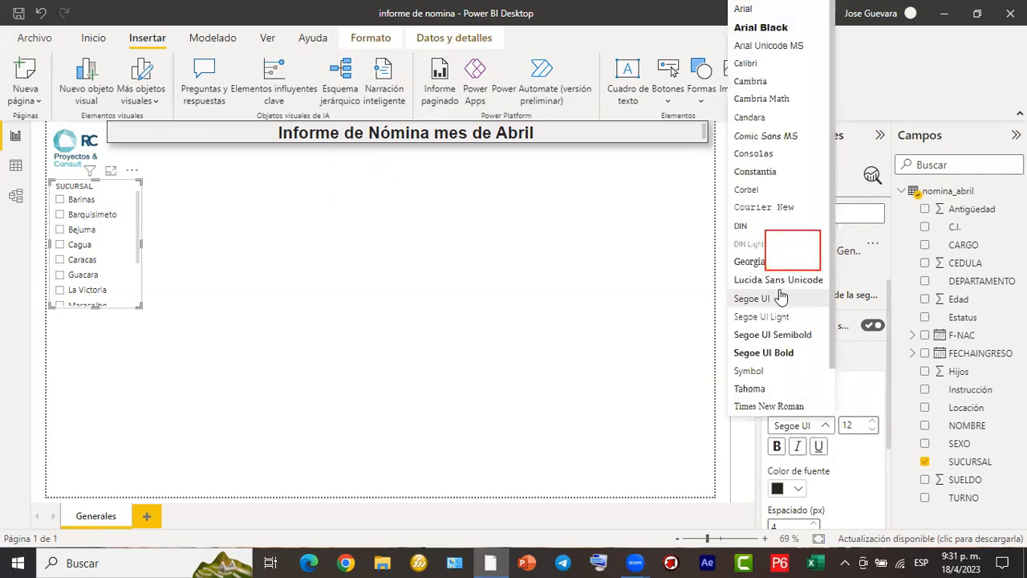
{"action": "left_click", "coordinate": [759, 17]}
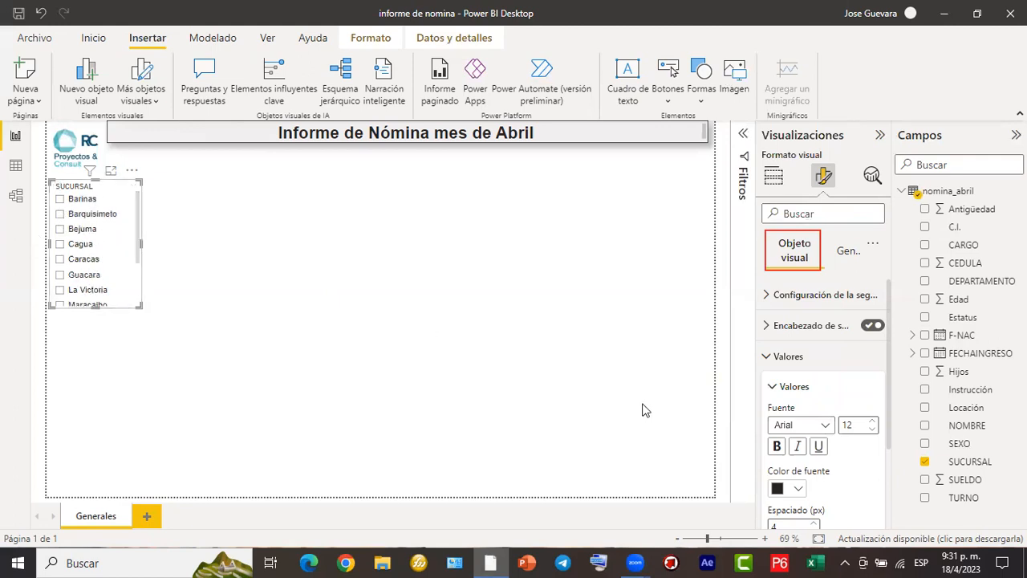
{"action": "left_click", "coordinate": [775, 451]}
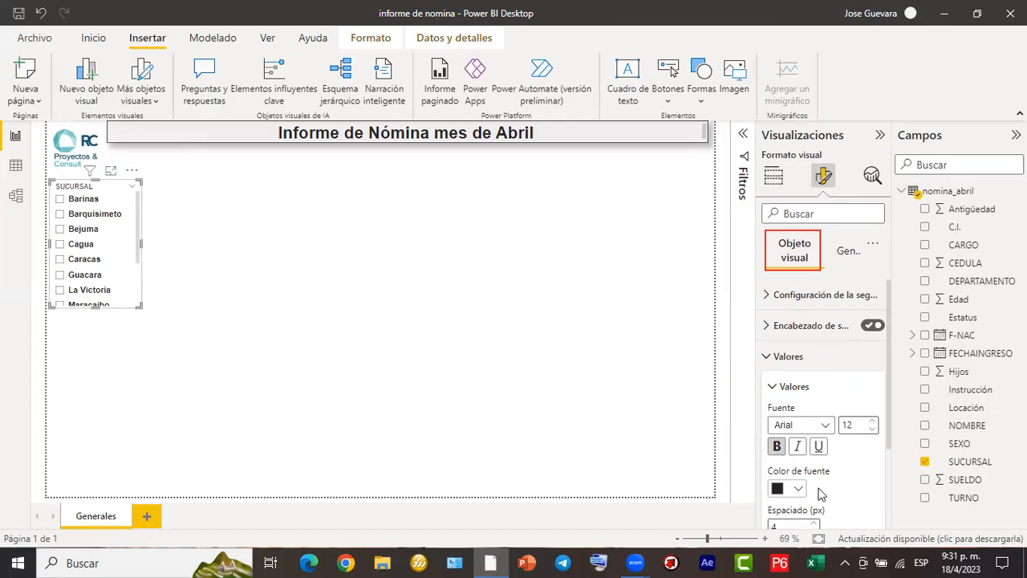
- Try an Inferior border on the slicer's values and remove it again
{"action": "scroll", "coordinate": [805, 490], "scroll_direction": "down", "scroll_amount": 2}
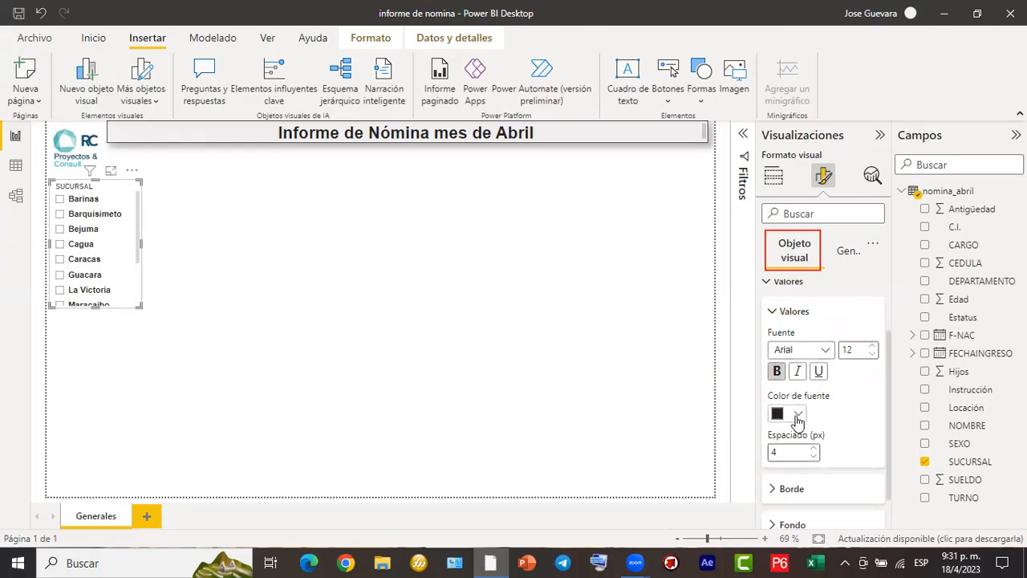
{"action": "scroll", "coordinate": [797, 421], "scroll_direction": "down", "scroll_amount": 1}
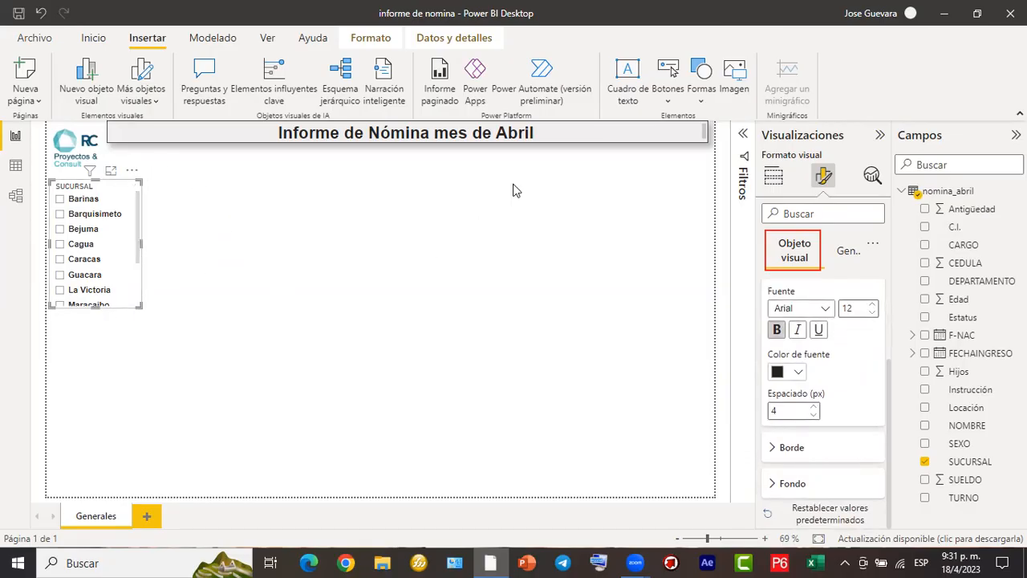
{"action": "left_click", "coordinate": [785, 449]}
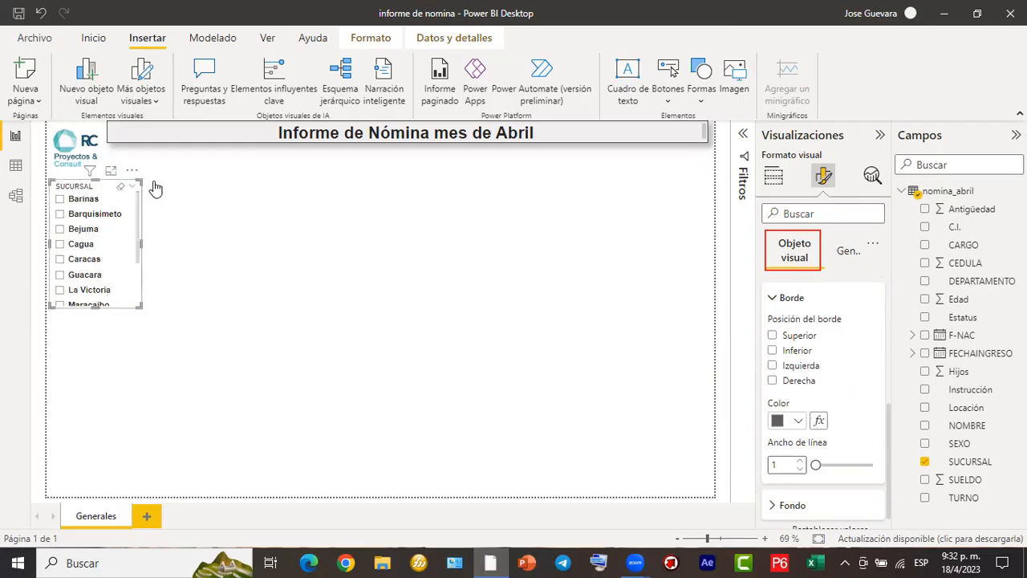
{"action": "left_click", "coordinate": [773, 351]}
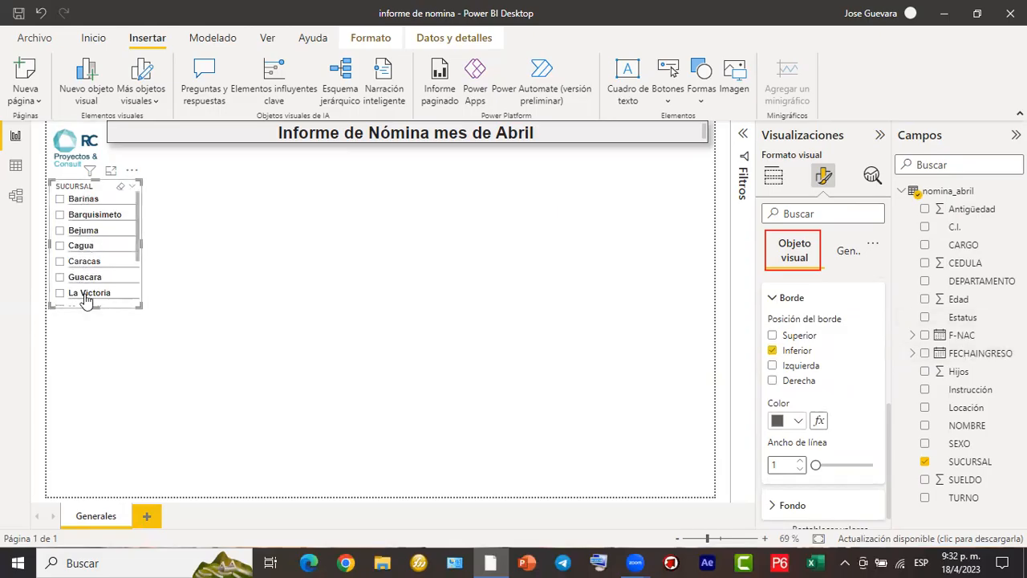
{"action": "left_click", "coordinate": [772, 351]}
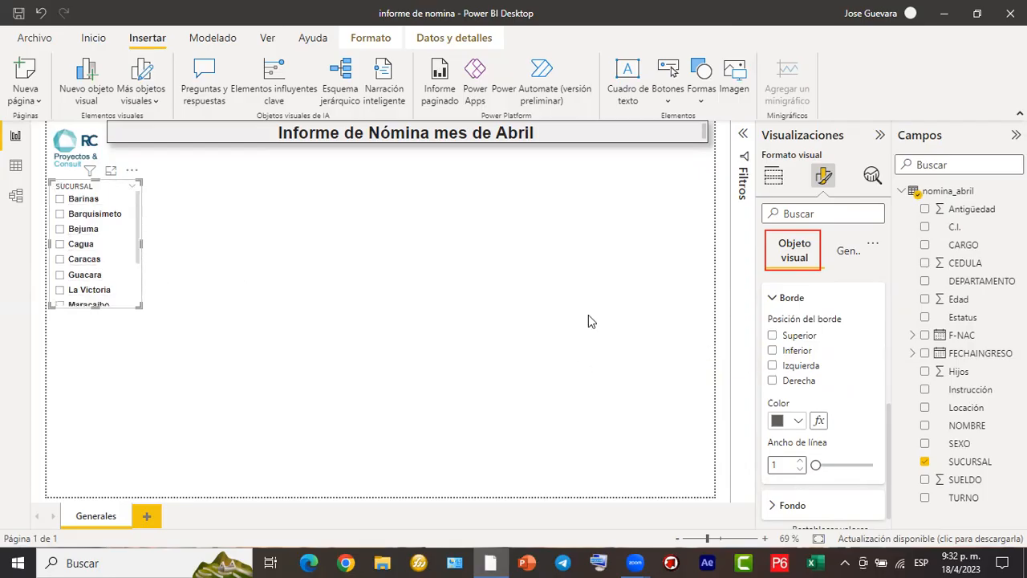
{"action": "scroll", "coordinate": [785, 353], "scroll_direction": "down", "scroll_amount": 1}
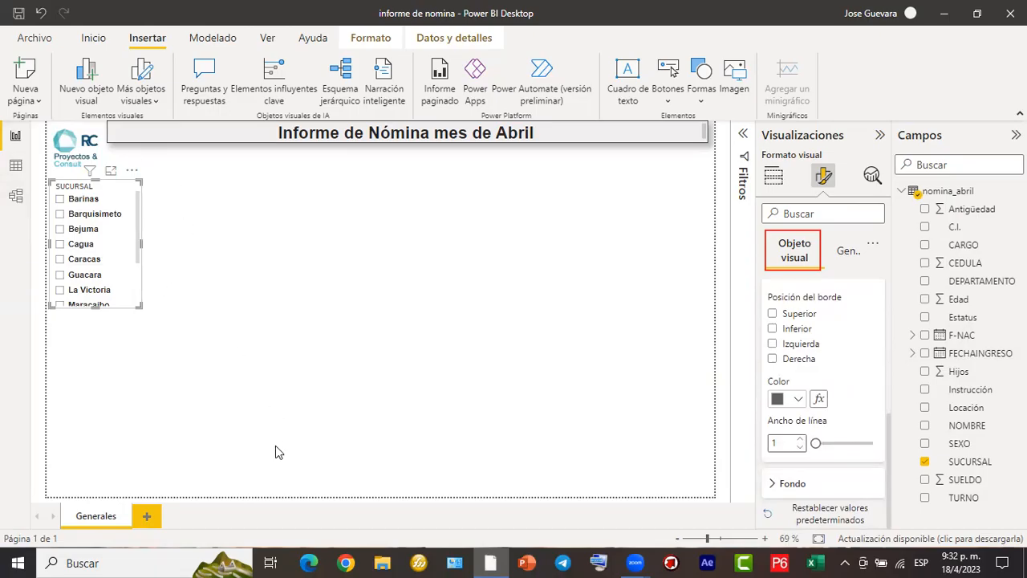
- Open the SUCURSAL slicer's general properties at its size settings
{"action": "mouse_move", "coordinate": [113, 223]}
{"action": "left_mouse_down"}
{"action": "mouse_move", "coordinate": [214, 156]}
{"action": "mouse_move", "coordinate": [467, 103]}
{"action": "mouse_move", "coordinate": [652, 119]}
{"action": "mouse_move", "coordinate": [812, 160]}
{"action": "mouse_move", "coordinate": [816, 144]}
{"action": "mouse_move", "coordinate": [808, 178]}
{"action": "mouse_move", "coordinate": [834, 168]}
{"action": "mouse_move", "coordinate": [838, 181]}
{"action": "left_mouse_up"}
{"action": "mouse_move", "coordinate": [879, 222]}
{"action": "left_mouse_down"}
{"action": "mouse_move", "coordinate": [847, 210]}
{"action": "mouse_move", "coordinate": [858, 274]}
{"action": "mouse_move", "coordinate": [889, 227]}
{"action": "mouse_move", "coordinate": [830, 223]}
{"action": "mouse_move", "coordinate": [871, 273]}
{"action": "mouse_move", "coordinate": [855, 218]}
{"action": "mouse_move", "coordinate": [801, 218]}
{"action": "left_mouse_up"}
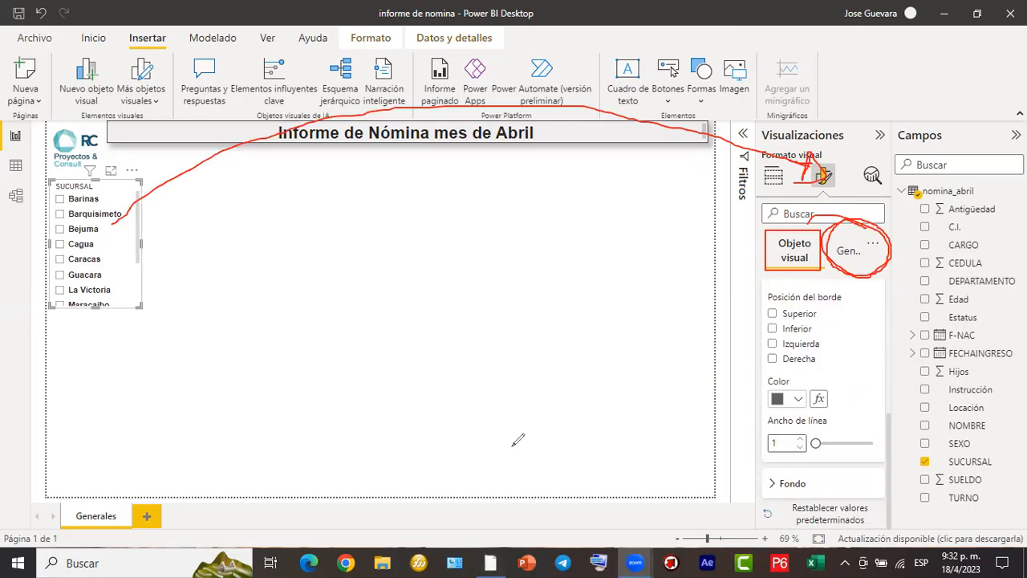
{"action": "left_click", "coordinate": [770, 265]}
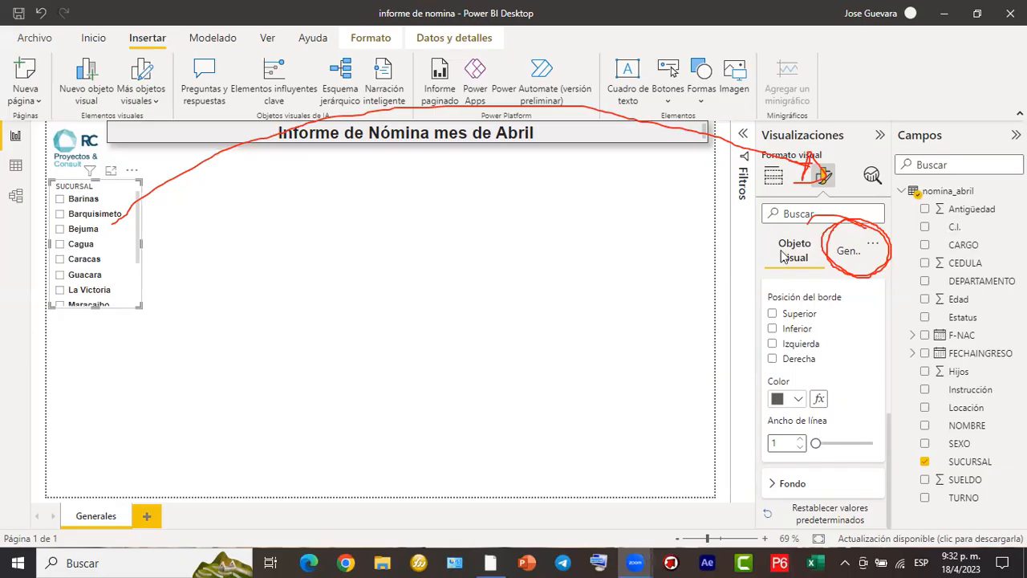
{"action": "left_click", "coordinate": [855, 253]}
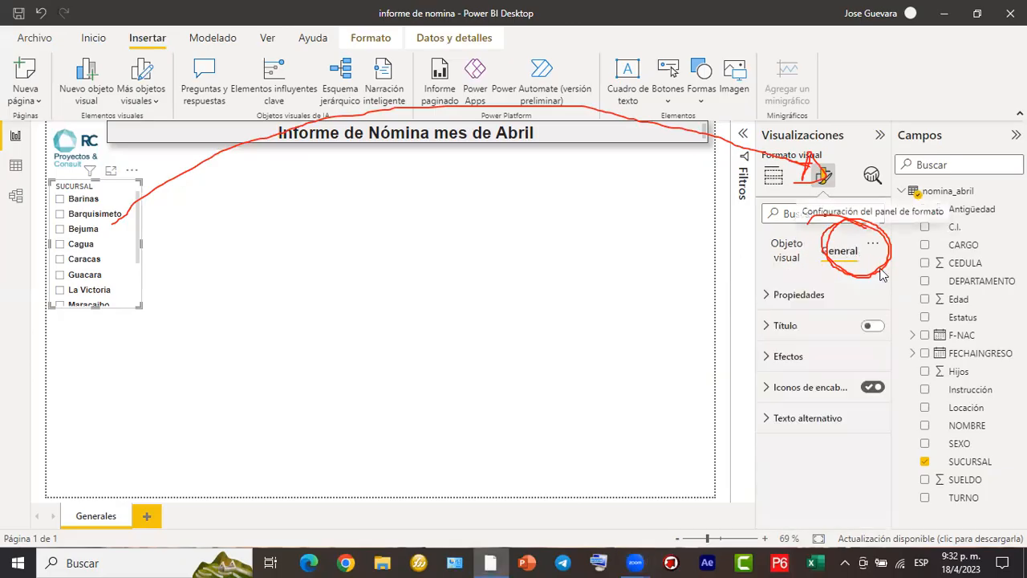
{"action": "left_click", "coordinate": [765, 299]}
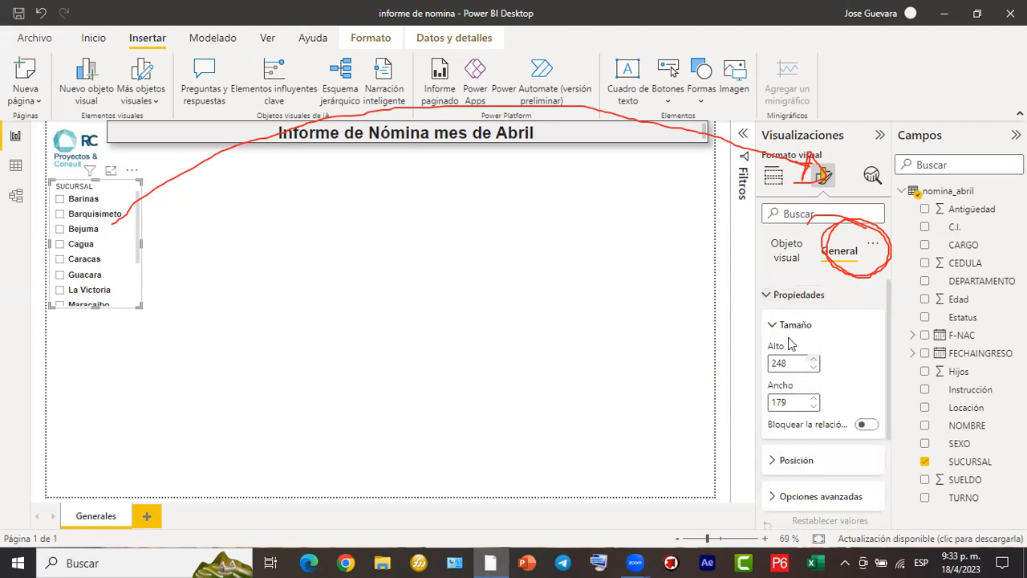
- Set the SUCURSAL slicer's background to the custom colour #FAFAFA in its general effects
{"action": "left_click", "coordinate": [766, 297]}
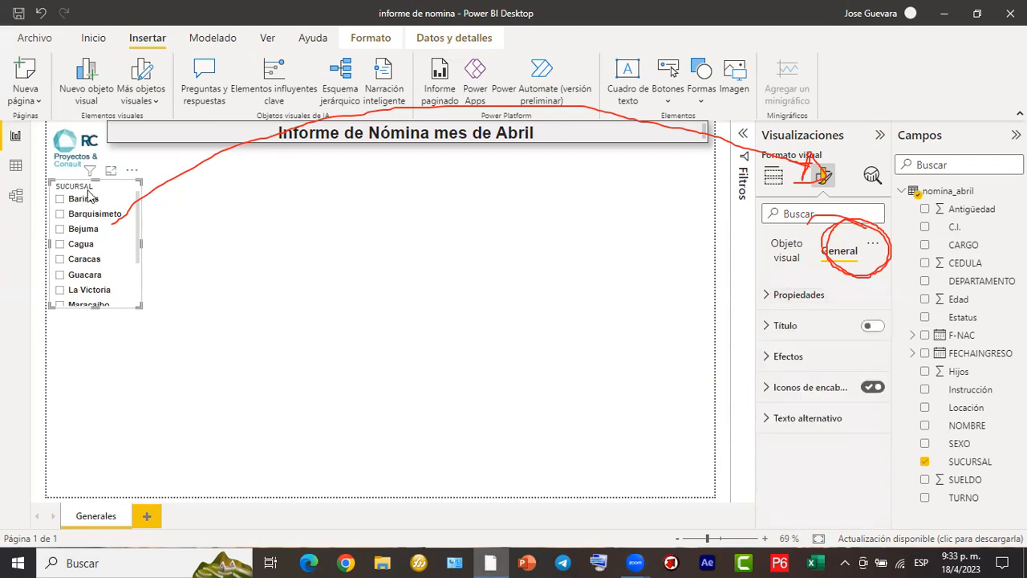
{"action": "left_click", "coordinate": [768, 357]}
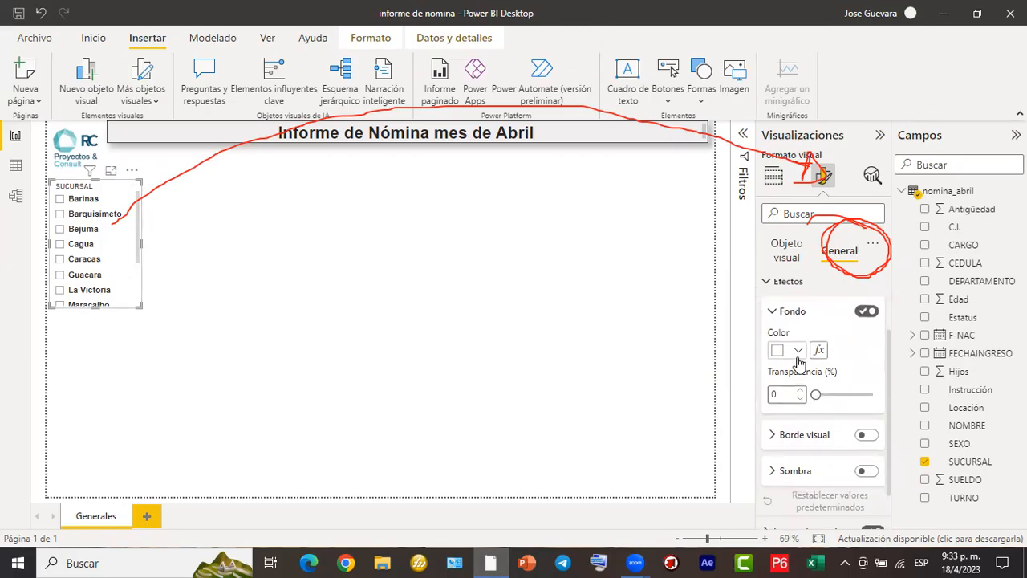
{"action": "left_click", "coordinate": [798, 353]}
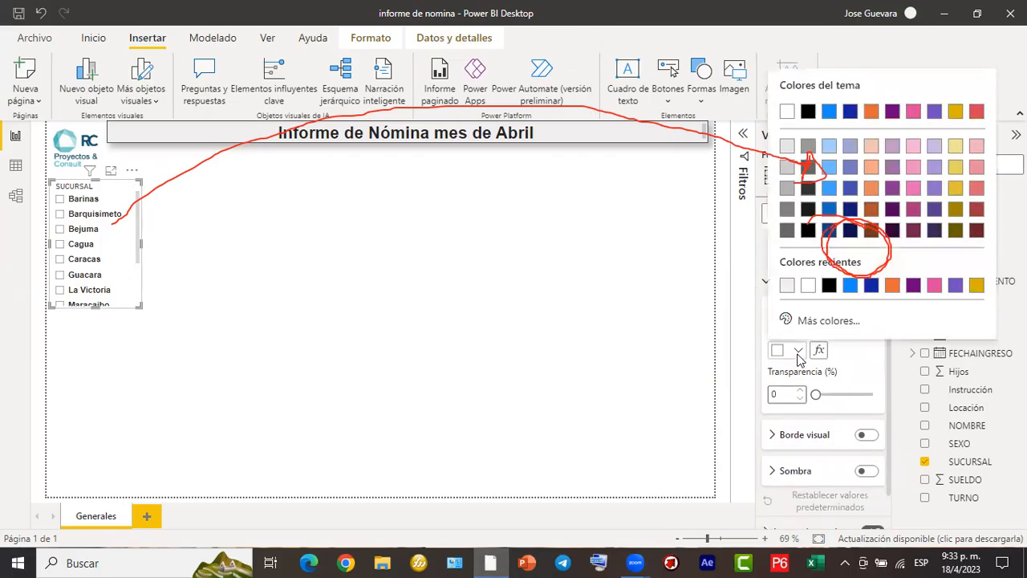
{"action": "left_click", "coordinate": [825, 321]}
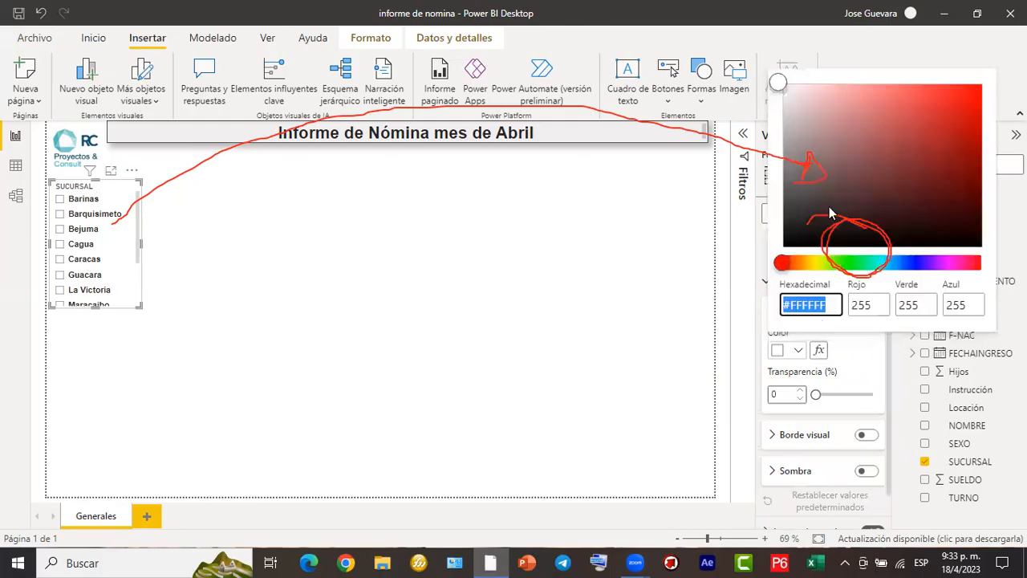
{"action": "left_click", "coordinate": [788, 90]}
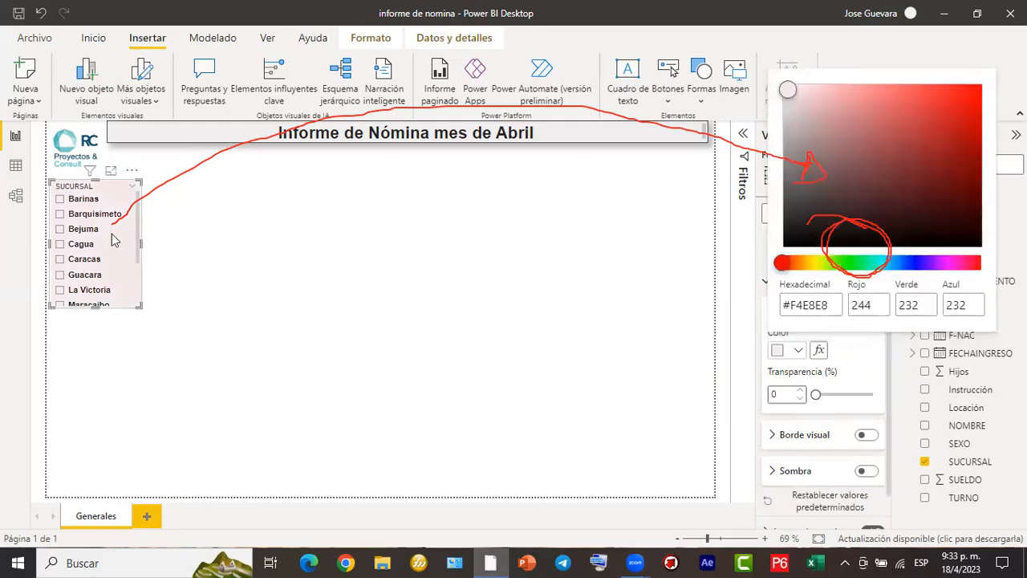
{"action": "left_click", "coordinate": [873, 265]}
{"action": "left_click", "coordinate": [784, 89]}
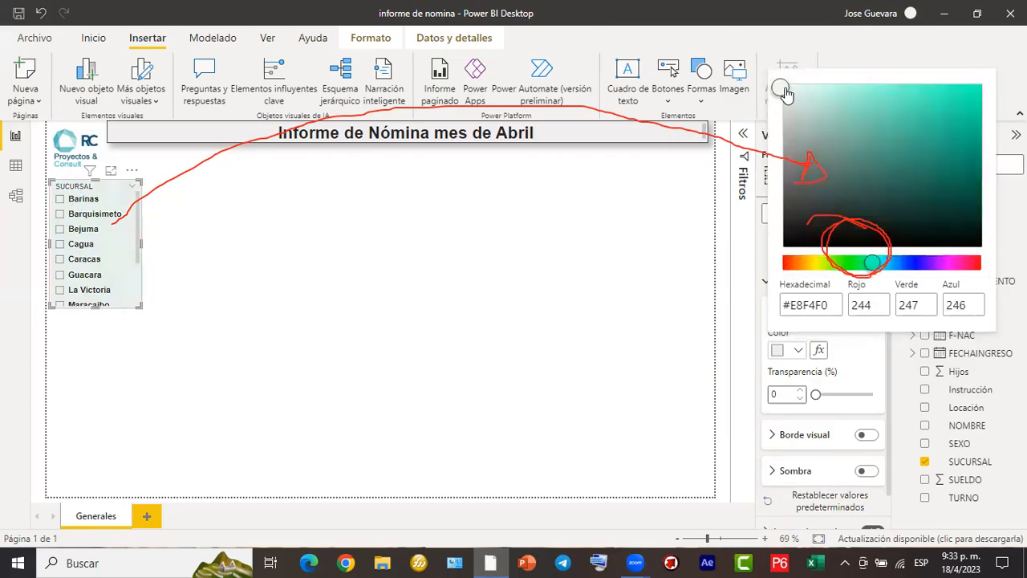
{"action": "left_click_drag", "start_coordinate": [783, 91], "coordinate": [778, 86]}
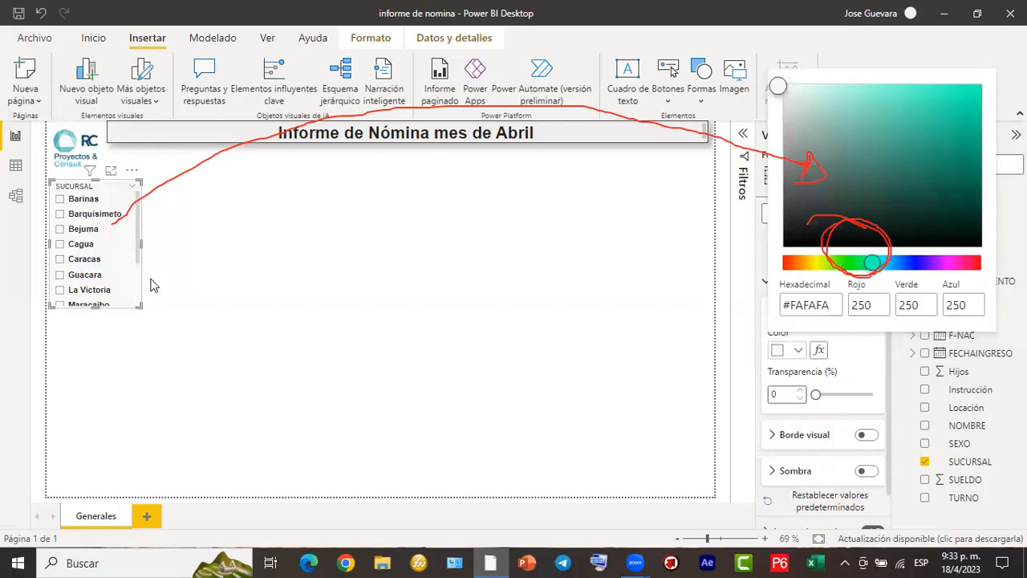
{"action": "left_click", "coordinate": [89, 257]}
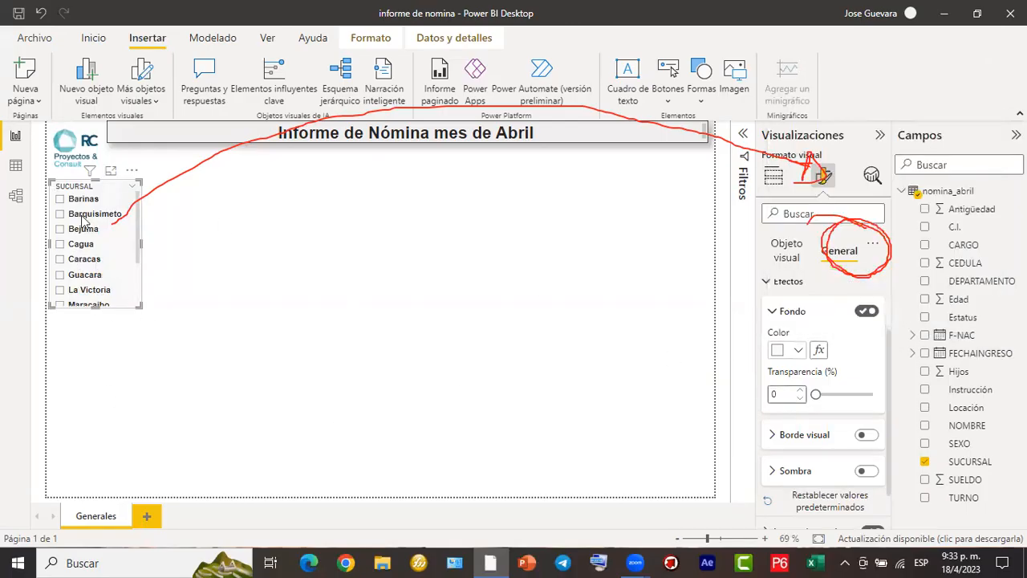
- Turn on the visual border of the SUCURSAL slicer and deselect it
{"action": "left_click", "coordinate": [868, 434]}
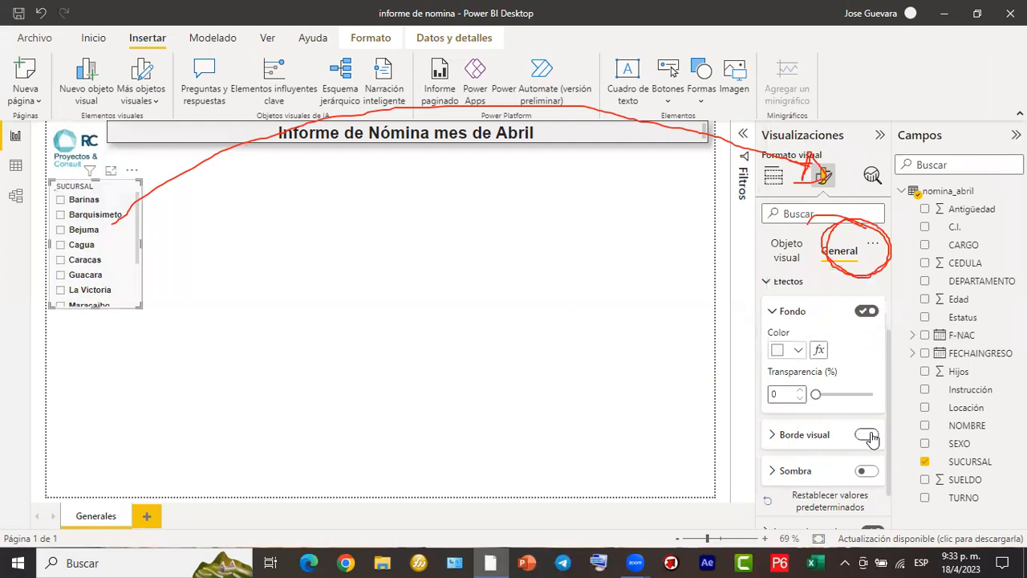
{"action": "left_click", "coordinate": [869, 436]}
{"action": "left_click", "coordinate": [240, 258]}
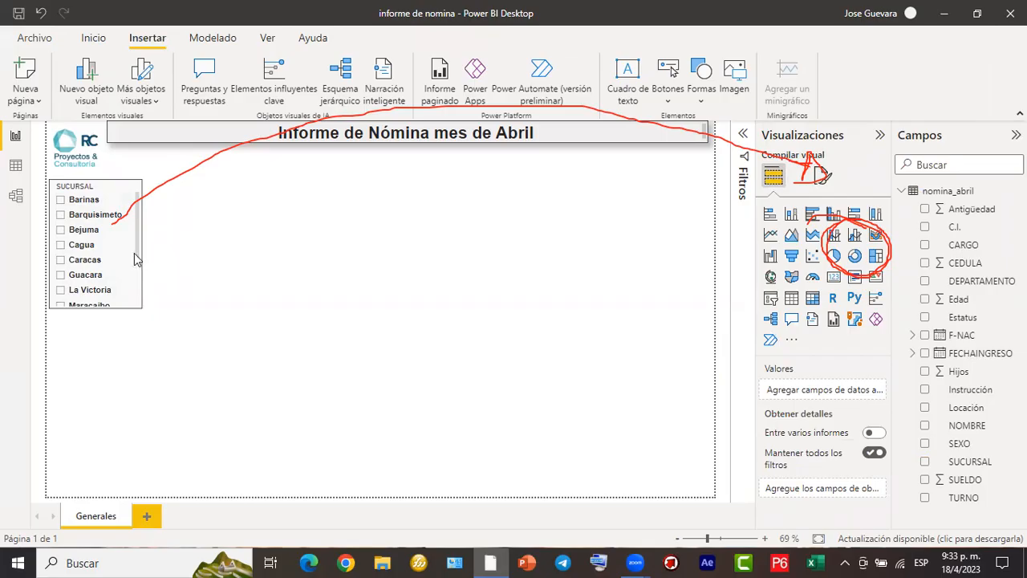
- Widen the SUCURSAL slicer slightly and shorten it so its visible list ends at the Guacara row
{"action": "left_click", "coordinate": [119, 305]}
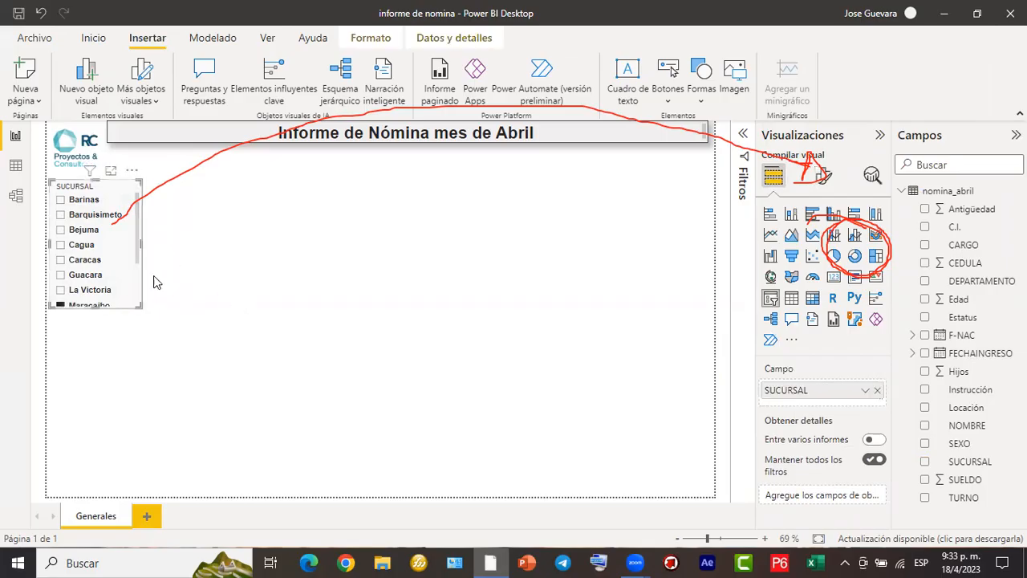
{"action": "left_click_drag", "start_coordinate": [141, 242], "coordinate": [146, 246]}
{"action": "scroll", "coordinate": [97, 249], "scroll_direction": "down", "scroll_amount": 3}
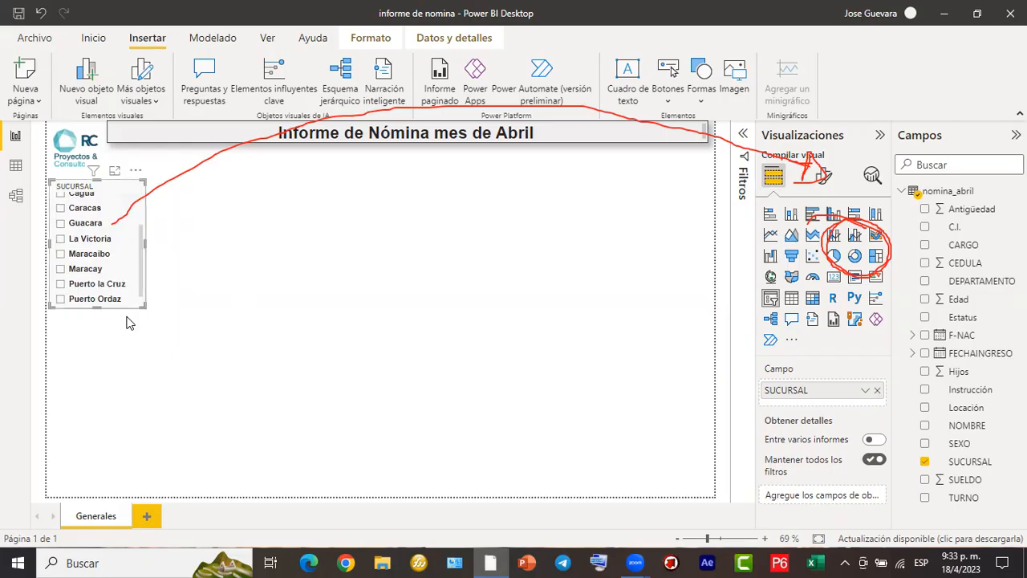
{"action": "left_click_drag", "start_coordinate": [142, 256], "coordinate": [144, 203]}
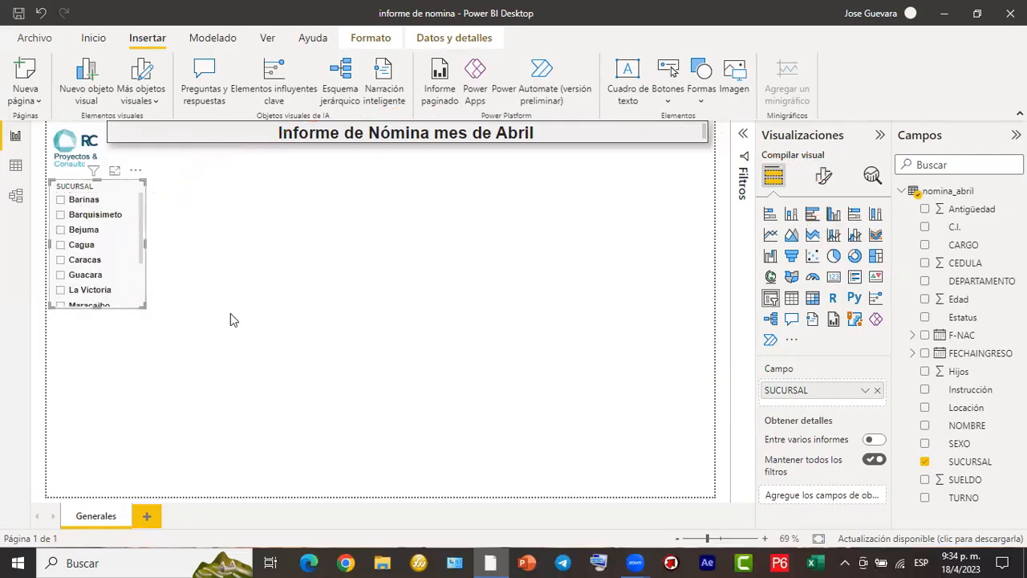
{"action": "left_click_drag", "start_coordinate": [97, 308], "coordinate": [108, 279]}
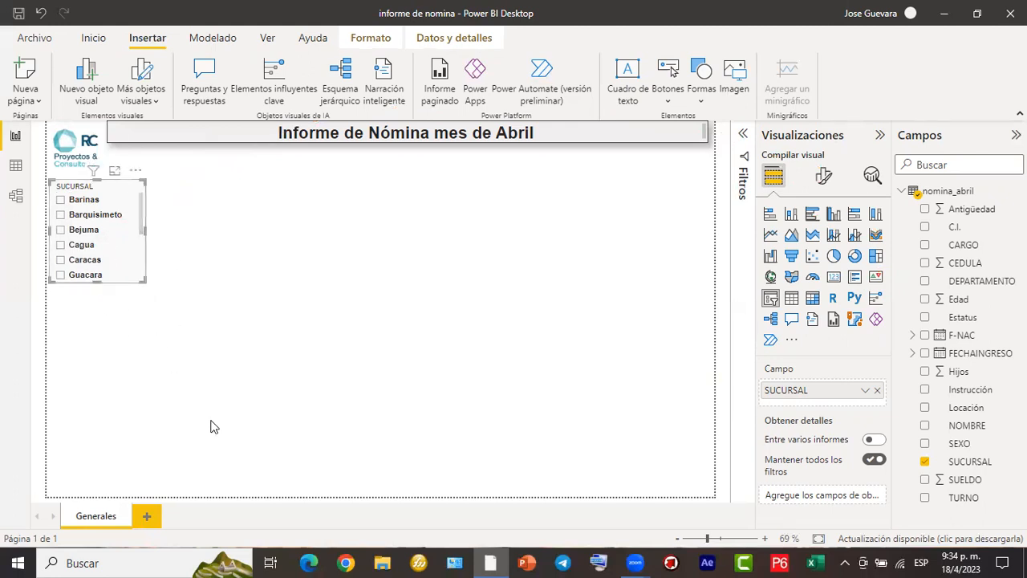
{"action": "mouse_move", "coordinate": [177, 195]}
{"action": "left_mouse_down"}
{"action": "mouse_move", "coordinate": [210, 199]}
{"action": "mouse_move", "coordinate": [227, 179]}
{"action": "mouse_move", "coordinate": [239, 183]}
{"action": "left_mouse_up"}
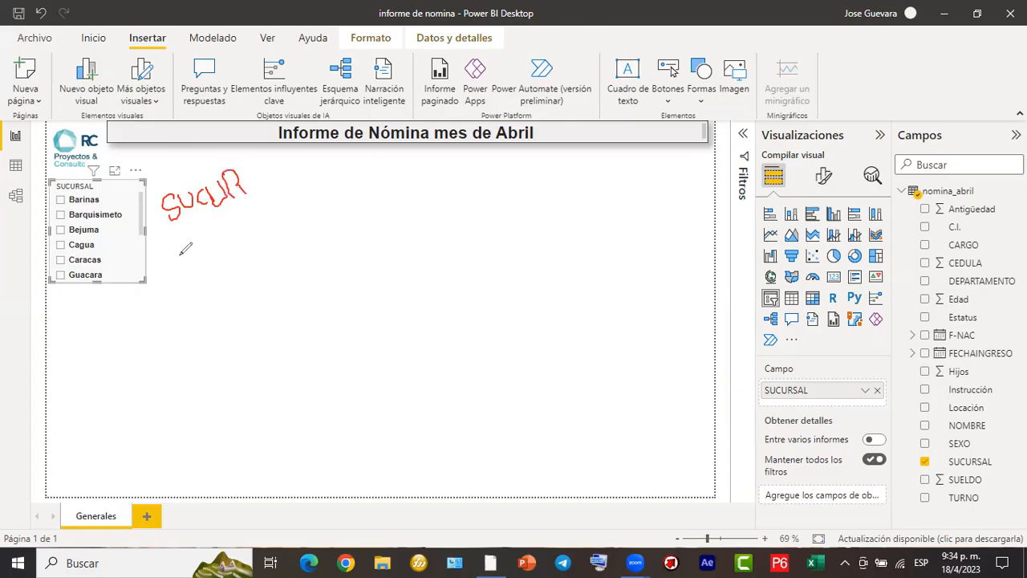
{"action": "left_click_drag", "start_coordinate": [189, 229], "coordinate": [254, 208]}
{"action": "mouse_move", "coordinate": [50, 289]}
{"action": "left_mouse_down"}
{"action": "mouse_move", "coordinate": [142, 290]}
{"action": "mouse_move", "coordinate": [144, 319]}
{"action": "mouse_move", "coordinate": [64, 329]}
{"action": "mouse_move", "coordinate": [48, 289]}
{"action": "left_mouse_up"}
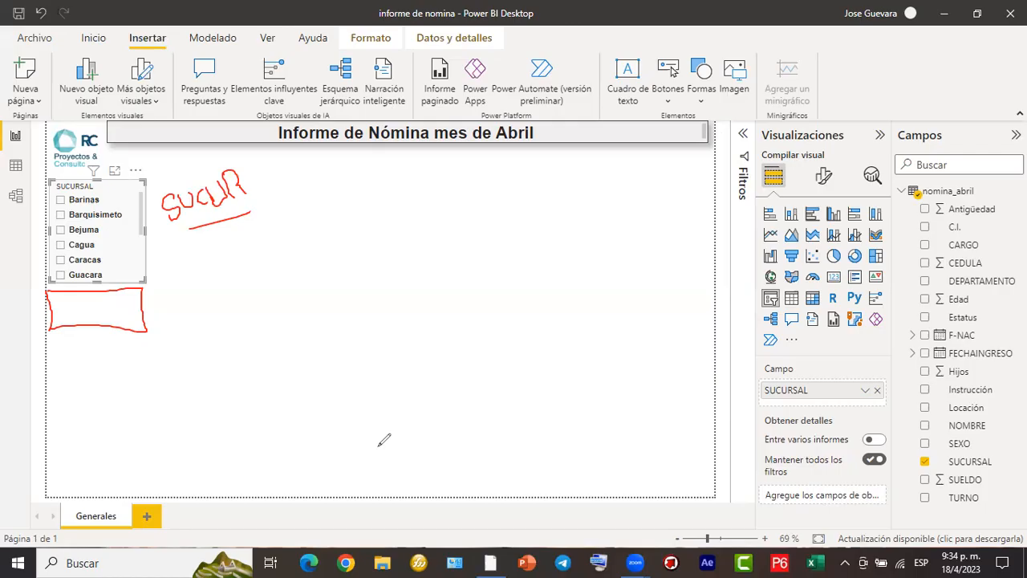
{"action": "mouse_move", "coordinate": [105, 210]}
{"action": "left_mouse_down"}
{"action": "mouse_move", "coordinate": [119, 235]}
{"action": "mouse_move", "coordinate": [138, 201]}
{"action": "left_mouse_up"}
{"action": "left_click", "coordinate": [373, 522]}
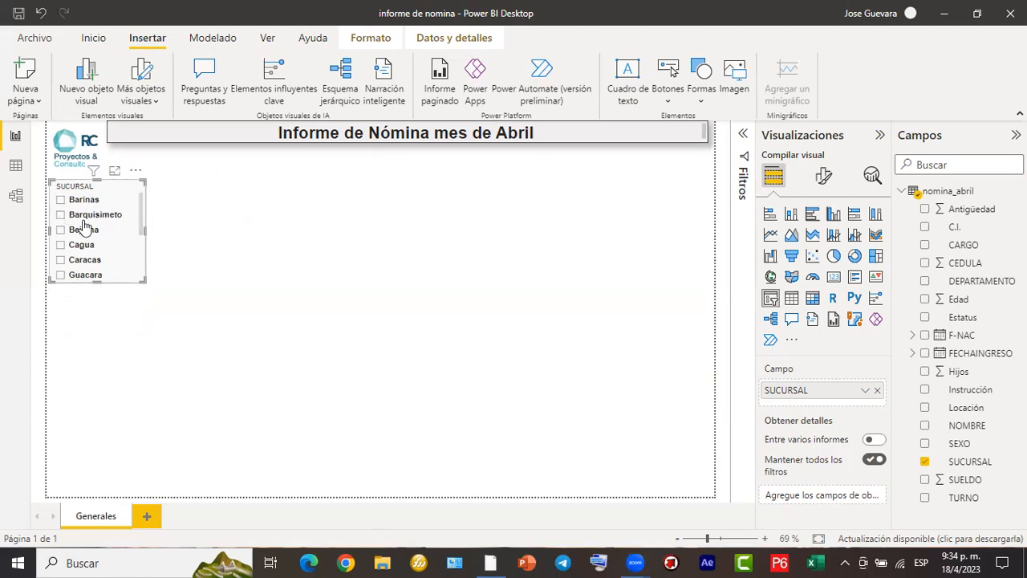
{"action": "left_click", "coordinate": [512, 202]}
{"action": "left_click", "coordinate": [148, 264]}
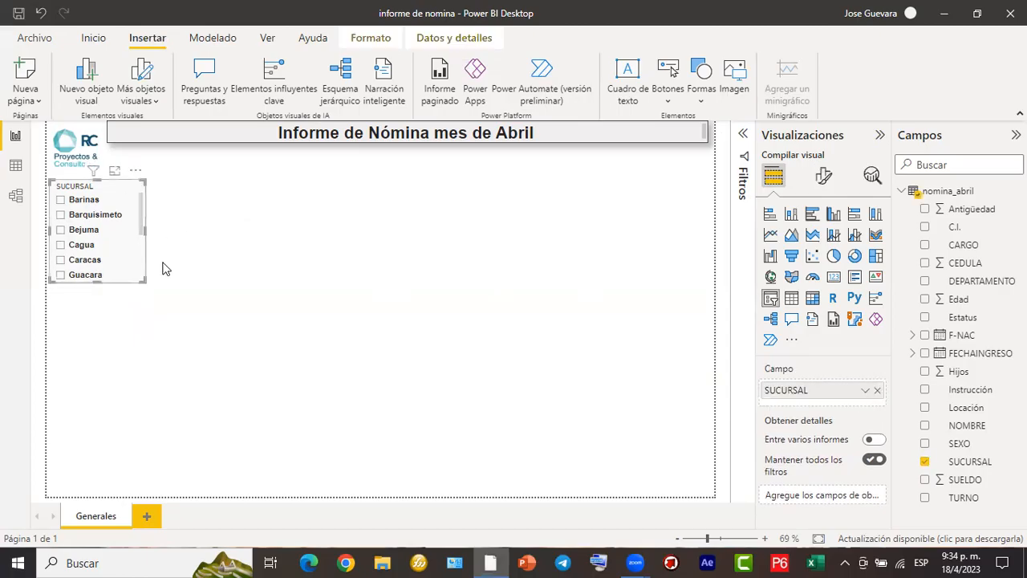
- Copy the SUCURSAL slicer as a visual, paste it on the Generales page, and align the copy directly below the original
{"action": "right_click", "coordinate": [134, 255]}
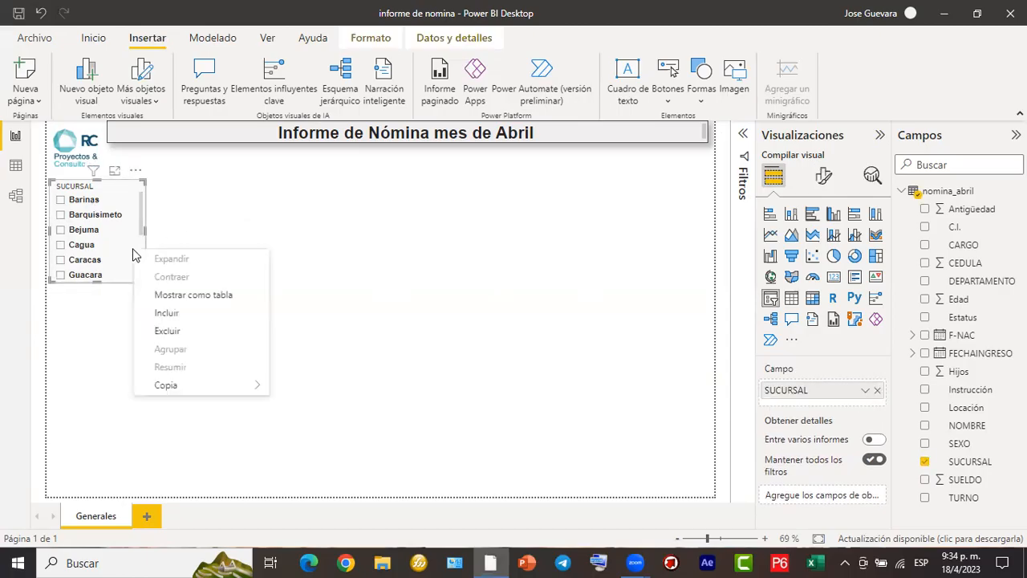
{"action": "mouse_move", "coordinate": [175, 387]}
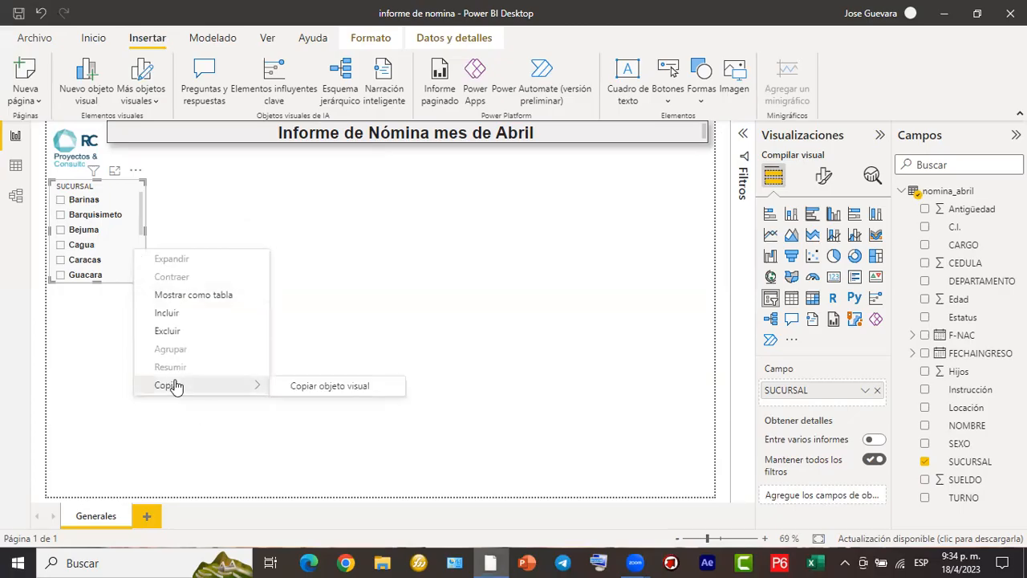
{"action": "left_click", "coordinate": [297, 388]}
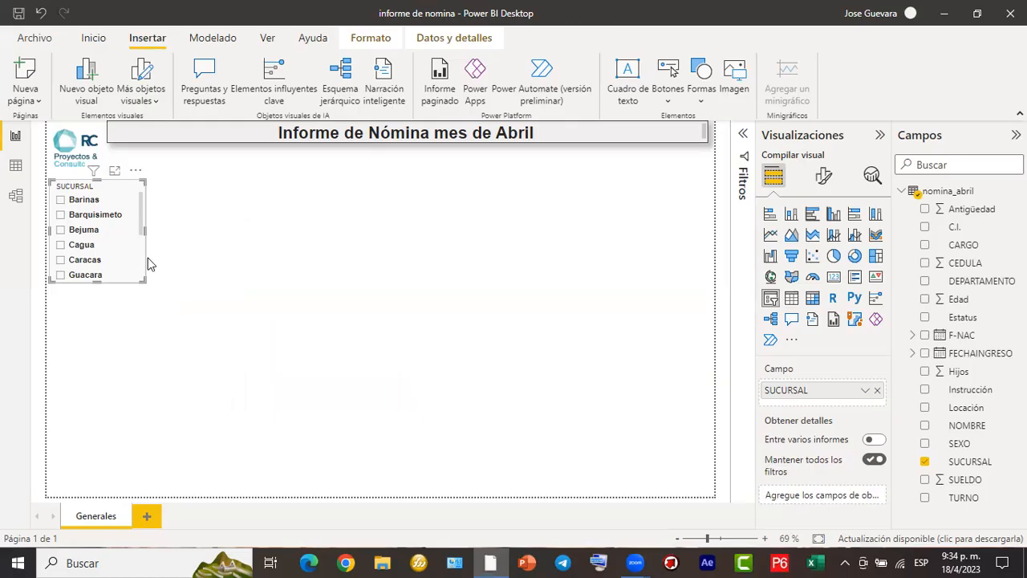
{"action": "right_click", "coordinate": [184, 254]}
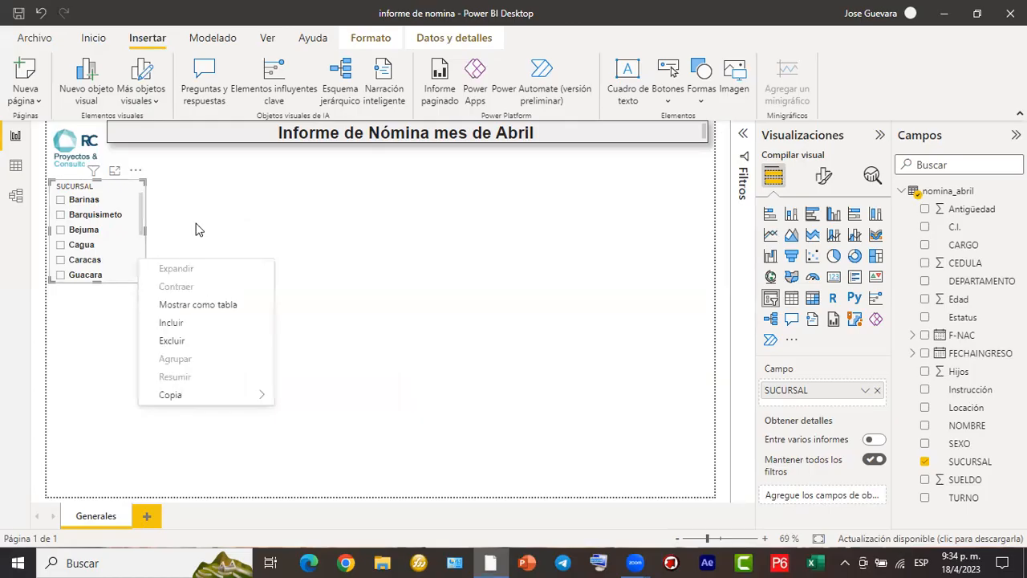
{"action": "left_click", "coordinate": [177, 229]}
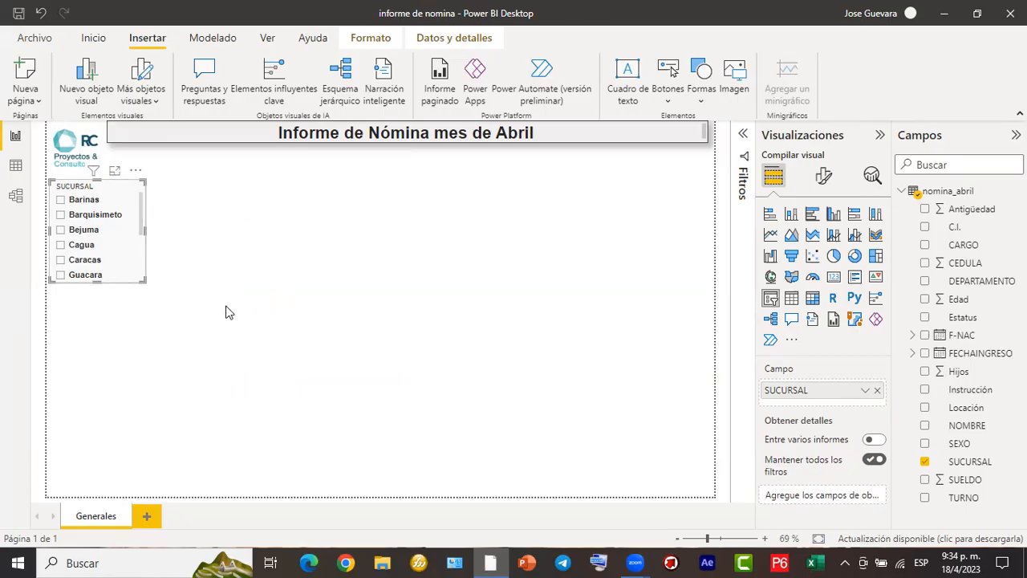
{"action": "key", "text": "ctrl+v"}
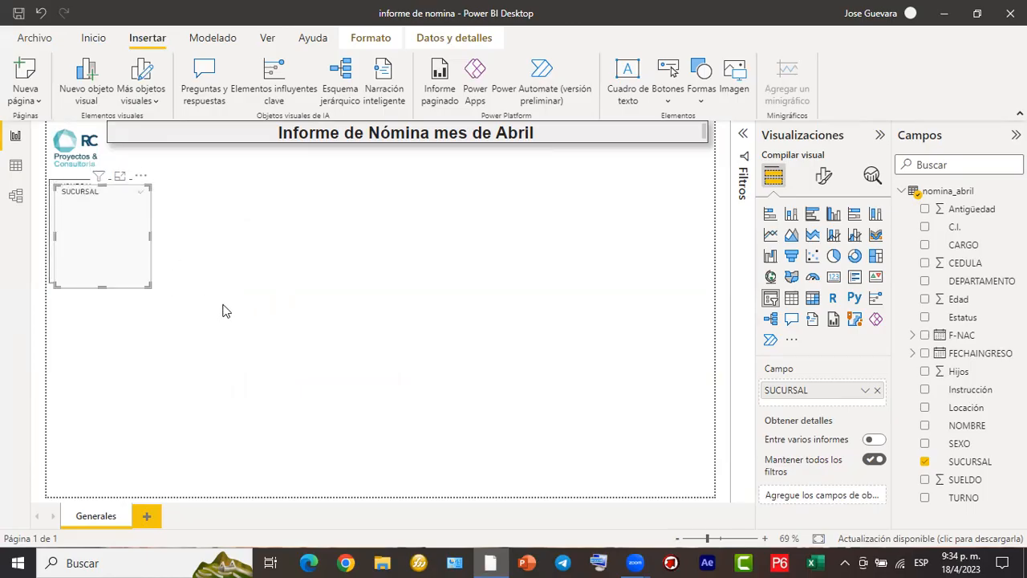
{"action": "left_click_drag", "start_coordinate": [138, 272], "coordinate": [128, 370]}
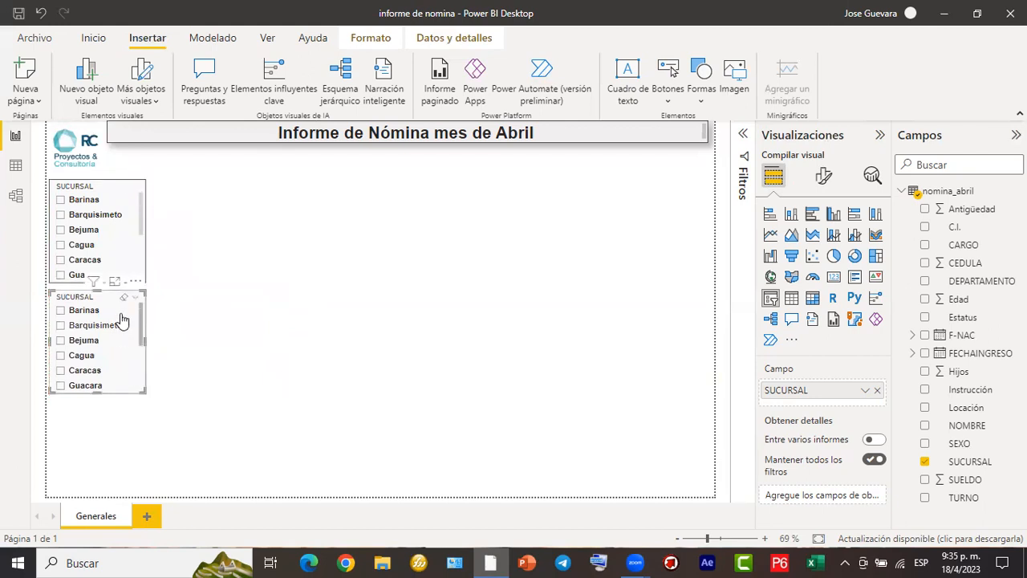
{"action": "left_click_drag", "start_coordinate": [121, 308], "coordinate": [122, 309]}
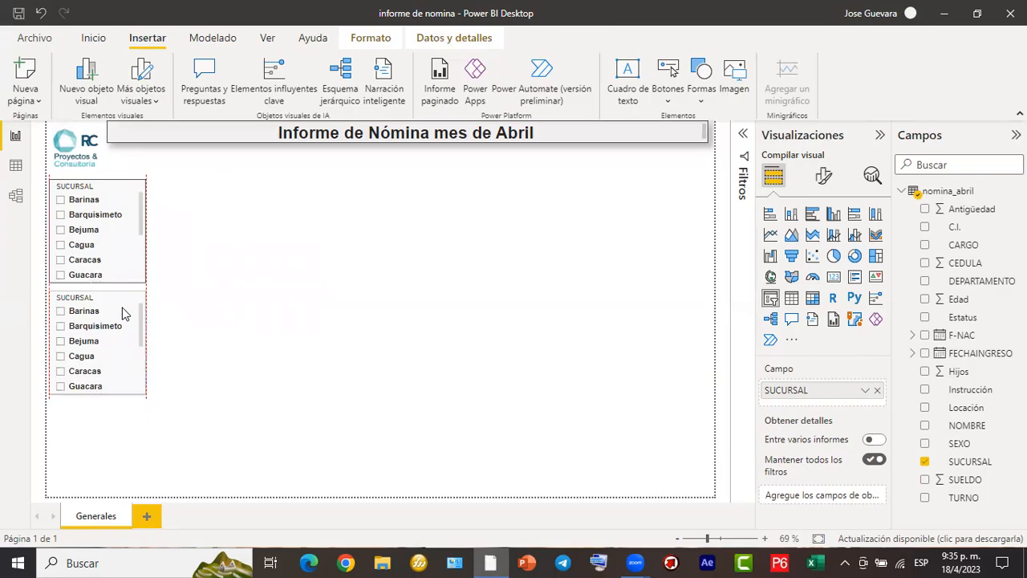
{"action": "mouse_move", "coordinate": [122, 308]}
{"action": "left_mouse_down"}
{"action": "mouse_move", "coordinate": [101, 318]}
{"action": "mouse_move", "coordinate": [111, 305]}
{"action": "left_mouse_up"}
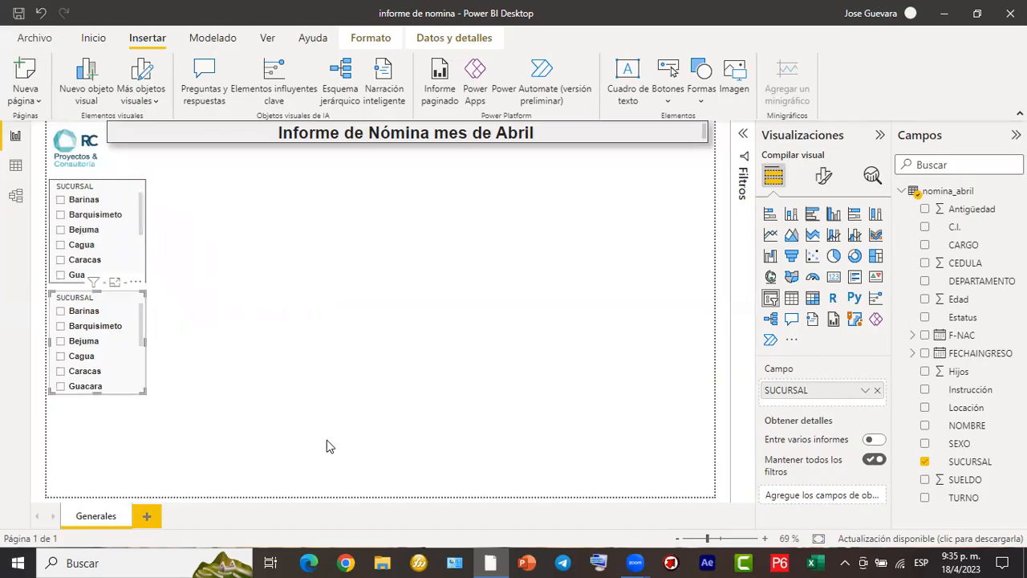
{"action": "mouse_move", "coordinate": [165, 320]}
{"action": "left_mouse_down"}
{"action": "mouse_move", "coordinate": [163, 340]}
{"action": "mouse_move", "coordinate": [226, 317]}
{"action": "mouse_move", "coordinate": [215, 307]}
{"action": "left_mouse_up"}
{"action": "mouse_move", "coordinate": [124, 346]}
{"action": "left_mouse_down"}
{"action": "mouse_move", "coordinate": [160, 358]}
{"action": "mouse_move", "coordinate": [361, 362]}
{"action": "mouse_move", "coordinate": [641, 346]}
{"action": "mouse_move", "coordinate": [755, 378]}
{"action": "mouse_move", "coordinate": [760, 384]}
{"action": "mouse_move", "coordinate": [746, 396]}
{"action": "left_mouse_up"}
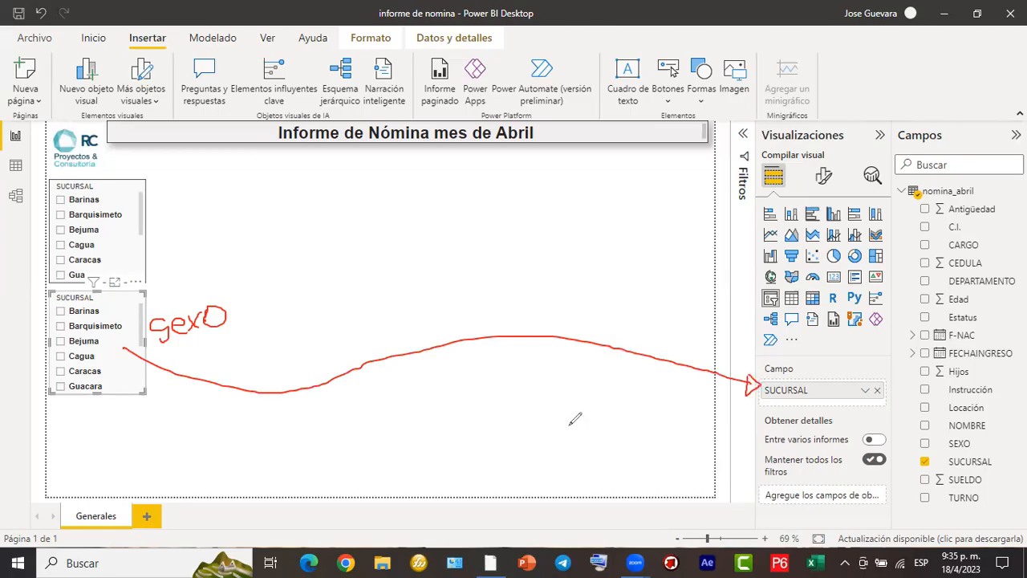
{"action": "mouse_move", "coordinate": [886, 376]}
{"action": "left_mouse_down"}
{"action": "mouse_move", "coordinate": [866, 390]}
{"action": "mouse_move", "coordinate": [883, 398]}
{"action": "mouse_move", "coordinate": [899, 382]}
{"action": "mouse_move", "coordinate": [864, 395]}
{"action": "mouse_move", "coordinate": [897, 387]}
{"action": "mouse_move", "coordinate": [881, 373]}
{"action": "left_mouse_up"}
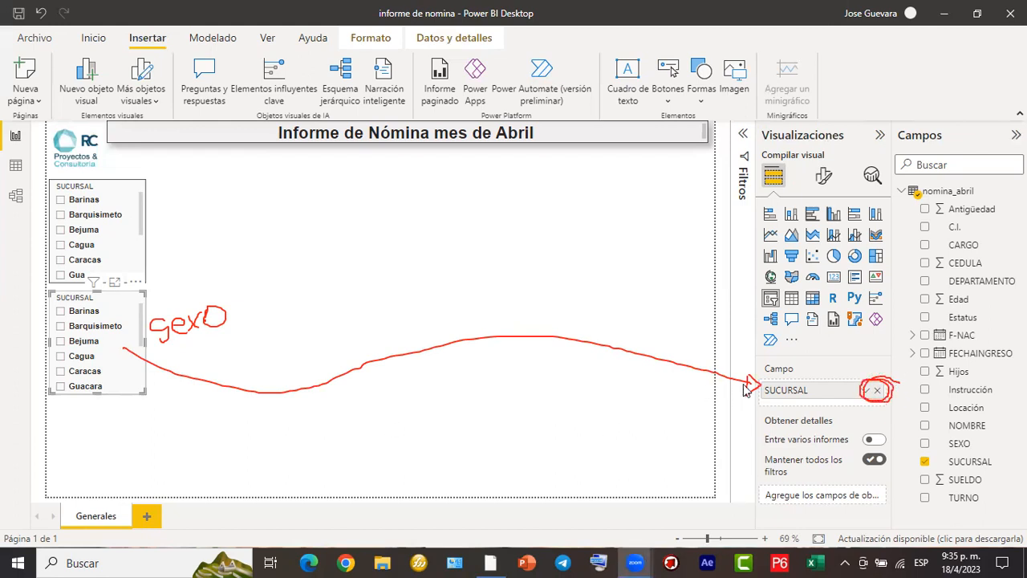
- Remove the SUCURSAL field from the copied slicer
{"action": "left_click", "coordinate": [878, 392]}
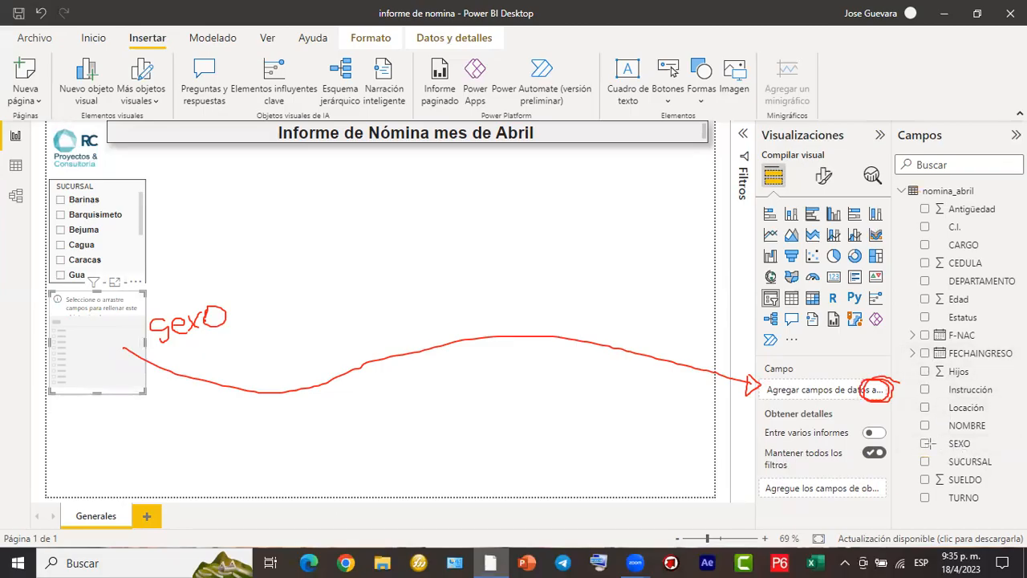
- Add the SEXO field to the copied slicer and shorten it to fit the FEMENINO and MASCULINO options
{"action": "left_click_drag", "start_coordinate": [914, 434], "coordinate": [1001, 453]}
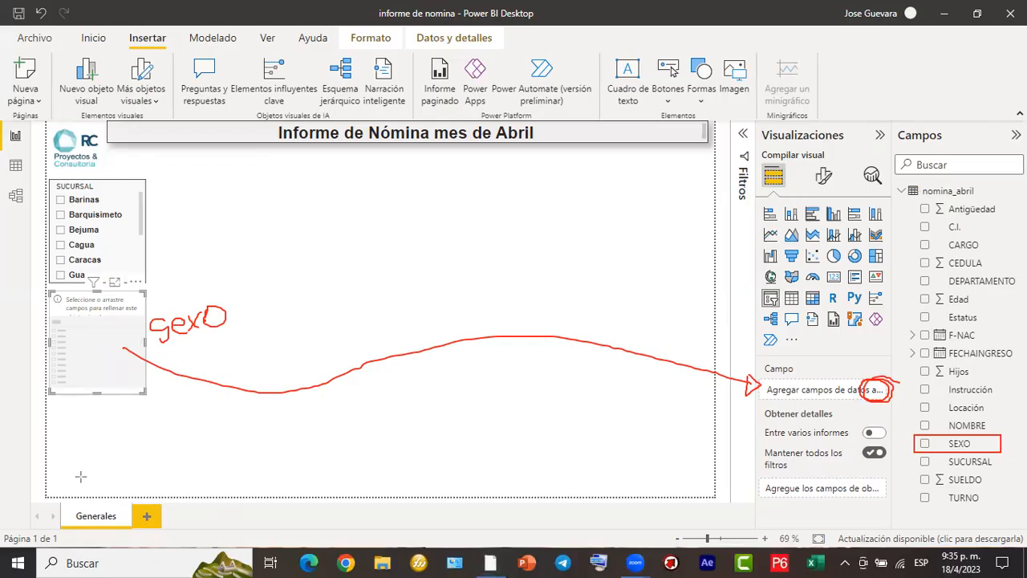
{"action": "left_click", "coordinate": [924, 443]}
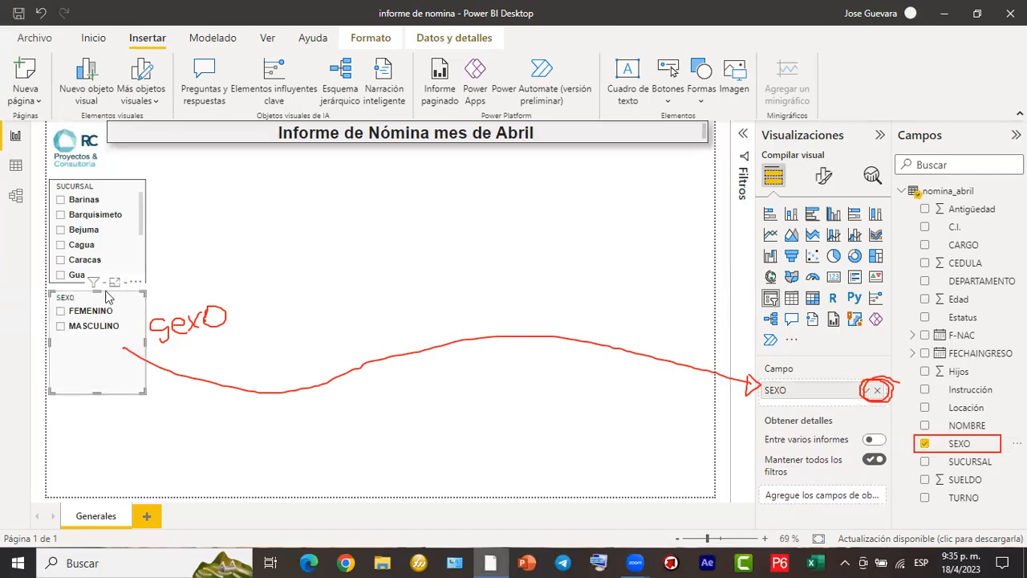
{"action": "left_click_drag", "start_coordinate": [97, 393], "coordinate": [102, 351]}
{"action": "left_click", "coordinate": [51, 318]}
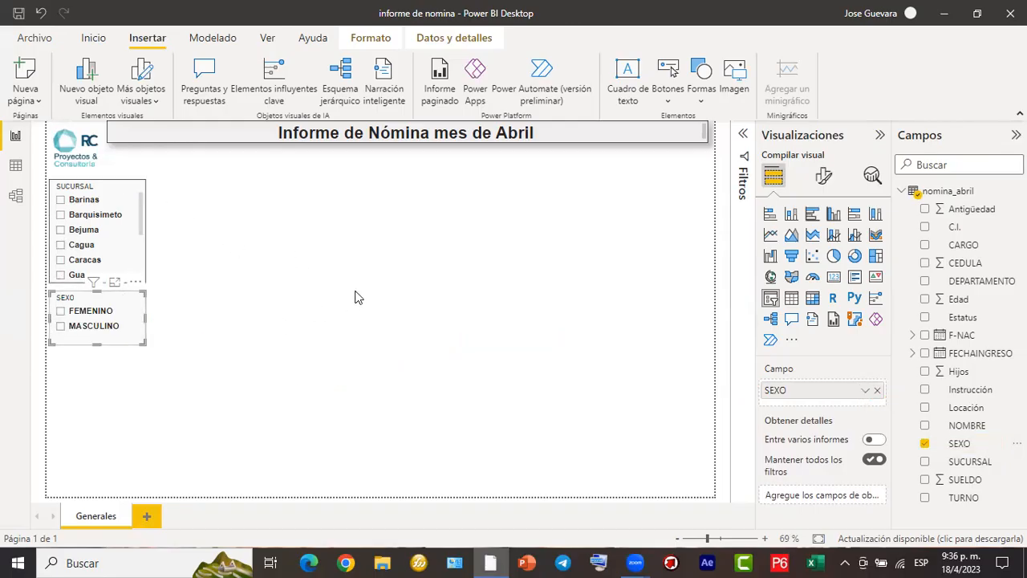
- Adjust the vertical position of the SEXO slicer to leave a small gap beneath the SUCURSAL slicer, and deselect it
{"action": "left_click", "coordinate": [403, 350]}
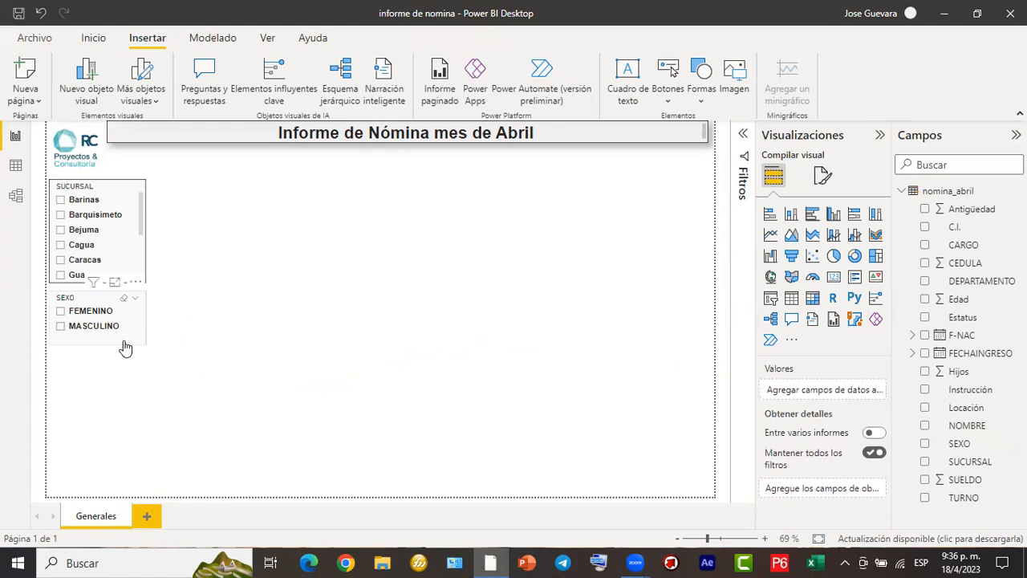
{"action": "left_click", "coordinate": [127, 340]}
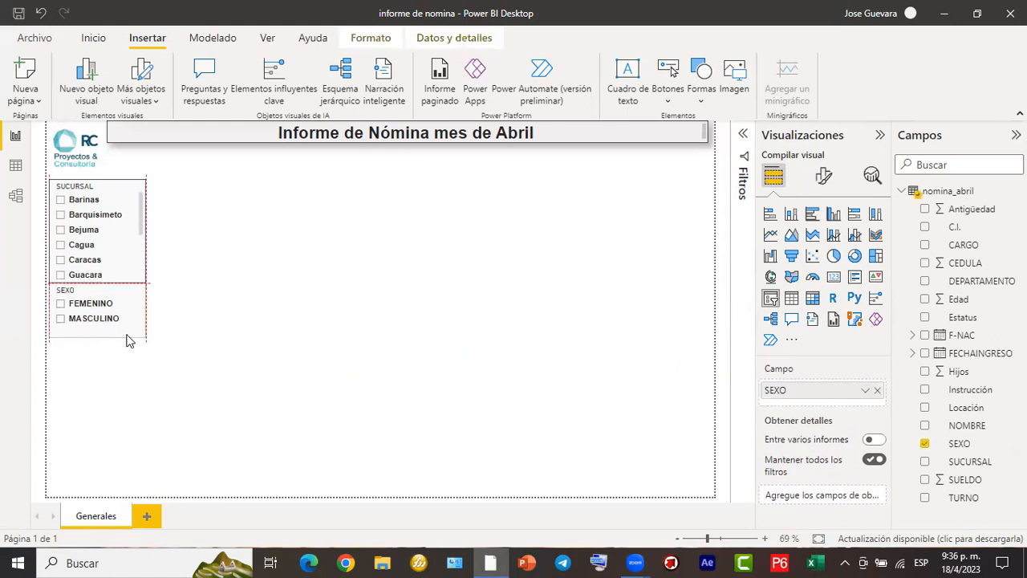
{"action": "left_click_drag", "start_coordinate": [126, 340], "coordinate": [127, 346]}
{"action": "left_click", "coordinate": [189, 329]}
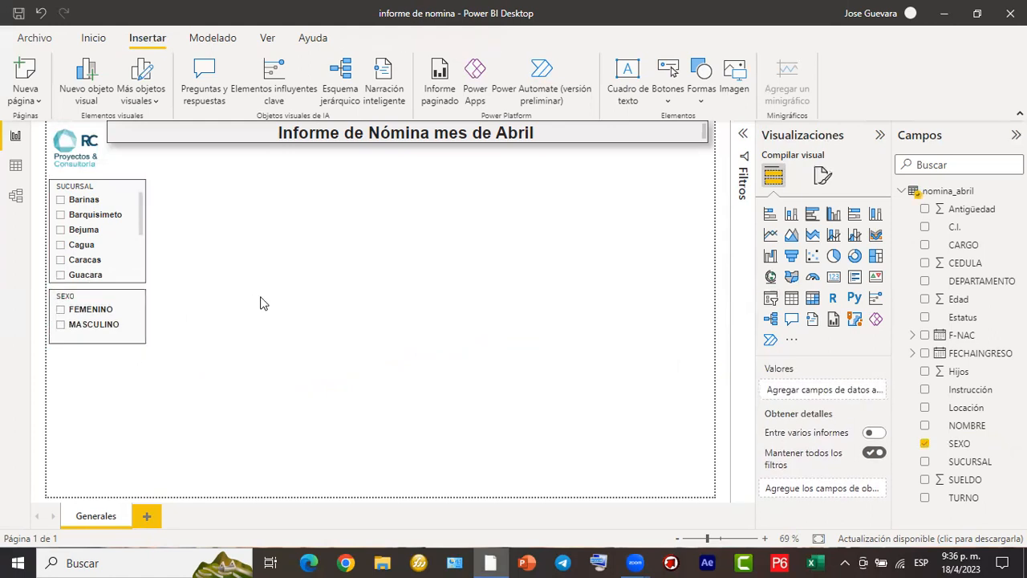
- Duplicate the SEXO slicer, place the copy beside the original, and clear the FEMENINO selection
{"action": "left_click", "coordinate": [140, 321]}
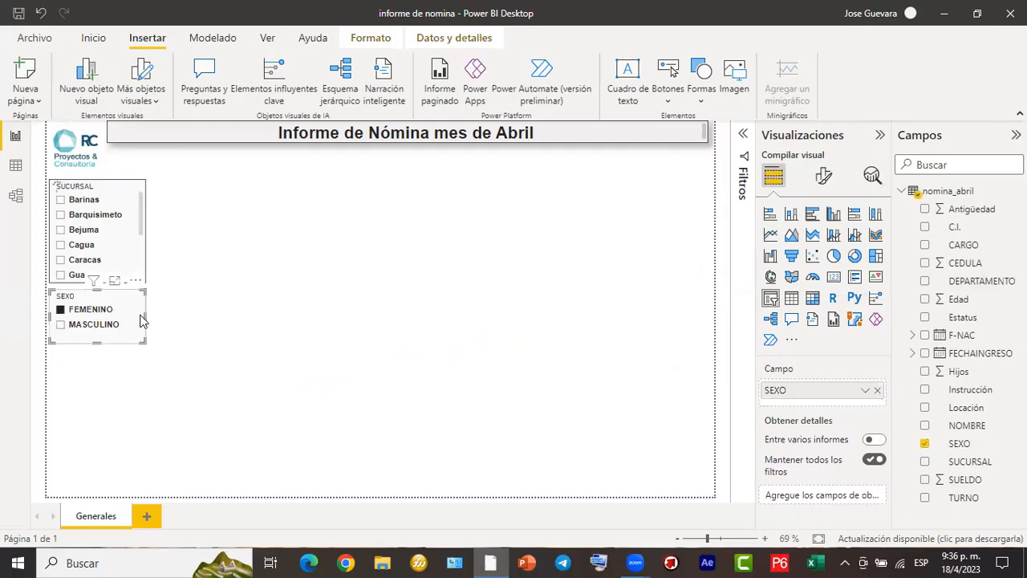
{"action": "key", "text": "ctrl+v"}
{"action": "left_click_drag", "start_coordinate": [140, 321], "coordinate": [270, 319]}
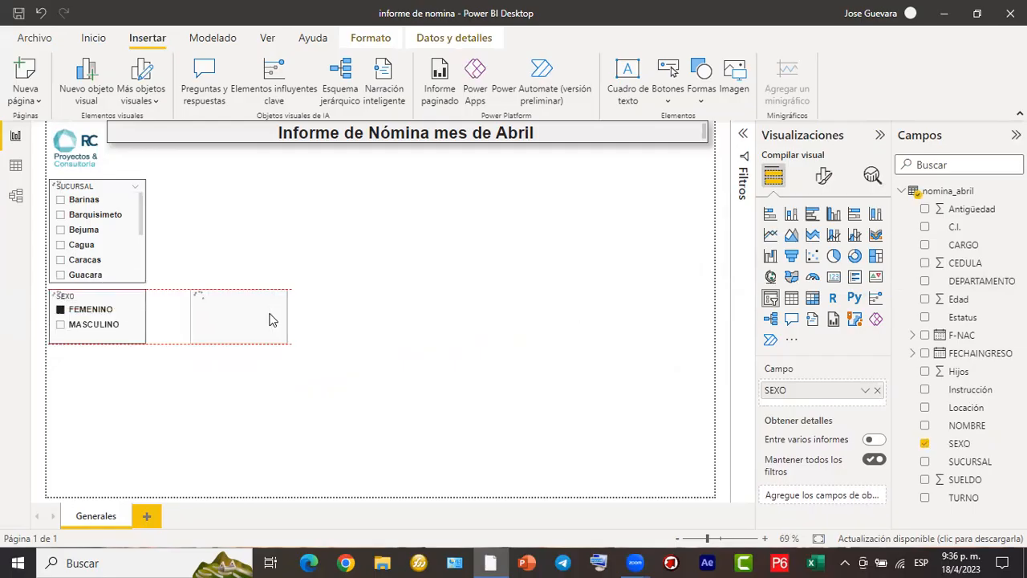
{"action": "left_click", "coordinate": [86, 329]}
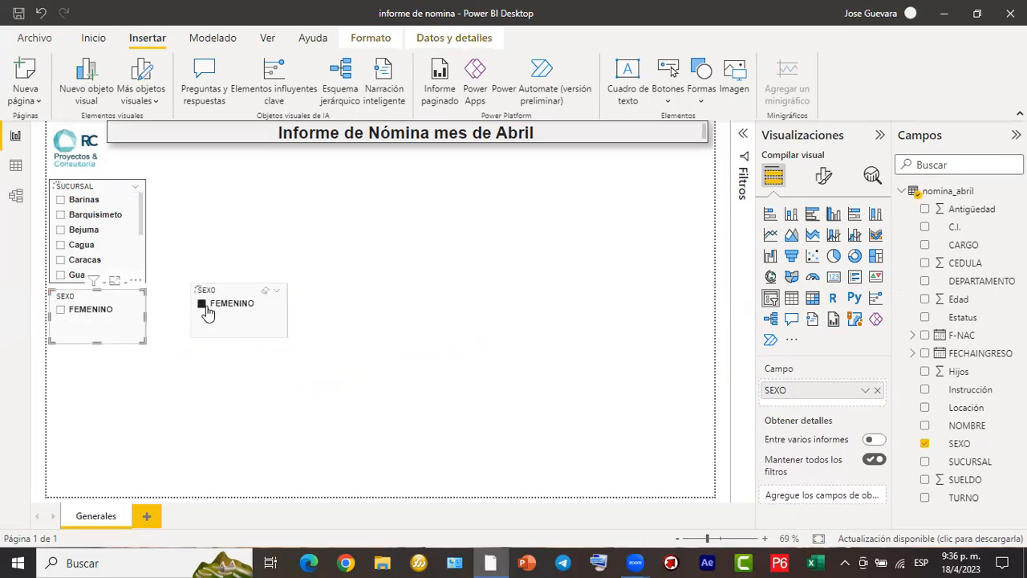
{"action": "left_click", "coordinate": [206, 313]}
{"action": "left_click", "coordinate": [207, 313]}
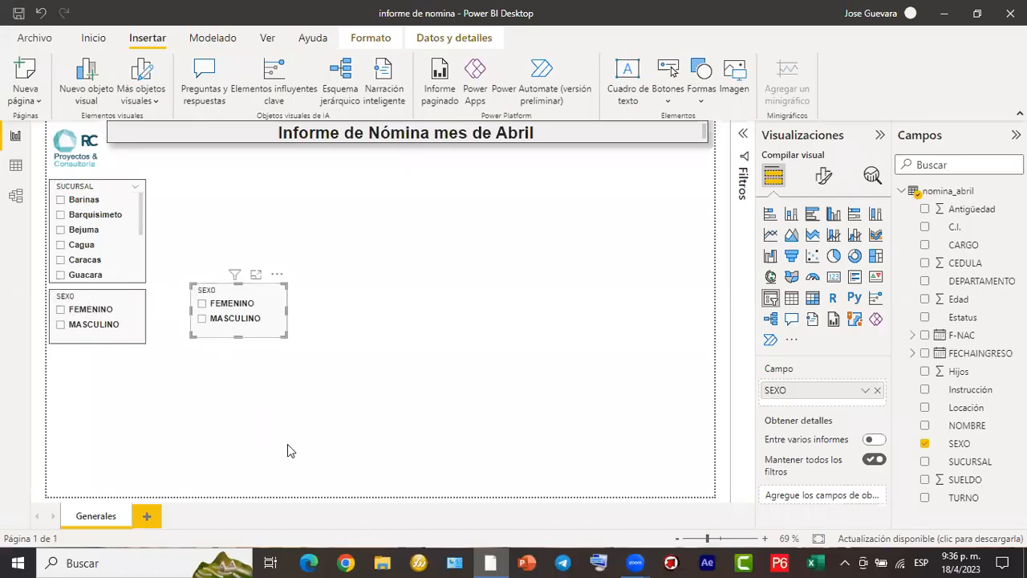
- Replace SEXO with the Estatus field in the duplicated slicer and shorten it to fit its two options
{"action": "mouse_move", "coordinate": [261, 297]}
{"action": "left_mouse_down"}
{"action": "mouse_move", "coordinate": [603, 304]}
{"action": "mouse_move", "coordinate": [768, 384]}
{"action": "mouse_move", "coordinate": [753, 378]}
{"action": "left_mouse_up"}
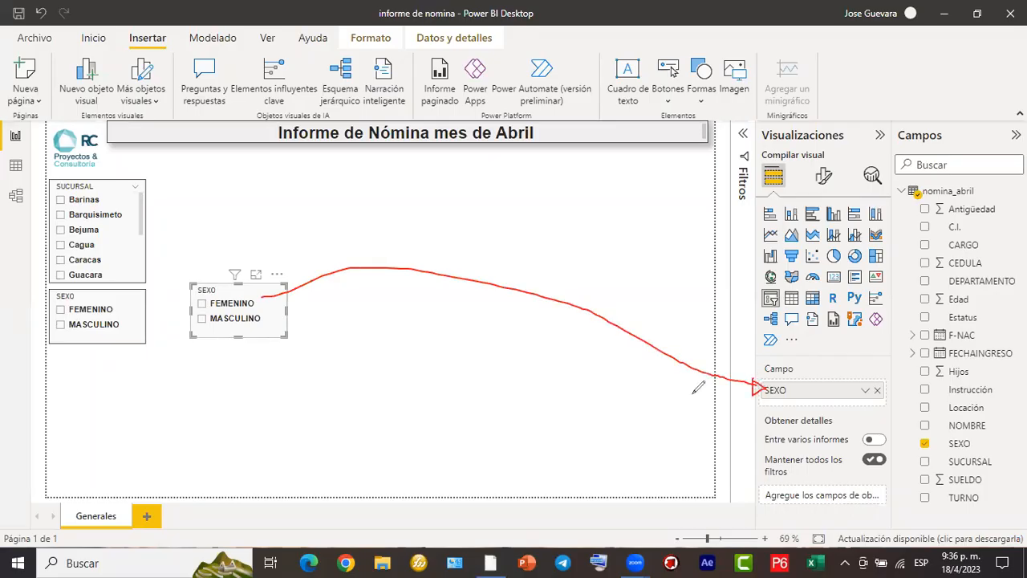
{"action": "left_click", "coordinate": [878, 391]}
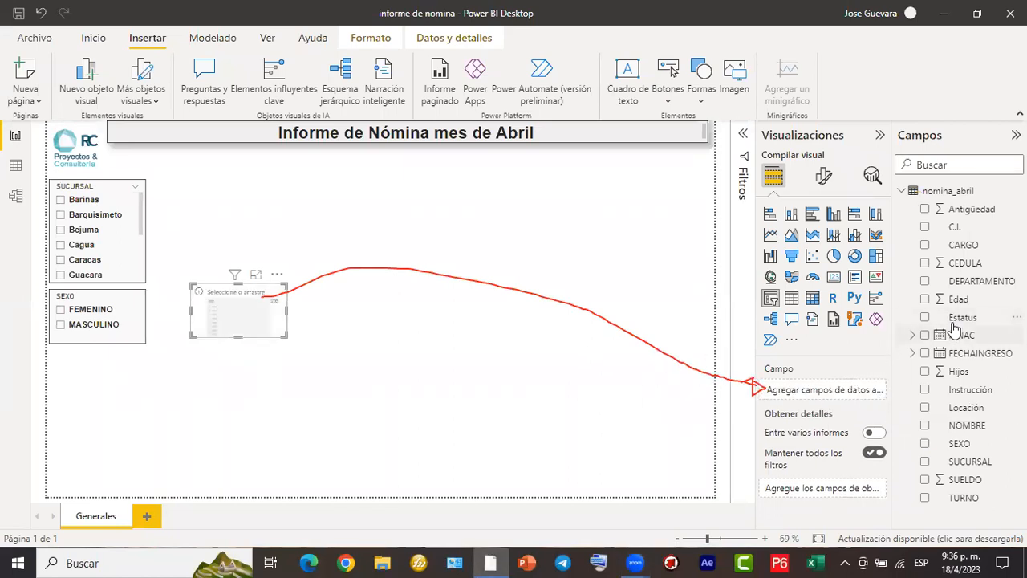
{"action": "left_click", "coordinate": [925, 318]}
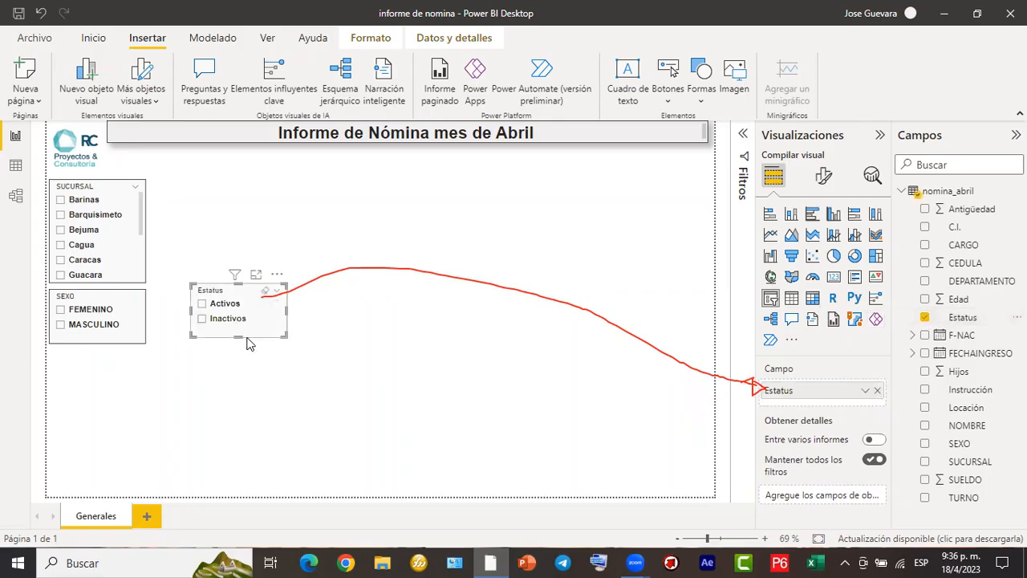
{"action": "left_click_drag", "start_coordinate": [238, 334], "coordinate": [241, 330]}
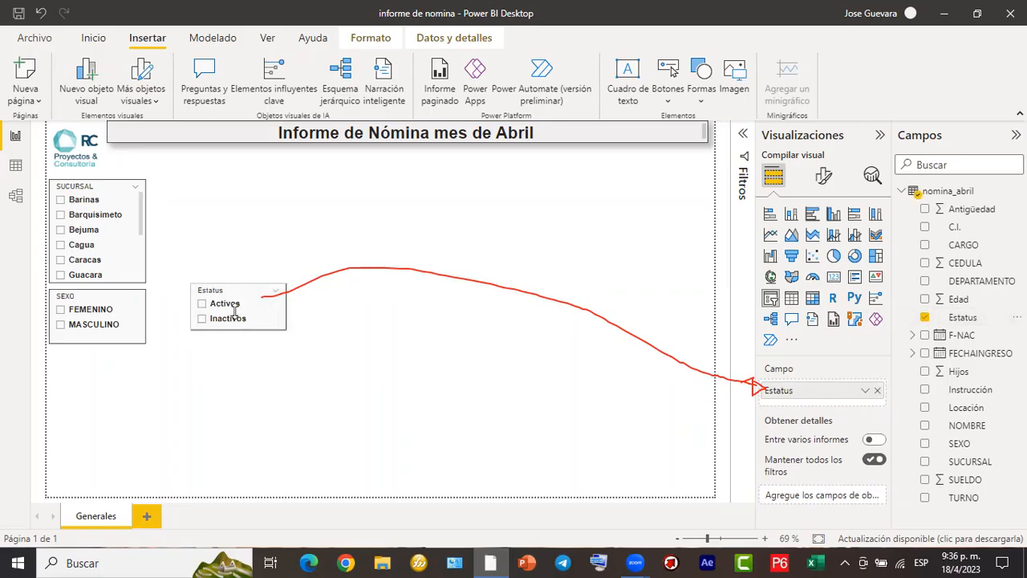
- Shorten the SEXO slicer slightly so it ends just below the MASCULINO option
{"action": "left_click", "coordinate": [96, 351]}
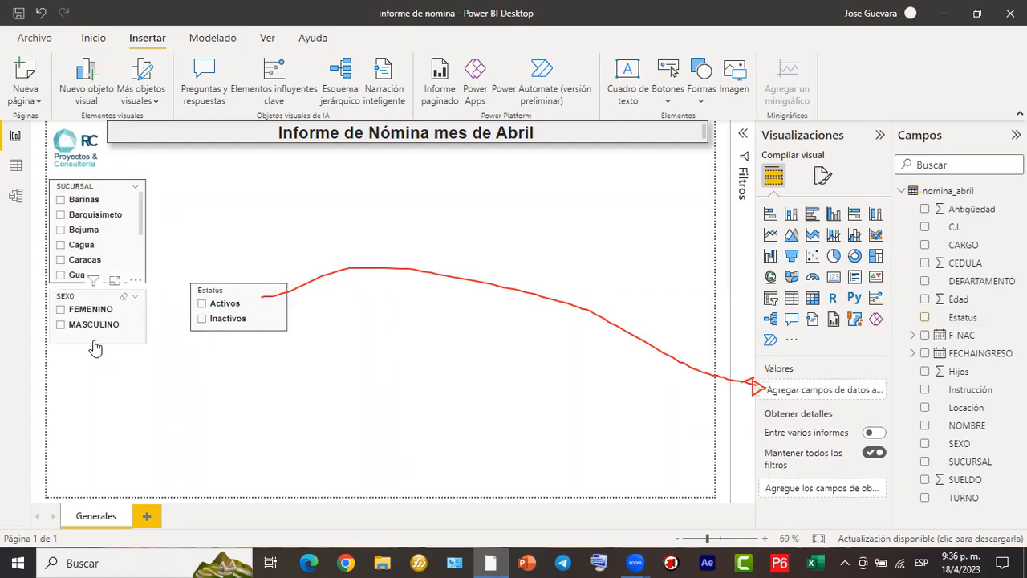
{"action": "left_click", "coordinate": [97, 345]}
{"action": "left_click_drag", "start_coordinate": [97, 343], "coordinate": [101, 338]}
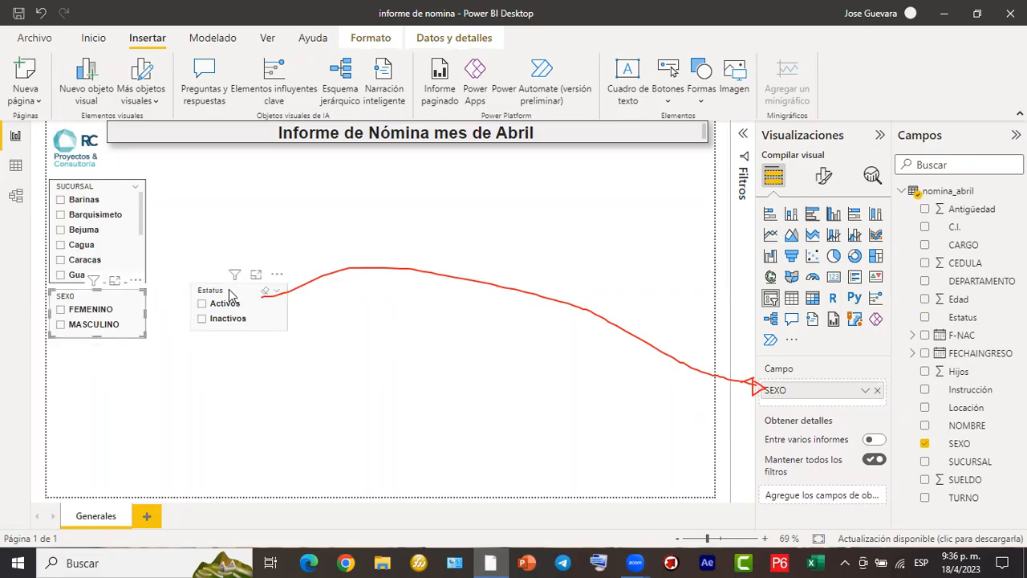
- Move the Estatus slicer directly below the SEXO slicer, nudge it up to narrow the gap, and deselect it
{"action": "left_click_drag", "start_coordinate": [199, 306], "coordinate": [91, 355]}
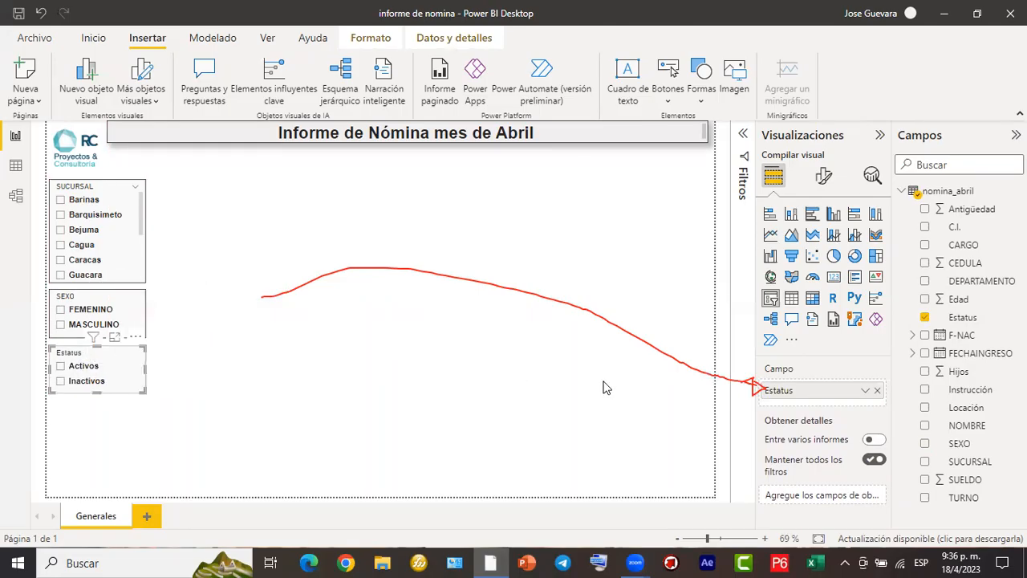
{"action": "key", "text": "Up"}
{"action": "key", "text": "Up"}
{"action": "key", "text": "Up"}
{"action": "key", "text": "Up"}
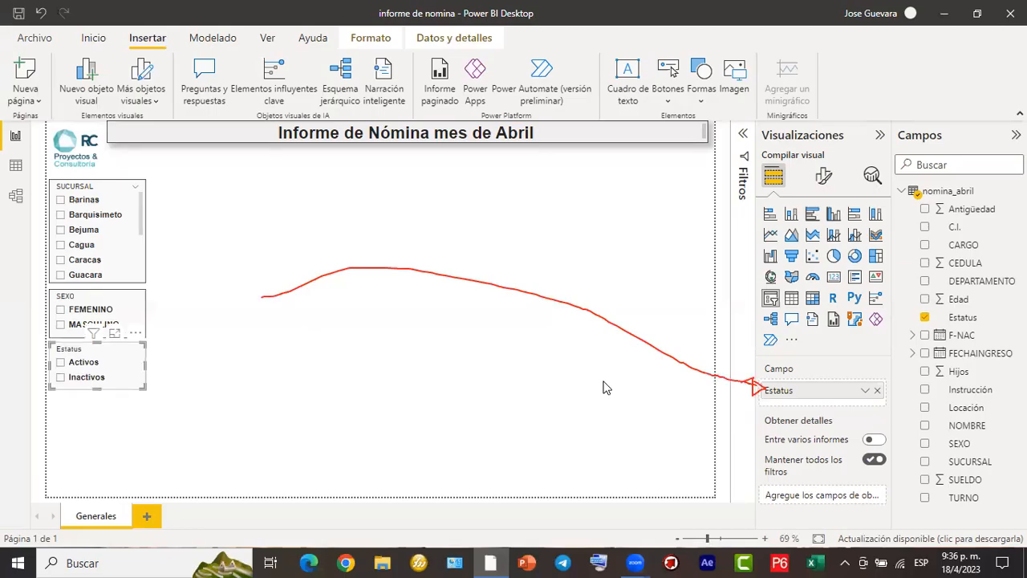
{"action": "left_click", "coordinate": [351, 268]}
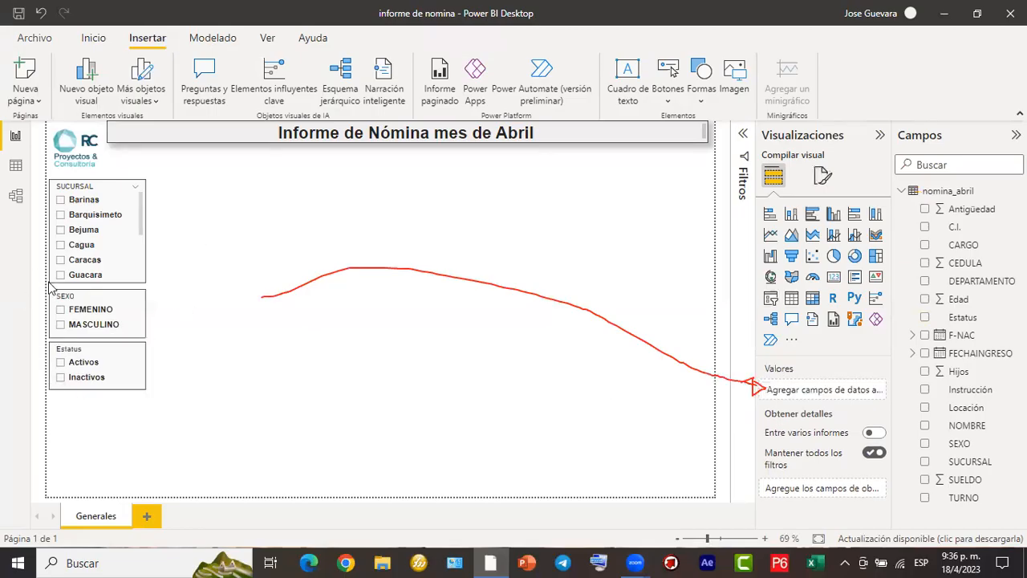
- Nudge the SEXO slicer up slightly to even out the spacing between the three slicers
{"action": "key", "text": "Up"}
{"action": "key", "text": "Up"}
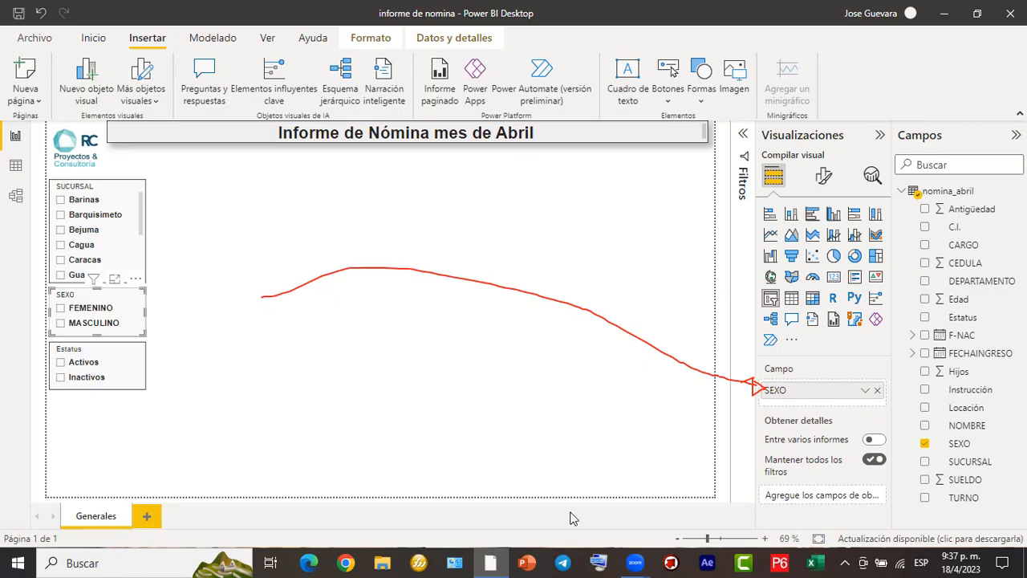
{"action": "key", "text": "Escape"}
- Duplicate the Estatus slicer and align the copy directly below the original
{"action": "left_click", "coordinate": [138, 366]}
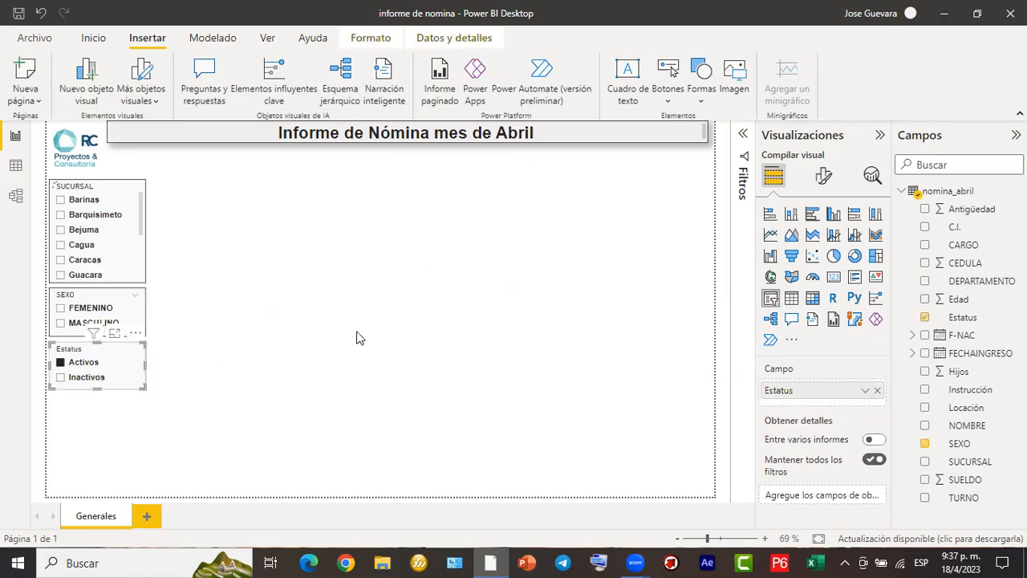
{"action": "key", "text": "ctrl+v"}
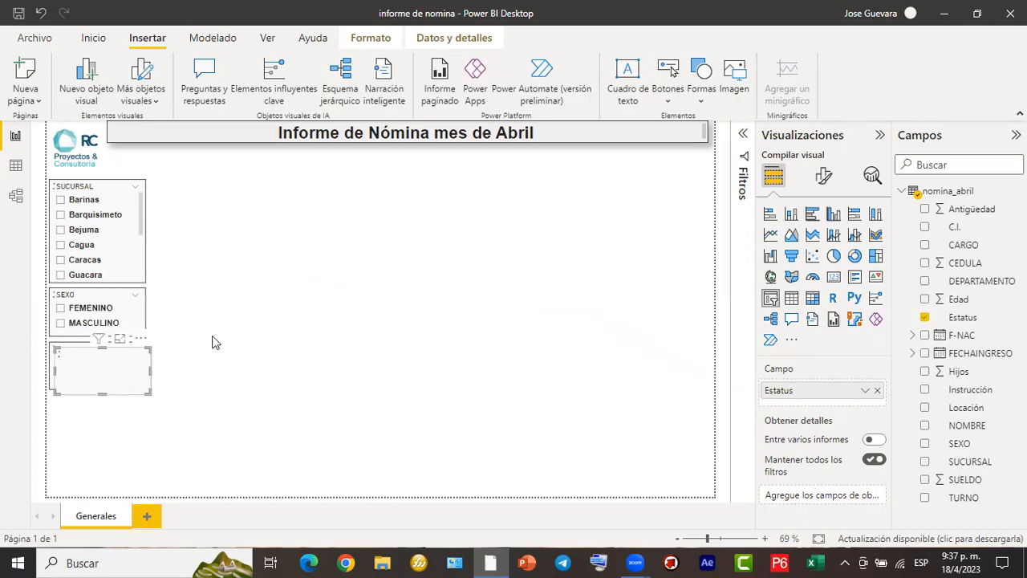
{"action": "left_click_drag", "start_coordinate": [123, 365], "coordinate": [112, 418]}
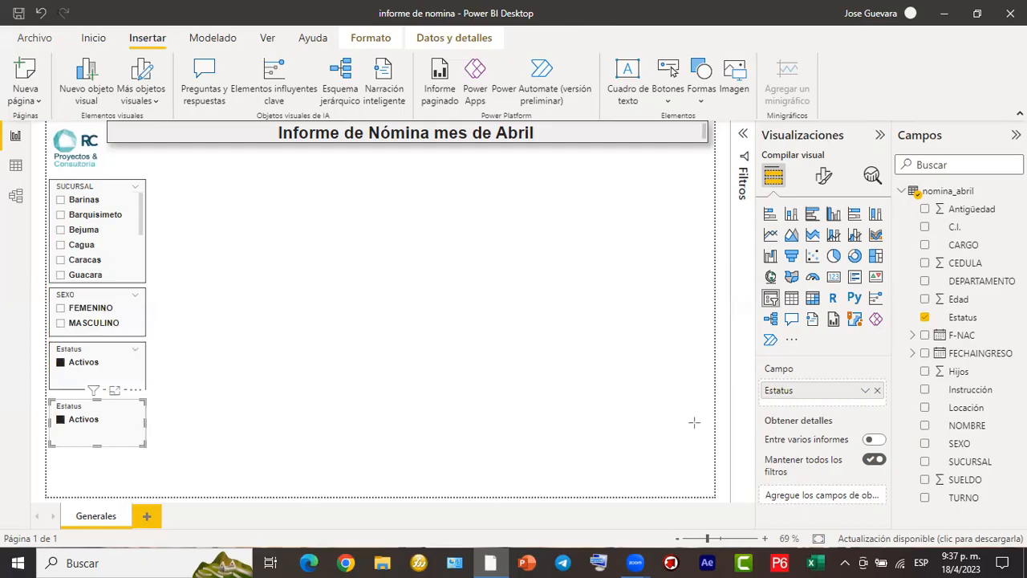
- Replace Estatus with the Instrucción field in the new slicer and lengthen it to fit all options through Universitaria
{"action": "left_click", "coordinate": [877, 390]}
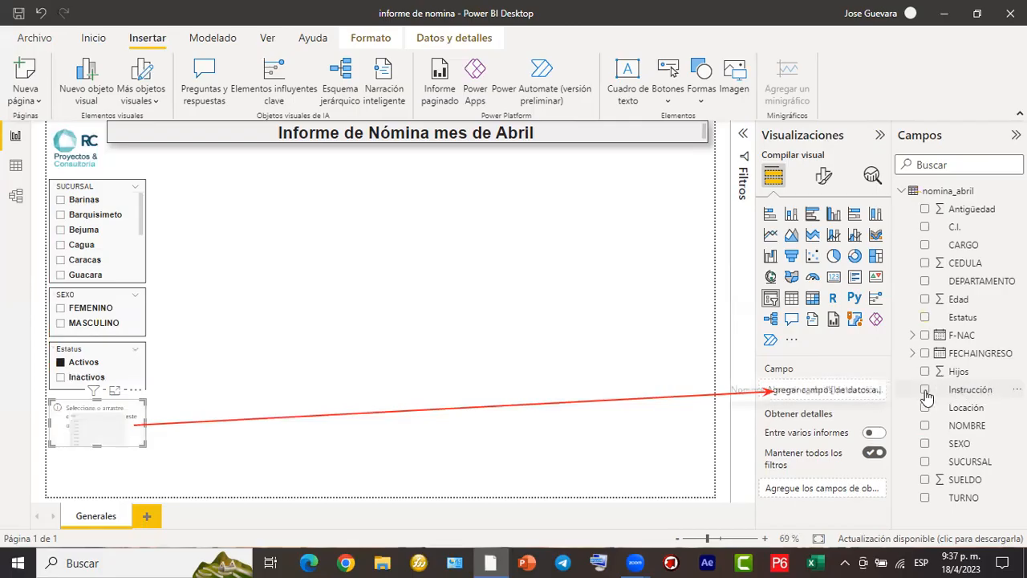
{"action": "left_click", "coordinate": [925, 390]}
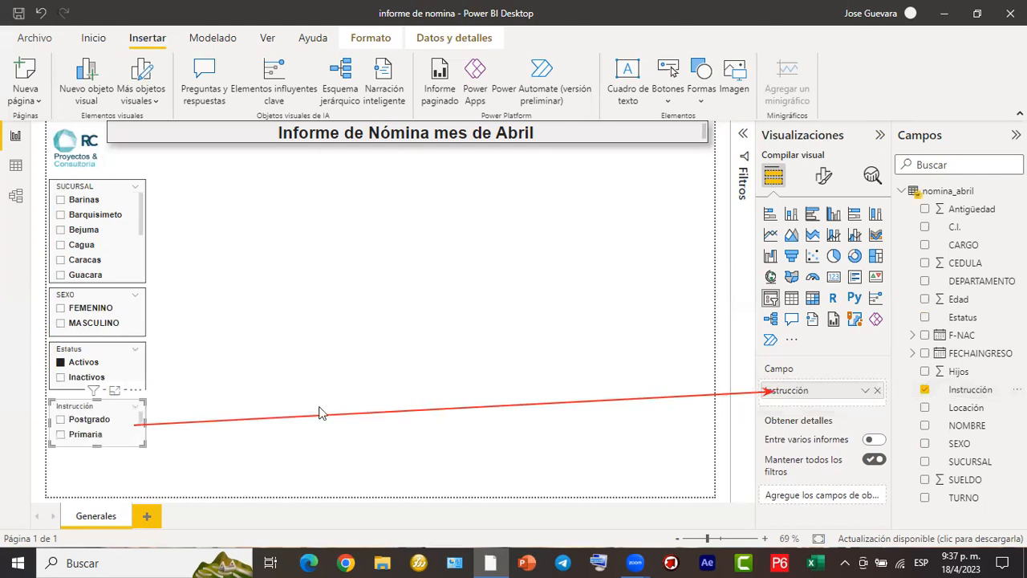
{"action": "left_click_drag", "start_coordinate": [93, 446], "coordinate": [90, 494]}
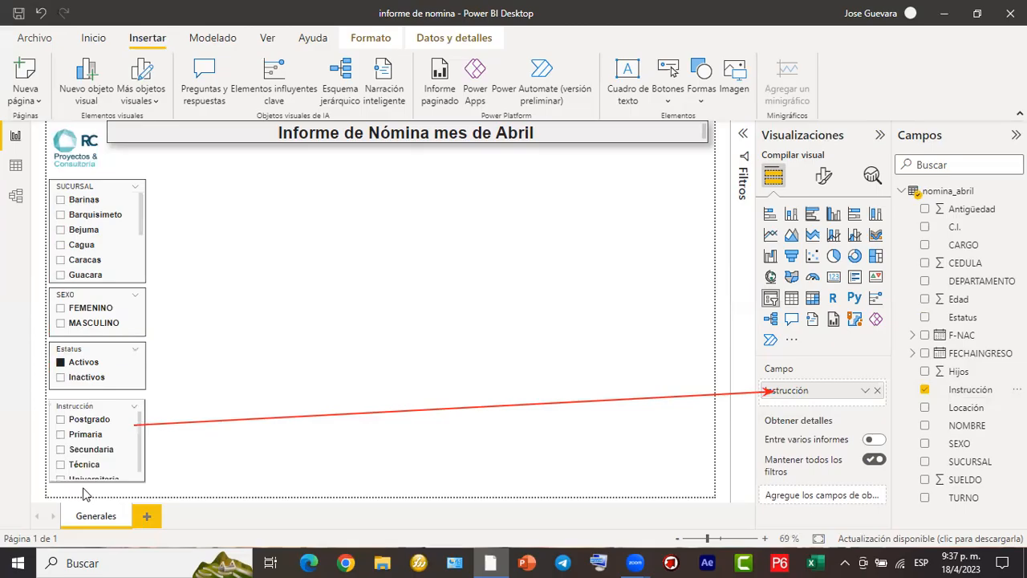
- Test the slicers by filtering on Barquisimeto, FEMENINO and Técnica, and clear all selections, including Activos
{"action": "left_click", "coordinate": [62, 215]}
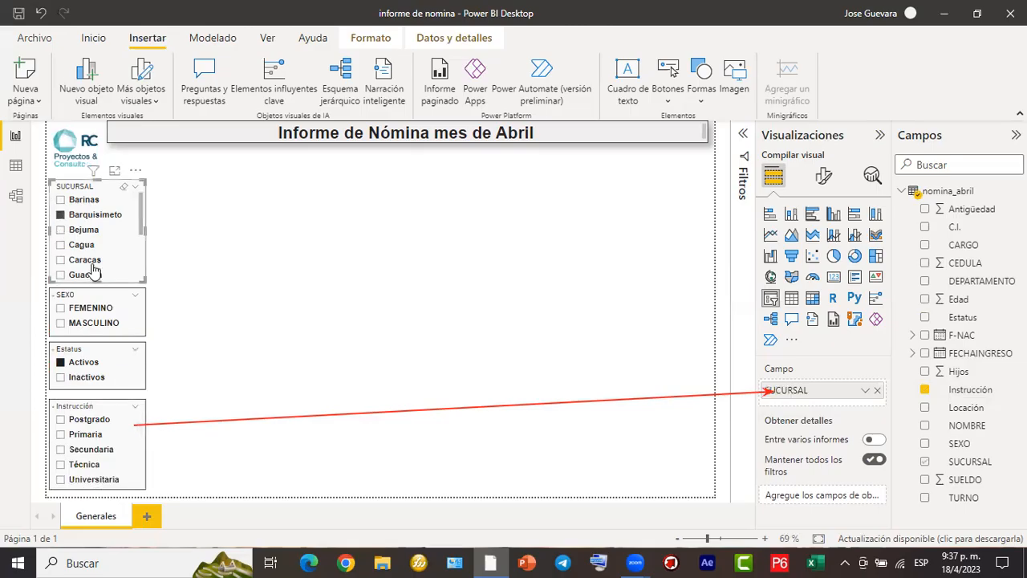
{"action": "left_click", "coordinate": [61, 314]}
{"action": "left_click", "coordinate": [61, 314]}
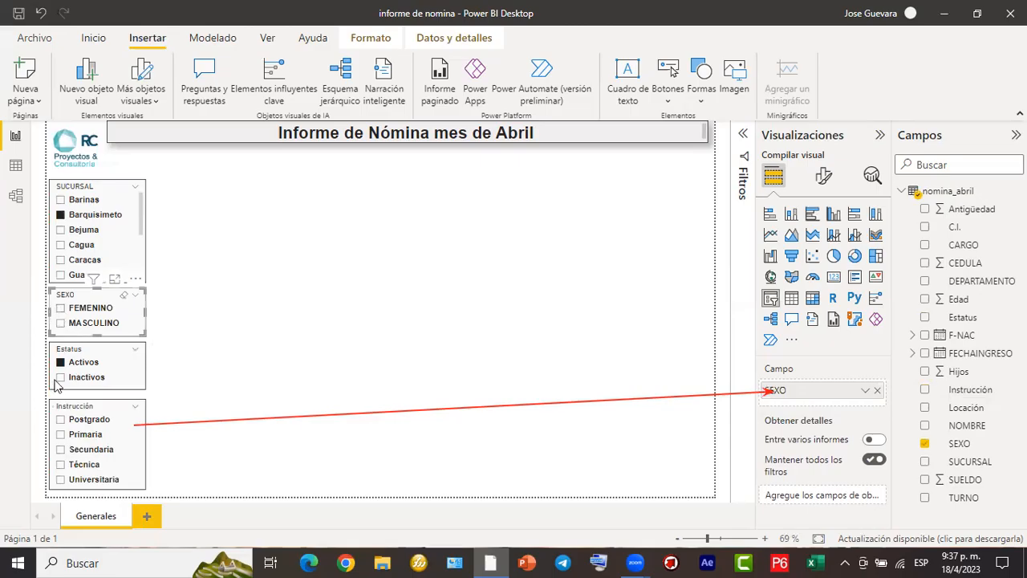
{"action": "left_click", "coordinate": [61, 450]}
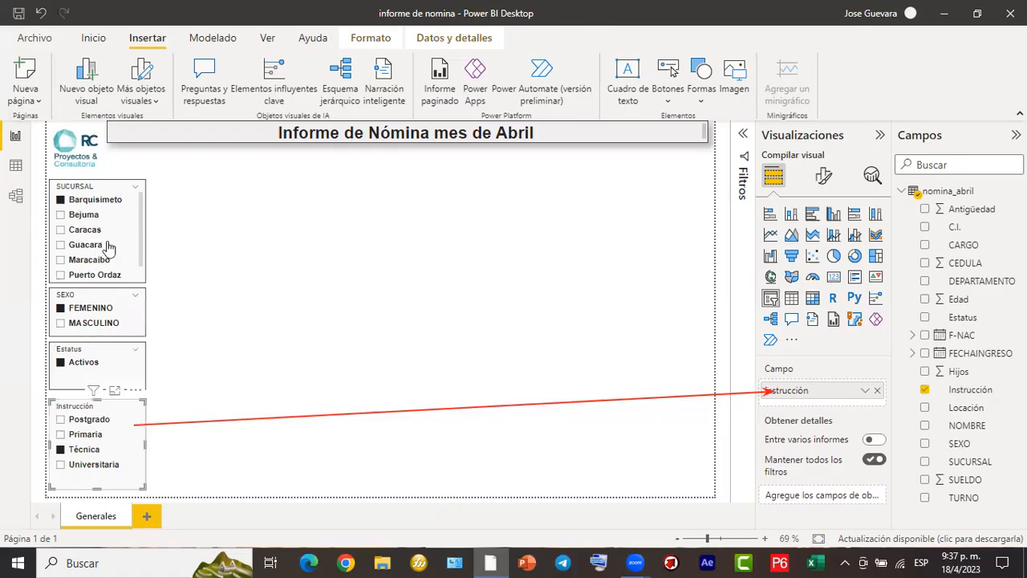
{"action": "left_click", "coordinate": [61, 203]}
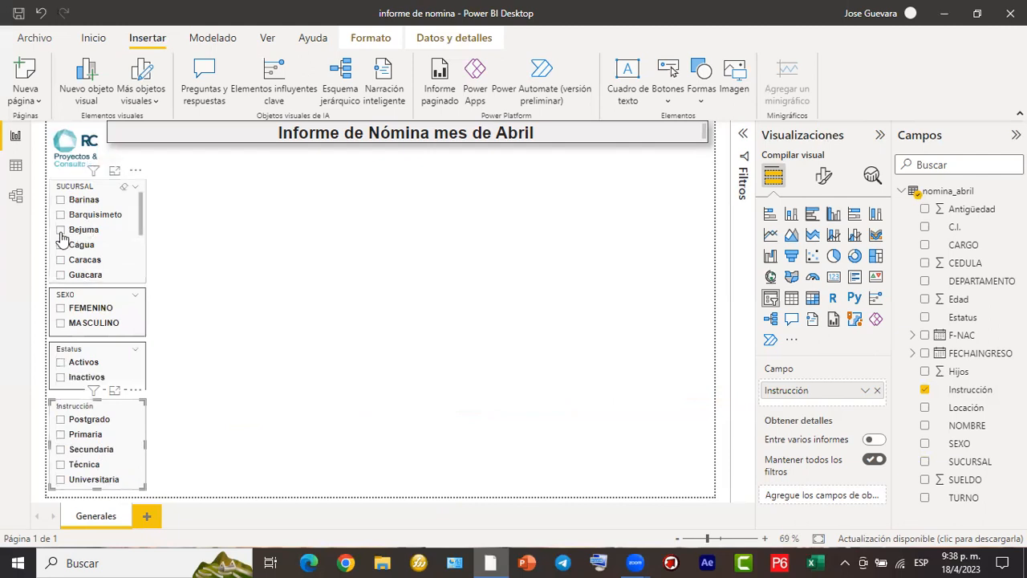
- Try multiple selection in the SUCURSAL slicer with Bejuma, Barquisimeto and Barinas, and clear the selections
{"action": "left_click", "coordinate": [93, 231]}
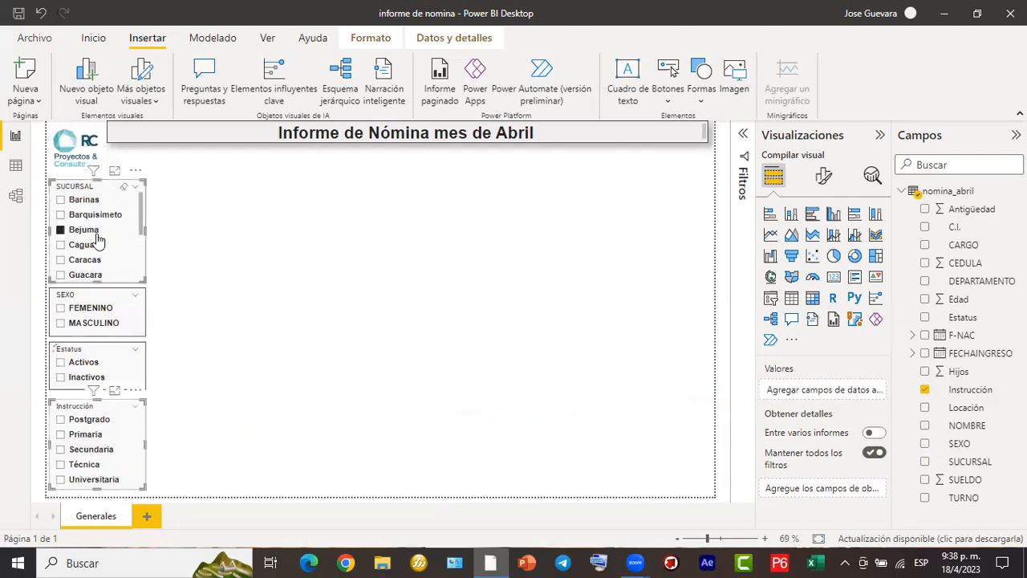
{"action": "left_click", "coordinate": [61, 214]}
{"action": "left_click", "coordinate": [61, 199]}
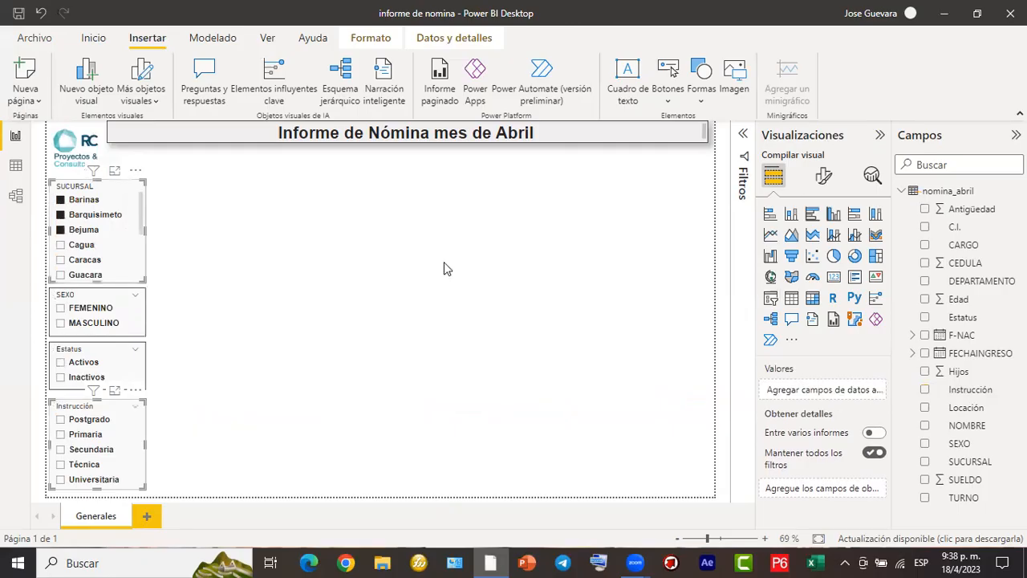
{"action": "left_click", "coordinate": [63, 215]}
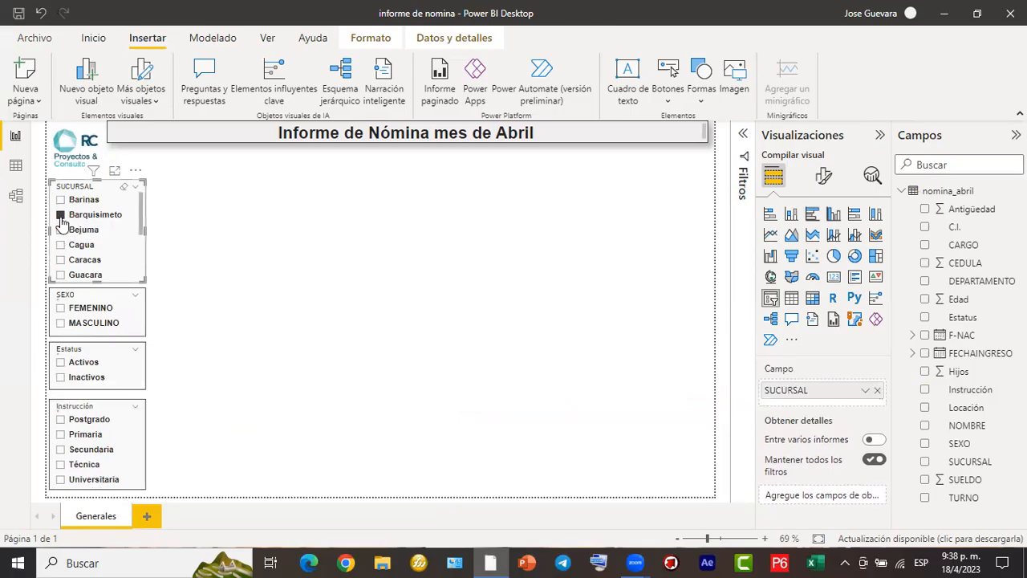
{"action": "left_click", "coordinate": [273, 187]}
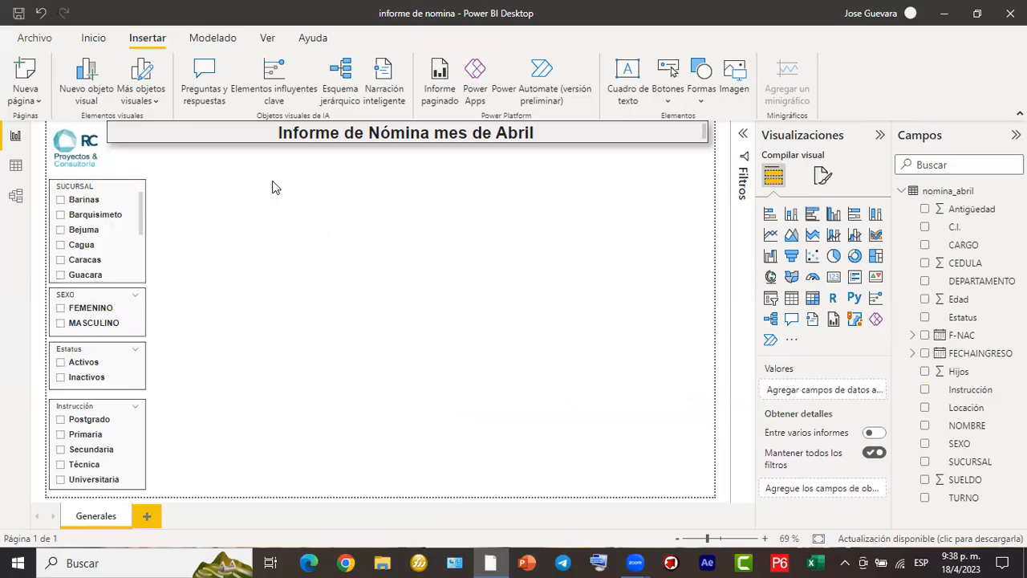
- Reposition the Instrucción slicer just below the Estatus slicer and resize it to fit all options through Universitaria
{"action": "left_click", "coordinate": [138, 413]}
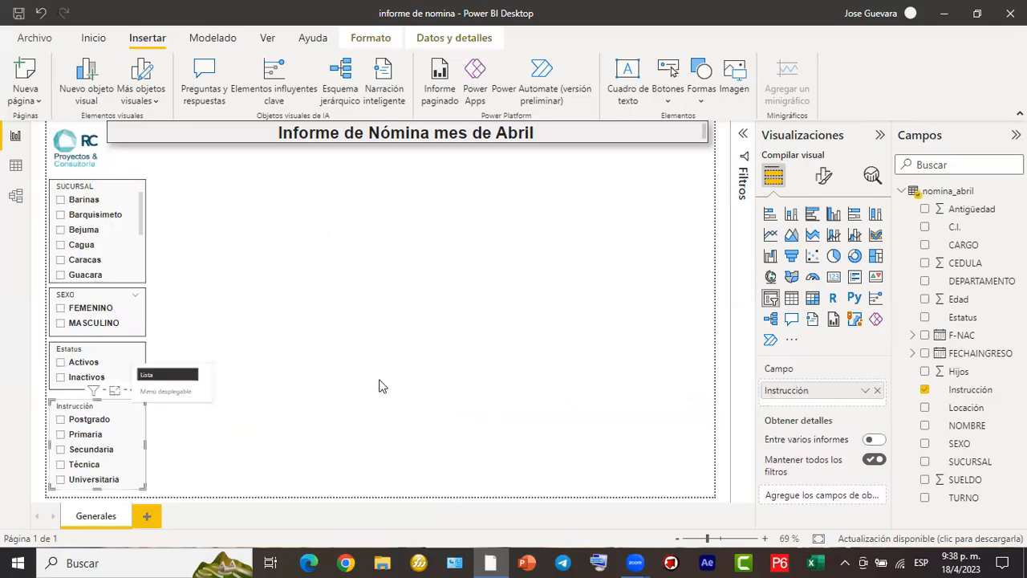
{"action": "left_click", "coordinate": [124, 407]}
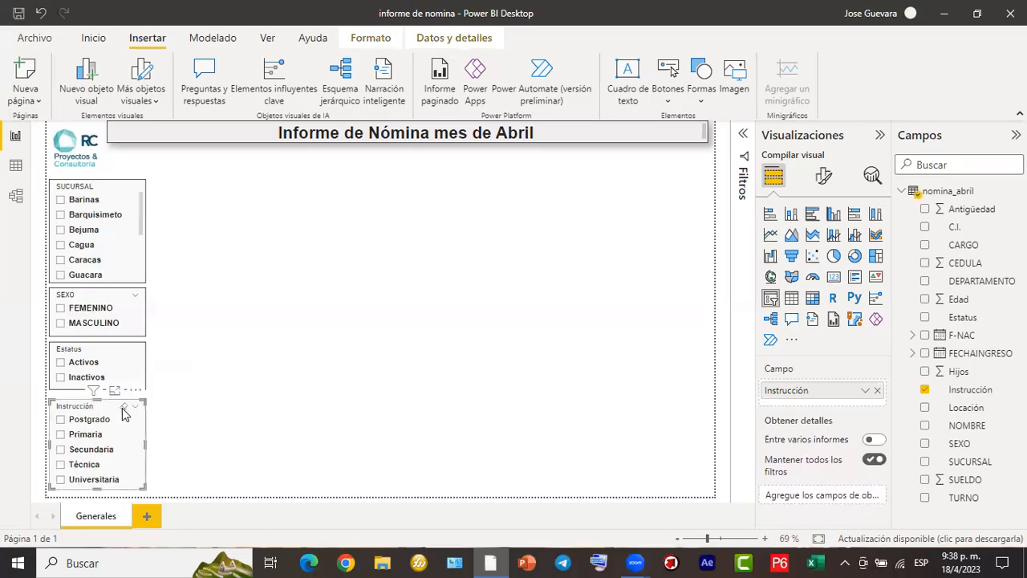
{"action": "left_click_drag", "start_coordinate": [122, 405], "coordinate": [122, 407]}
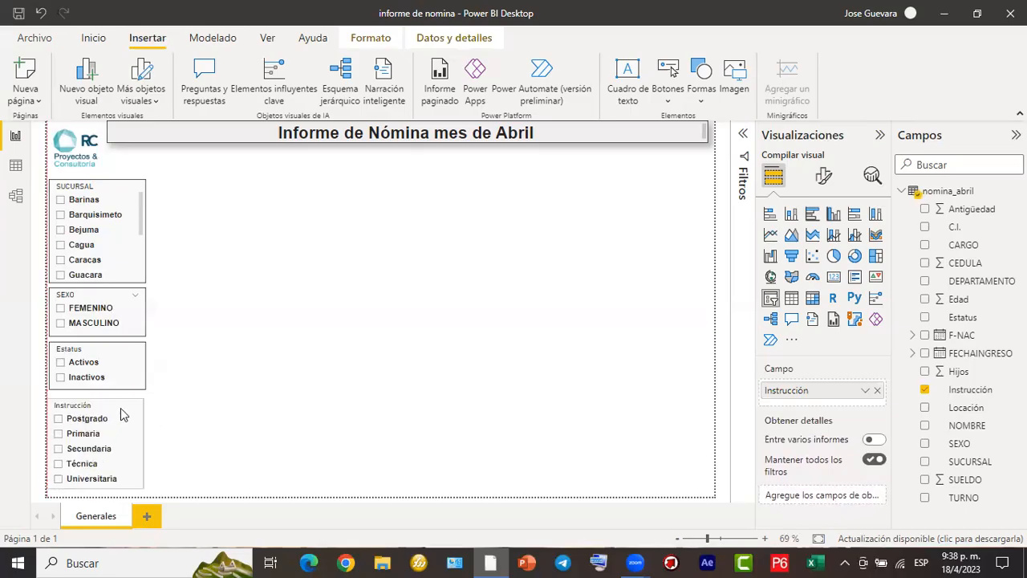
{"action": "left_click_drag", "start_coordinate": [120, 409], "coordinate": [121, 400]}
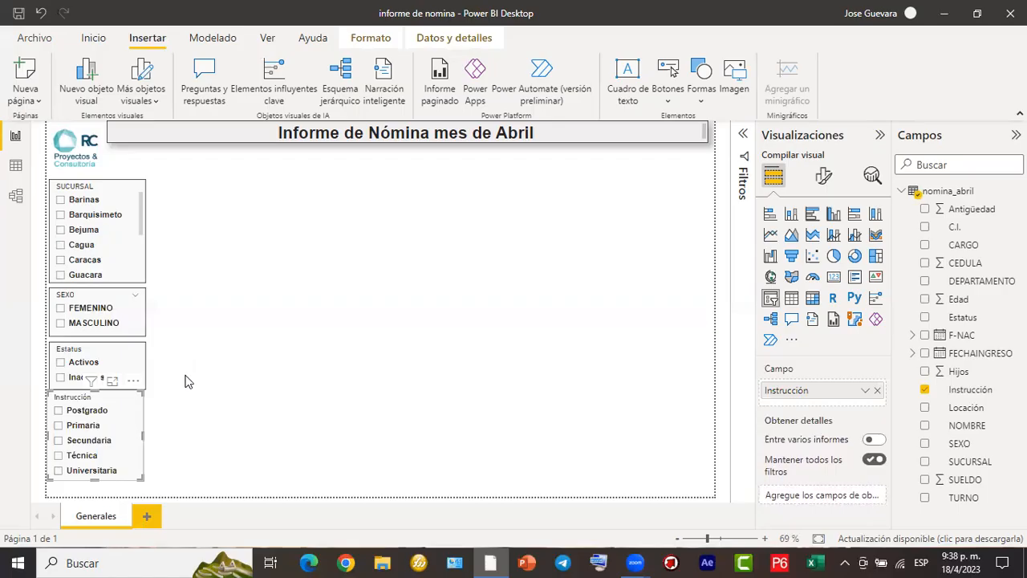
{"action": "left_click_drag", "start_coordinate": [97, 390], "coordinate": [94, 398]}
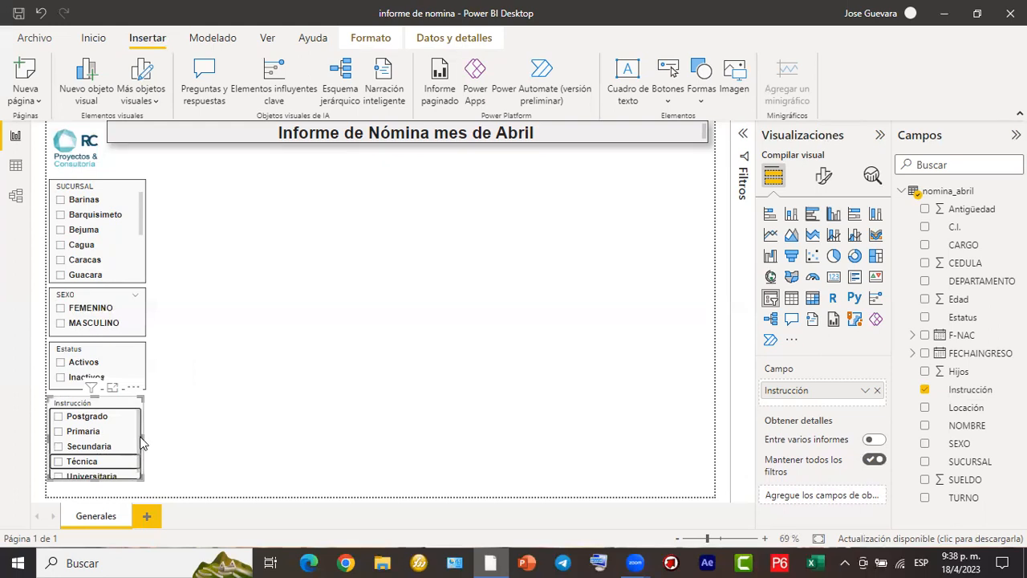
{"action": "mouse_move", "coordinate": [142, 437]}
{"action": "left_mouse_down"}
{"action": "mouse_move", "coordinate": [152, 444]}
{"action": "mouse_move", "coordinate": [140, 456]}
{"action": "left_mouse_up"}
{"action": "left_click_drag", "start_coordinate": [97, 484], "coordinate": [98, 493]}
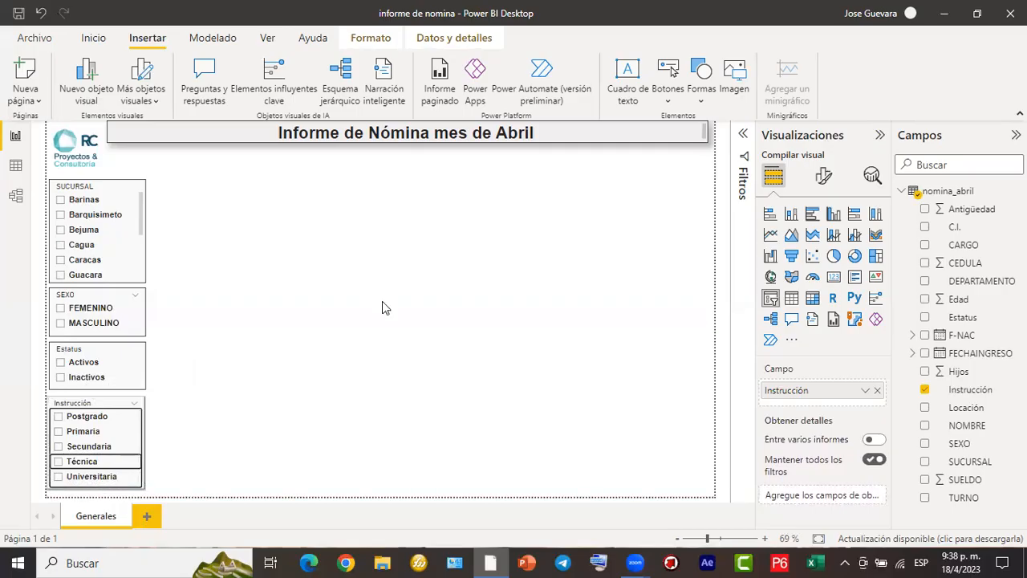
{"action": "left_click", "coordinate": [447, 334]}
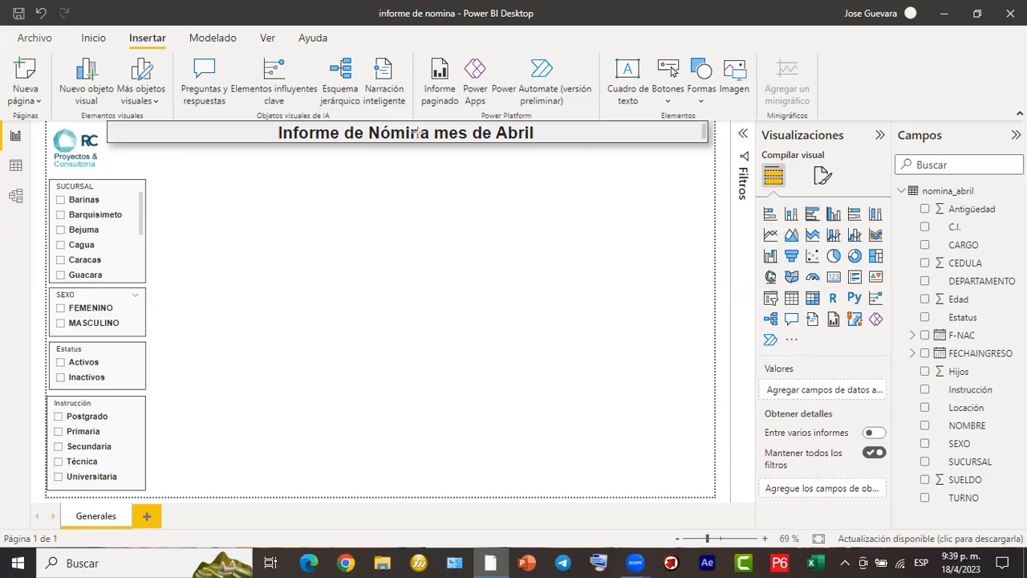
{"action": "mouse_move", "coordinate": [158, 151]}
{"action": "left_mouse_down"}
{"action": "mouse_move", "coordinate": [379, 207]}
{"action": "mouse_move", "coordinate": [667, 196]}
{"action": "mouse_move", "coordinate": [713, 213]}
{"action": "mouse_move", "coordinate": [346, 215]}
{"action": "mouse_move", "coordinate": [707, 212]}
{"action": "mouse_move", "coordinate": [704, 204]}
{"action": "left_mouse_up"}
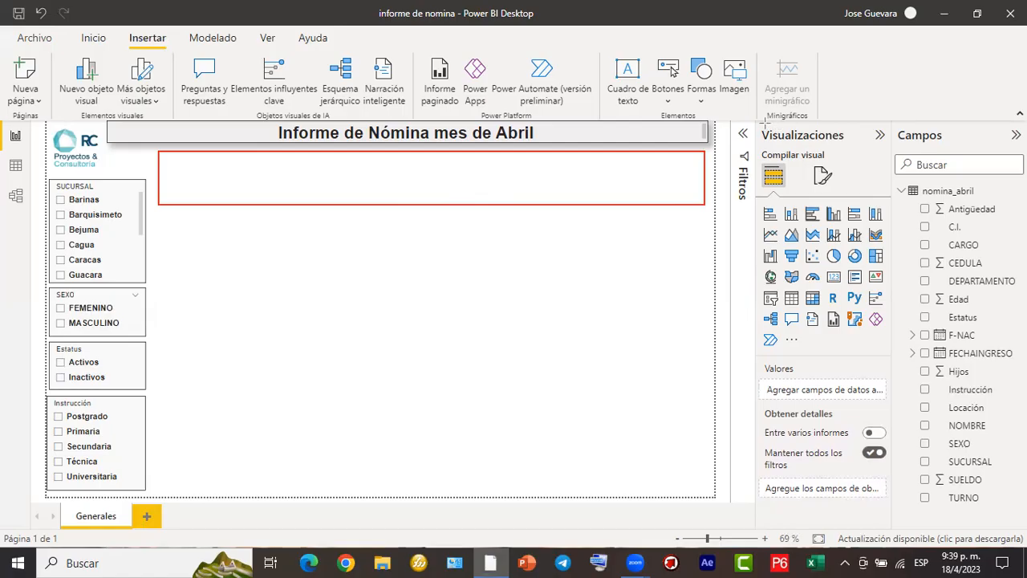
{"action": "mouse_move", "coordinate": [755, 122]}
{"action": "left_mouse_down"}
{"action": "mouse_move", "coordinate": [827, 221]}
{"action": "mouse_move", "coordinate": [899, 476]}
{"action": "mouse_move", "coordinate": [895, 506]}
{"action": "left_mouse_up"}
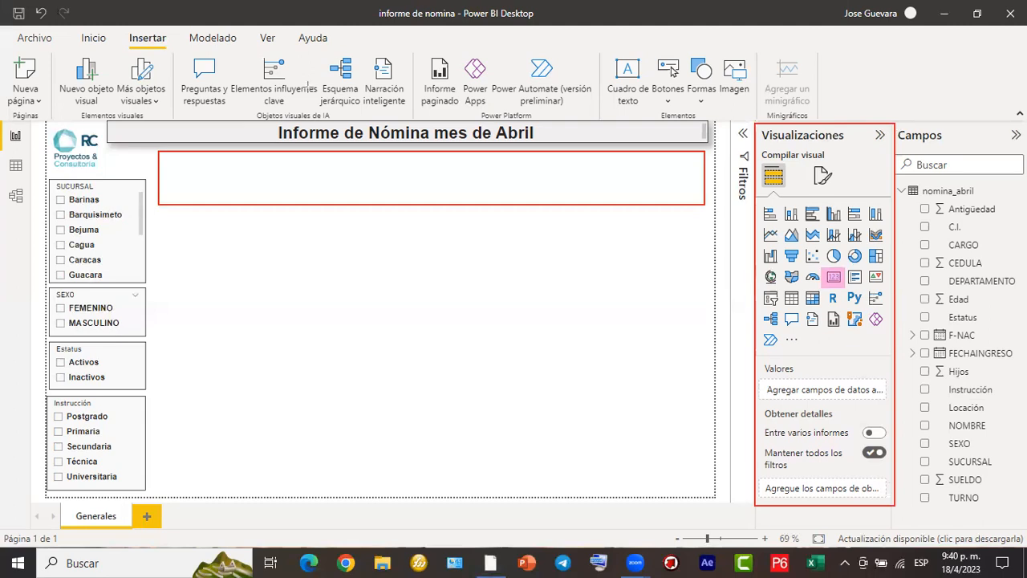
- Insert a card visual, shrink it to a small box, and place it beneath the report title beside the logo
{"action": "left_click", "coordinate": [834, 277]}
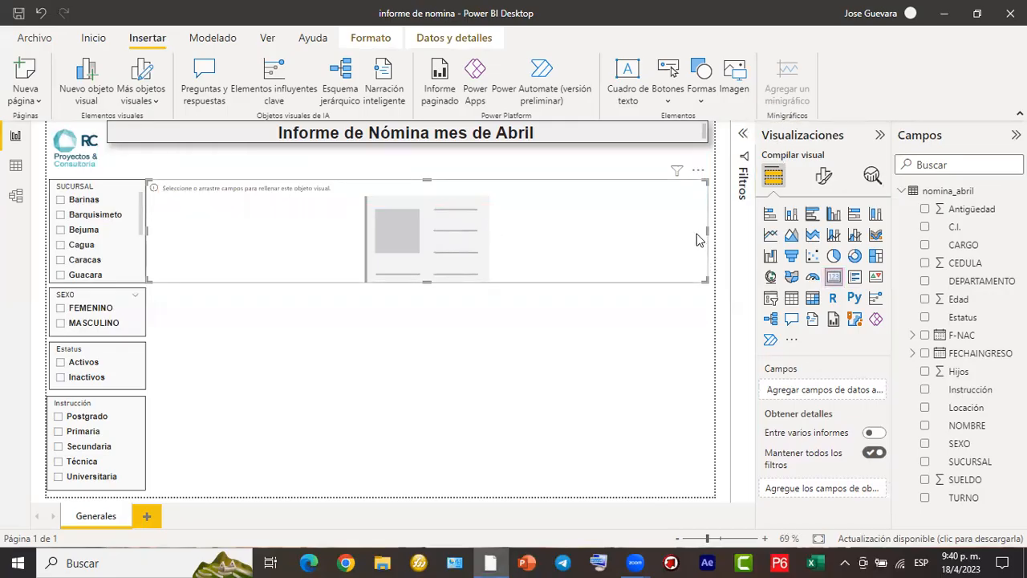
{"action": "left_click_drag", "start_coordinate": [704, 233], "coordinate": [248, 238]}
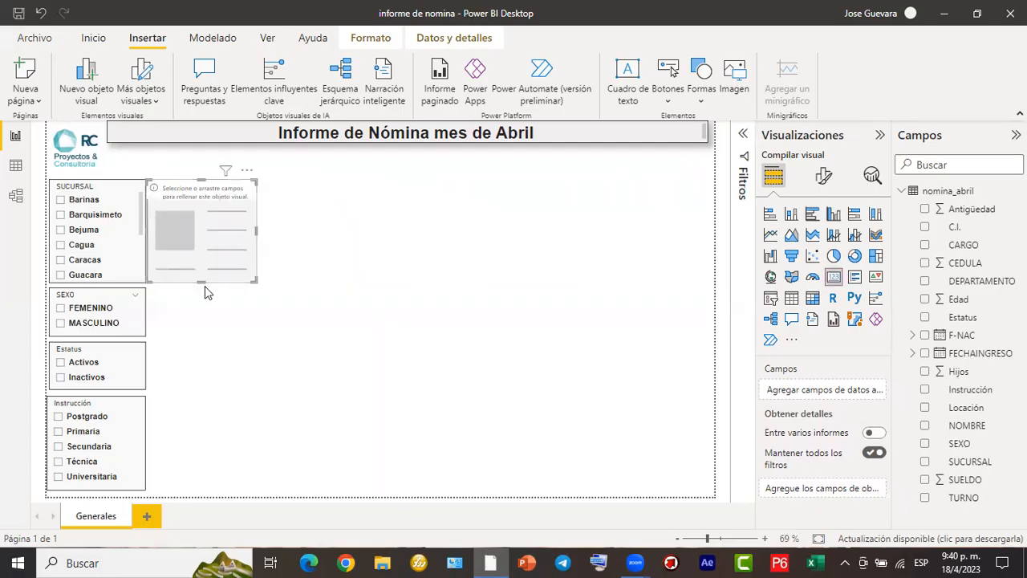
{"action": "left_click_drag", "start_coordinate": [201, 280], "coordinate": [202, 161]}
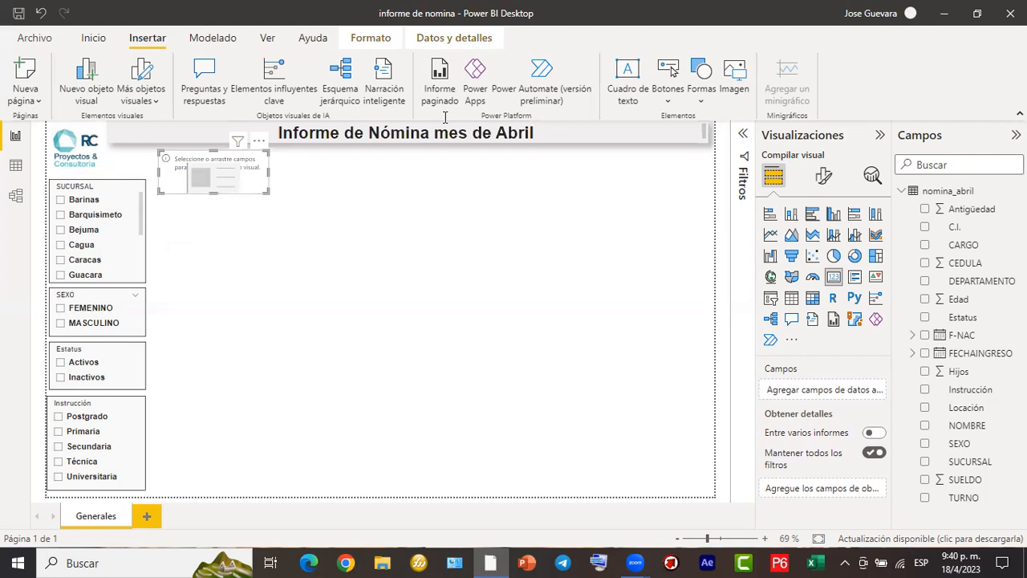
{"action": "mouse_move", "coordinate": [229, 202]}
{"action": "left_mouse_down"}
{"action": "mouse_move", "coordinate": [241, 213]}
{"action": "mouse_move", "coordinate": [266, 214]}
{"action": "mouse_move", "coordinate": [273, 203]}
{"action": "mouse_move", "coordinate": [277, 222]}
{"action": "mouse_move", "coordinate": [292, 201]}
{"action": "mouse_move", "coordinate": [291, 210]}
{"action": "left_mouse_up"}
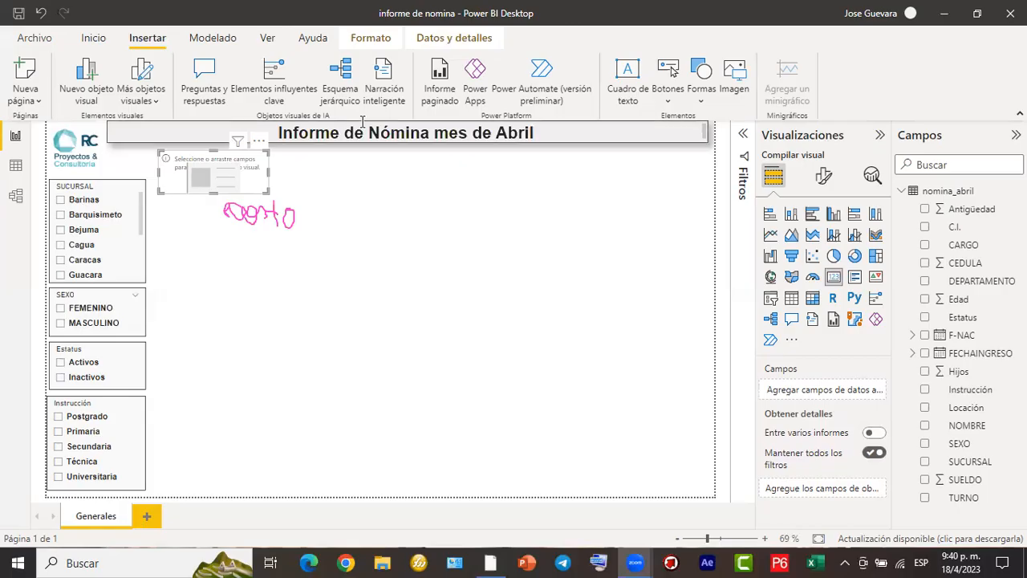
{"action": "mouse_move", "coordinate": [239, 168]}
{"action": "left_mouse_down"}
{"action": "mouse_move", "coordinate": [333, 149]}
{"action": "mouse_move", "coordinate": [479, 231]}
{"action": "mouse_move", "coordinate": [592, 325]}
{"action": "mouse_move", "coordinate": [759, 390]}
{"action": "mouse_move", "coordinate": [756, 376]}
{"action": "mouse_move", "coordinate": [763, 395]}
{"action": "left_mouse_up"}
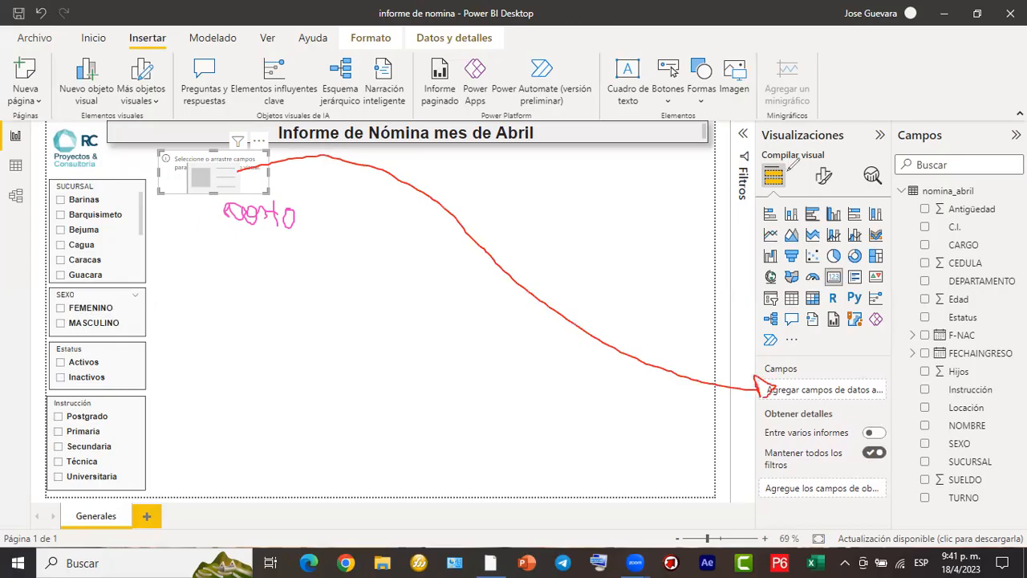
{"action": "mouse_move", "coordinate": [787, 152]}
{"action": "left_mouse_down"}
{"action": "mouse_move", "coordinate": [769, 198]}
{"action": "mouse_move", "coordinate": [789, 149]}
{"action": "left_mouse_up"}
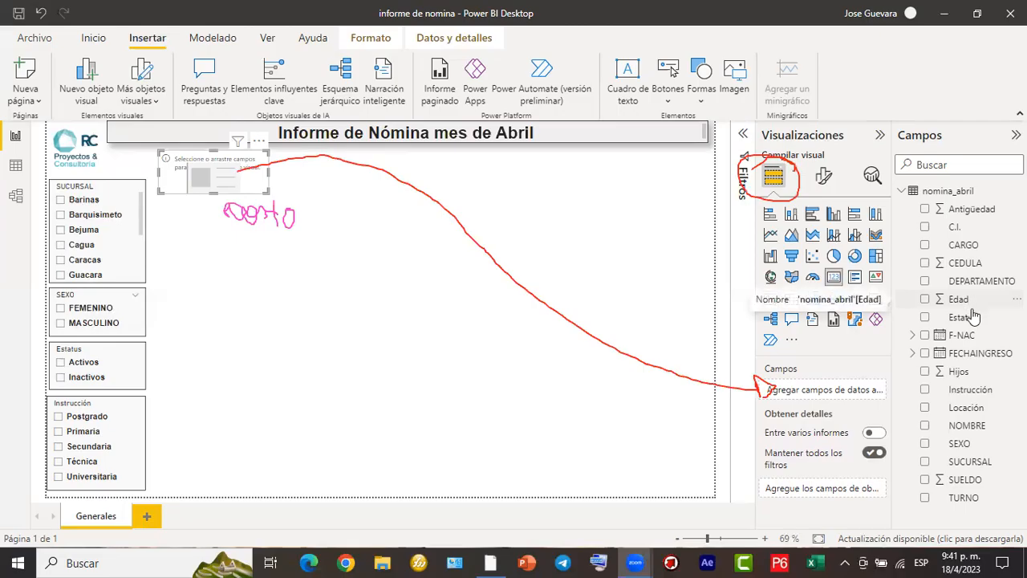
- Add the SUELDO field to the new card to show its sum
{"action": "left_click", "coordinate": [925, 480]}
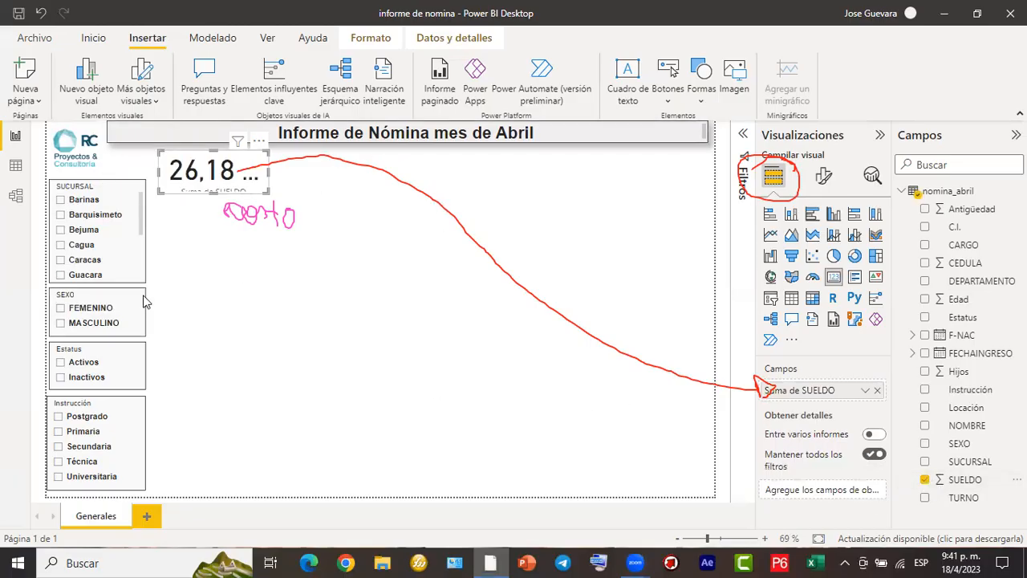
{"action": "left_click", "coordinate": [732, 103]}
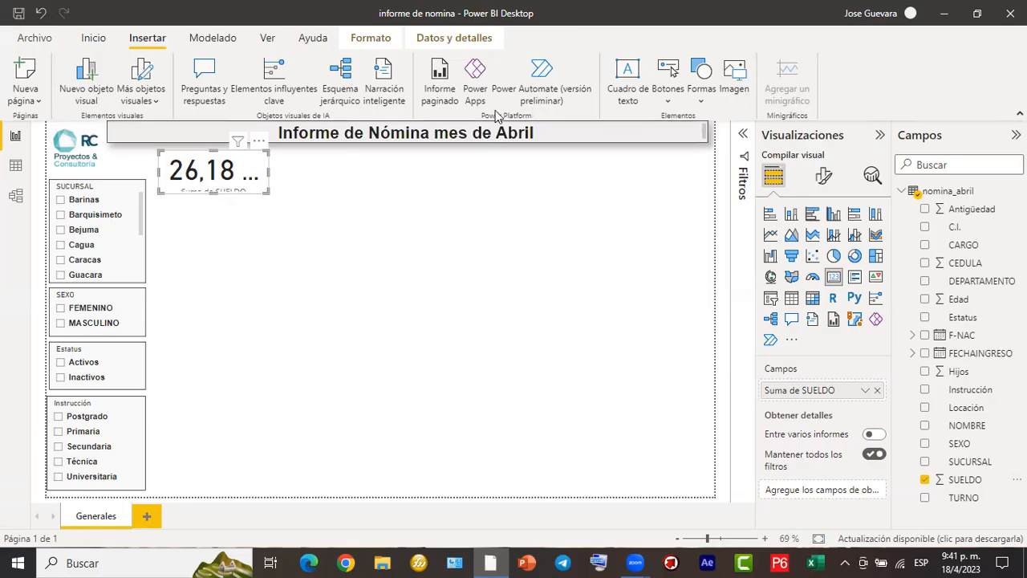
- Set the font size of the SUELDO card's callout value (Valor de globo) to 20
{"action": "mouse_move", "coordinate": [266, 176]}
{"action": "left_mouse_down"}
{"action": "mouse_move", "coordinate": [457, 180]}
{"action": "mouse_move", "coordinate": [775, 88]}
{"action": "mouse_move", "coordinate": [812, 154]}
{"action": "mouse_move", "coordinate": [825, 149]}
{"action": "mouse_move", "coordinate": [804, 151]}
{"action": "mouse_move", "coordinate": [831, 163]}
{"action": "mouse_move", "coordinate": [820, 158]}
{"action": "mouse_move", "coordinate": [802, 176]}
{"action": "mouse_move", "coordinate": [857, 177]}
{"action": "mouse_move", "coordinate": [826, 151]}
{"action": "left_mouse_up"}
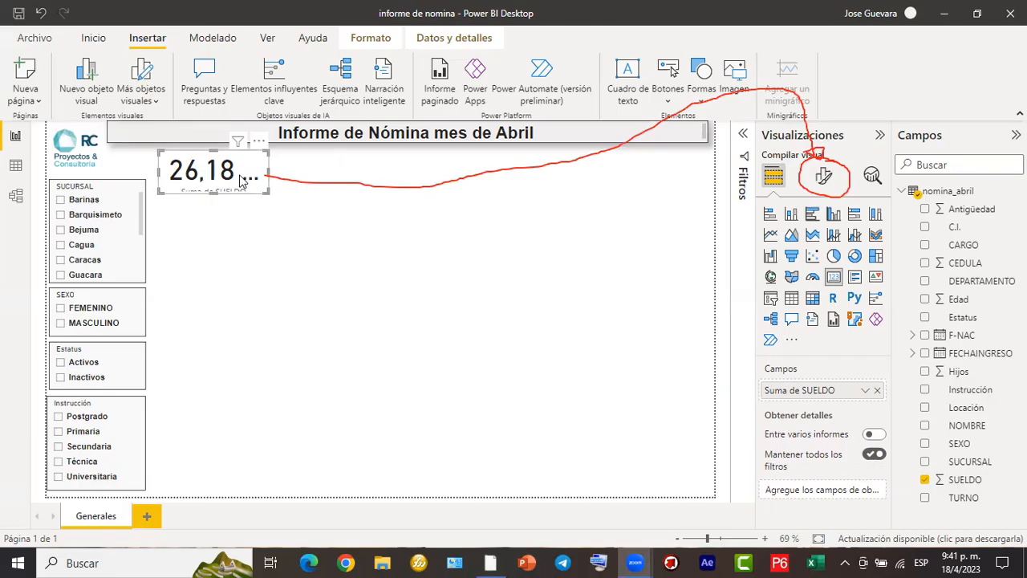
{"action": "left_click", "coordinate": [834, 190]}
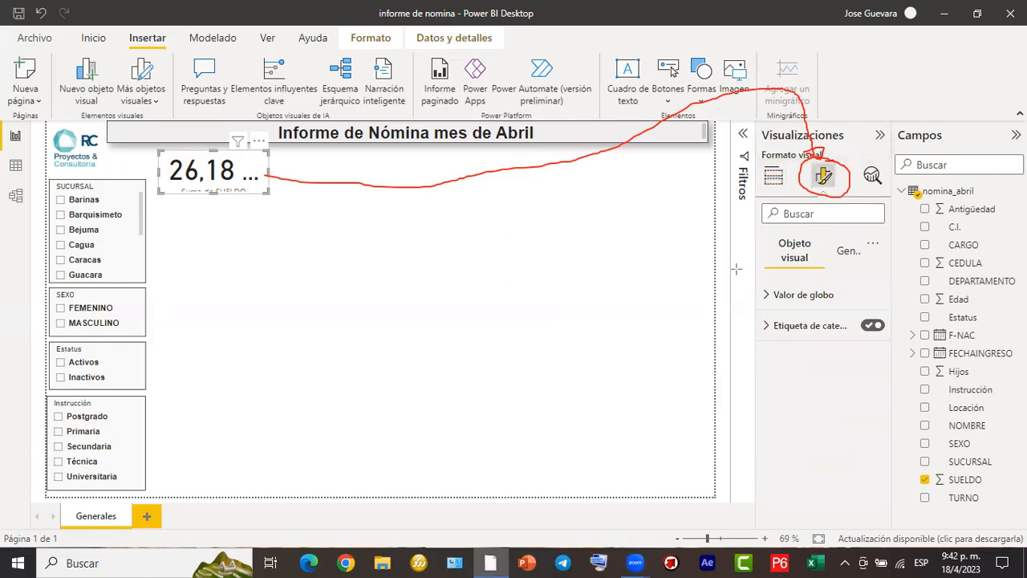
{"action": "mouse_move", "coordinate": [763, 233]}
{"action": "left_mouse_down"}
{"action": "mouse_move", "coordinate": [787, 259]}
{"action": "mouse_move", "coordinate": [820, 269]}
{"action": "left_mouse_up"}
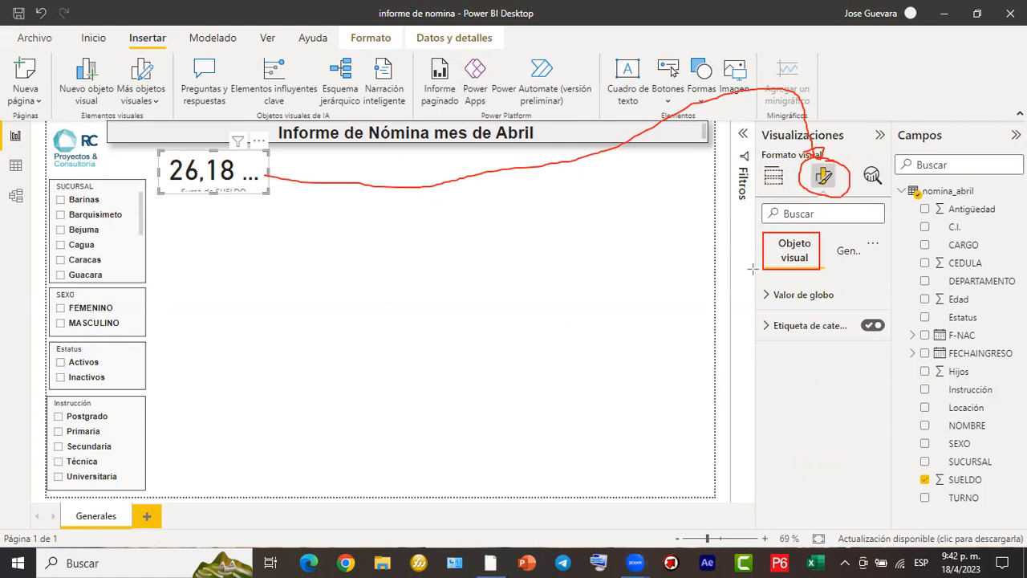
{"action": "mouse_move", "coordinate": [757, 279]}
{"action": "left_mouse_down"}
{"action": "mouse_move", "coordinate": [835, 315]}
{"action": "mouse_move", "coordinate": [898, 313]}
{"action": "left_mouse_up"}
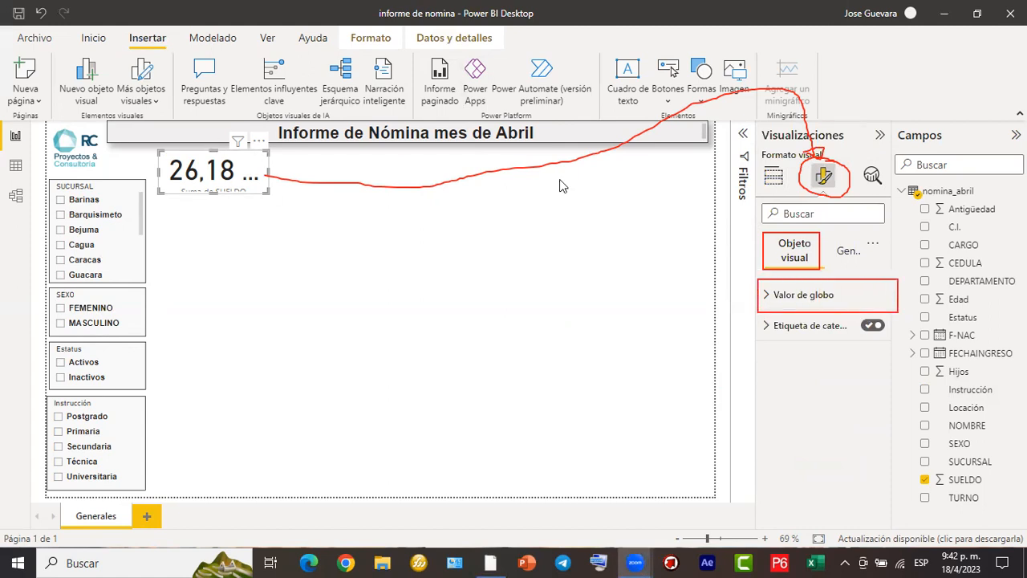
{"action": "left_click", "coordinate": [767, 296]}
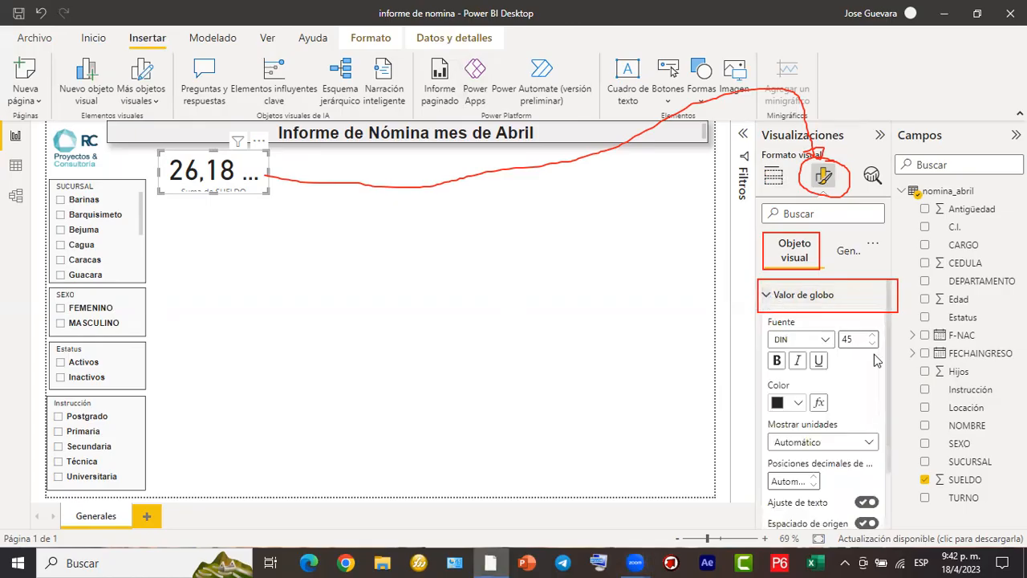
{"action": "double_click", "coordinate": [851, 335]}
{"action": "type", "text": "20"}
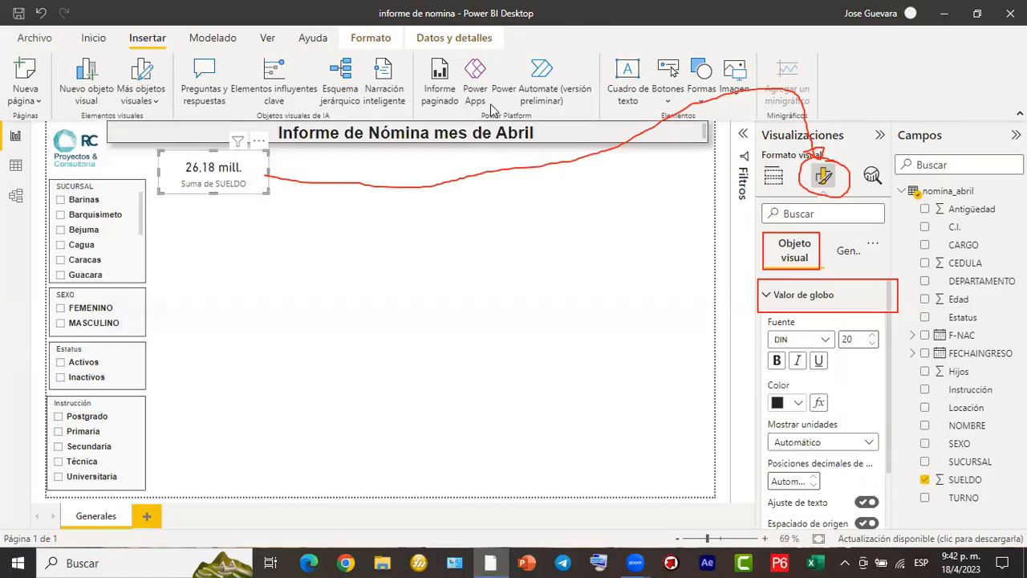
- Set the display units of the SUELDO card's callout value to Ninguno
{"action": "left_click_drag", "start_coordinate": [818, 305], "coordinate": [818, 433]}
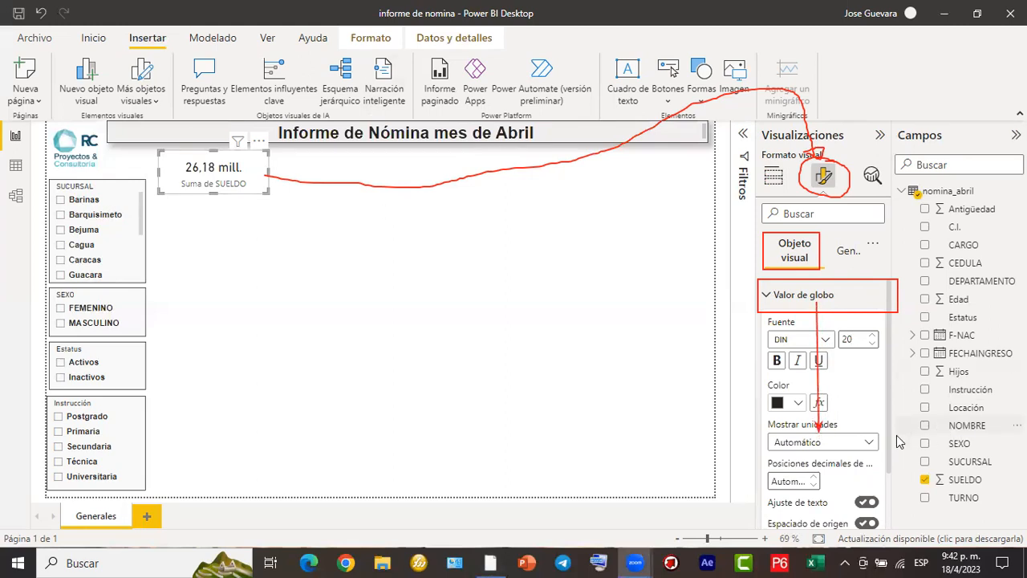
{"action": "left_click", "coordinate": [868, 445]}
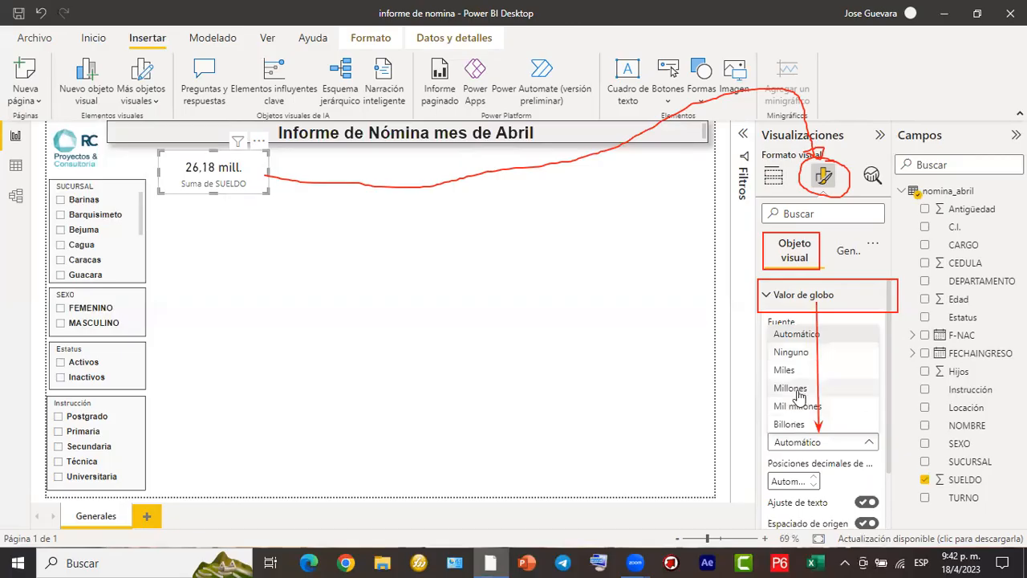
{"action": "left_click", "coordinate": [799, 346]}
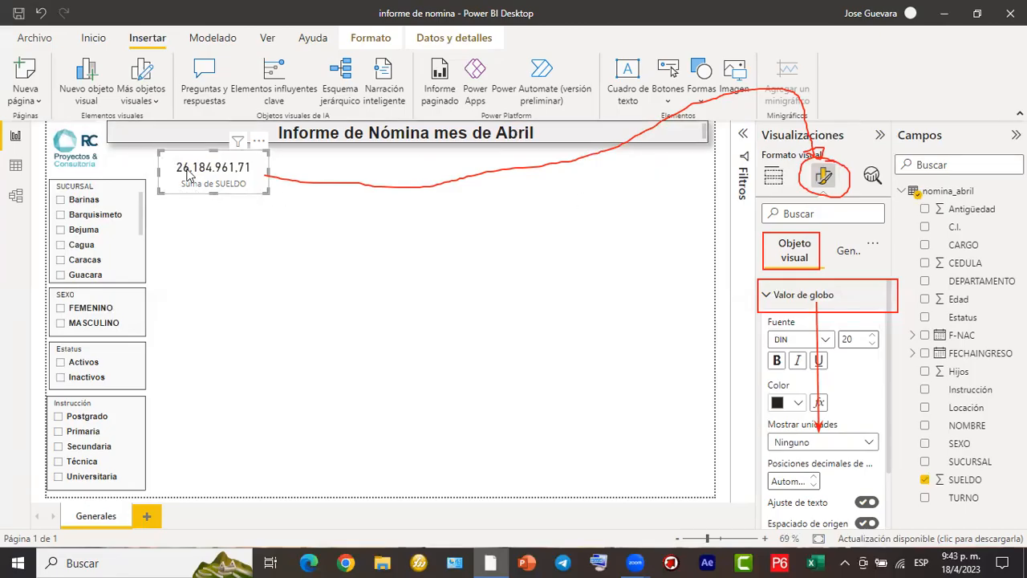
- Reduce the SUELDO card's height and width to fit its text closely, and move it back toward the slicer column
{"action": "left_click_drag", "start_coordinate": [215, 193], "coordinate": [237, 184]}
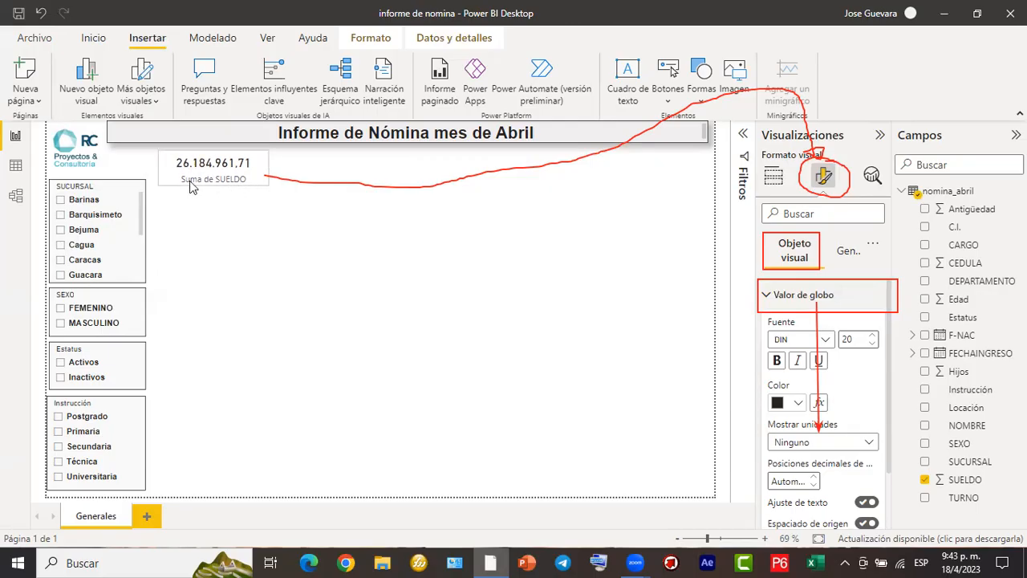
{"action": "left_click_drag", "start_coordinate": [164, 173], "coordinate": [175, 173]}
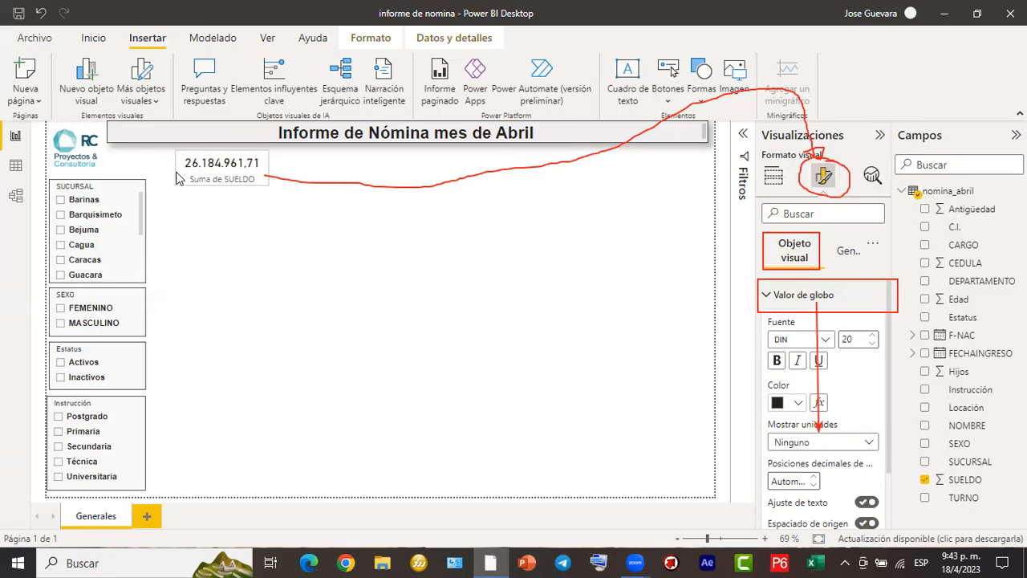
{"action": "left_click_drag", "start_coordinate": [254, 177], "coordinate": [237, 181]}
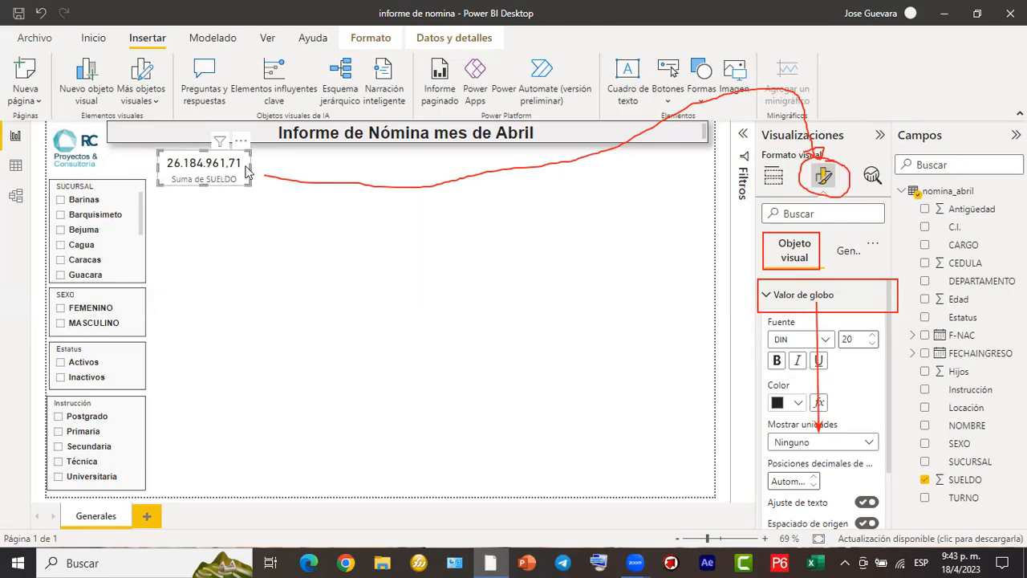
- Make the SUELDO card's callout value bold, leaving its colour palette without a new choice
{"action": "left_click", "coordinate": [779, 361]}
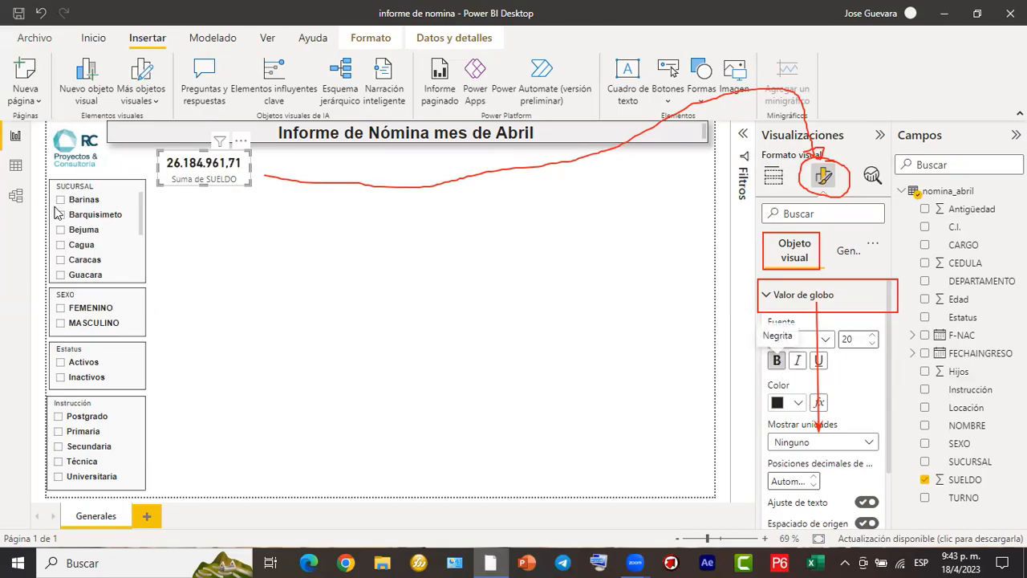
{"action": "left_click", "coordinate": [798, 404]}
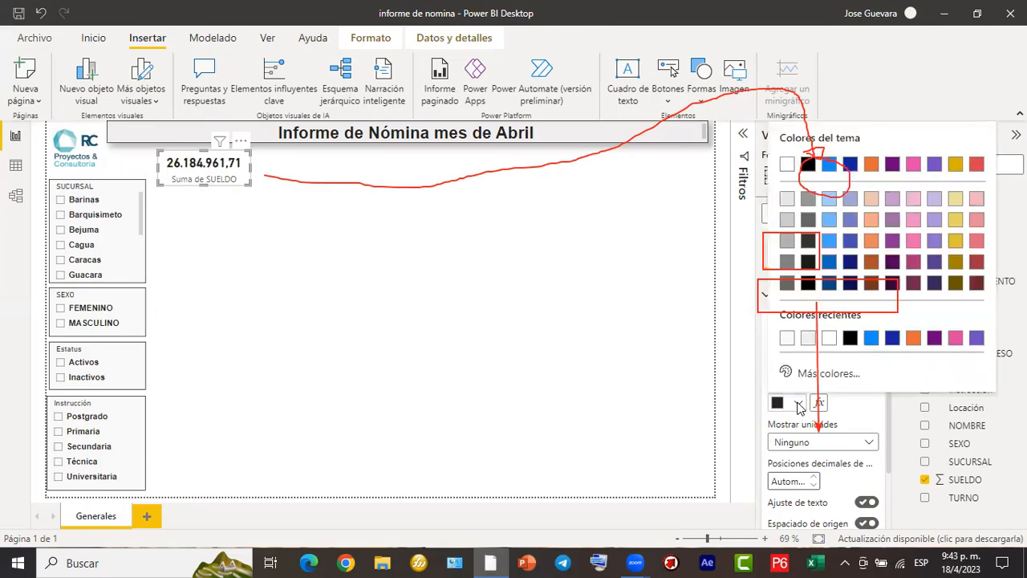
{"action": "left_click", "coordinate": [215, 193]}
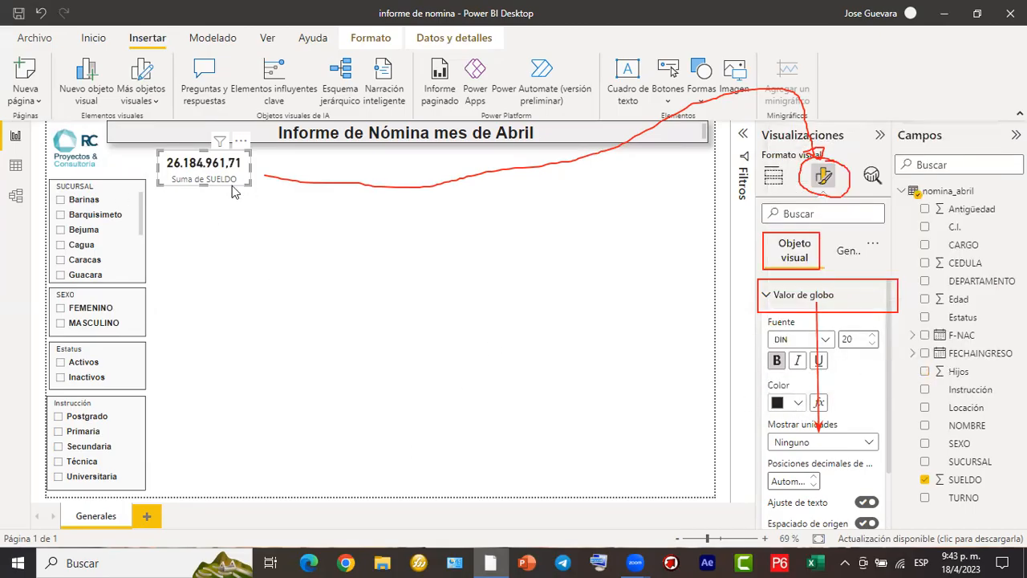
{"action": "left_click", "coordinate": [898, 109]}
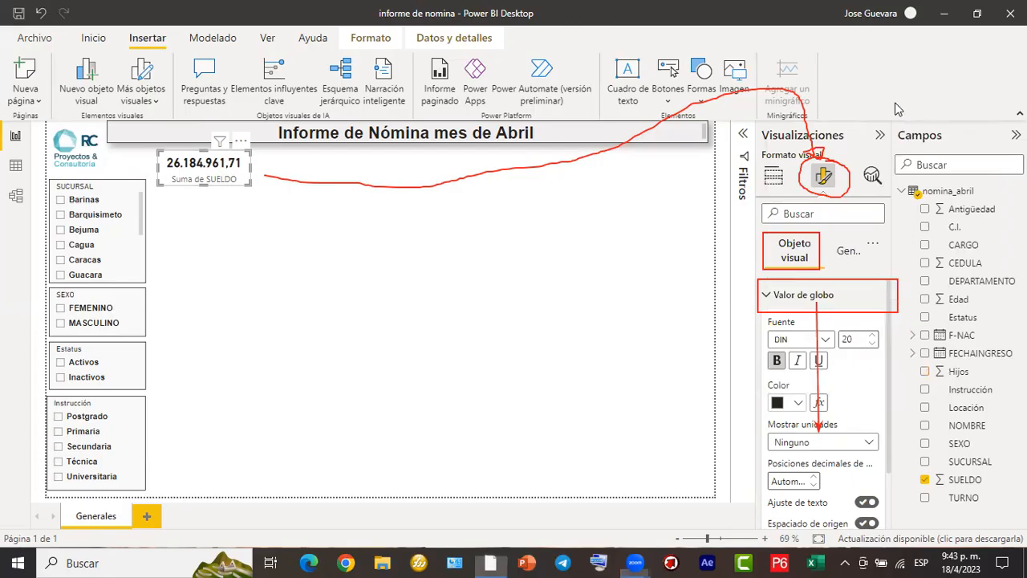
{"action": "left_click", "coordinate": [667, 118]}
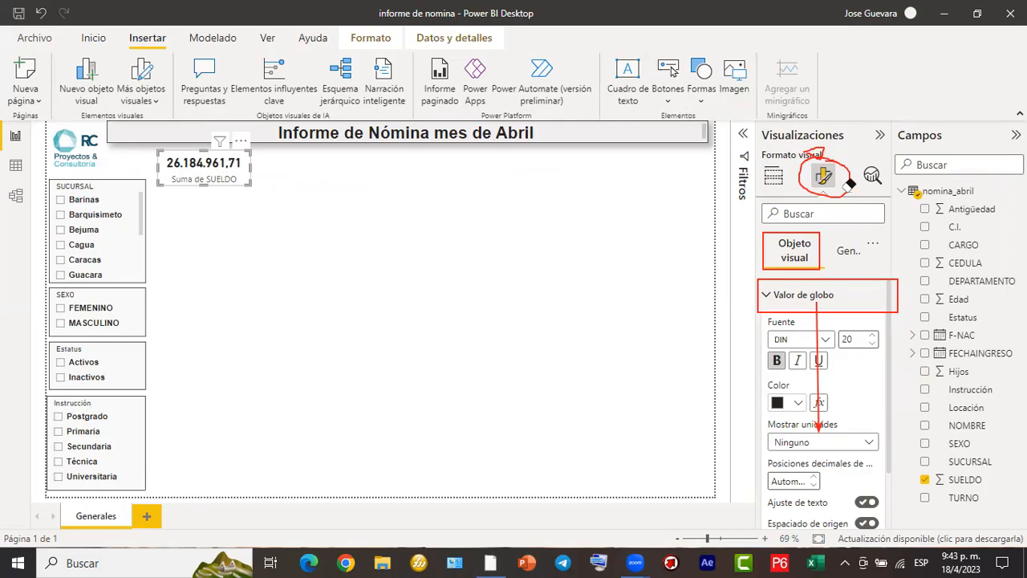
{"action": "left_click", "coordinate": [798, 233]}
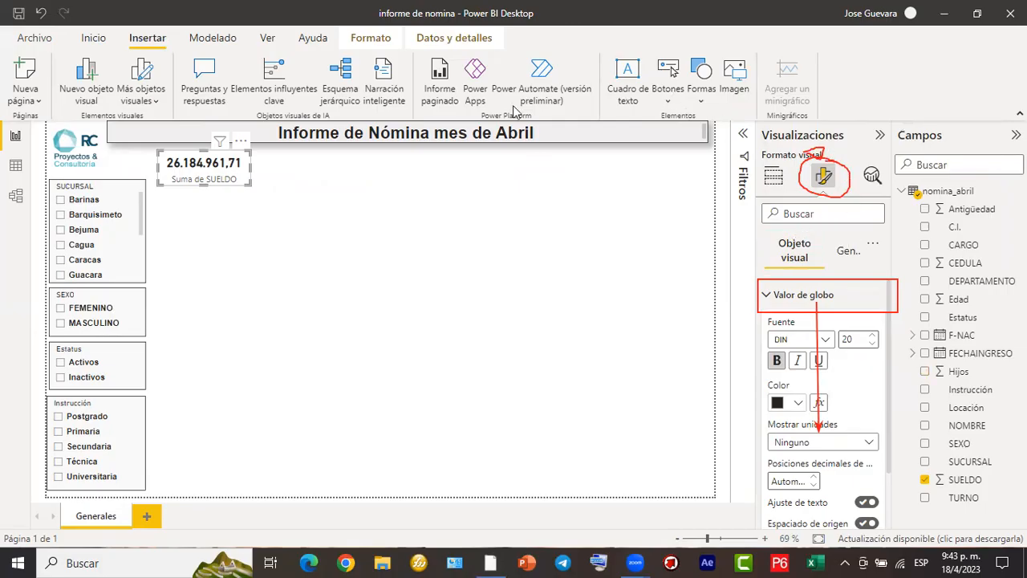
- Set the SUELDO card's background (Fondo) colour to the lightest orange theme shade in its general effects
{"action": "left_click_drag", "start_coordinate": [827, 231], "coordinate": [873, 270]}
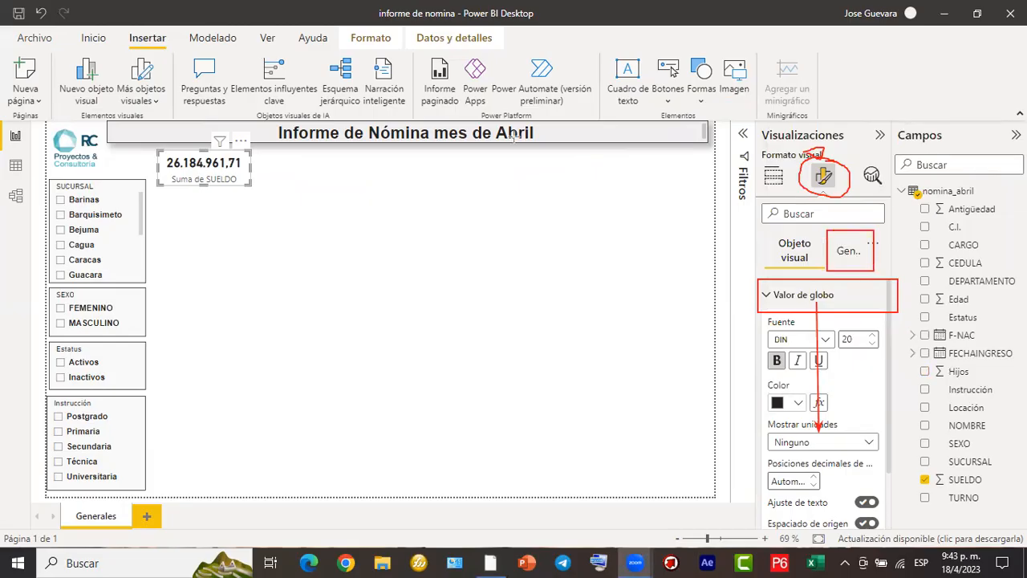
{"action": "left_click", "coordinate": [513, 135]}
{"action": "left_click", "coordinate": [812, 313]}
{"action": "left_click", "coordinate": [817, 331]}
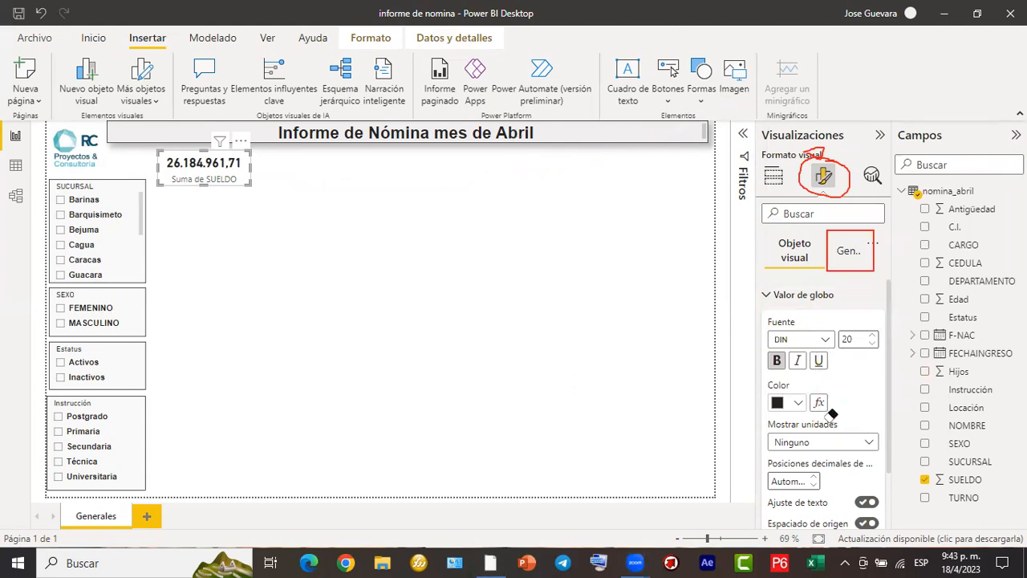
{"action": "left_click", "coordinate": [452, 110]}
{"action": "left_click", "coordinate": [842, 254]}
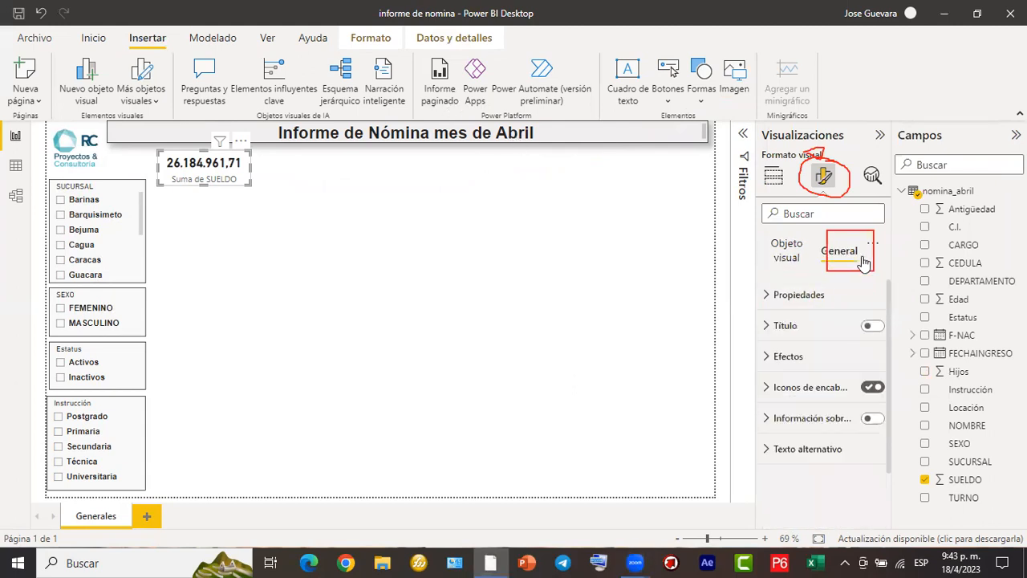
{"action": "left_click", "coordinate": [818, 361]}
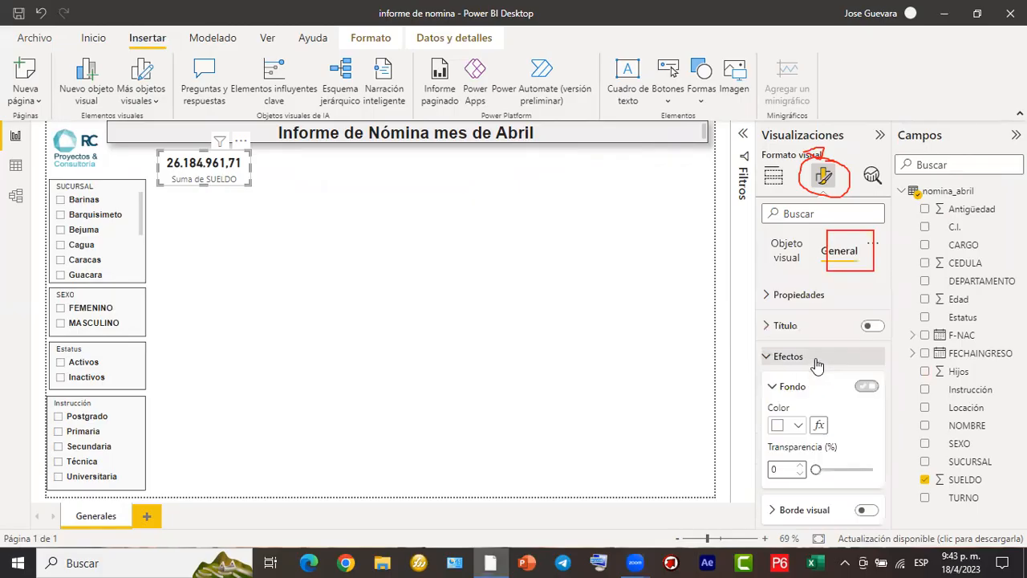
{"action": "left_click", "coordinate": [796, 426]}
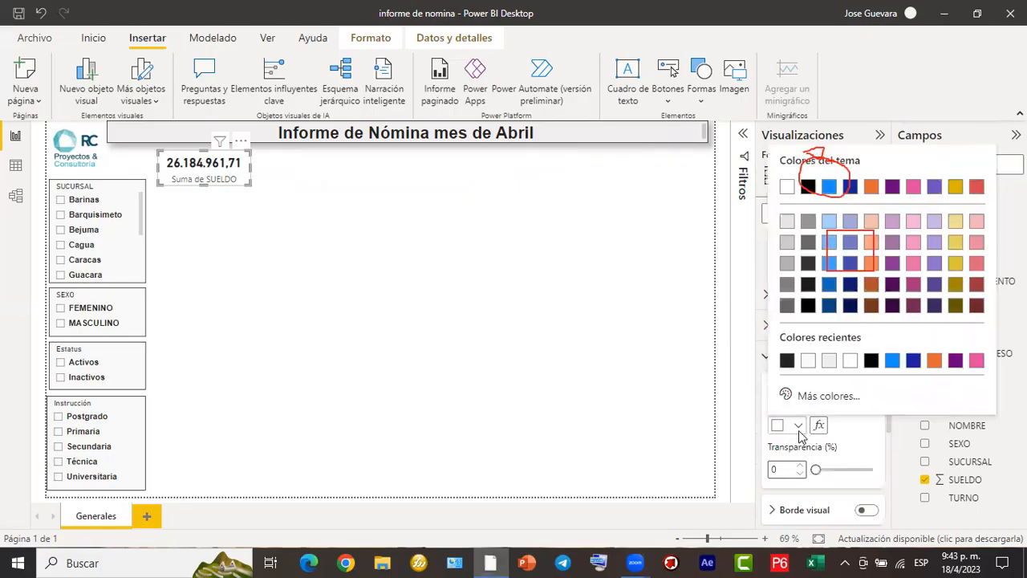
{"action": "left_click", "coordinate": [871, 221]}
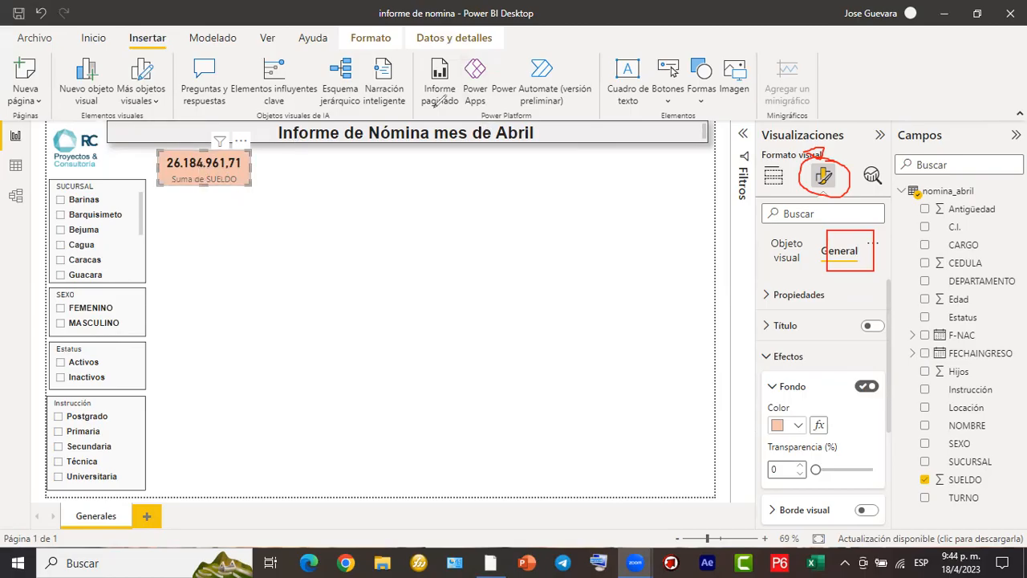
- Rename the card's Suma de SUELDO field to TOTAL SUELDO for this visual
{"action": "left_click", "coordinate": [784, 116]}
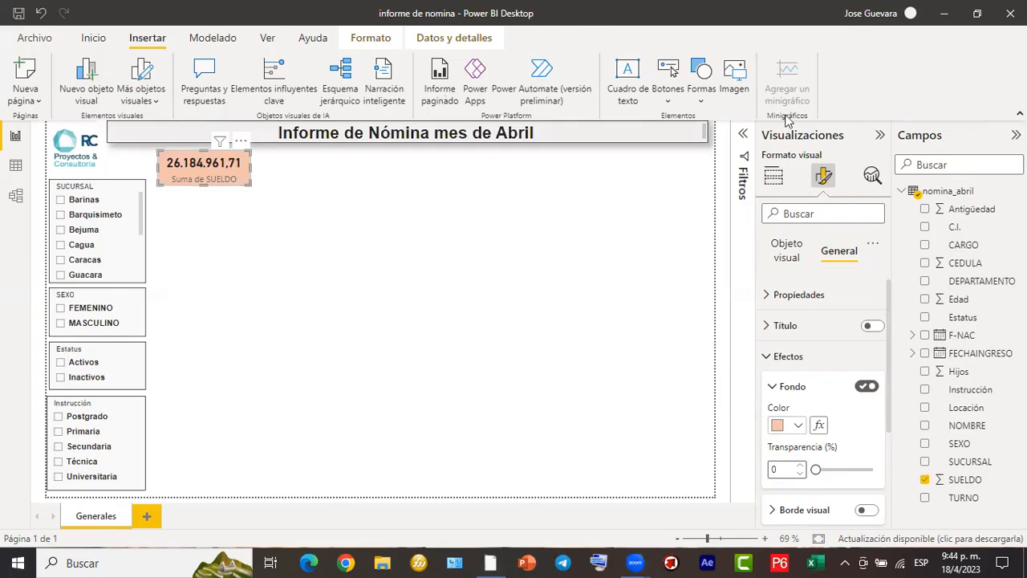
{"action": "mouse_move", "coordinate": [793, 164]}
{"action": "left_mouse_down"}
{"action": "mouse_move", "coordinate": [786, 156]}
{"action": "mouse_move", "coordinate": [757, 170]}
{"action": "mouse_move", "coordinate": [802, 178]}
{"action": "mouse_move", "coordinate": [759, 154]}
{"action": "mouse_move", "coordinate": [805, 180]}
{"action": "mouse_move", "coordinate": [760, 154]}
{"action": "mouse_move", "coordinate": [754, 191]}
{"action": "left_mouse_up"}
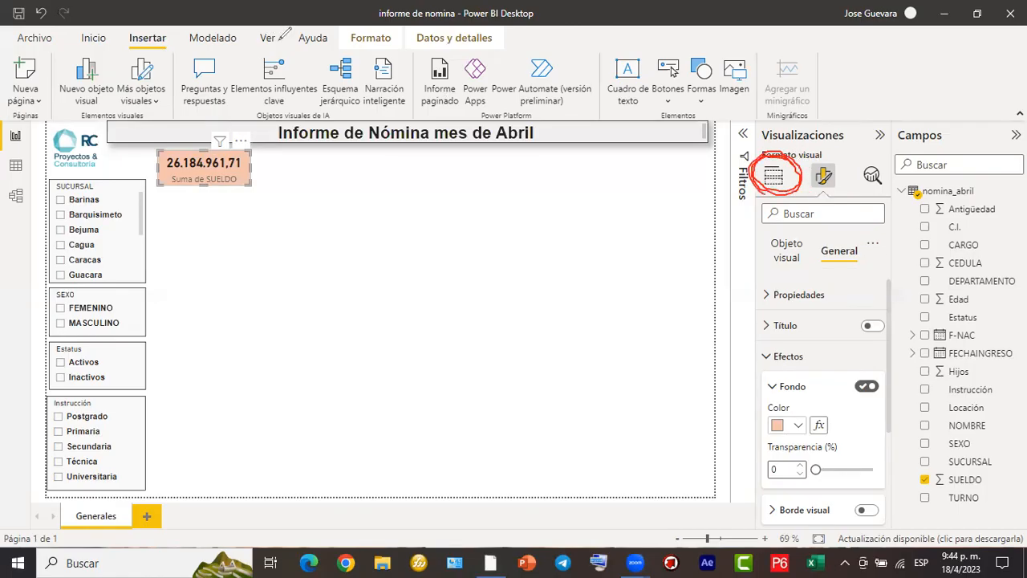
{"action": "left_click", "coordinate": [772, 175]}
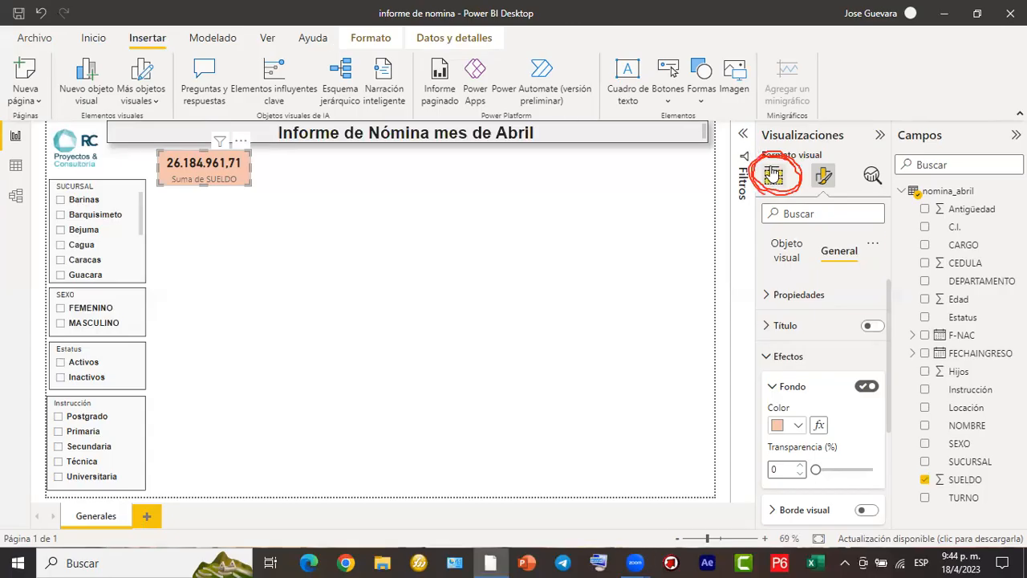
{"action": "left_click", "coordinate": [773, 175]}
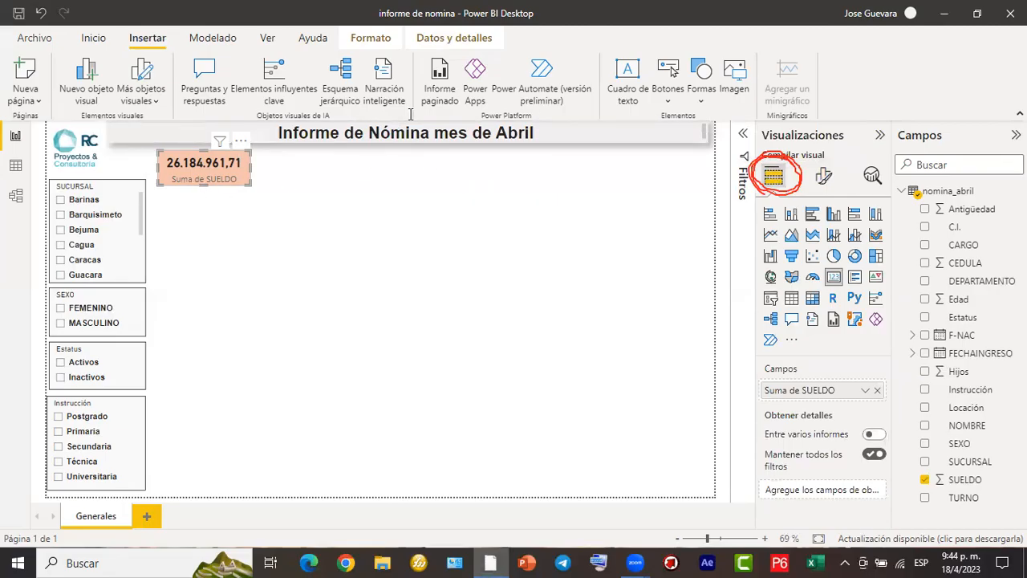
{"action": "mouse_move", "coordinate": [760, 376]}
{"action": "left_mouse_down"}
{"action": "mouse_move", "coordinate": [828, 401]}
{"action": "mouse_move", "coordinate": [894, 407]}
{"action": "left_mouse_up"}
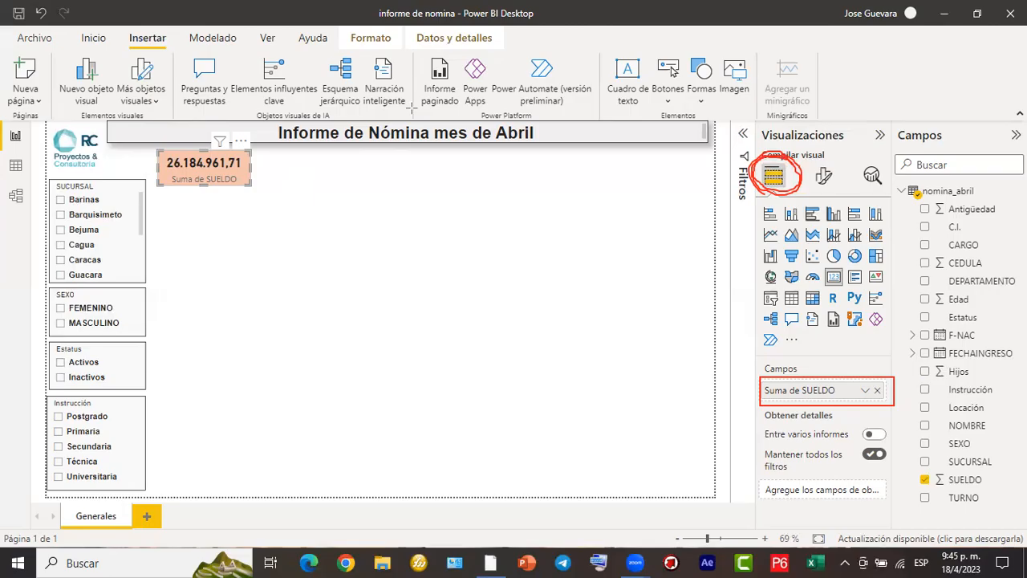
{"action": "mouse_move", "coordinate": [238, 170]}
{"action": "left_mouse_down"}
{"action": "mouse_move", "coordinate": [618, 317]}
{"action": "mouse_move", "coordinate": [772, 392]}
{"action": "left_mouse_up"}
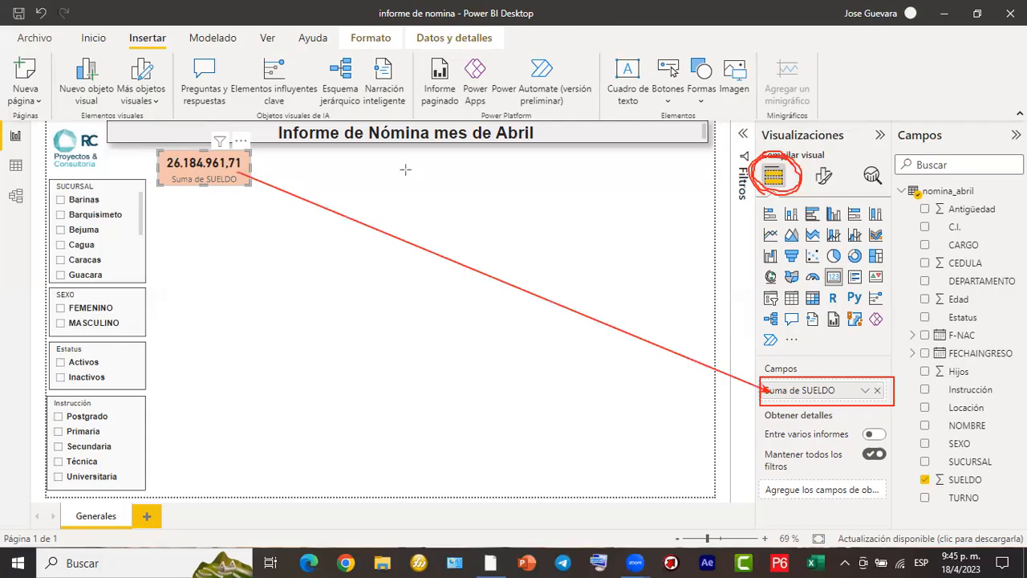
{"action": "double_click", "coordinate": [806, 392]}
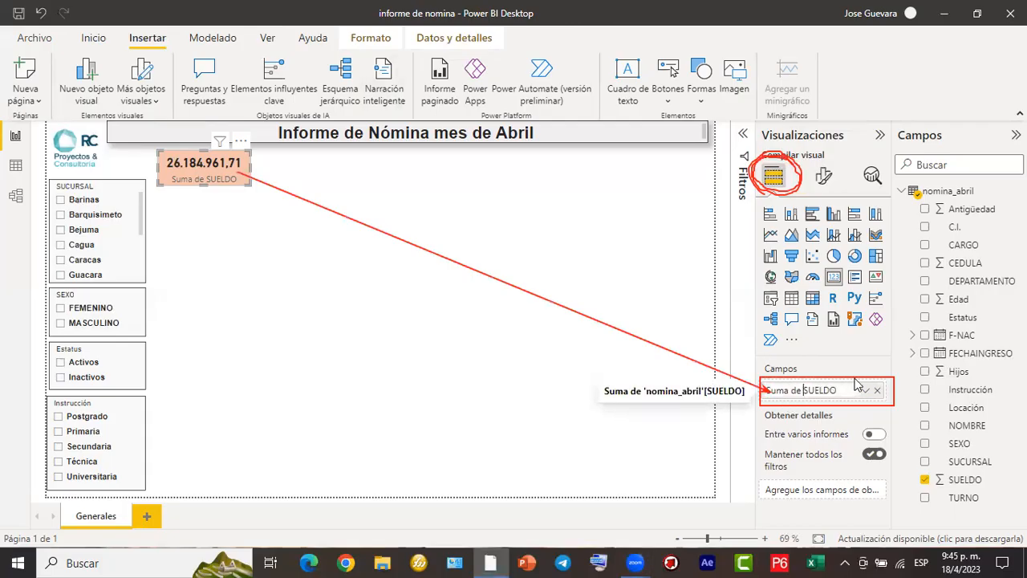
{"action": "key", "text": "BackSpace"}
{"action": "key", "text": "BackSpace"}
{"action": "key", "text": "BackSpace"}
{"action": "key", "text": "BackSpace"}
{"action": "key", "text": "BackSpace"}
{"action": "key", "text": "BackSpace"}
{"action": "key", "text": "BackSpace"}
{"action": "key", "text": "BackSpace"}
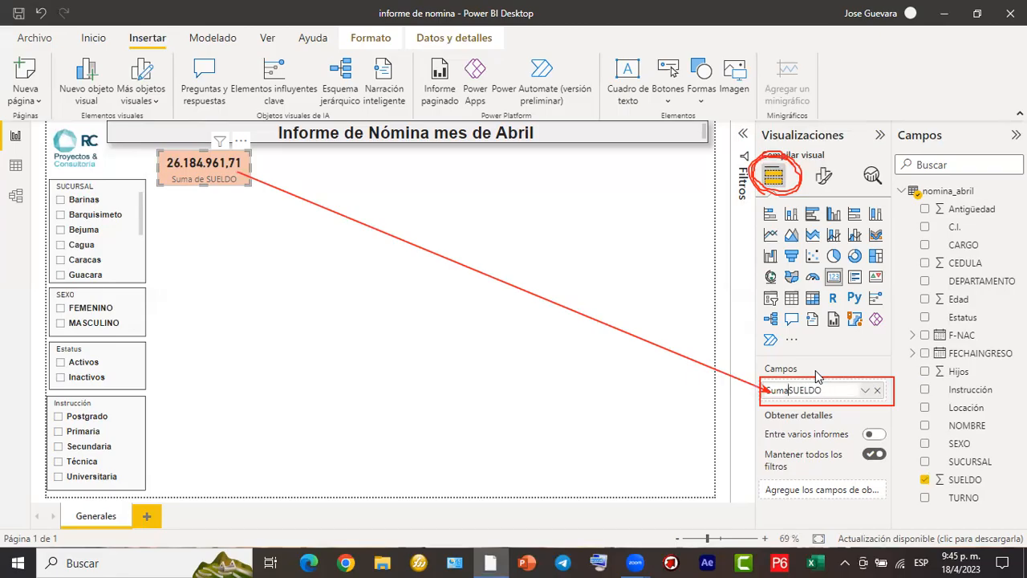
{"action": "type", "text": "TOTAL"}
{"action": "key", "text": "Return"}
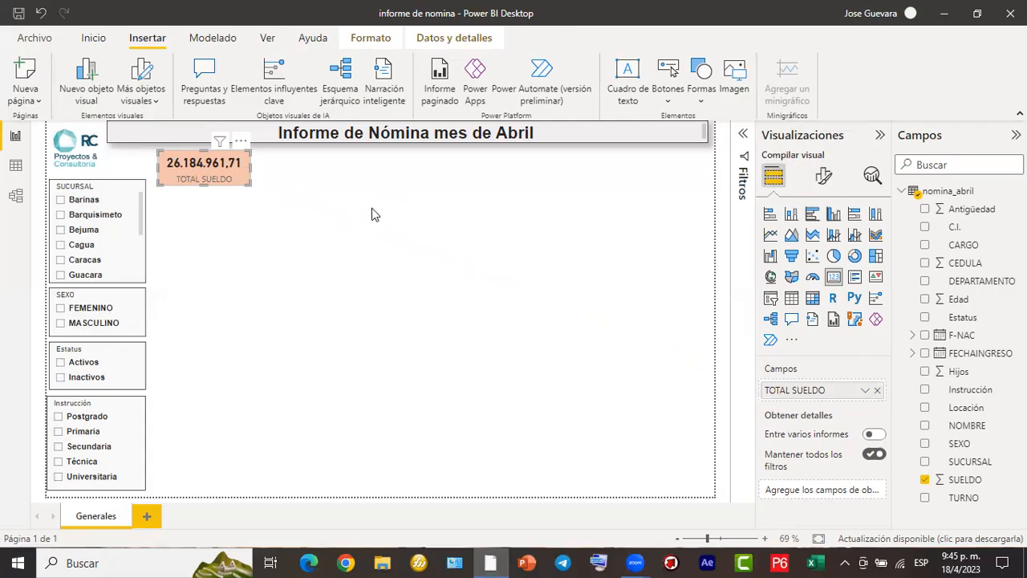
- Duplicate the TOTAL SUELDO card and place the copy directly beside the original, aligned in the same row
{"action": "left_click", "coordinate": [385, 199]}
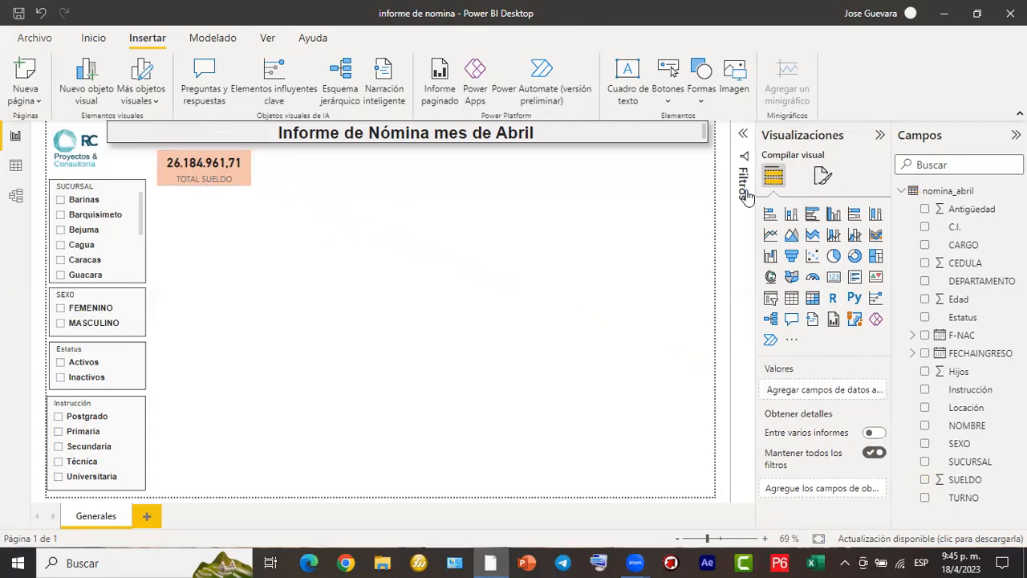
{"action": "left_click", "coordinate": [247, 177]}
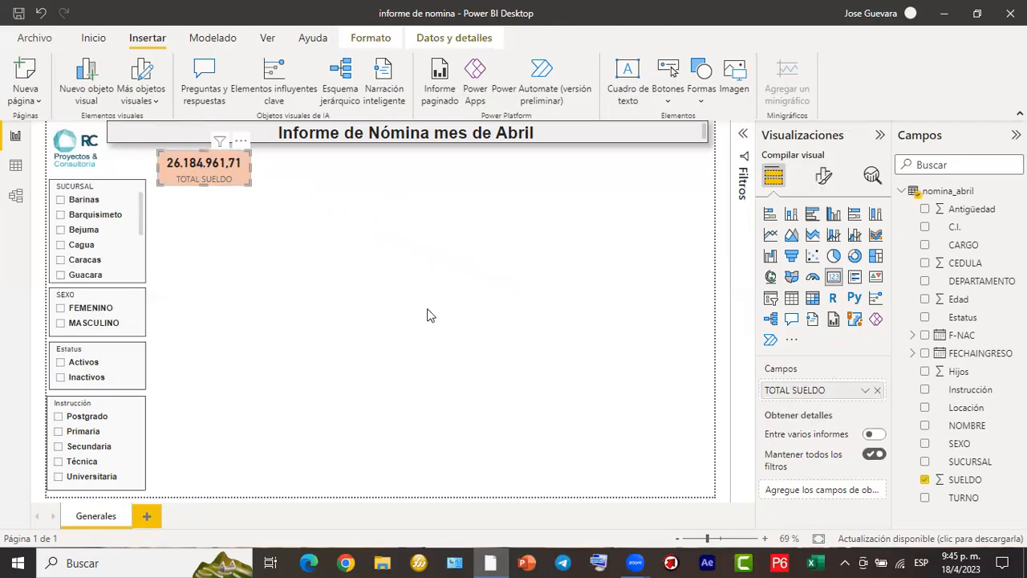
{"action": "key", "text": "ctrl+v"}
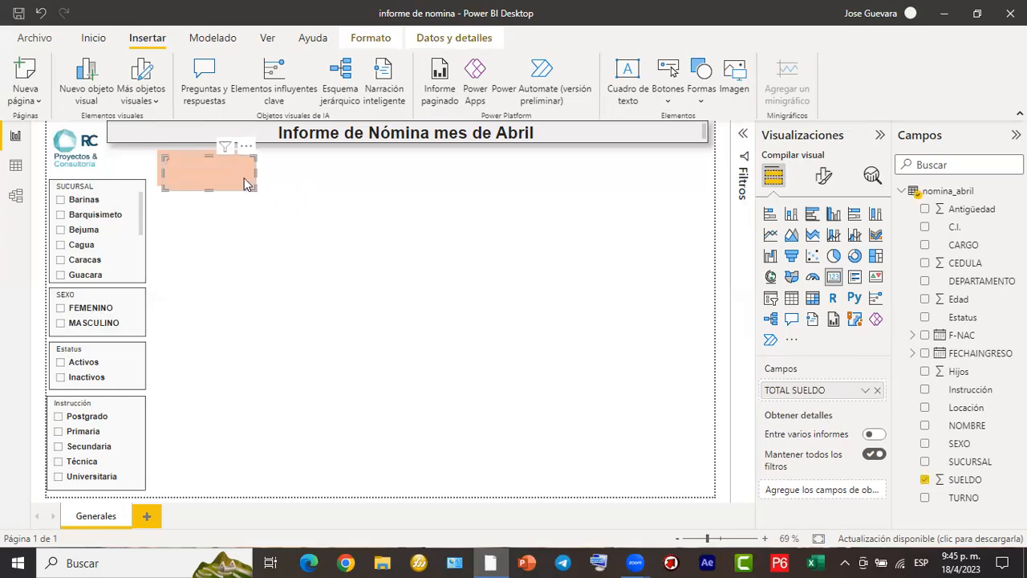
{"action": "left_click_drag", "start_coordinate": [230, 183], "coordinate": [325, 176]}
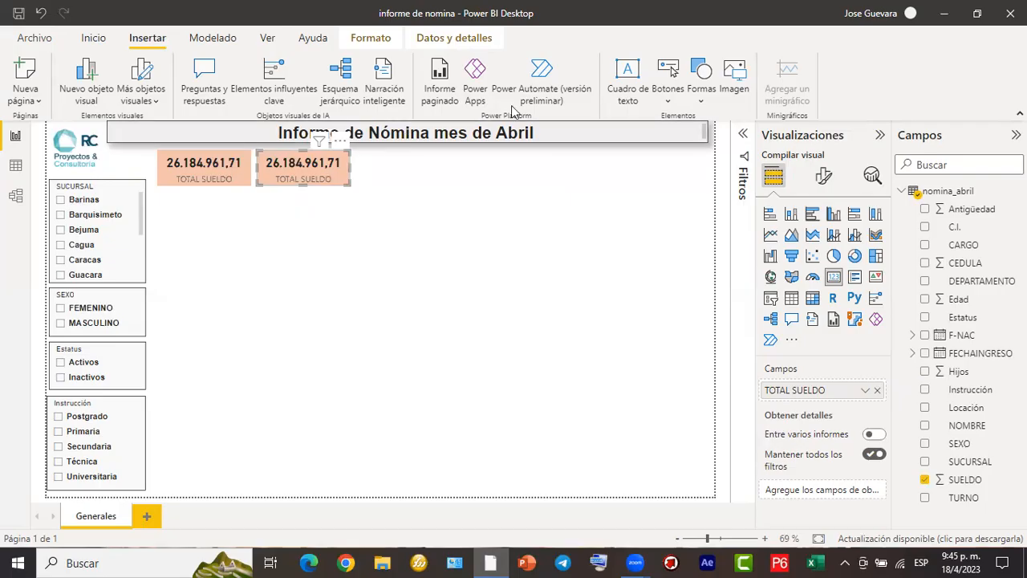
- Replace the duplicated card's TOTAL SUELDO field with the NOMBRE field from nomina_abril
{"action": "mouse_move", "coordinate": [332, 173]}
{"action": "left_mouse_down"}
{"action": "mouse_move", "coordinate": [621, 279]}
{"action": "mouse_move", "coordinate": [816, 399]}
{"action": "mouse_move", "coordinate": [837, 385]}
{"action": "left_mouse_up"}
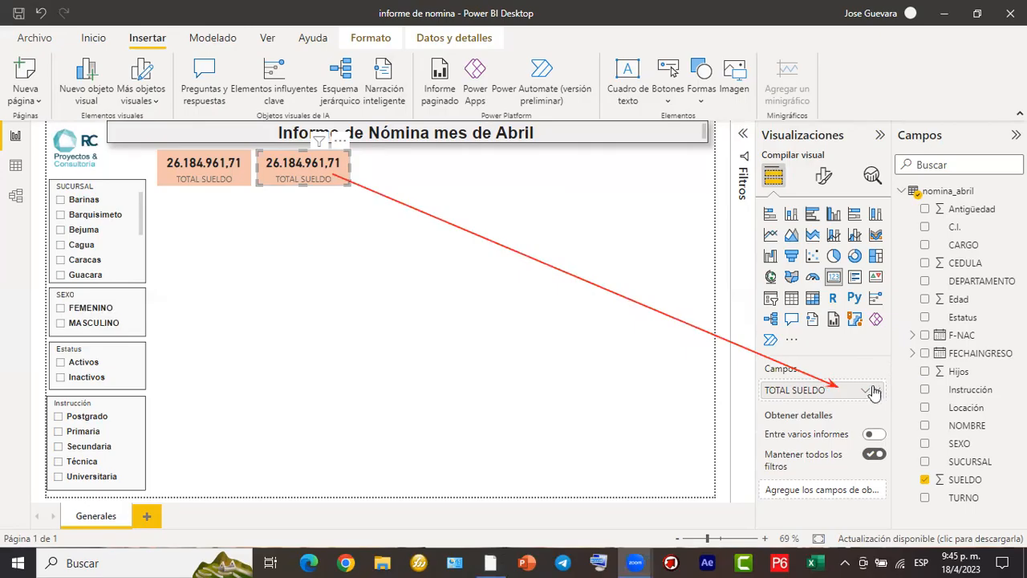
{"action": "key", "text": "ctrl+z"}
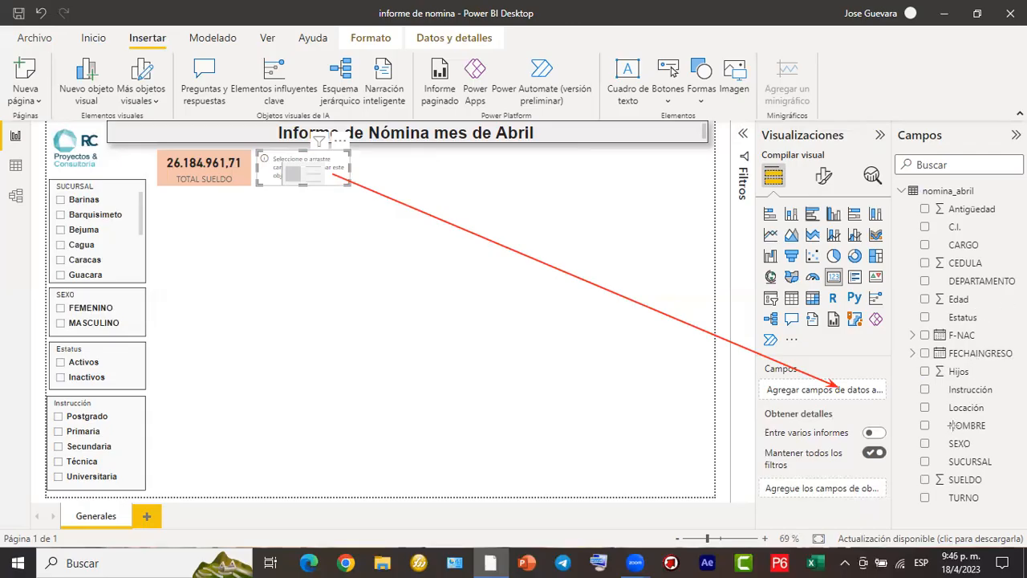
{"action": "left_click_drag", "start_coordinate": [953, 427], "coordinate": [852, 388]}
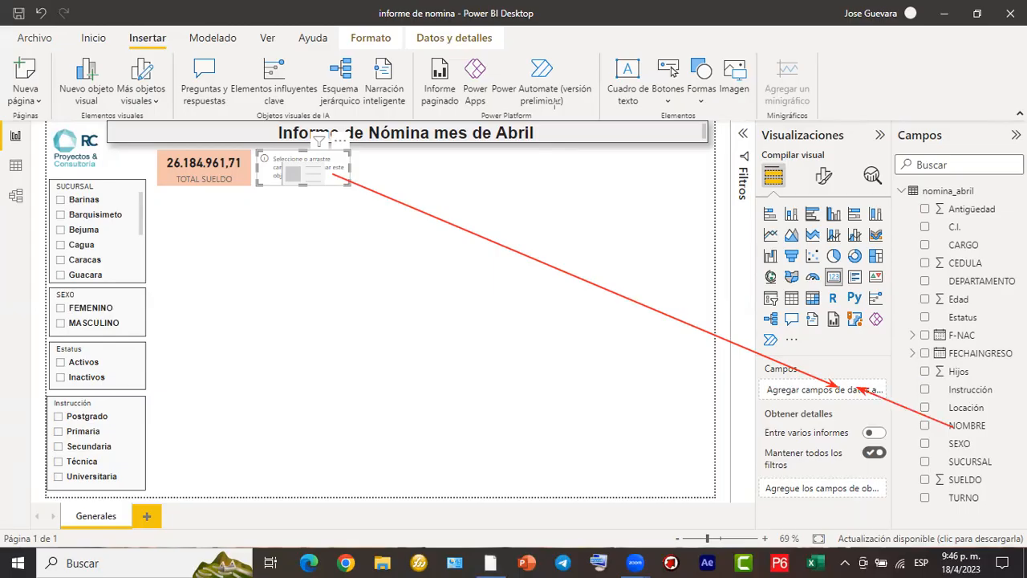
{"action": "left_click", "coordinate": [926, 428]}
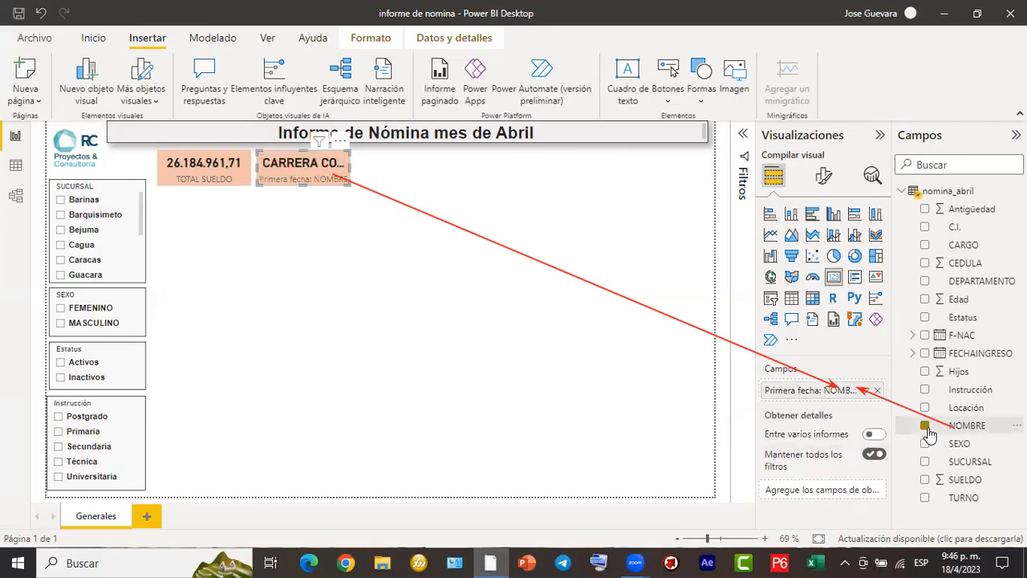
{"action": "left_click", "coordinate": [926, 427]}
{"action": "left_click", "coordinate": [927, 426]}
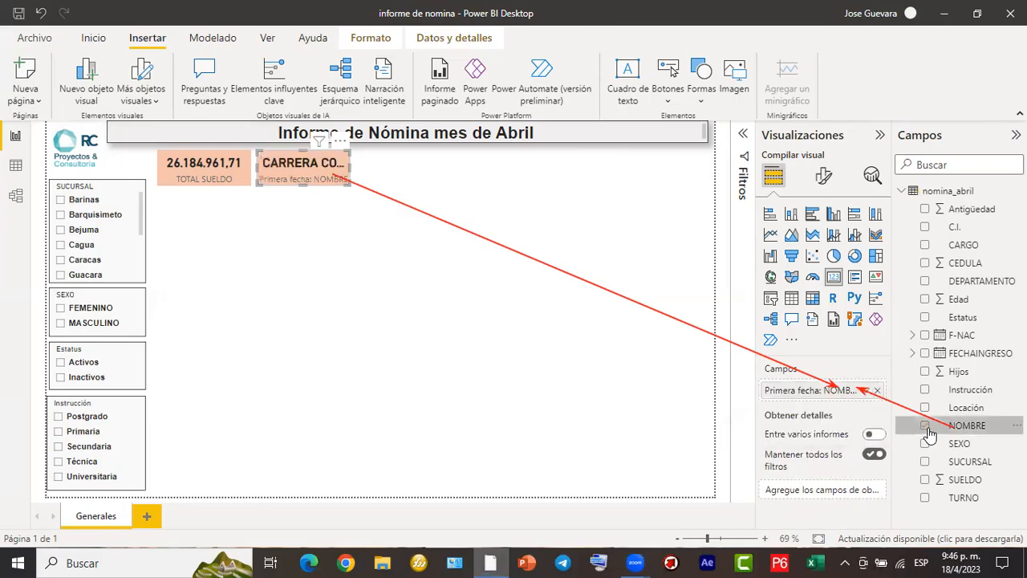
- Change the NOMBRE card's aggregation to Recuento
{"action": "left_click", "coordinate": [864, 392]}
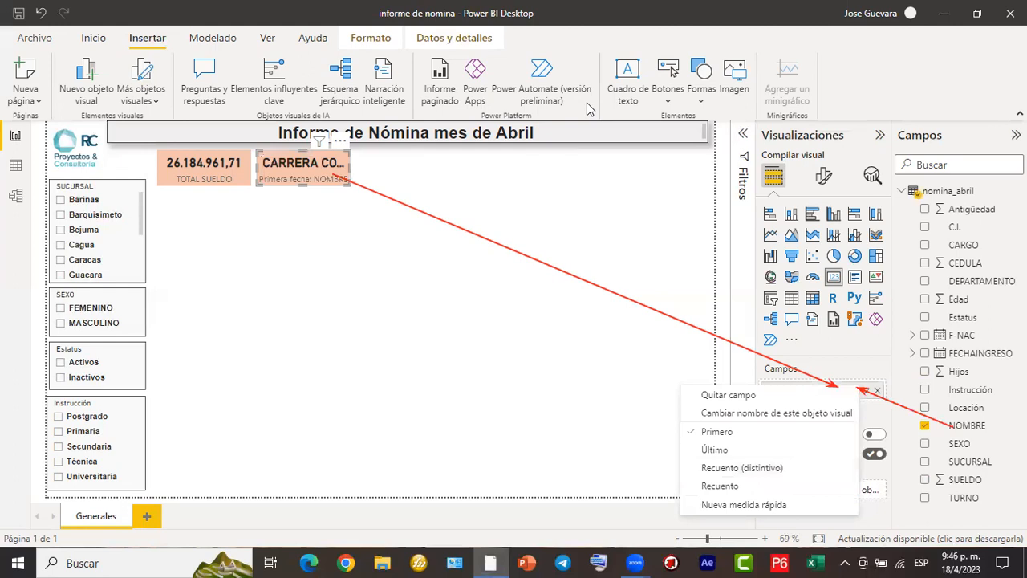
{"action": "left_click", "coordinate": [789, 117]}
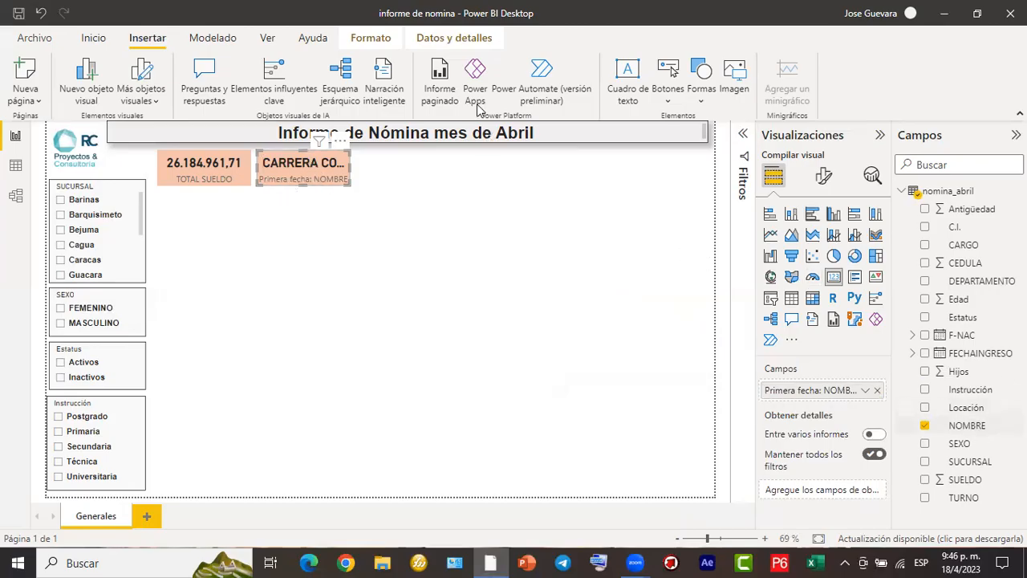
{"action": "left_click_drag", "start_coordinate": [626, 292], "coordinate": [858, 384]}
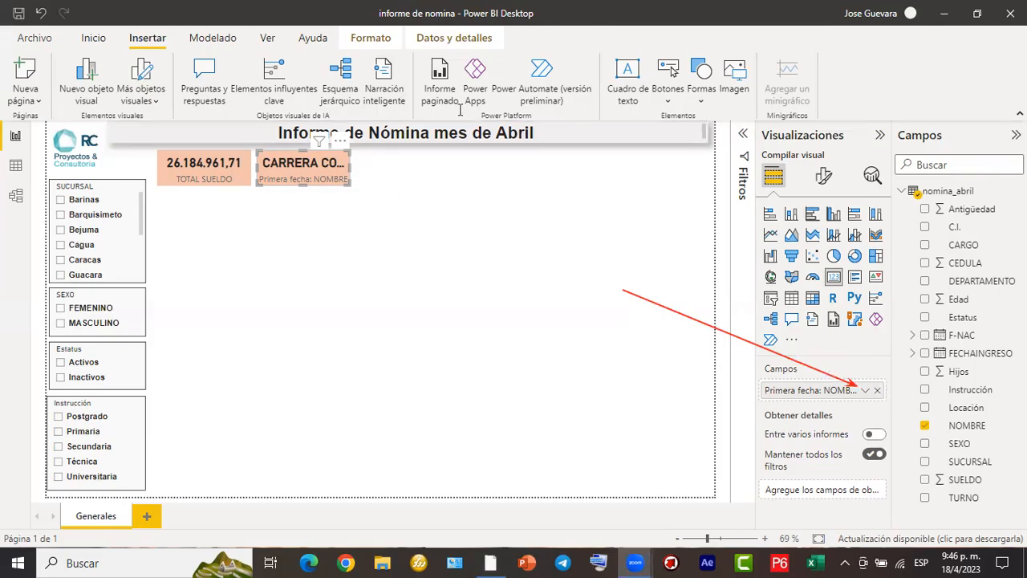
{"action": "left_click", "coordinate": [867, 392]}
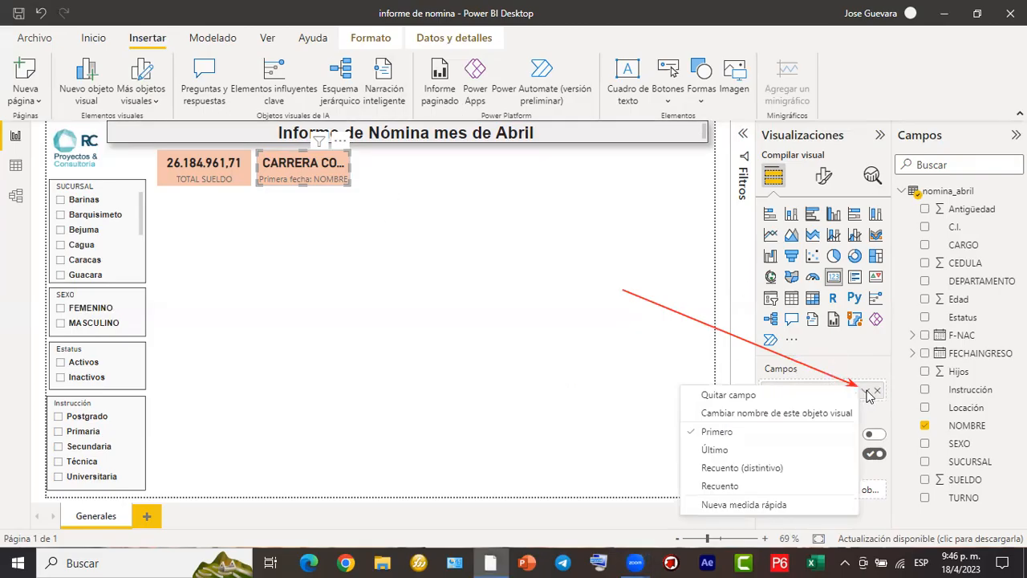
{"action": "left_click", "coordinate": [737, 487]}
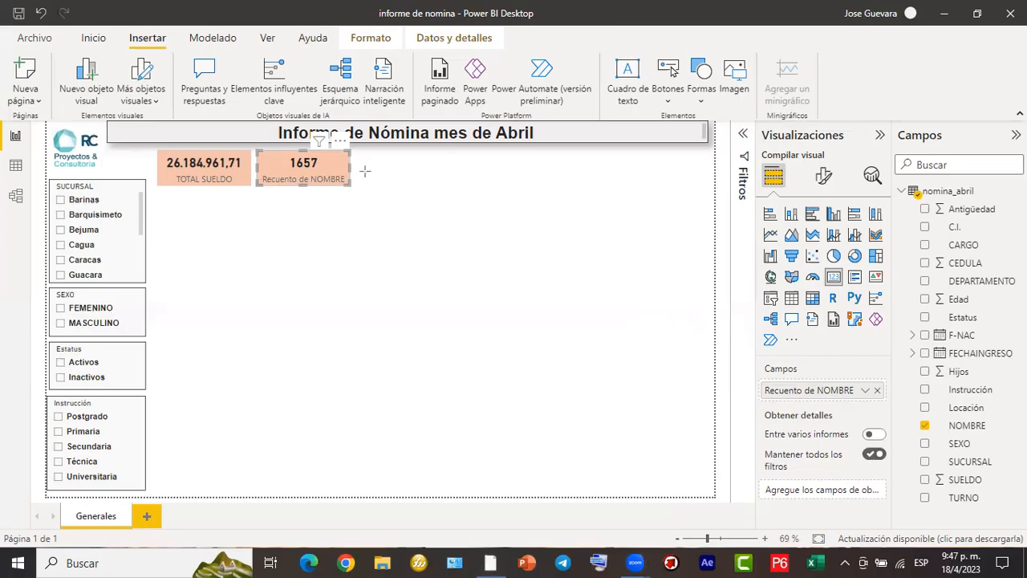
- Rename the Recuento de NOMBRE field to TOTAL TRAABAJADORES and widen its card slightly to fit the label
{"action": "mouse_move", "coordinate": [312, 175]}
{"action": "left_mouse_down"}
{"action": "mouse_move", "coordinate": [524, 227]}
{"action": "mouse_move", "coordinate": [831, 359]}
{"action": "mouse_move", "coordinate": [783, 382]}
{"action": "left_mouse_up"}
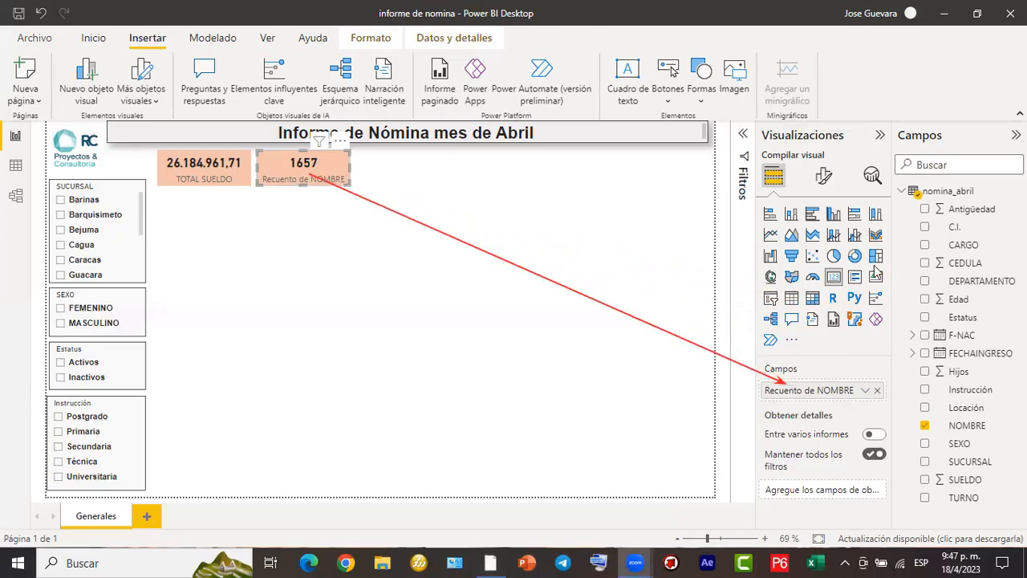
{"action": "double_click", "coordinate": [829, 391]}
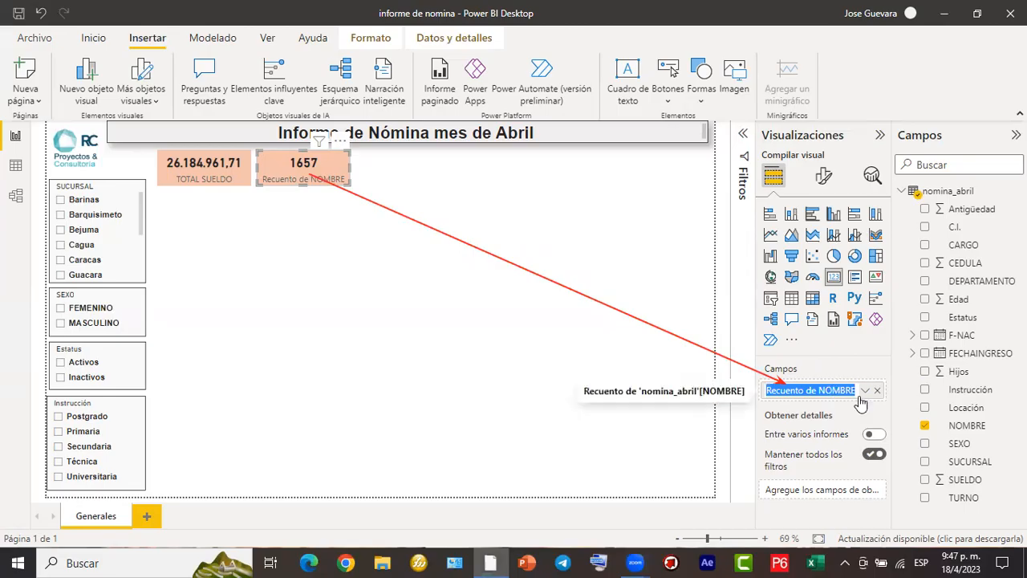
{"action": "type", "text": "t"}
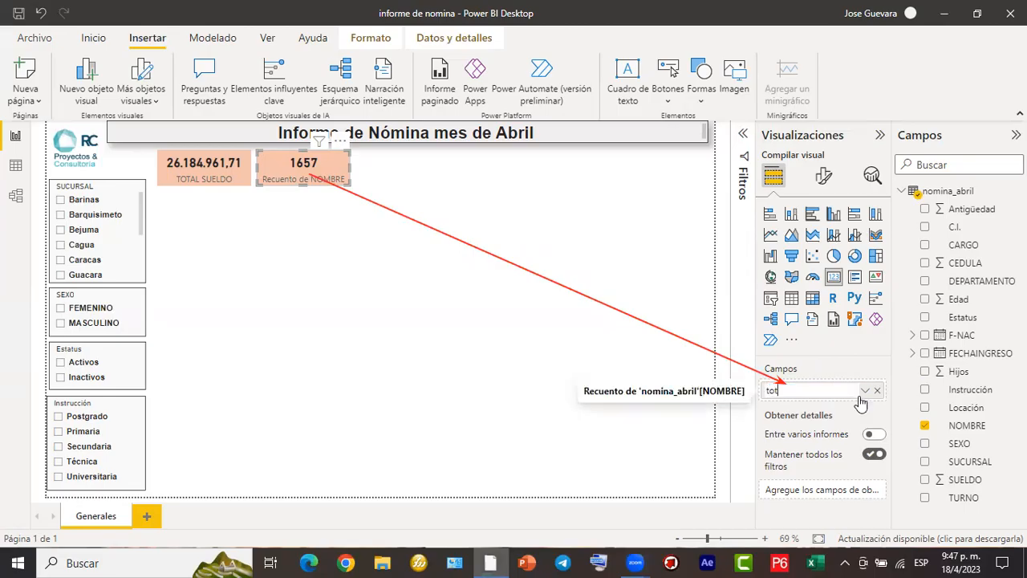
{"action": "type", "text": "OTAL TRAS"}
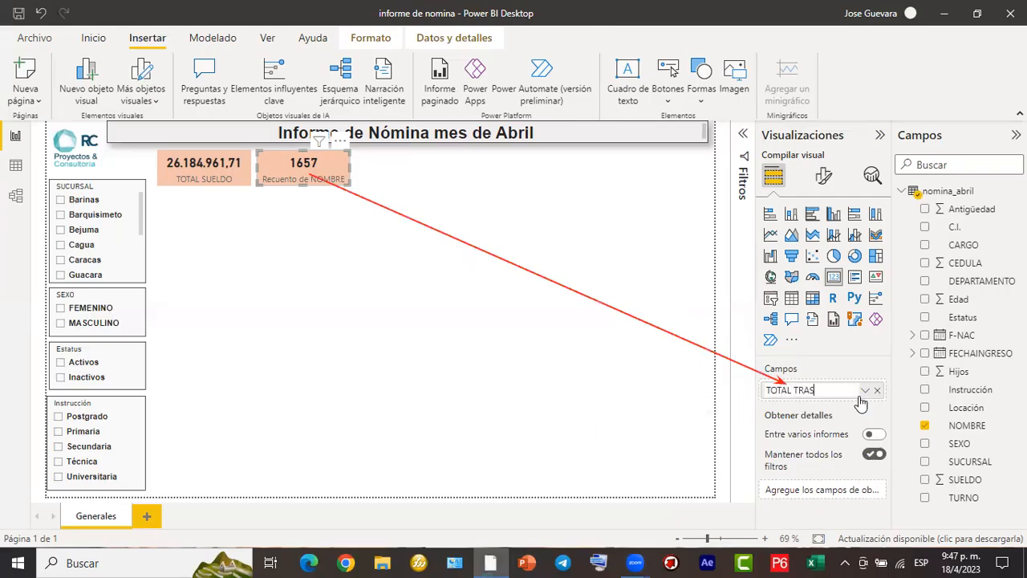
{"action": "type", "text": "BAJADORES"}
{"action": "key", "text": "Return"}
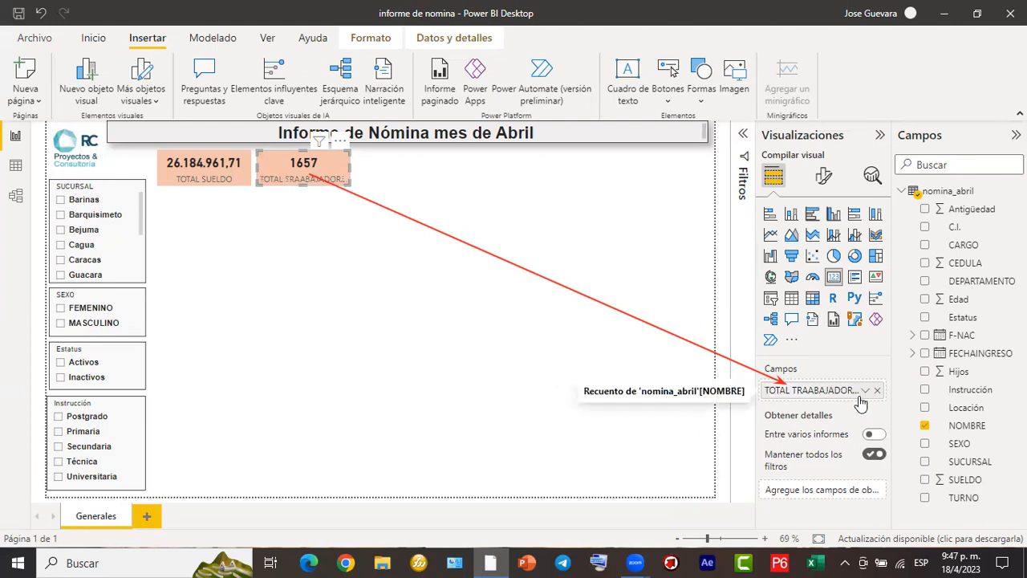
{"action": "left_click_drag", "start_coordinate": [350, 166], "coordinate": [359, 166]}
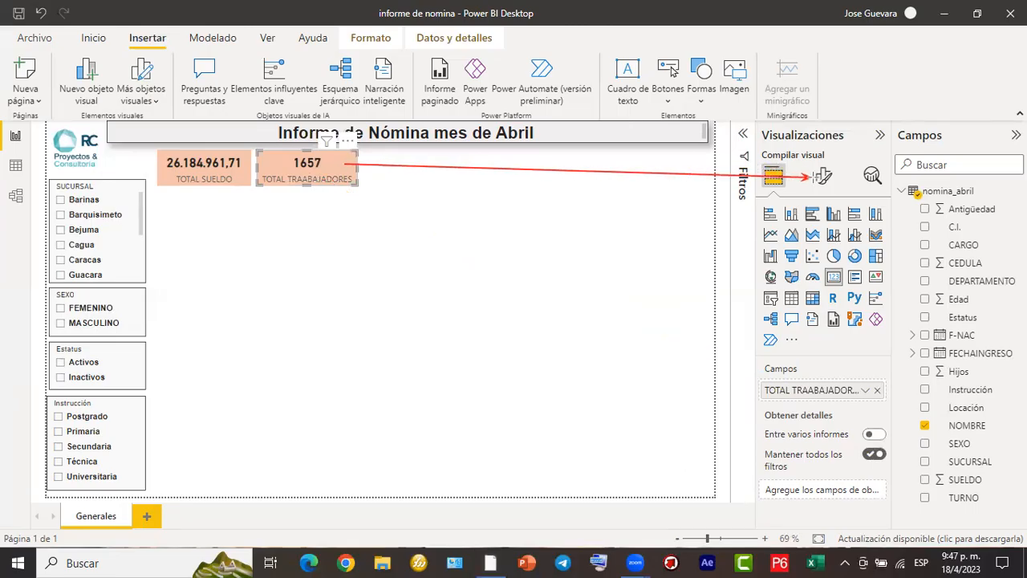
- Set the TOTAL TRAABAJADORES card's background color to light purple
{"action": "left_click", "coordinate": [825, 179]}
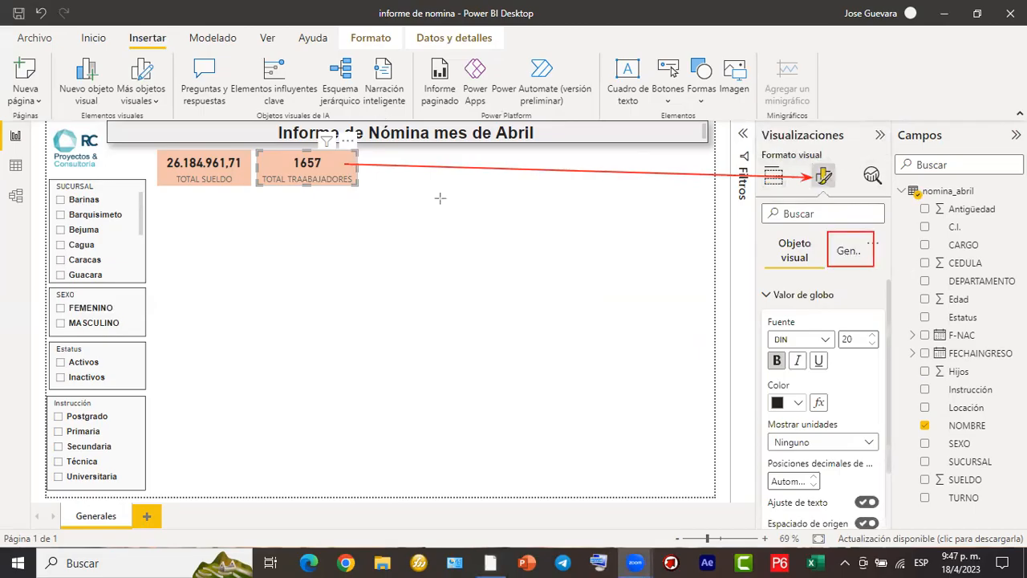
{"action": "left_click", "coordinate": [842, 259]}
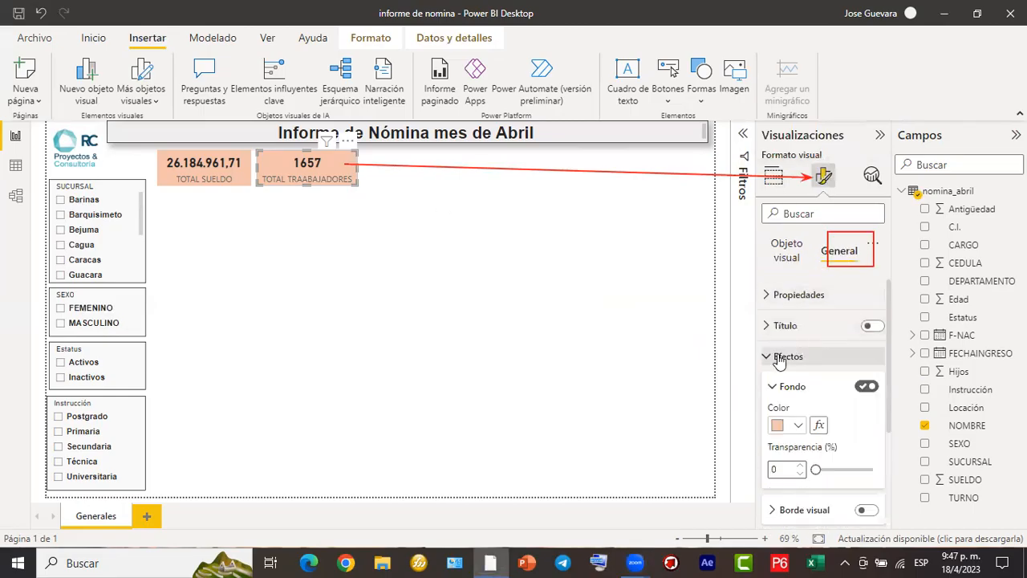
{"action": "left_click", "coordinate": [801, 429]}
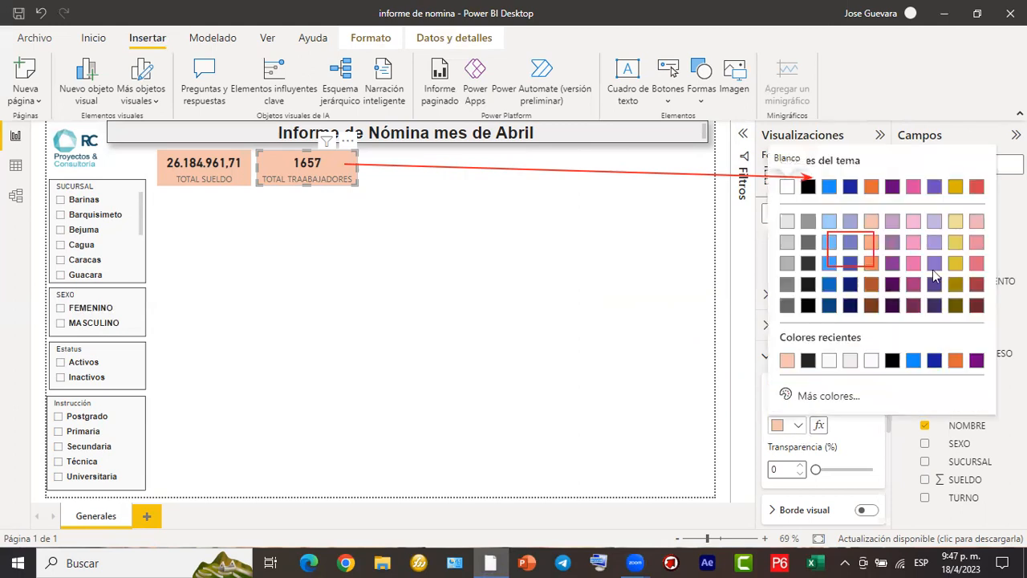
{"action": "left_click", "coordinate": [936, 228]}
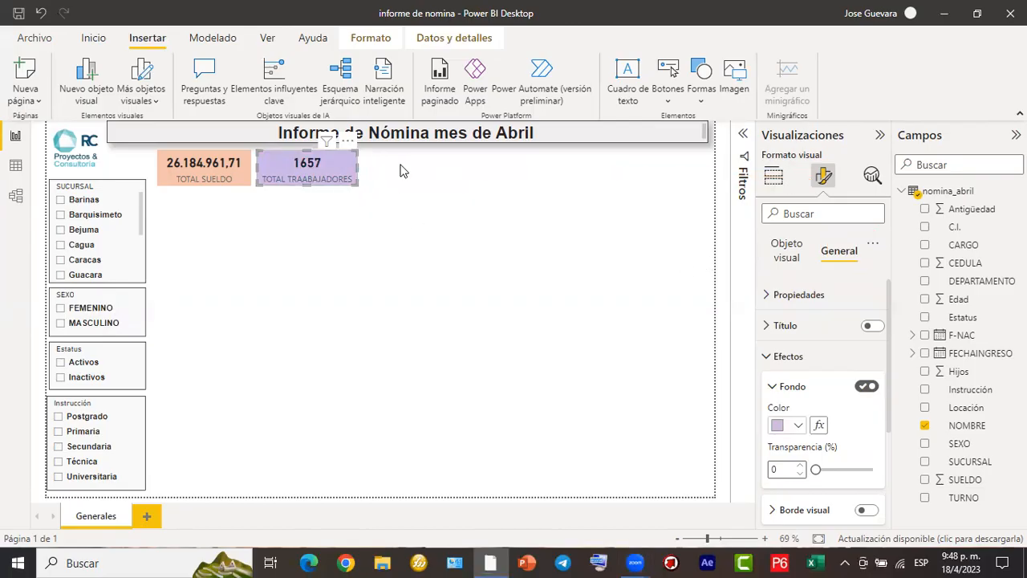
{"action": "left_click", "coordinate": [485, 176]}
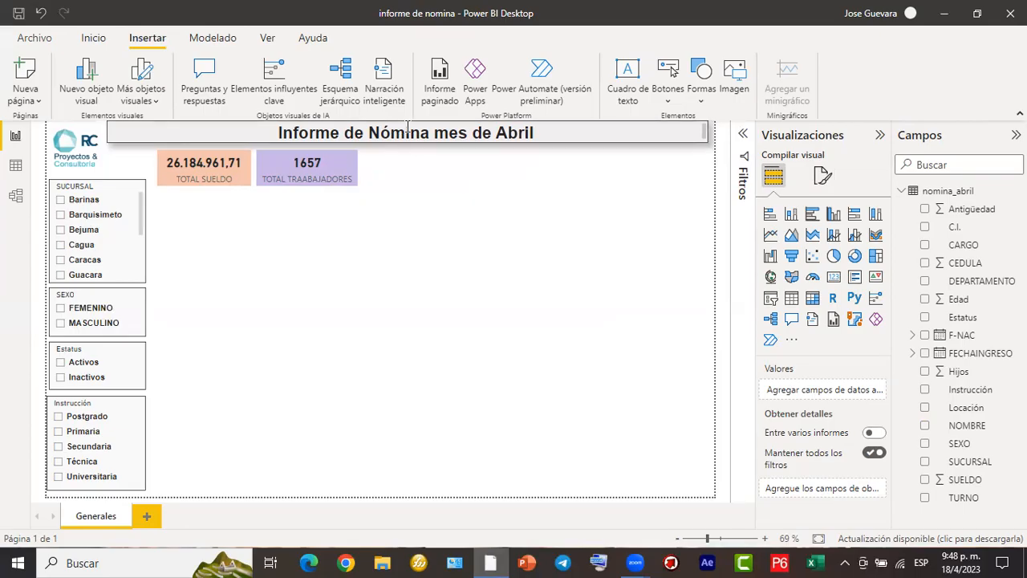
{"action": "left_click_drag", "start_coordinate": [149, 345], "coordinate": [241, 196]}
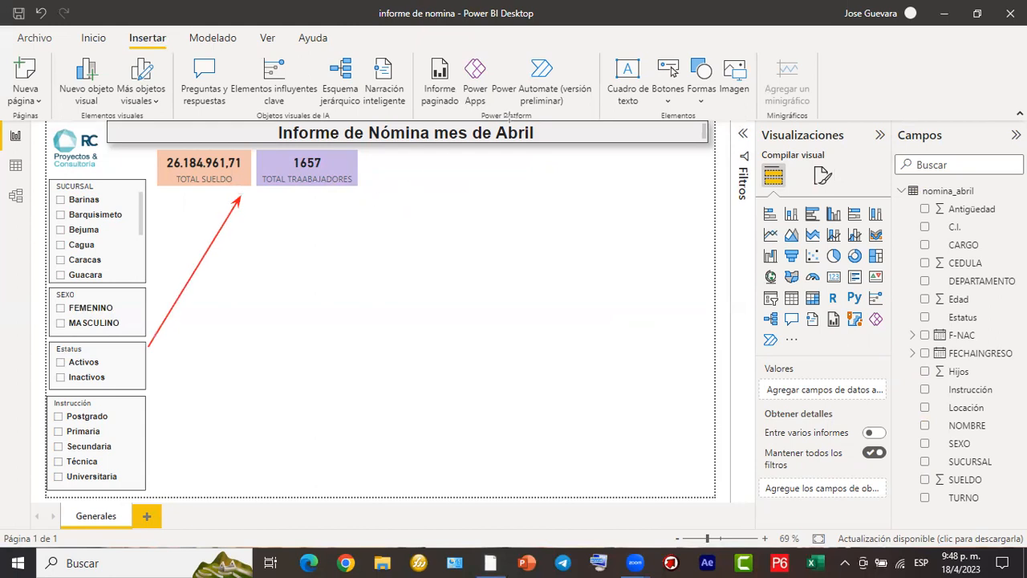
{"action": "mouse_move", "coordinate": [255, 146]}
{"action": "left_mouse_down"}
{"action": "mouse_move", "coordinate": [233, 132]}
{"action": "mouse_move", "coordinate": [178, 129]}
{"action": "mouse_move", "coordinate": [175, 183]}
{"action": "mouse_move", "coordinate": [264, 170]}
{"action": "mouse_move", "coordinate": [255, 146]}
{"action": "left_mouse_up"}
{"action": "mouse_move", "coordinate": [354, 146]}
{"action": "left_mouse_down"}
{"action": "mouse_move", "coordinate": [307, 127]}
{"action": "mouse_move", "coordinate": [270, 157]}
{"action": "left_mouse_up"}
{"action": "mouse_move", "coordinate": [351, 191]}
{"action": "left_mouse_down"}
{"action": "mouse_move", "coordinate": [355, 153]}
{"action": "mouse_move", "coordinate": [343, 146]}
{"action": "left_mouse_up"}
{"action": "mouse_move", "coordinate": [215, 267]}
{"action": "left_mouse_down"}
{"action": "mouse_move", "coordinate": [257, 309]}
{"action": "mouse_move", "coordinate": [248, 302]}
{"action": "left_mouse_up"}
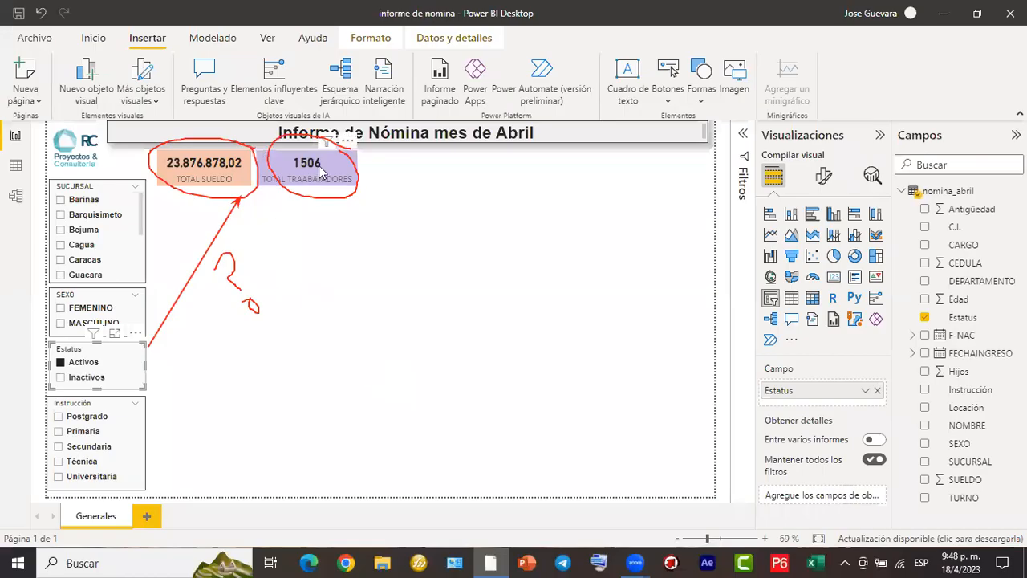
{"action": "left_click", "coordinate": [825, 148]}
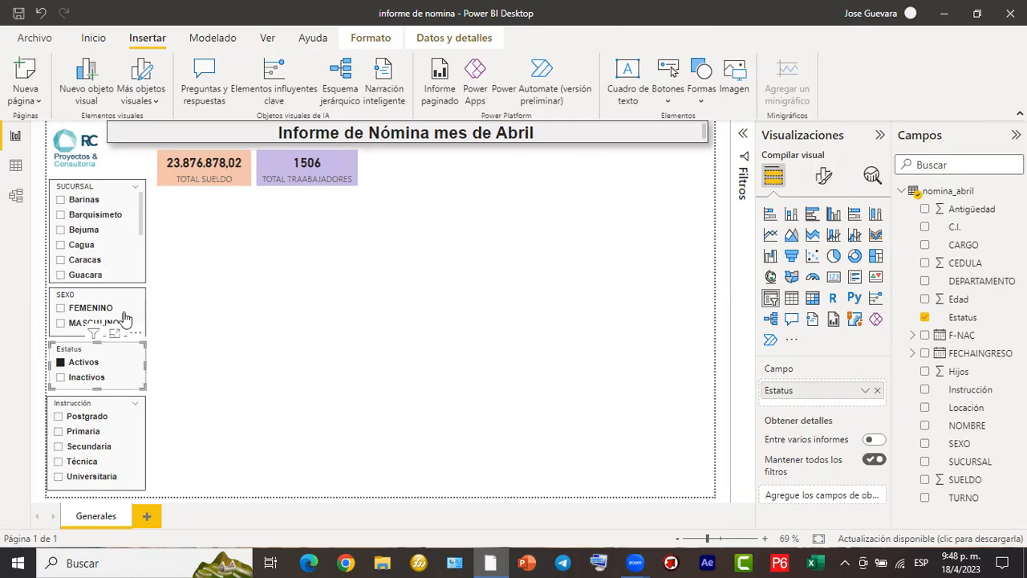
- Filter the active workers' cards by SEXO FEMENINO, Instrucción Técnica and SUCURSAL Valencia
{"action": "left_click", "coordinate": [61, 310]}
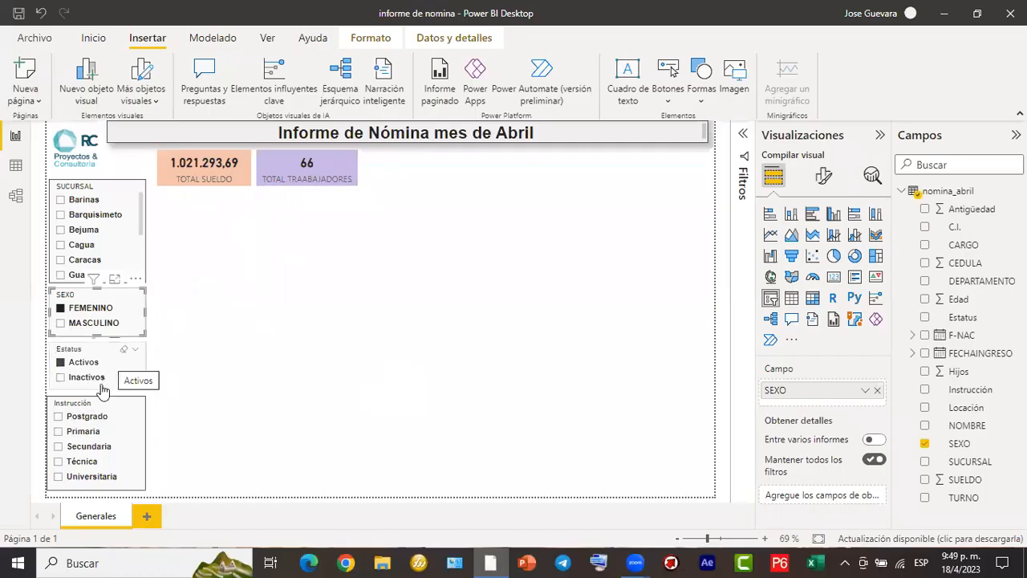
{"action": "left_click", "coordinate": [59, 463]}
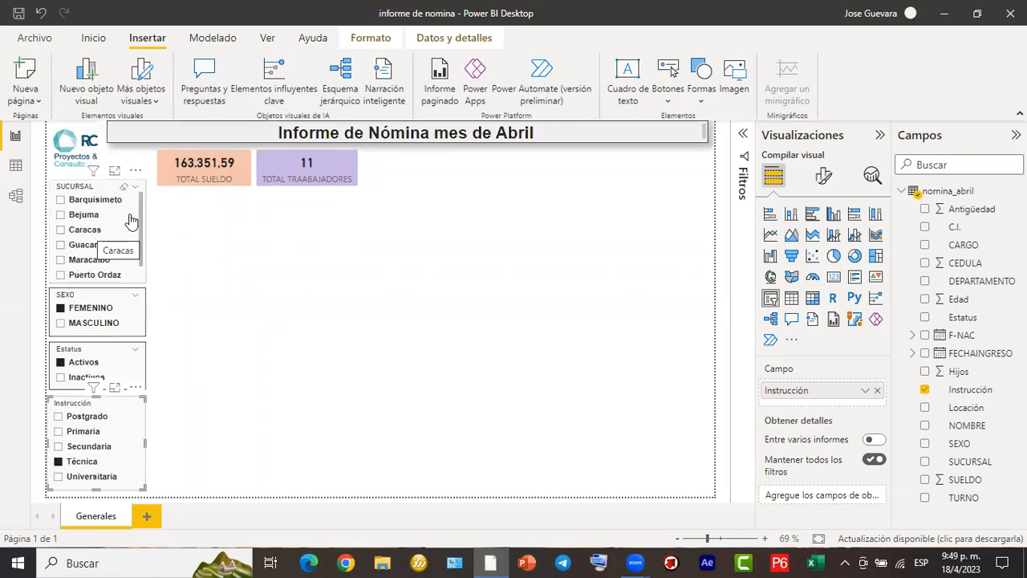
{"action": "scroll", "coordinate": [135, 232], "scroll_direction": "down", "scroll_amount": 1}
{"action": "scroll", "coordinate": [136, 233], "scroll_direction": "down", "scroll_amount": 2}
{"action": "left_click", "coordinate": [64, 279]}
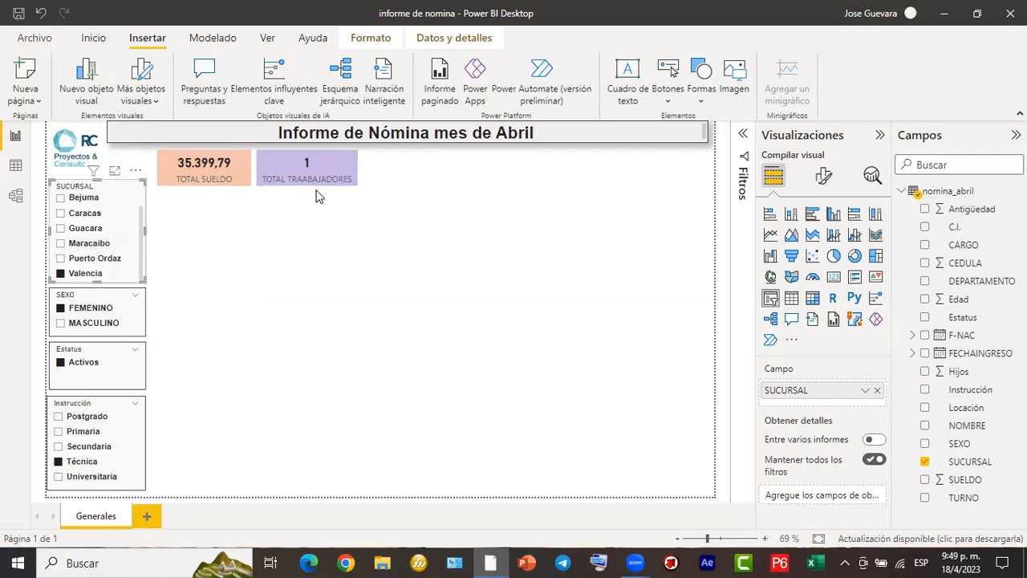
- Clear the selections in the Estatus, SUCURSAL, SEXO and Instrucción slicers
{"action": "left_click", "coordinate": [62, 363]}
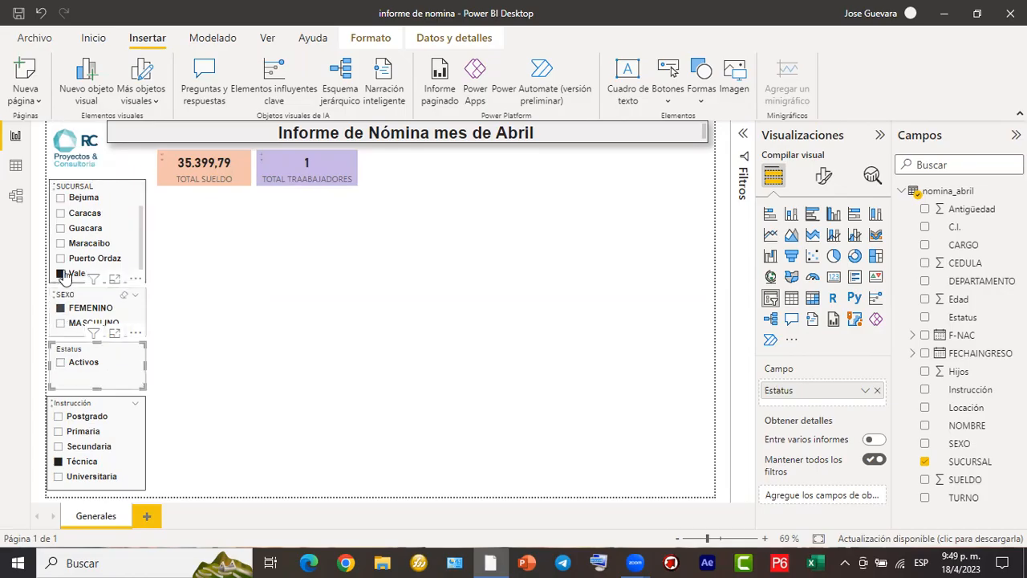
{"action": "left_click", "coordinate": [60, 274]}
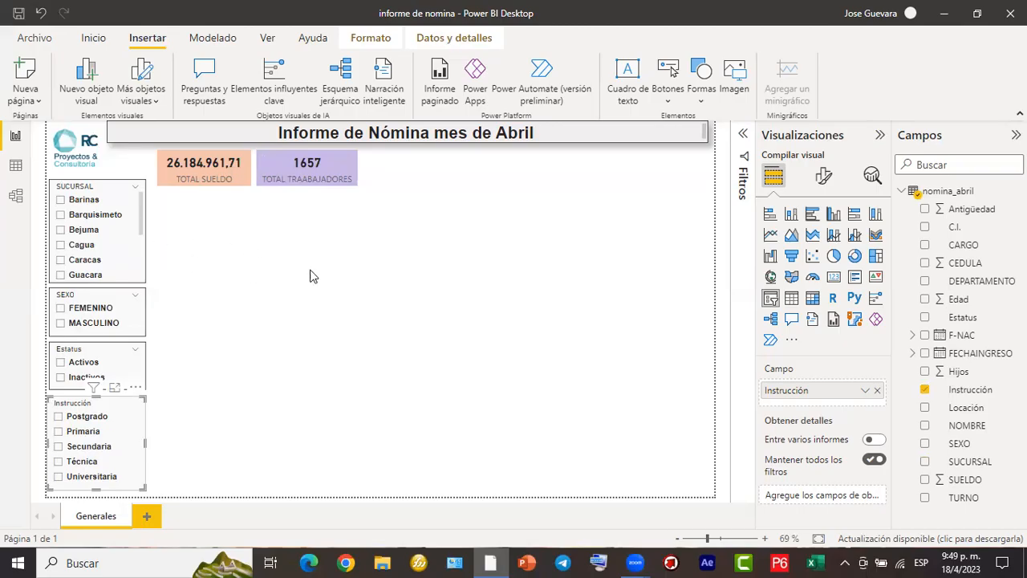
{"action": "left_click", "coordinate": [279, 291]}
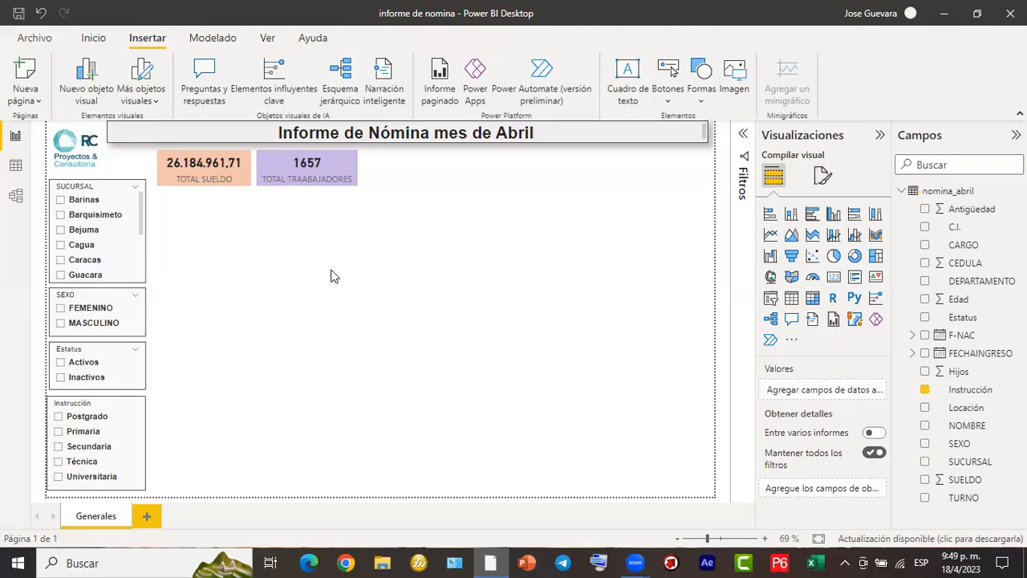
- Duplicate the TOTAL TRAABAJADORES card and place the copy beside the original in the same row with a small gap
{"action": "left_click", "coordinate": [345, 168]}
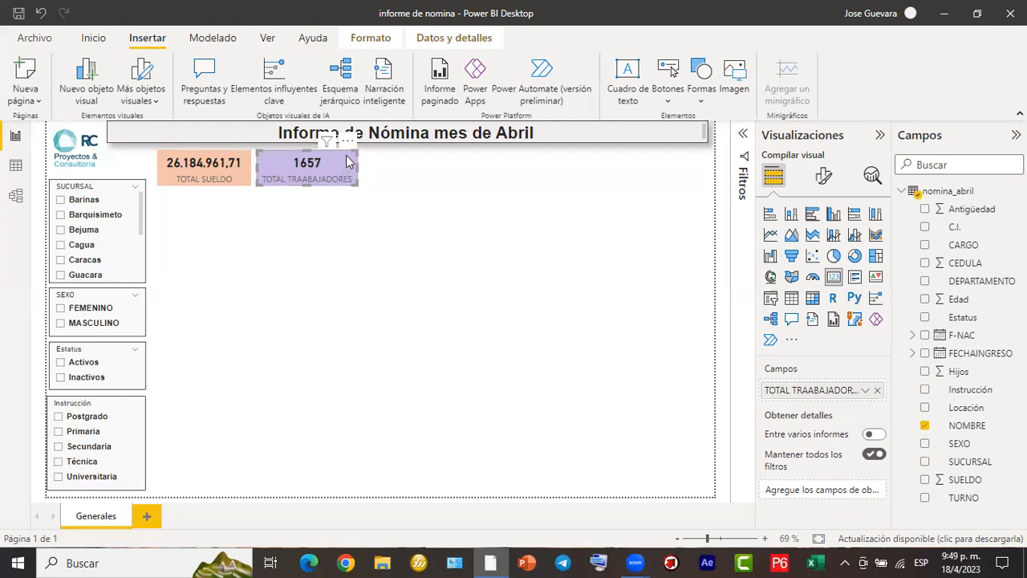
{"action": "left_click_drag", "start_coordinate": [357, 164], "coordinate": [441, 164]}
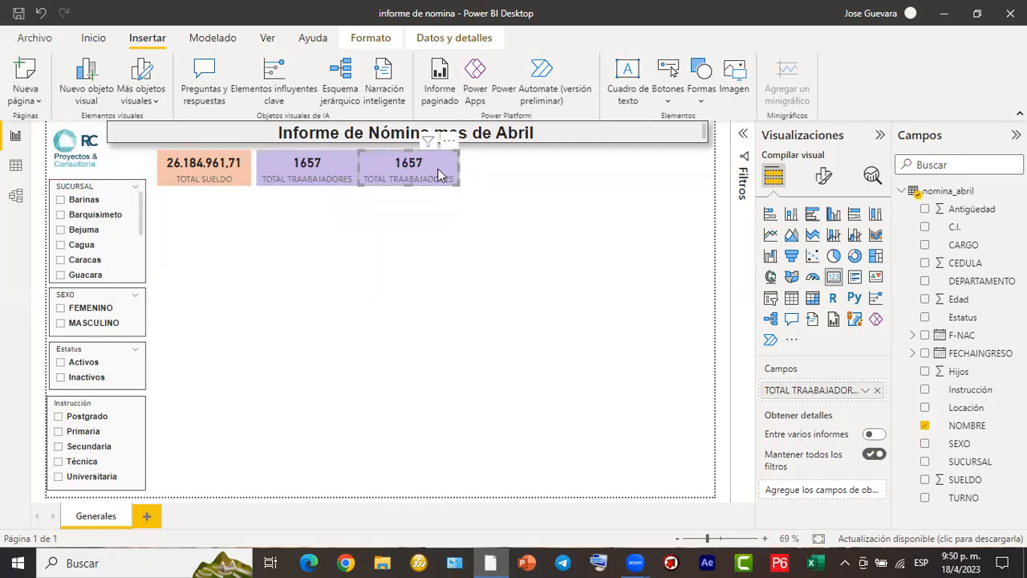
{"action": "key", "text": "Right"}
{"action": "key", "text": "Right"}
{"action": "key", "text": "Right"}
{"action": "key", "text": "Right"}
{"action": "key", "text": "Right"}
{"action": "key", "text": "Right"}
{"action": "key", "text": "Right"}
{"action": "key", "text": "Right"}
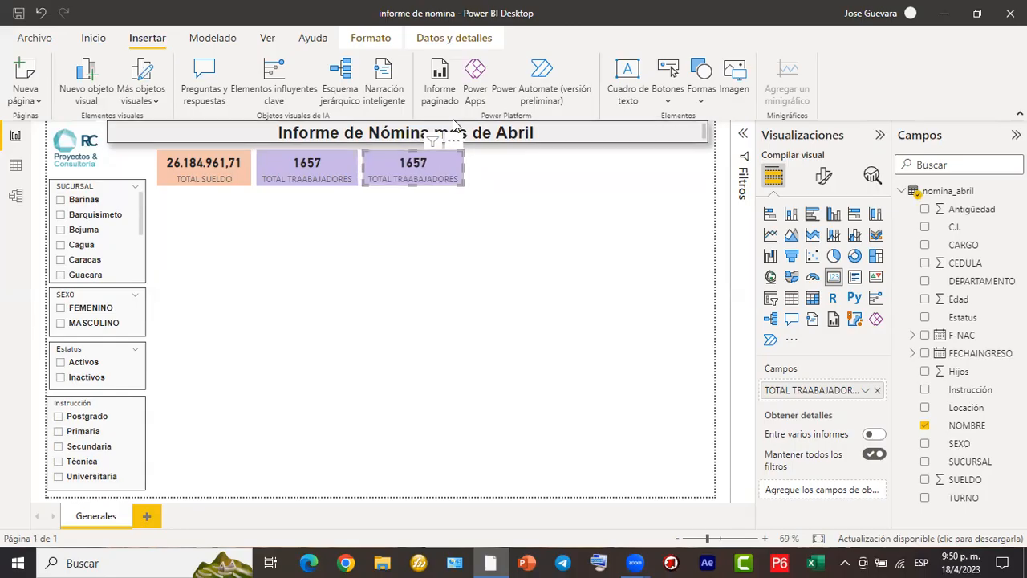
- Replace the duplicated card's TOTAL TRAABAJADORES field with the Edad field from nomina_abril
{"action": "mouse_move", "coordinate": [441, 166]}
{"action": "left_mouse_down"}
{"action": "mouse_move", "coordinate": [550, 213]}
{"action": "mouse_move", "coordinate": [822, 386]}
{"action": "left_mouse_up"}
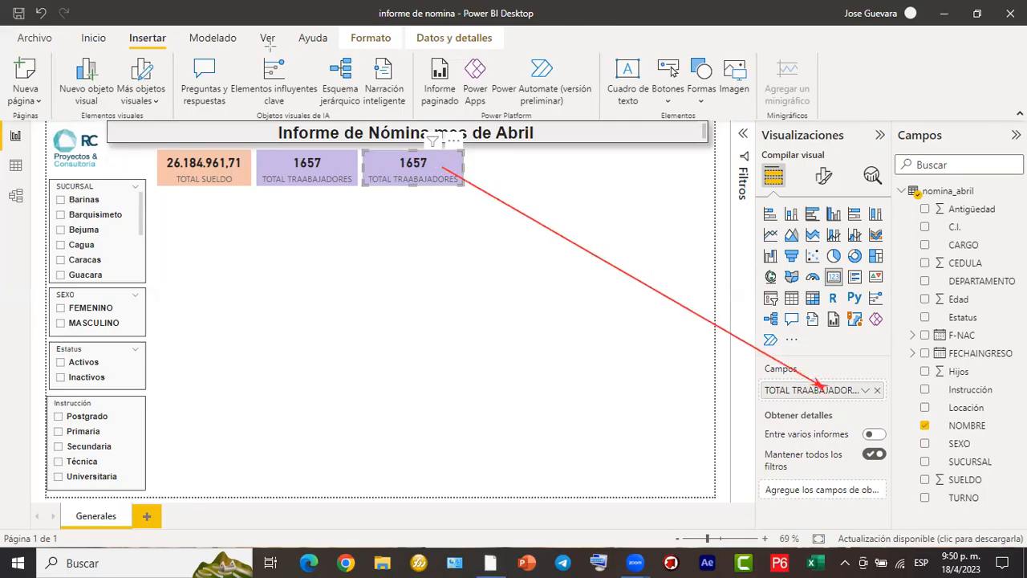
{"action": "left_click", "coordinate": [879, 391]}
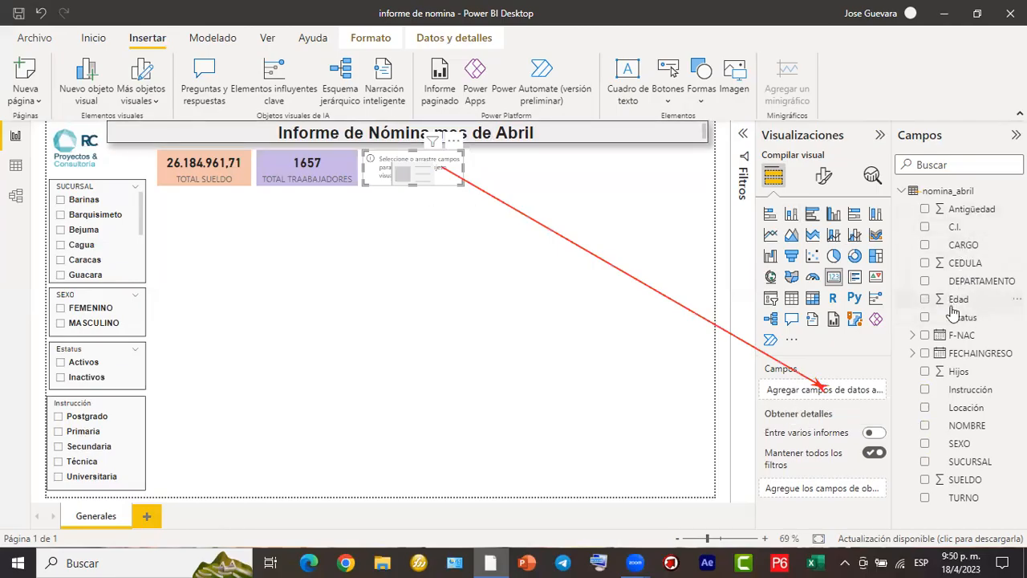
{"action": "left_click", "coordinate": [925, 300]}
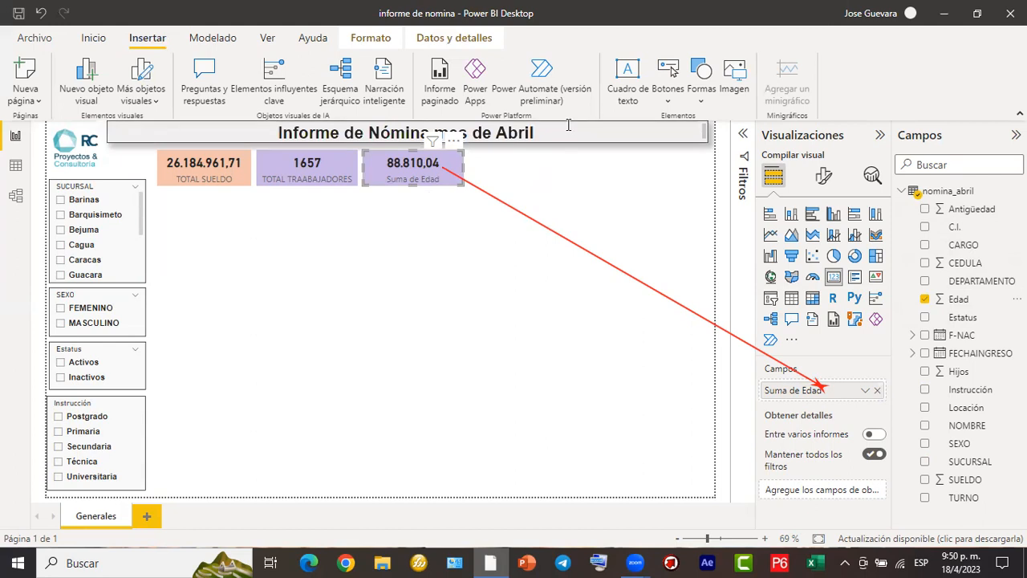
- Change the Edad card's aggregation to Promedio
{"action": "left_click_drag", "start_coordinate": [851, 377], "coordinate": [880, 399]}
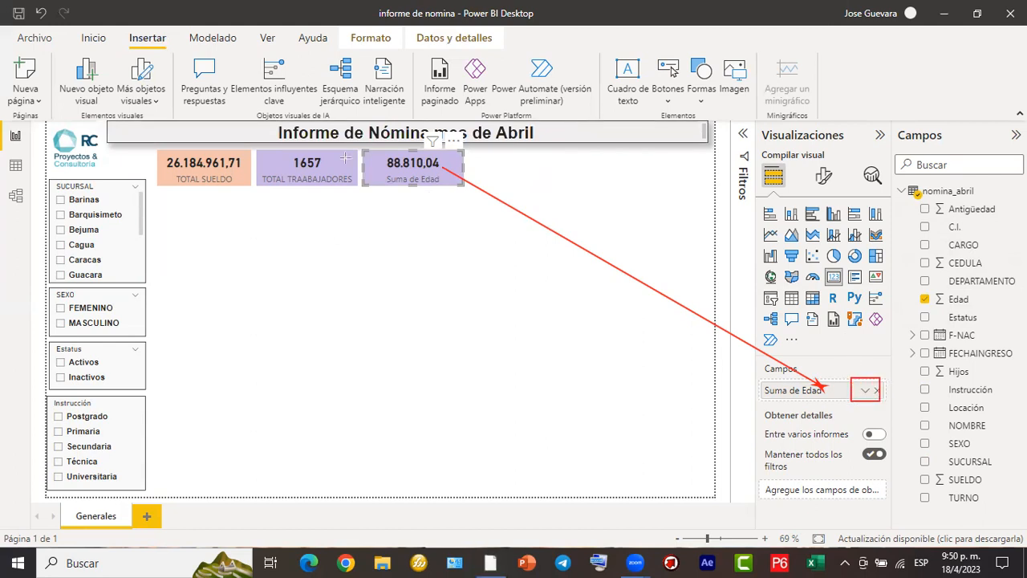
{"action": "left_click", "coordinate": [865, 391]}
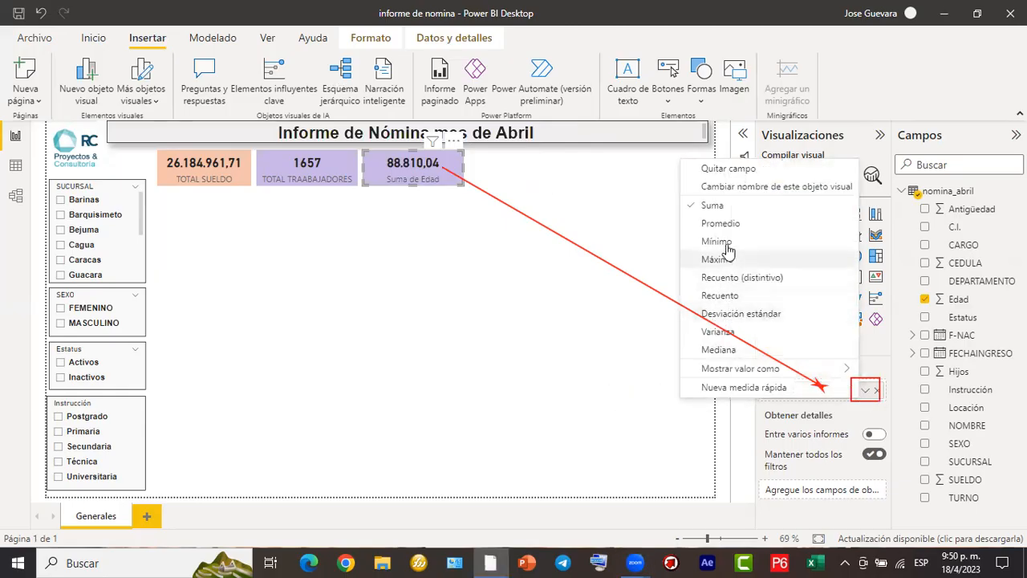
{"action": "left_click", "coordinate": [650, 302]}
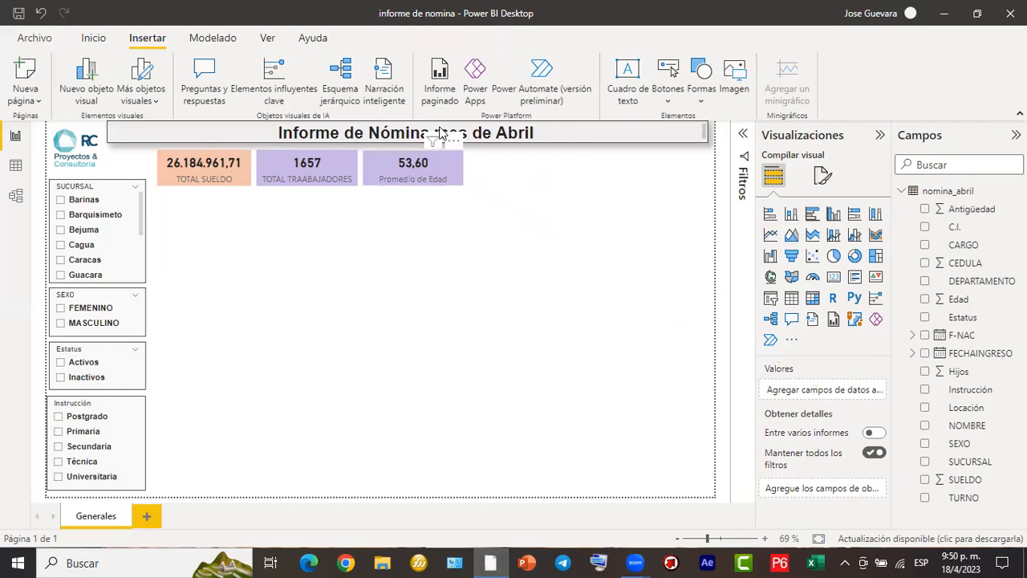
{"action": "left_click_drag", "start_coordinate": [423, 182], "coordinate": [760, 386]}
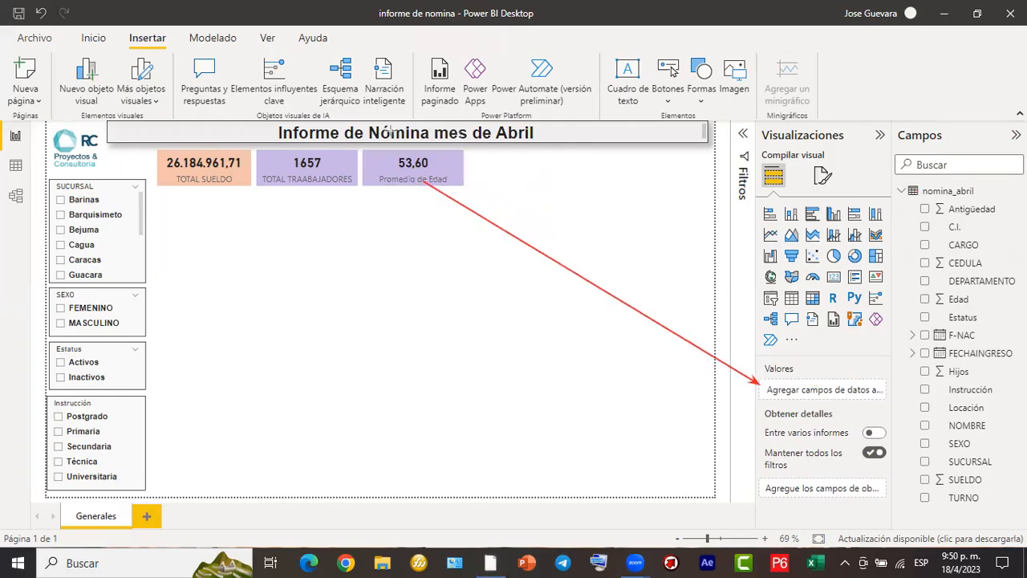
{"action": "left_click", "coordinate": [385, 182]}
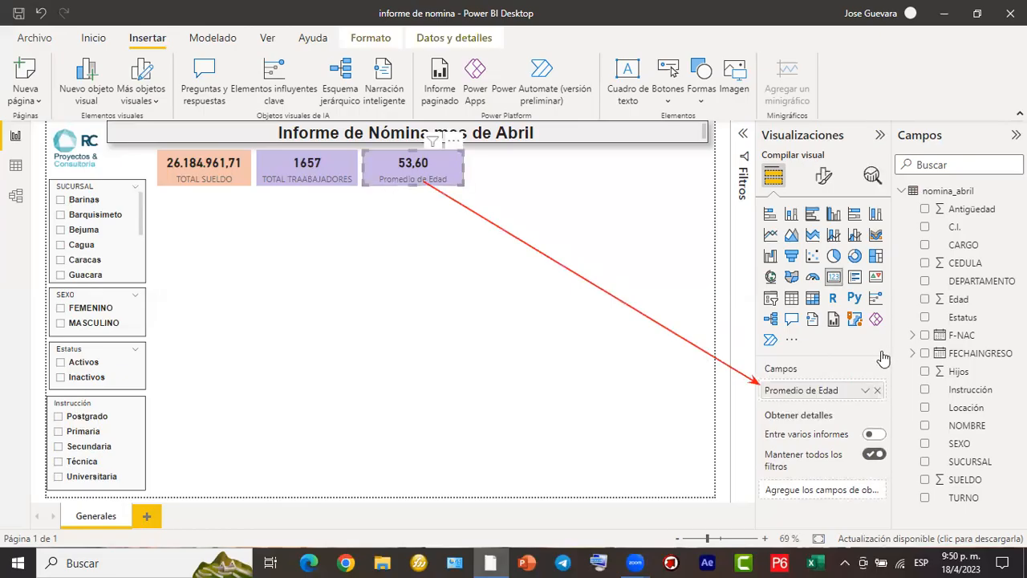
{"action": "double_click", "coordinate": [842, 390]}
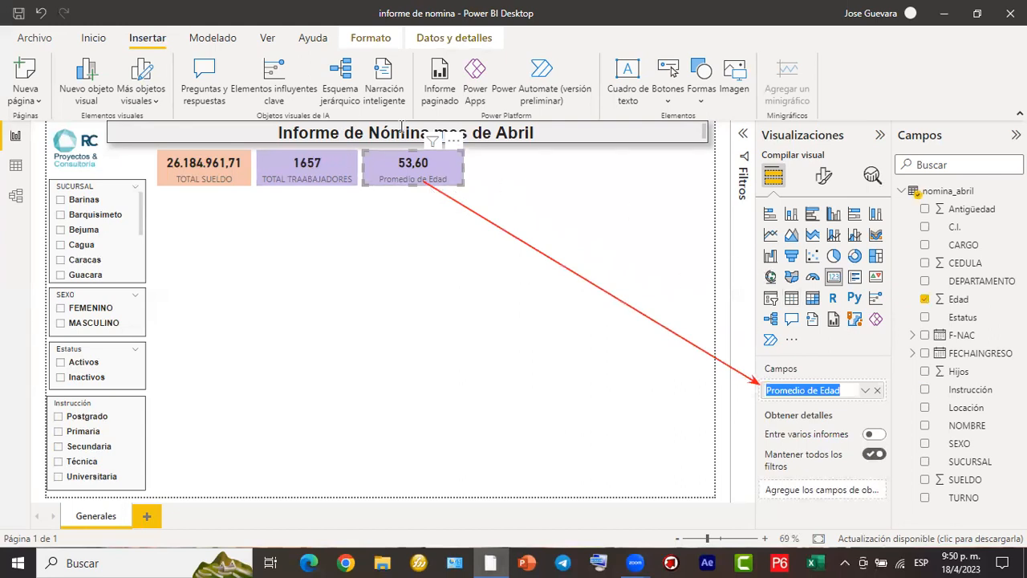
{"action": "left_click", "coordinate": [474, 287]}
{"action": "left_click", "coordinate": [474, 293]}
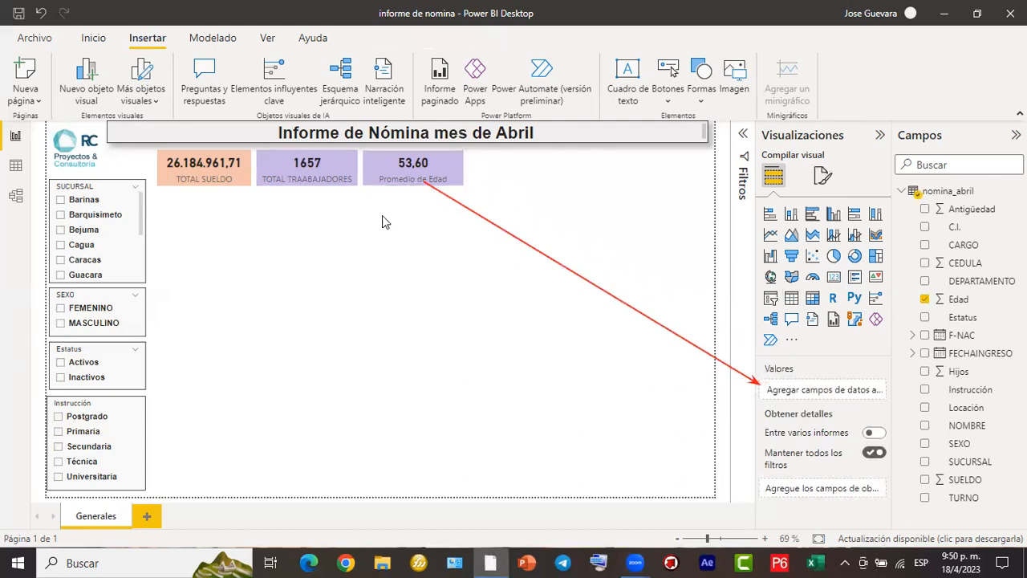
- Set the Promedio de Edad card's background color to light yellow
{"action": "left_click", "coordinate": [413, 164]}
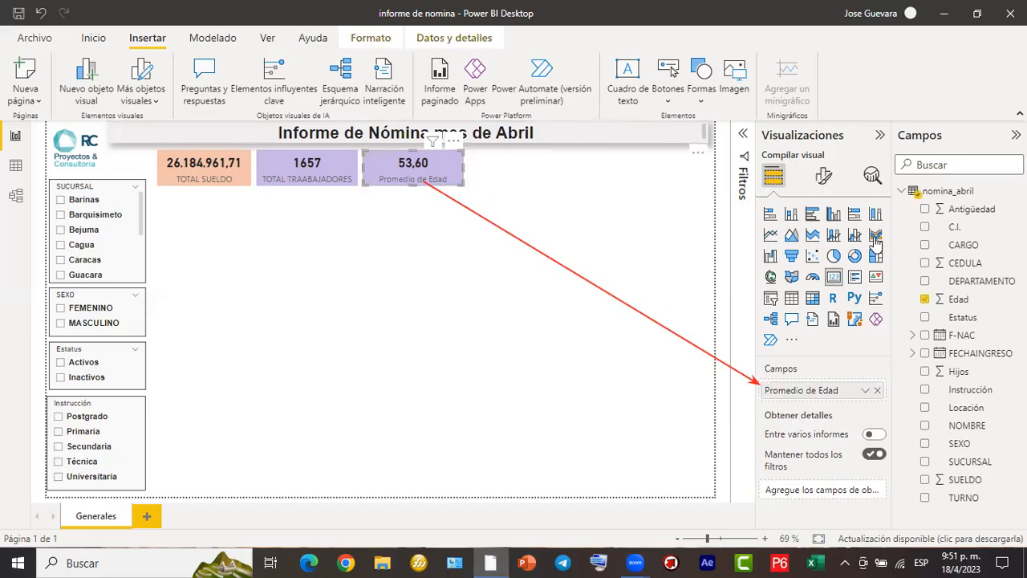
{"action": "left_click", "coordinate": [823, 177]}
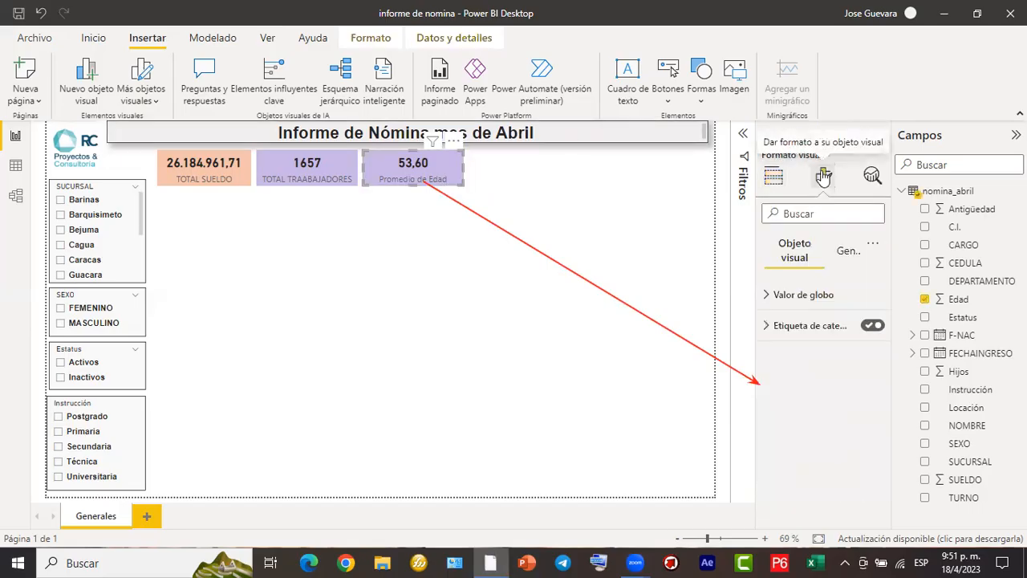
{"action": "left_click", "coordinate": [849, 253]}
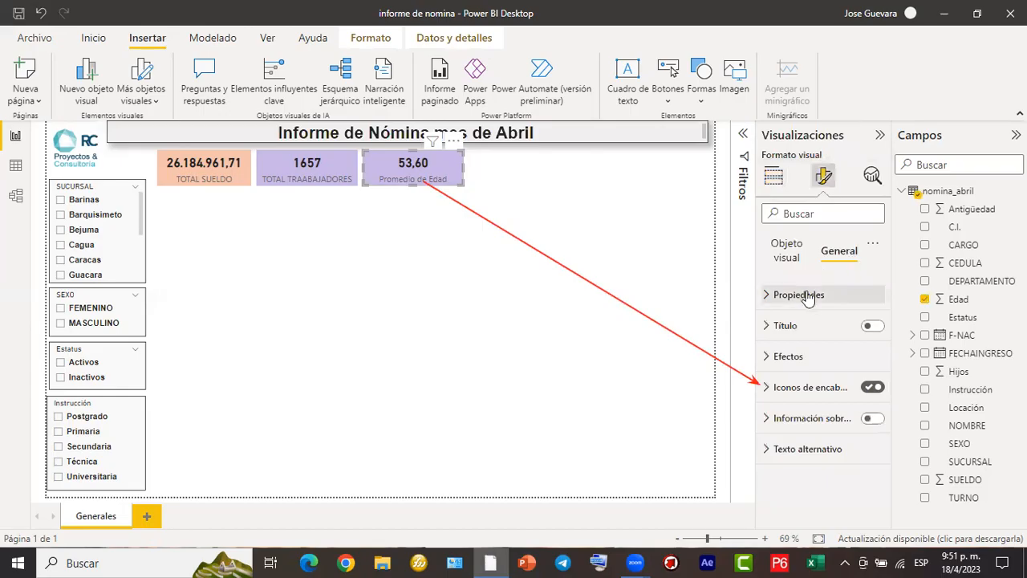
{"action": "left_click", "coordinate": [788, 358]}
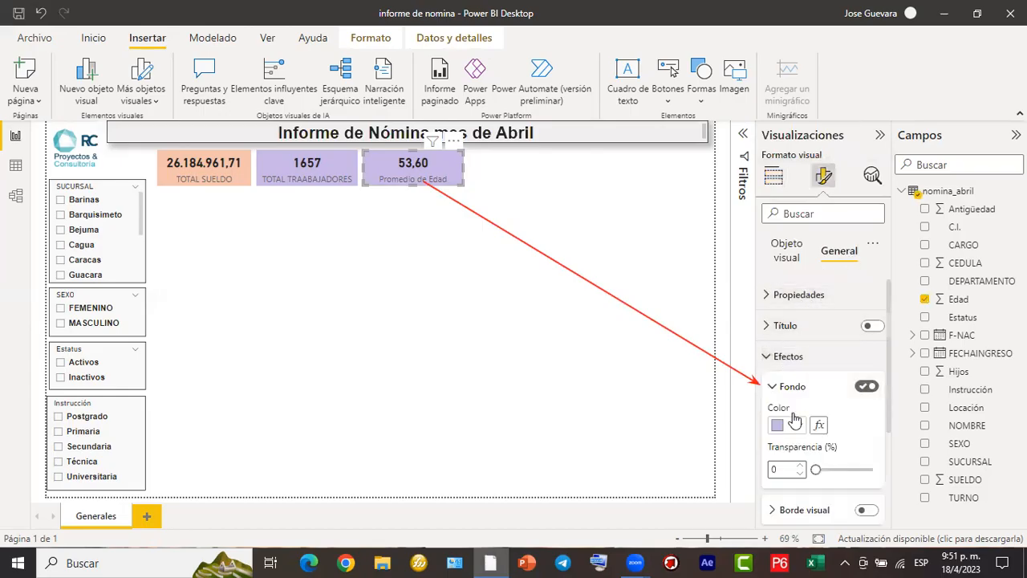
{"action": "left_click", "coordinate": [803, 426]}
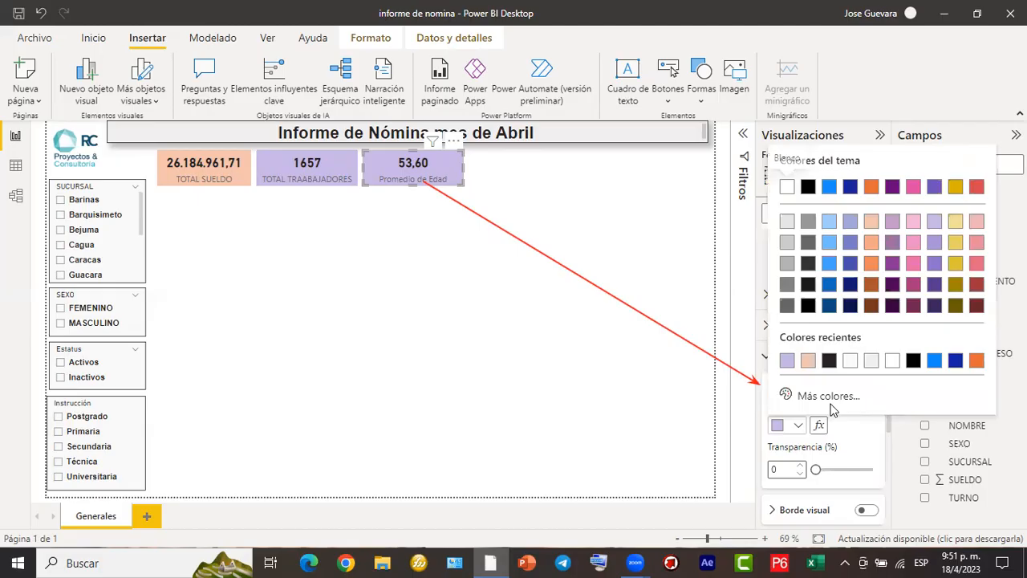
{"action": "left_click", "coordinate": [956, 224]}
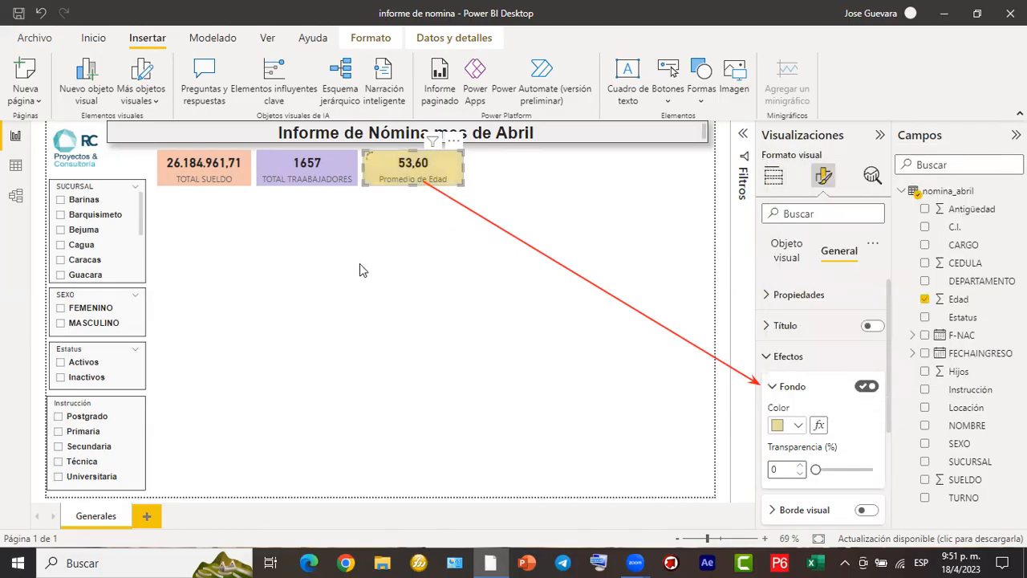
{"action": "left_click", "coordinate": [404, 285]}
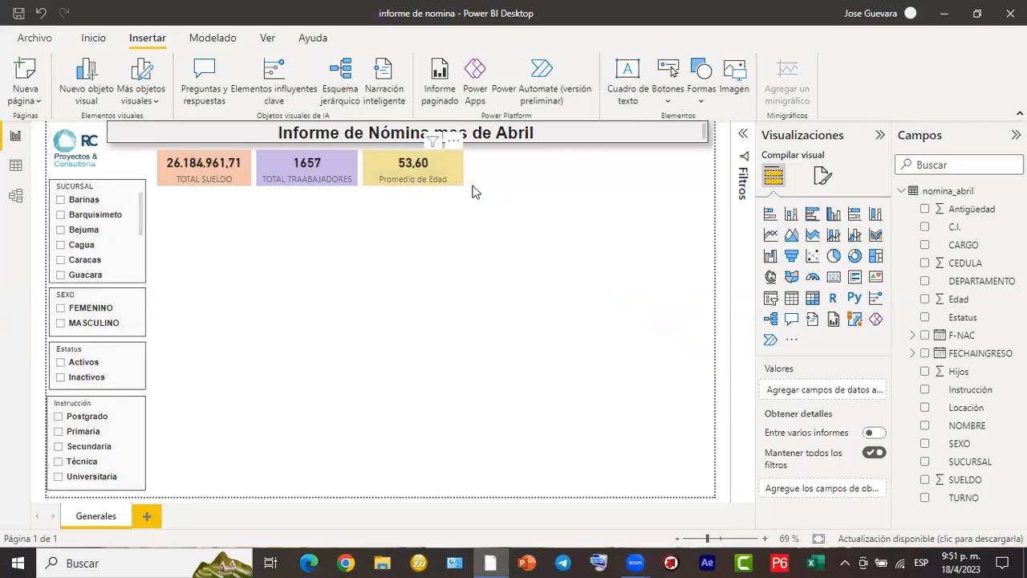
- Test the slicers by filtering the cards by FEMENINO and by Activos, clearing each selection after checking it
{"action": "left_click", "coordinate": [61, 308]}
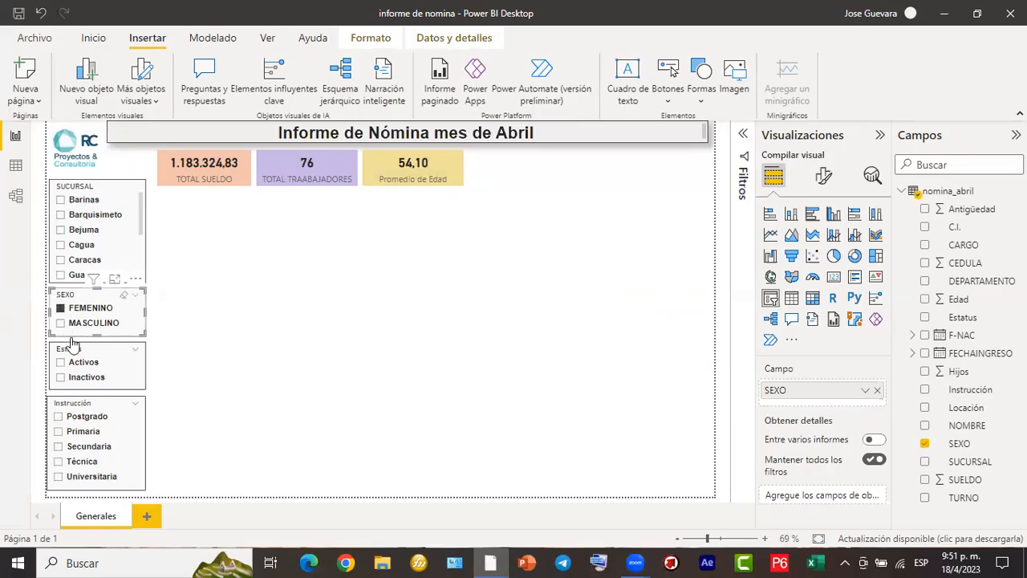
{"action": "left_click", "coordinate": [59, 311]}
{"action": "left_click", "coordinate": [60, 362]}
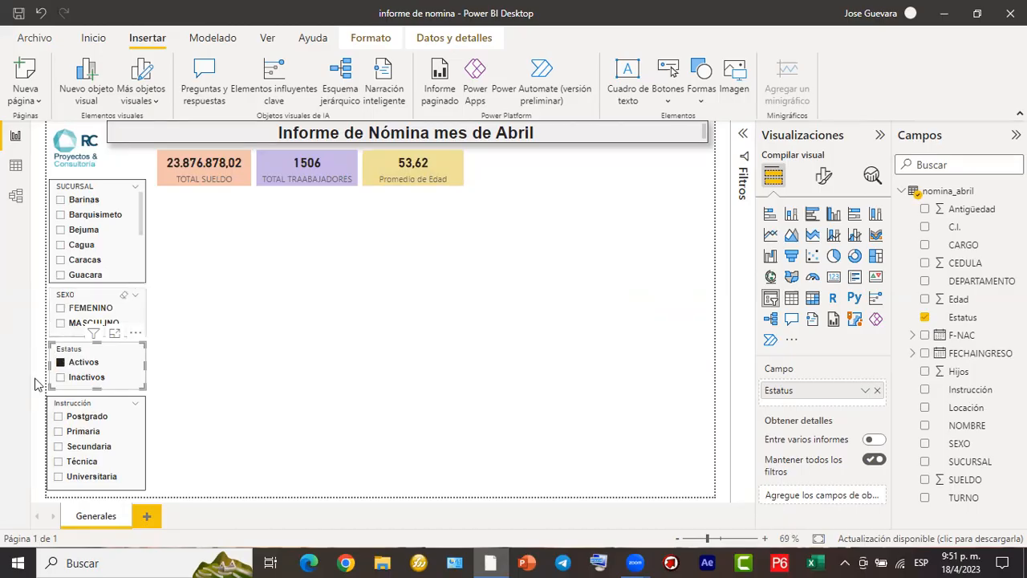
{"action": "left_click", "coordinate": [60, 362]}
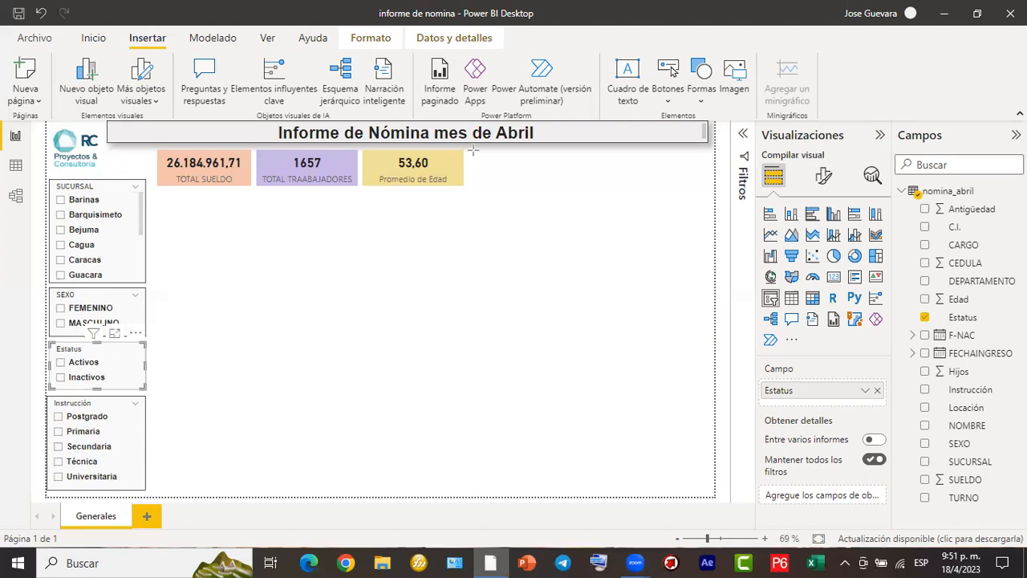
{"action": "left_click_drag", "start_coordinate": [472, 150], "coordinate": [710, 191]}
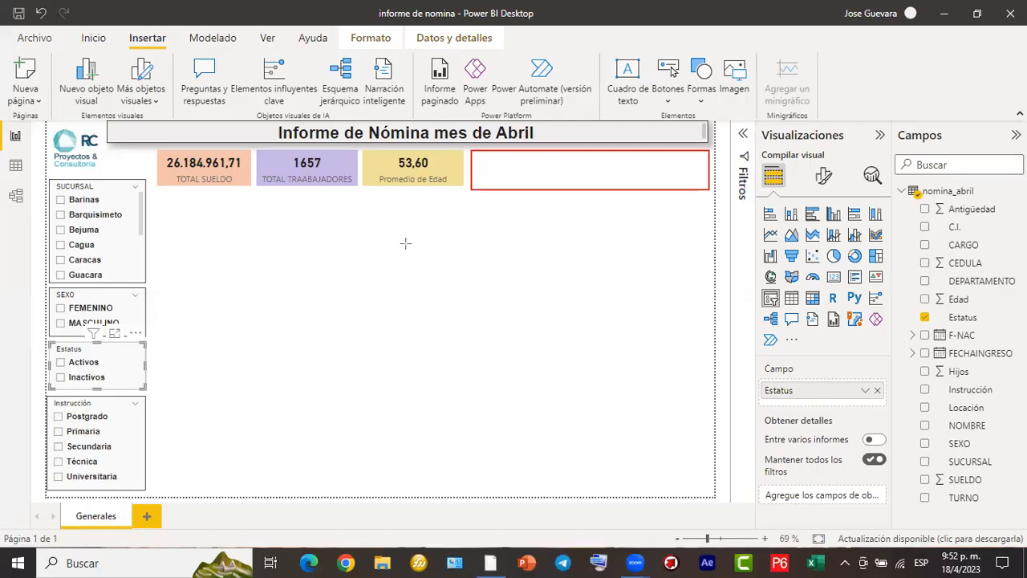
{"action": "left_click_drag", "start_coordinate": [155, 193], "coordinate": [253, 285]}
{"action": "left_click_drag", "start_coordinate": [259, 192], "coordinate": [363, 283]}
{"action": "left_click_drag", "start_coordinate": [366, 195], "coordinate": [464, 289]}
{"action": "left_click_drag", "start_coordinate": [475, 197], "coordinate": [703, 287]}
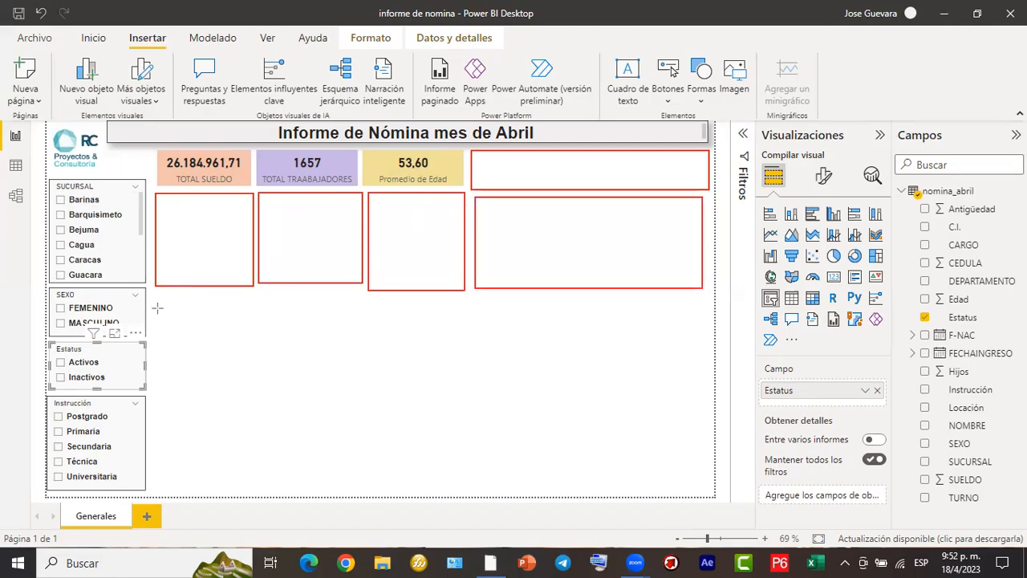
{"action": "left_click_drag", "start_coordinate": [156, 298], "coordinate": [432, 491]}
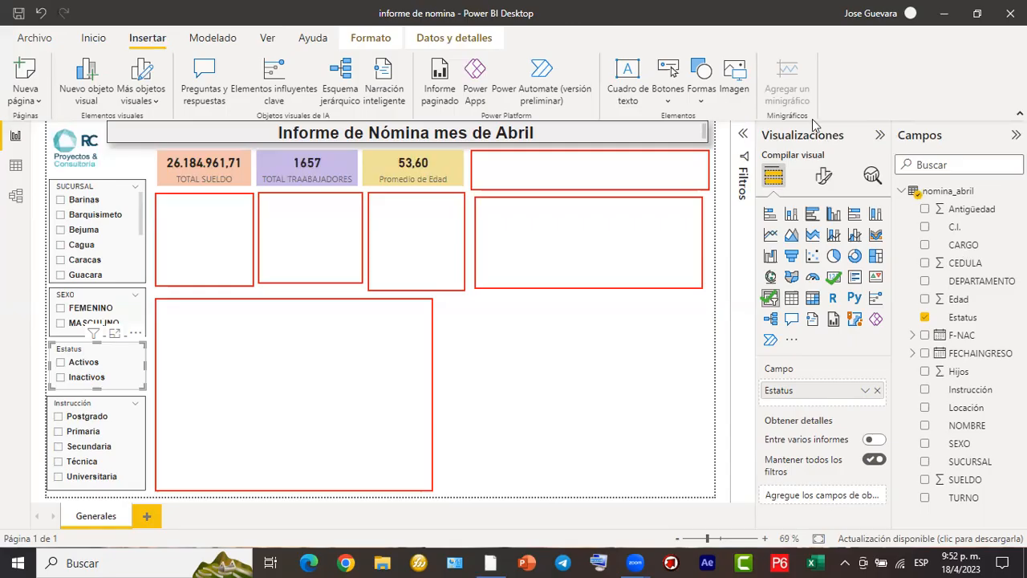
- Start saving a copy of the report and browse to the EJERCICIOS POWER BI 1804 folder on the desktop
{"action": "left_click", "coordinate": [33, 40]}
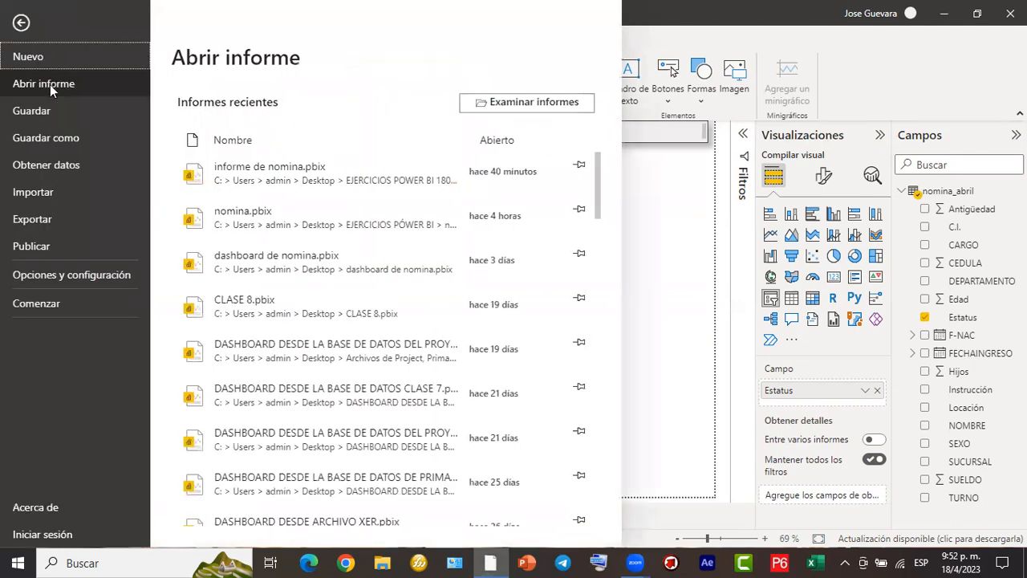
{"action": "left_click", "coordinate": [62, 137]}
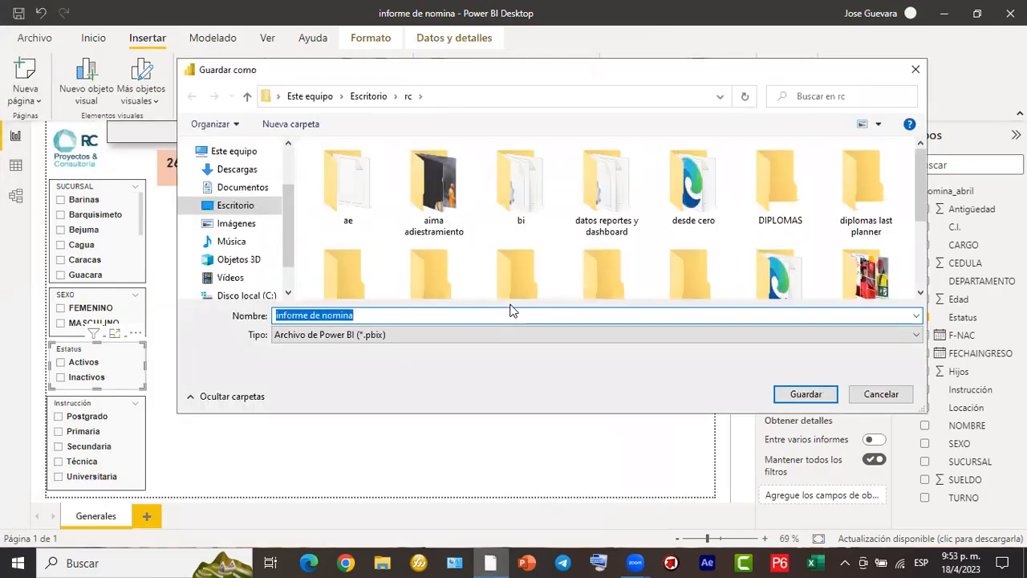
{"action": "left_click", "coordinate": [353, 96]}
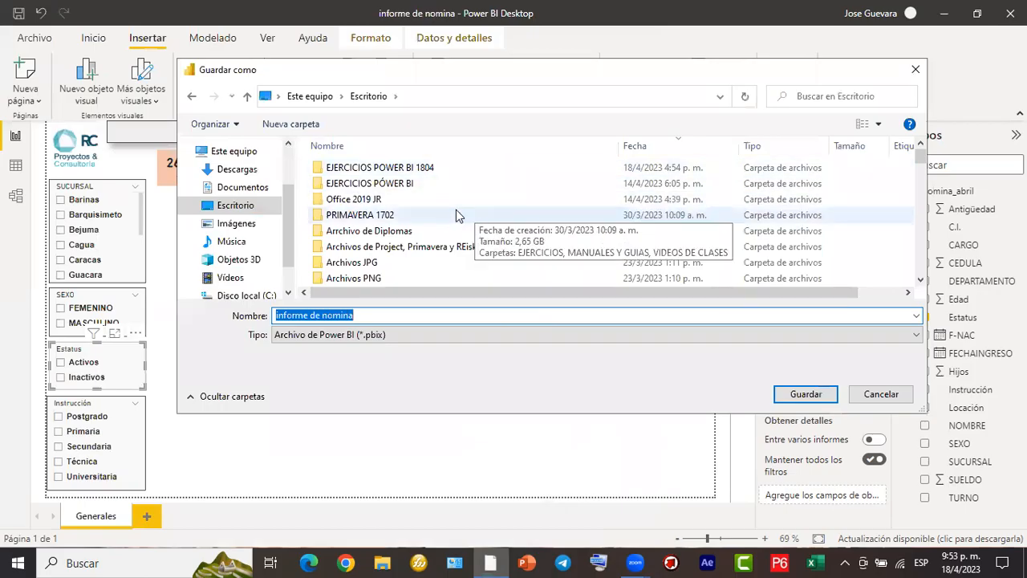
{"action": "left_click", "coordinate": [438, 169]}
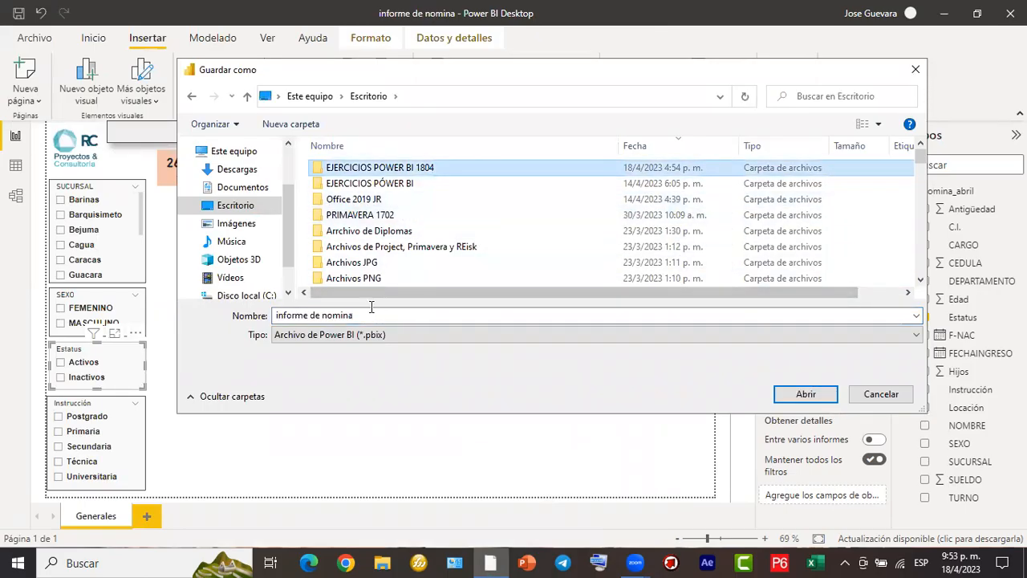
{"action": "double_click", "coordinate": [397, 169]}
{"action": "left_click", "coordinate": [398, 169]}
{"action": "left_click", "coordinate": [386, 313]}
{"action": "left_click", "coordinate": [392, 315]}
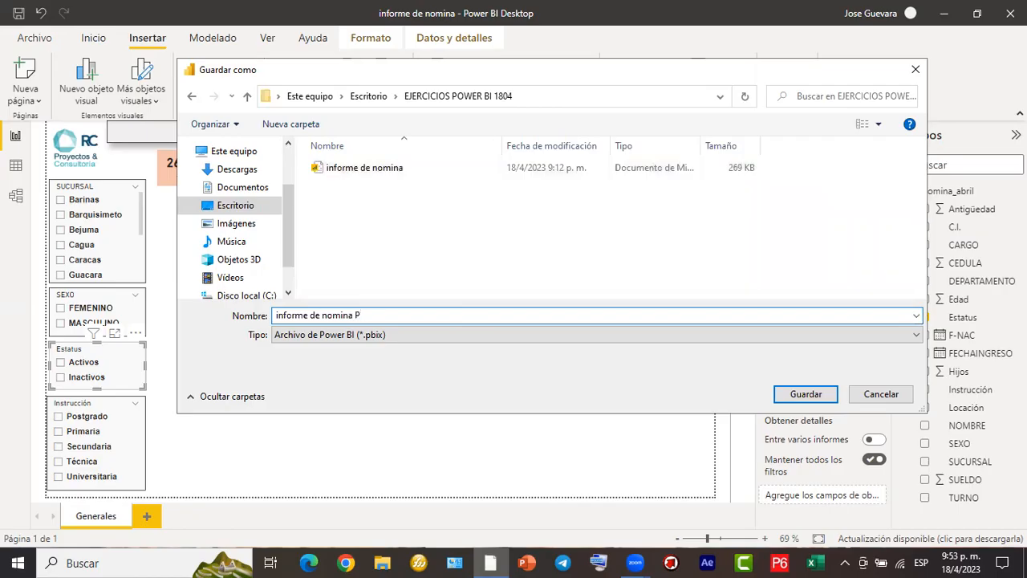
{"action": "key", "text": "Tab"}
{"action": "key", "text": "a"}
{"action": "left_click", "coordinate": [417, 315]}
{"action": "left_click", "coordinate": [417, 316]}
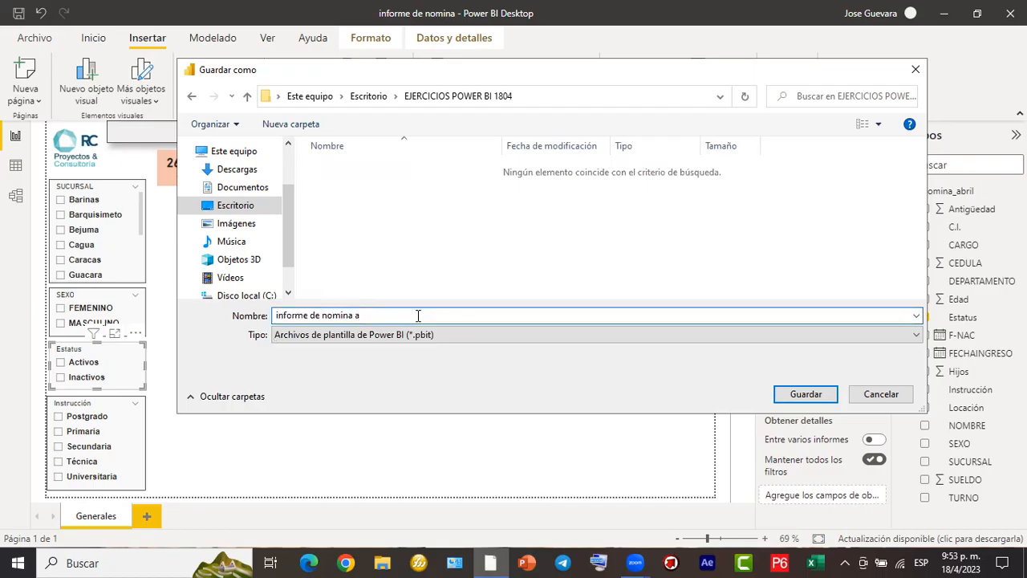
{"action": "type", "text": "parte"}
{"action": "key", "text": "ctrl+a"}
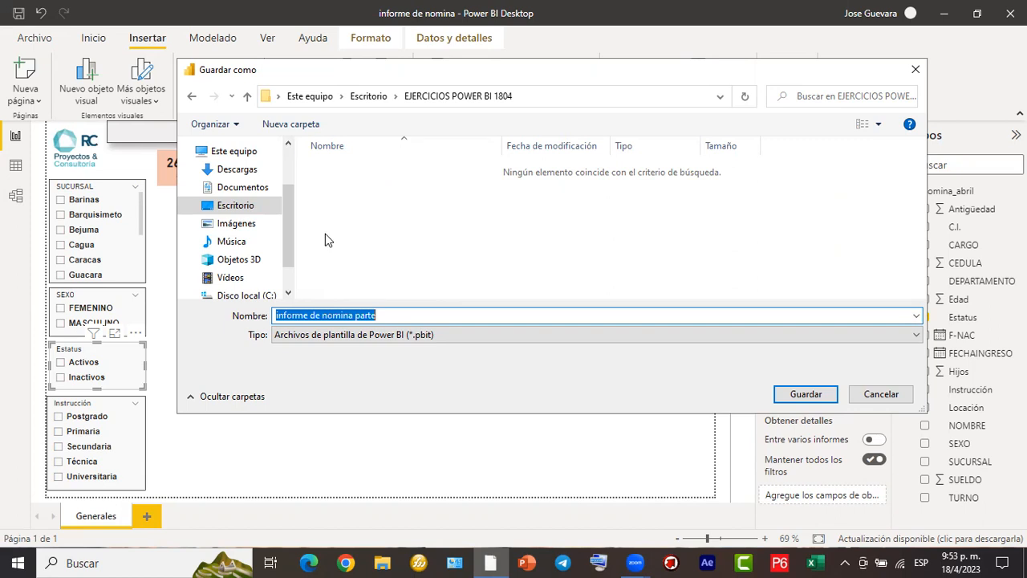
{"action": "left_click", "coordinate": [797, 394]}
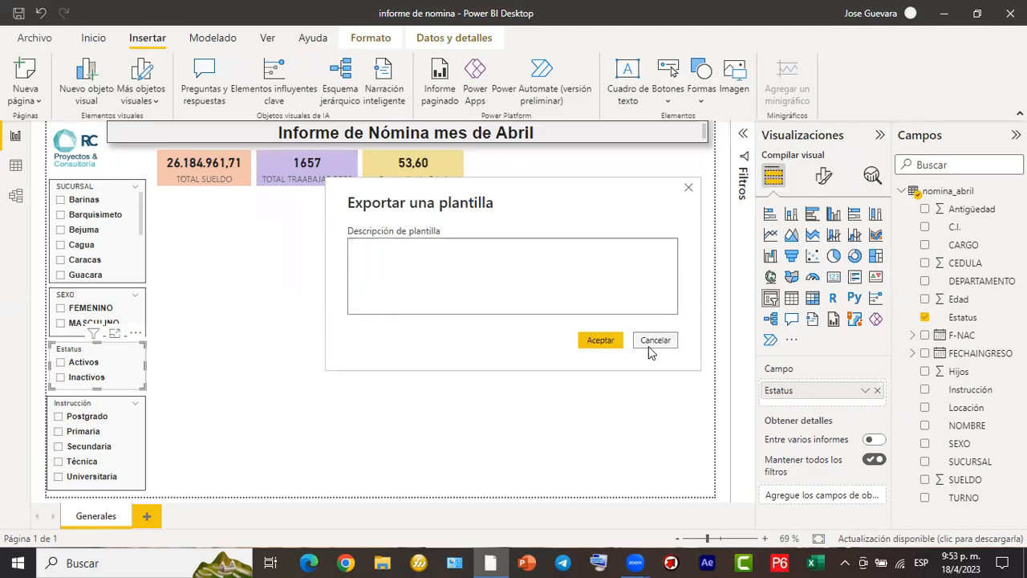
{"action": "left_click", "coordinate": [655, 340]}
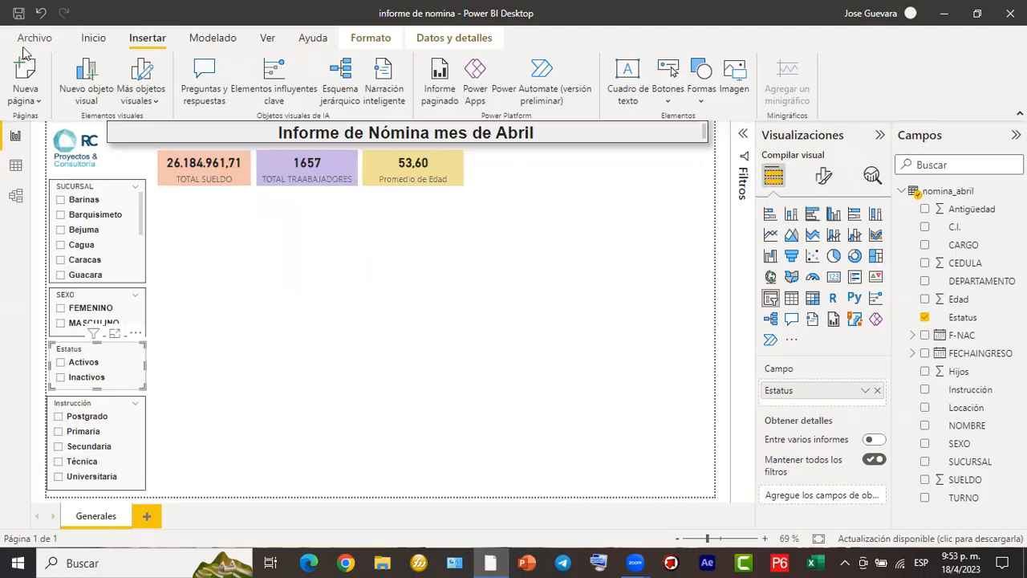
- Save the report as a copy named "informe de nomina part1" in the EJERCICIOS POWER BI 1804 folder
{"action": "left_click", "coordinate": [24, 43]}
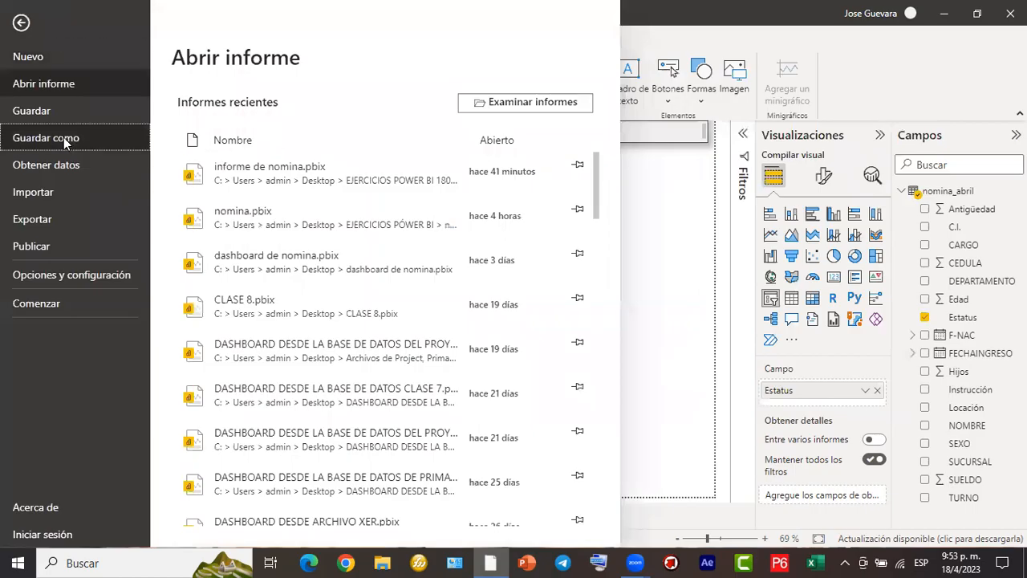
{"action": "key", "text": "Escape"}
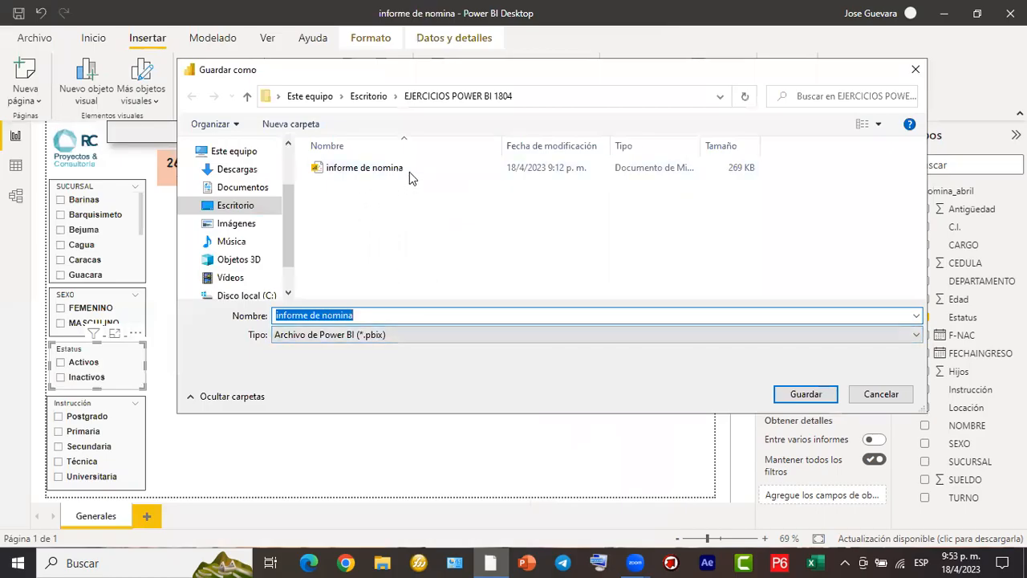
{"action": "left_click", "coordinate": [414, 315]}
{"action": "type", "text": "pa"}
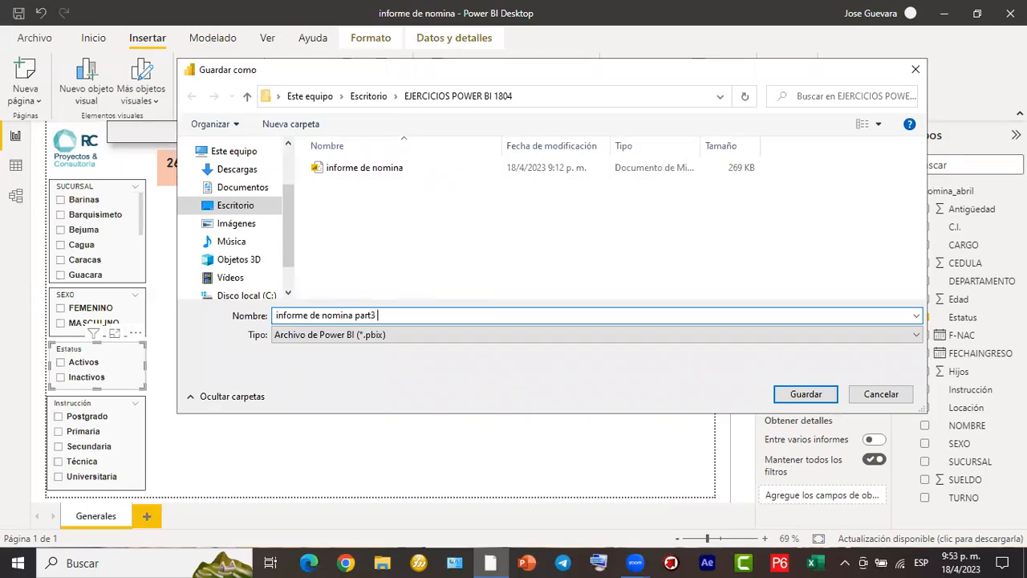
{"action": "type", "text": "rt1"}
{"action": "left_click", "coordinate": [804, 394]}
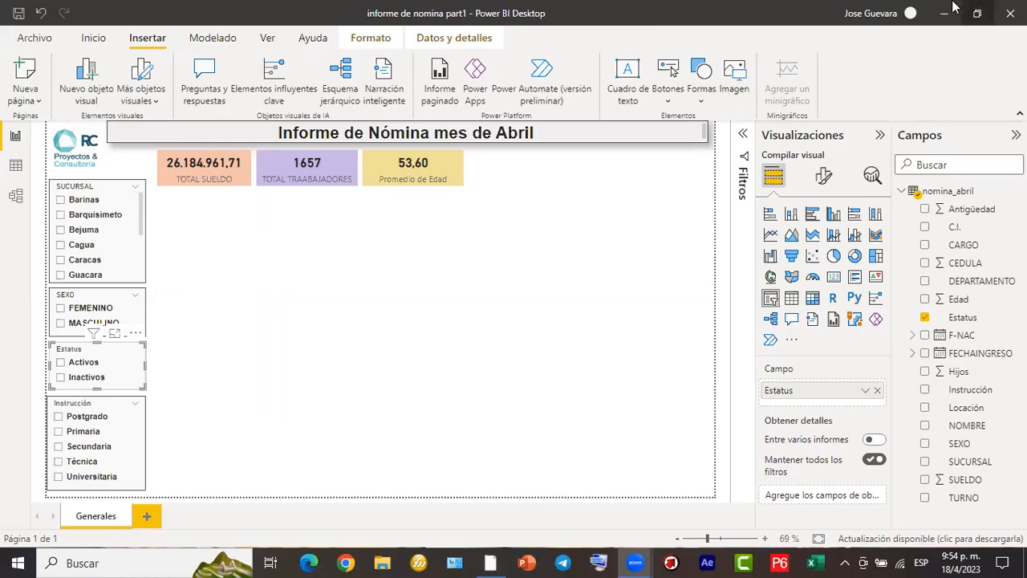
- Collapse the Visualizaciones and Campos panes and try different zoom levels on the report page
{"action": "left_click", "coordinate": [880, 136]}
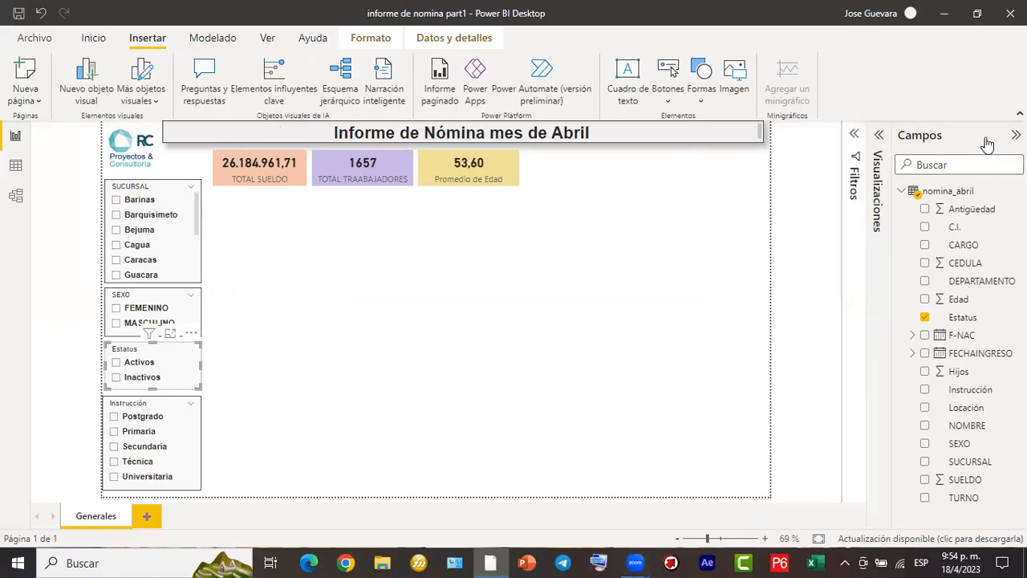
{"action": "left_click", "coordinate": [1016, 135]}
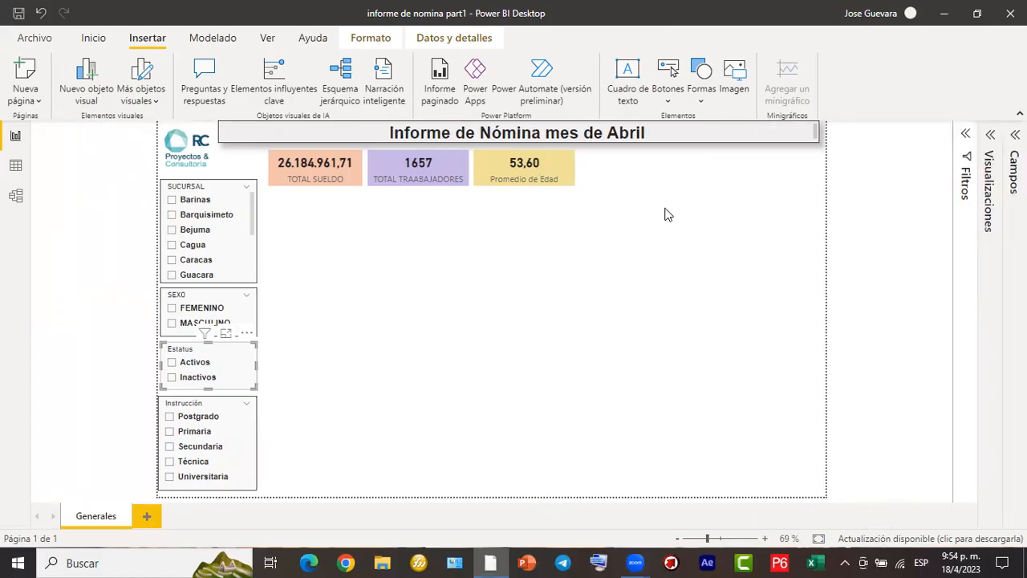
{"action": "scroll", "coordinate": [663, 217], "scroll_direction": "up", "scroll_amount": 2}
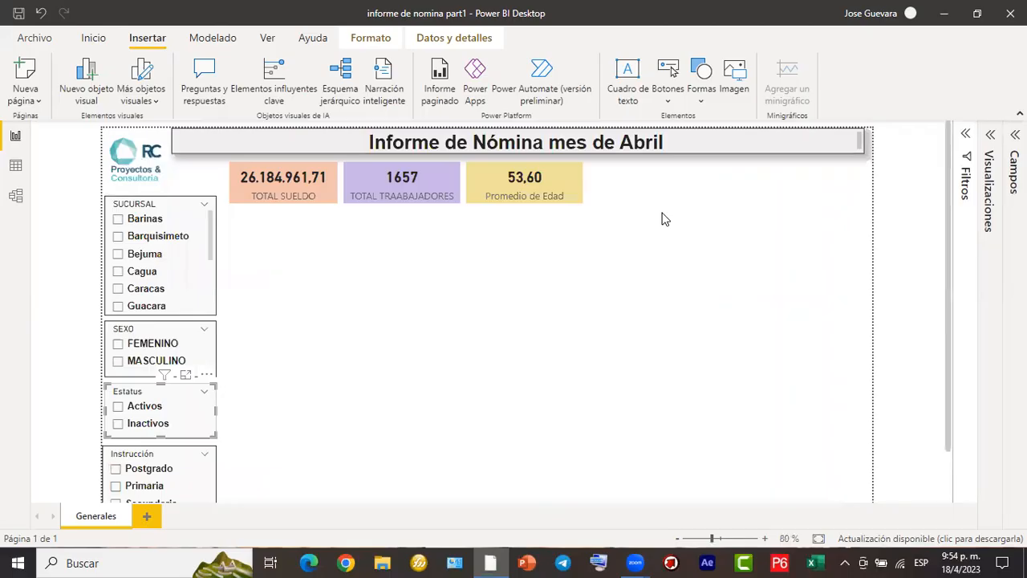
{"action": "scroll", "coordinate": [663, 213], "scroll_direction": "up", "scroll_amount": 3}
{"action": "scroll", "coordinate": [662, 213], "scroll_direction": "down", "scroll_amount": 2}
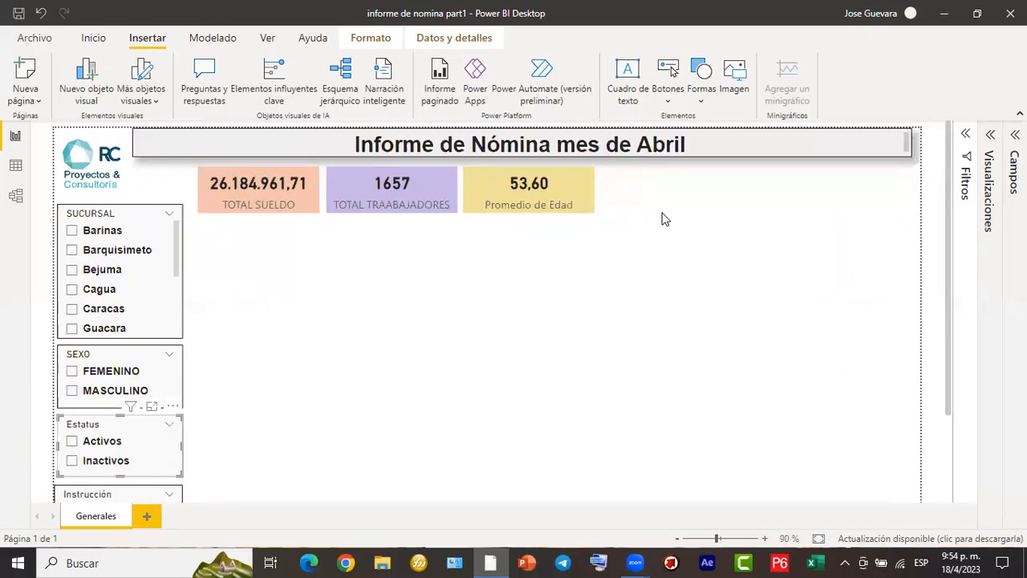
{"action": "scroll", "coordinate": [662, 219], "scroll_direction": "down", "scroll_amount": 1}
{"action": "scroll", "coordinate": [664, 218], "scroll_direction": "up", "scroll_amount": 1}
{"action": "scroll", "coordinate": [663, 218], "scroll_direction": "down", "scroll_amount": 1}
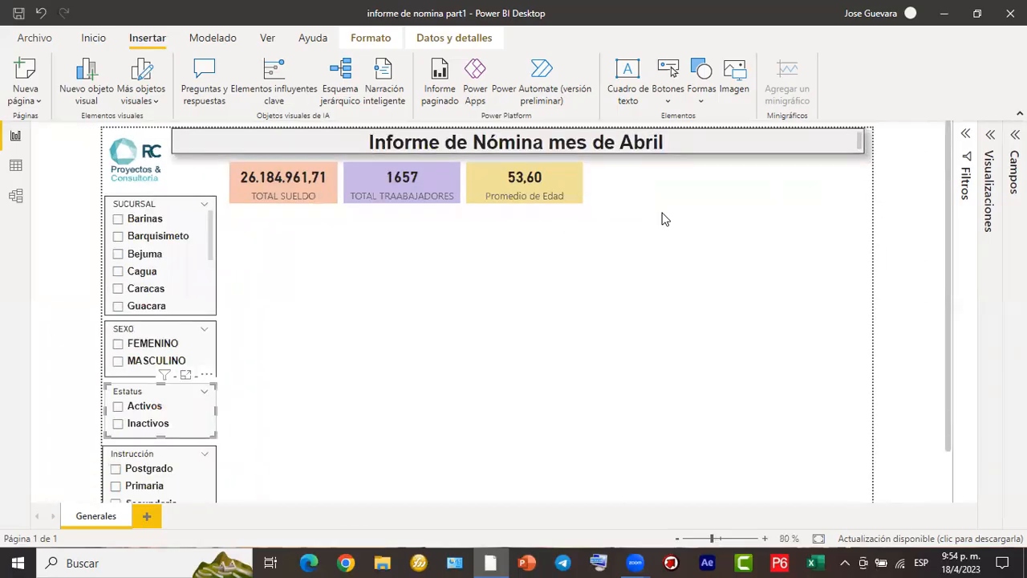
{"action": "scroll", "coordinate": [663, 218], "scroll_direction": "down", "scroll_amount": 1}
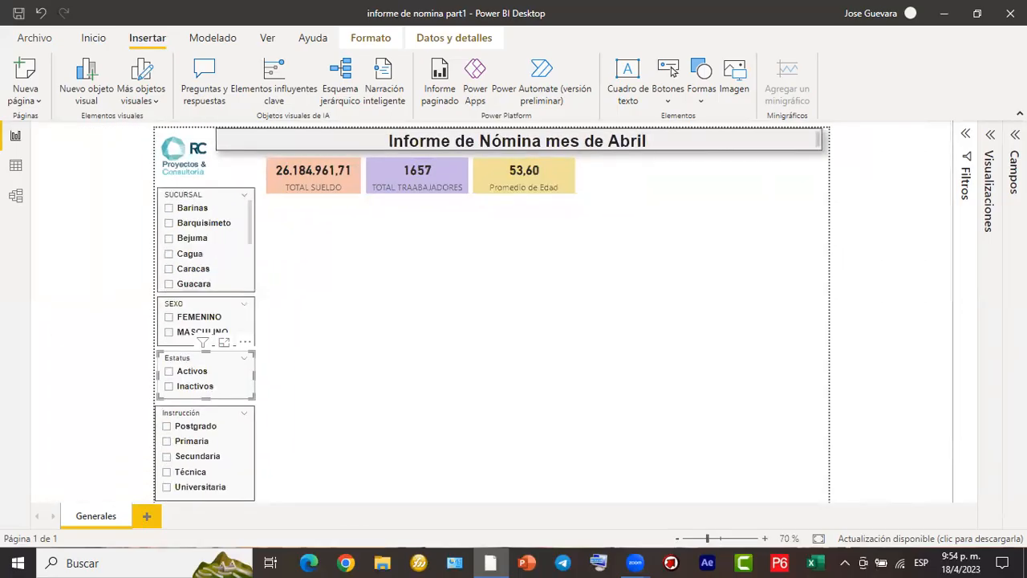
- Expand the Visualizaciones and Campos panes again, keeping the Filtros pane collapsed
{"action": "left_click", "coordinate": [973, 146]}
{"action": "left_click", "coordinate": [993, 144]}
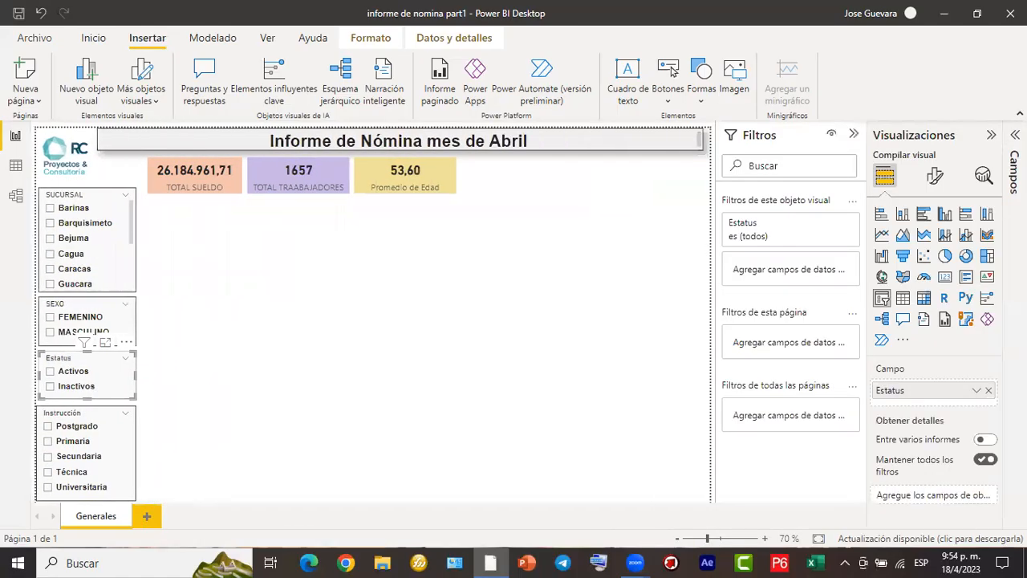
{"action": "left_click", "coordinate": [1014, 161]}
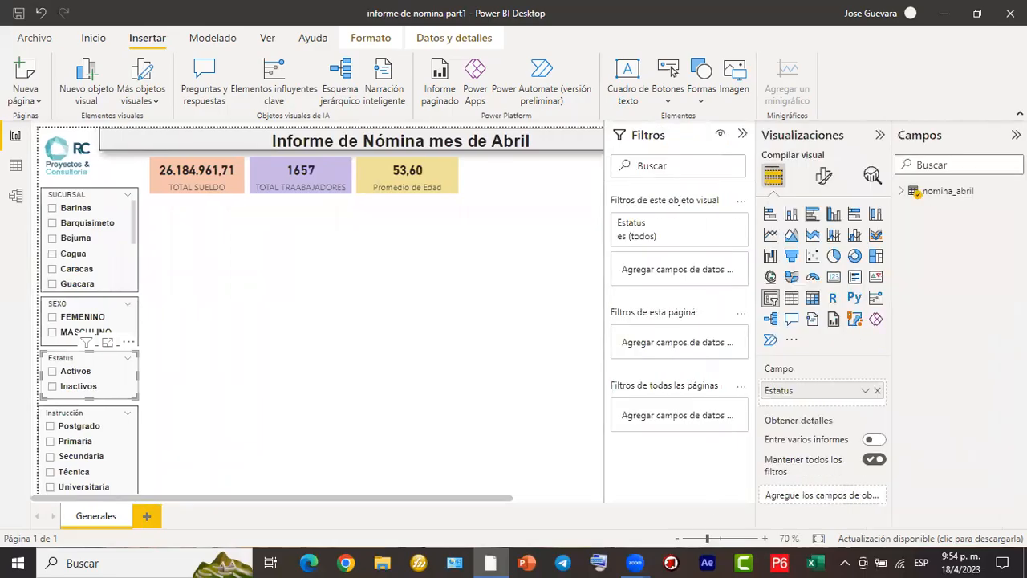
{"action": "left_click", "coordinate": [743, 135]}
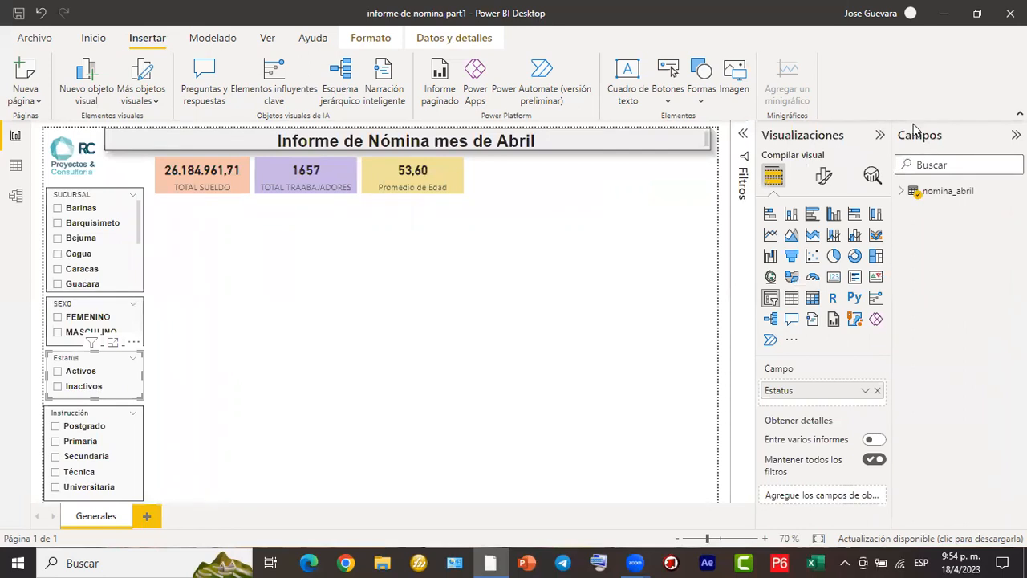
- Hide the Visualizaciones and Campos panes to widen the canvas and set the page zoom to 80 %
{"action": "left_click", "coordinate": [879, 141]}
{"action": "left_click", "coordinate": [1016, 135]}
{"action": "scroll", "coordinate": [527, 266], "scroll_direction": "up", "scroll_amount": 5, "text": "ctrl"}
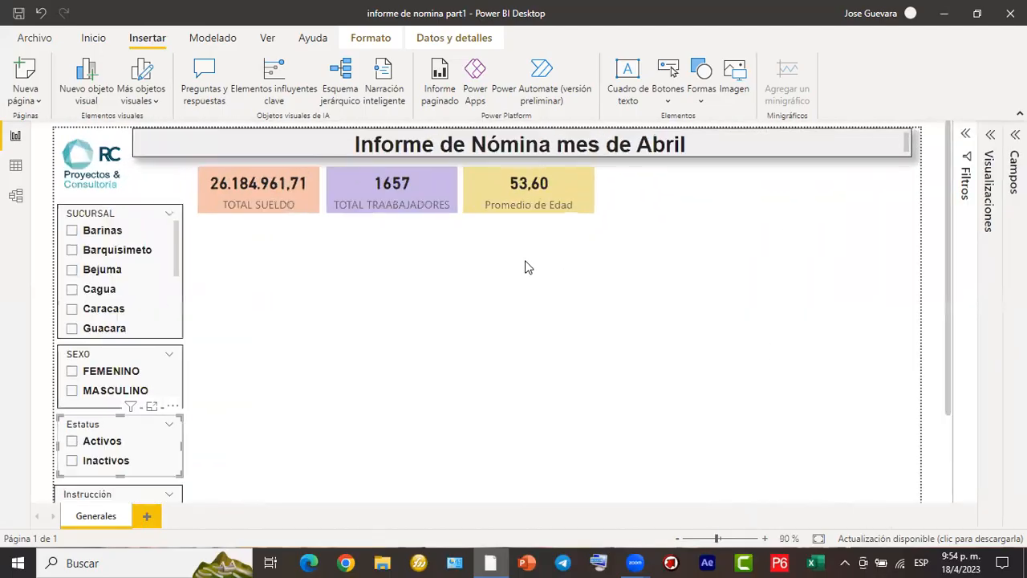
{"action": "scroll", "coordinate": [518, 254], "scroll_direction": "up", "scroll_amount": 1, "text": "ctrl"}
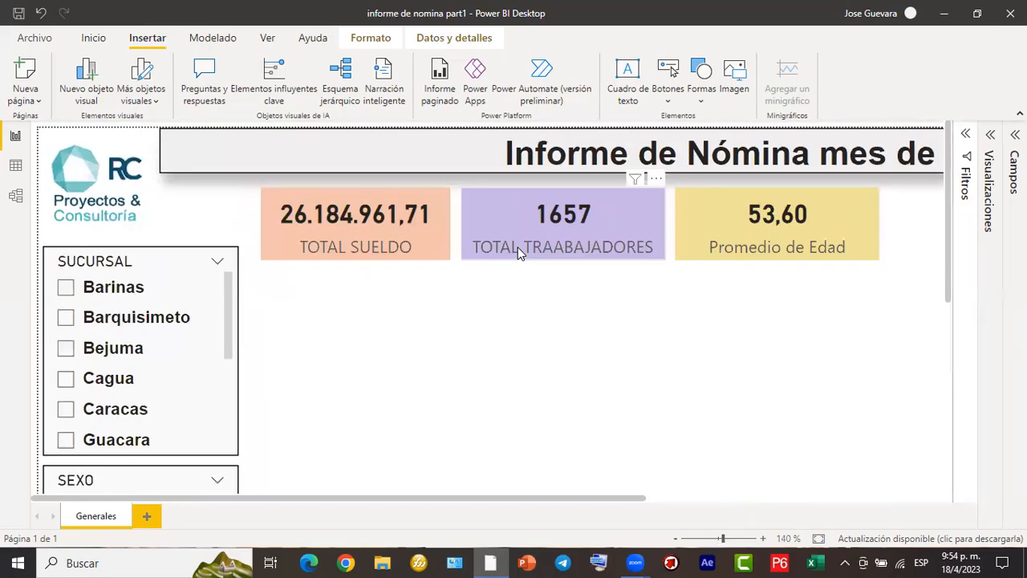
{"action": "scroll", "coordinate": [517, 254], "scroll_direction": "down", "scroll_amount": 3}
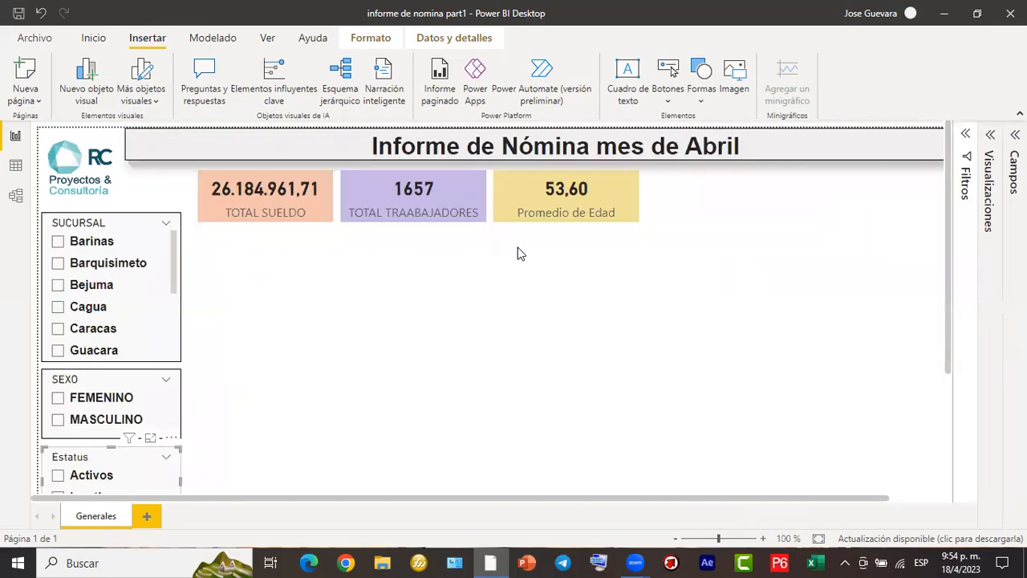
{"action": "scroll", "coordinate": [518, 254], "scroll_direction": "down", "scroll_amount": 2, "text": "ctrl"}
{"action": "scroll", "coordinate": [518, 253], "scroll_direction": "up", "scroll_amount": 1, "text": "ctrl"}
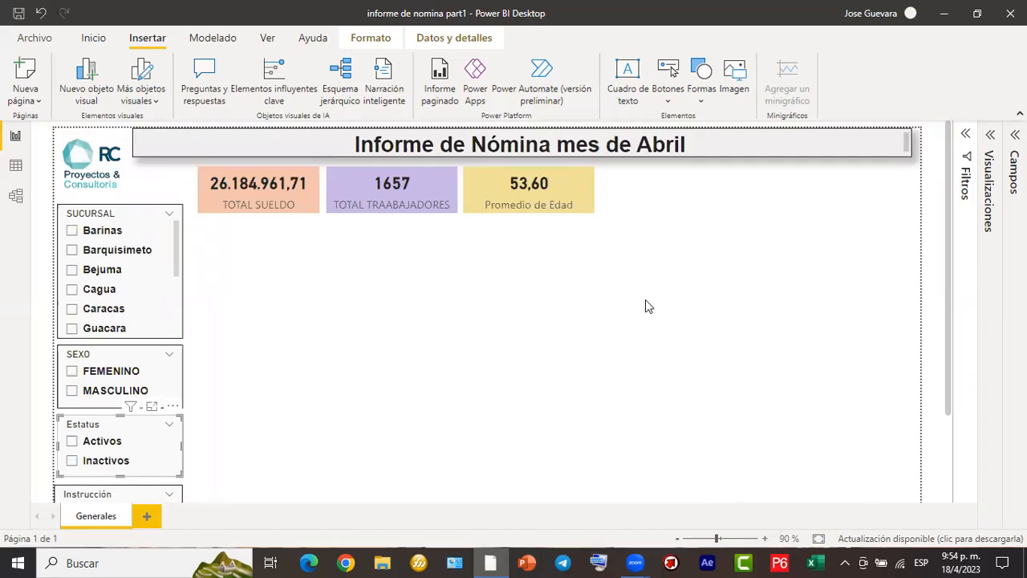
{"action": "scroll", "coordinate": [646, 300], "scroll_direction": "down", "scroll_amount": 1, "text": "ctrl"}
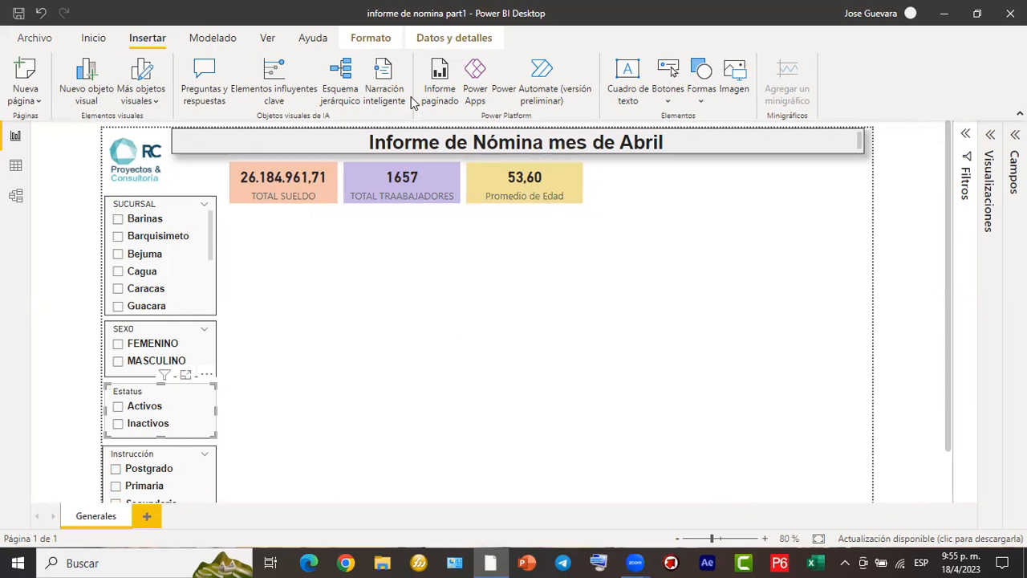
- Check the page view options for fitting the report, leave the current one in place and clear the Estatus slicer selection
{"action": "left_click", "coordinate": [268, 36]}
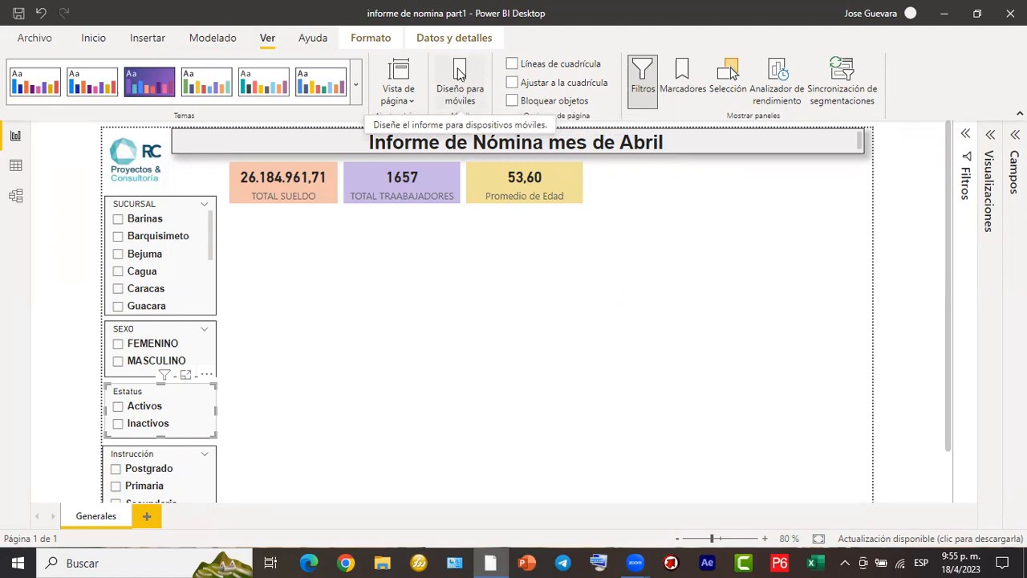
{"action": "left_click", "coordinate": [399, 98]}
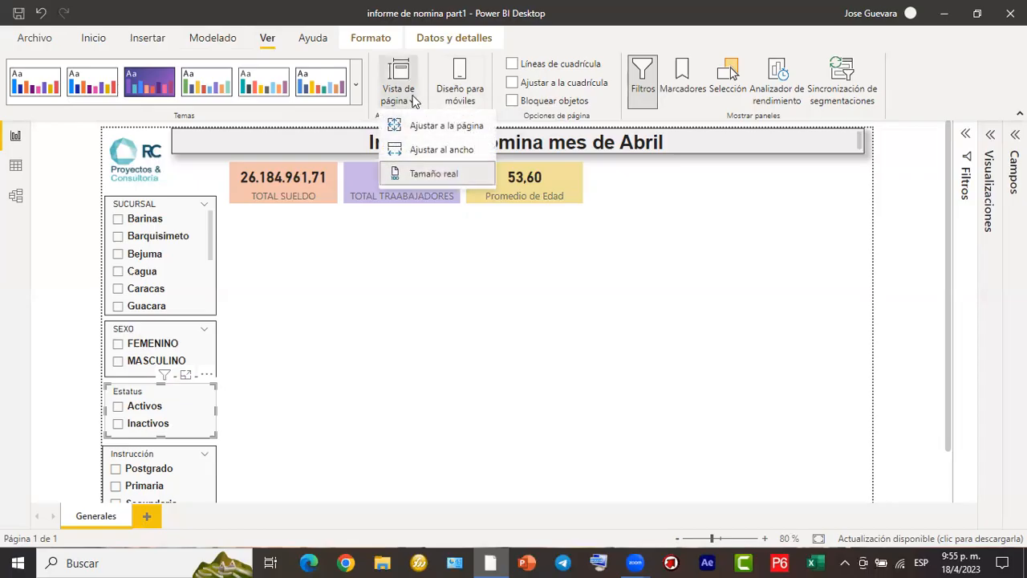
{"action": "left_click", "coordinate": [826, 220]}
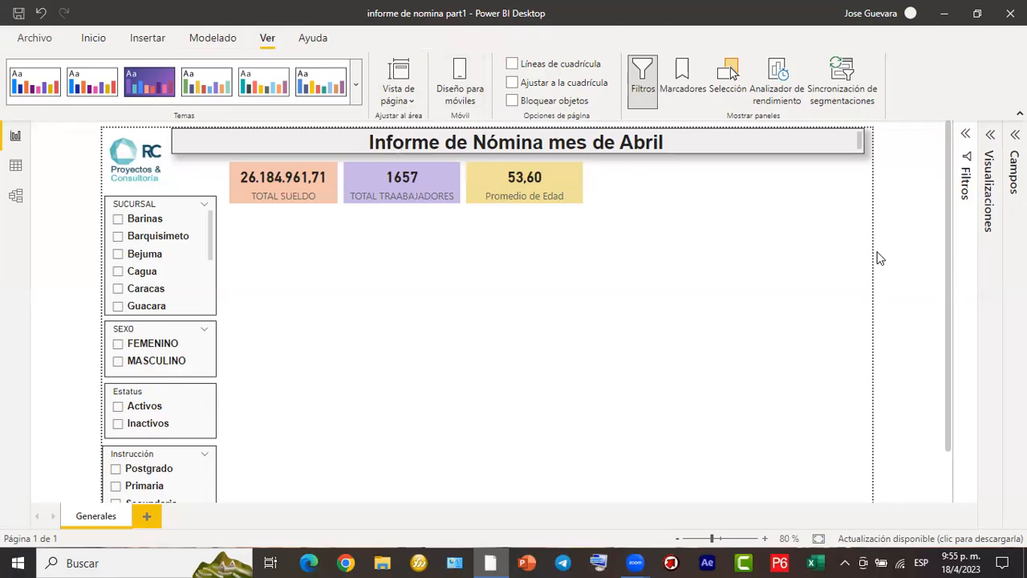
- Examine the report page layout from the title and cards down to the Instrucción slicer, including a zoomed-out view of the whole page
{"action": "scroll", "coordinate": [697, 253], "scroll_direction": "down", "scroll_amount": 1}
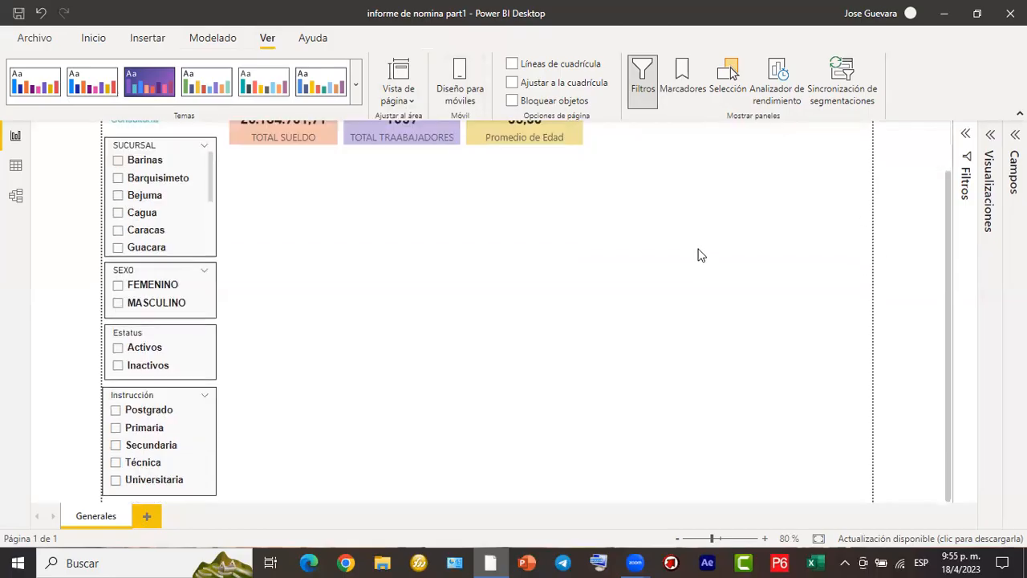
{"action": "scroll", "coordinate": [697, 257], "scroll_direction": "up", "scroll_amount": 1}
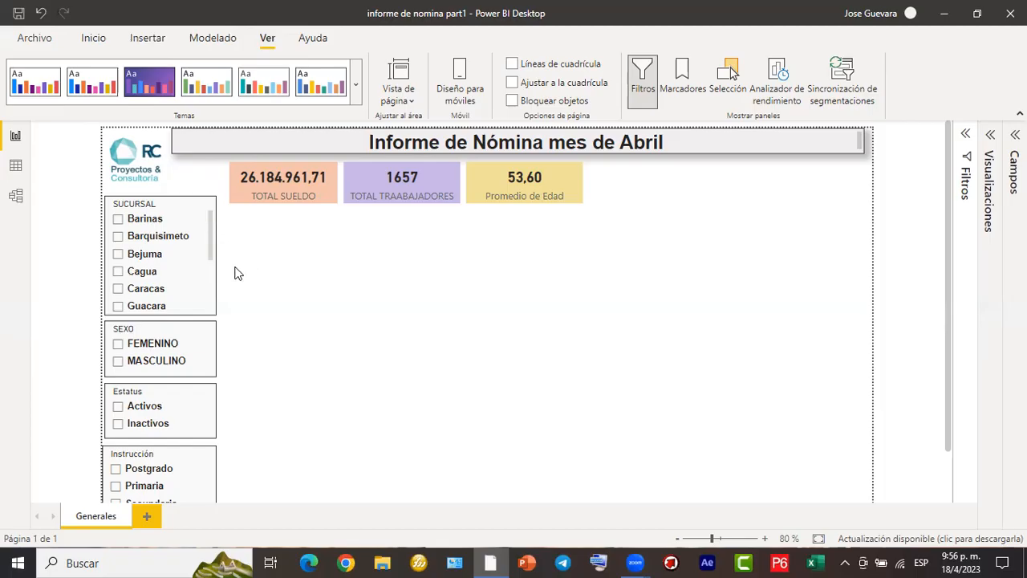
{"action": "scroll", "coordinate": [231, 287], "scroll_direction": "down", "scroll_amount": 2}
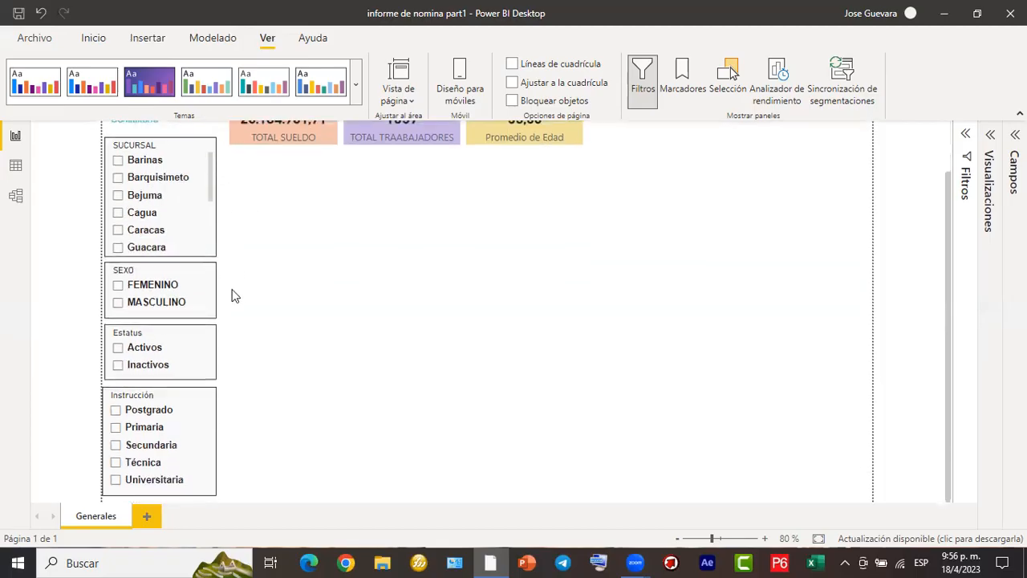
{"action": "scroll", "coordinate": [231, 296], "scroll_direction": "up", "scroll_amount": 2}
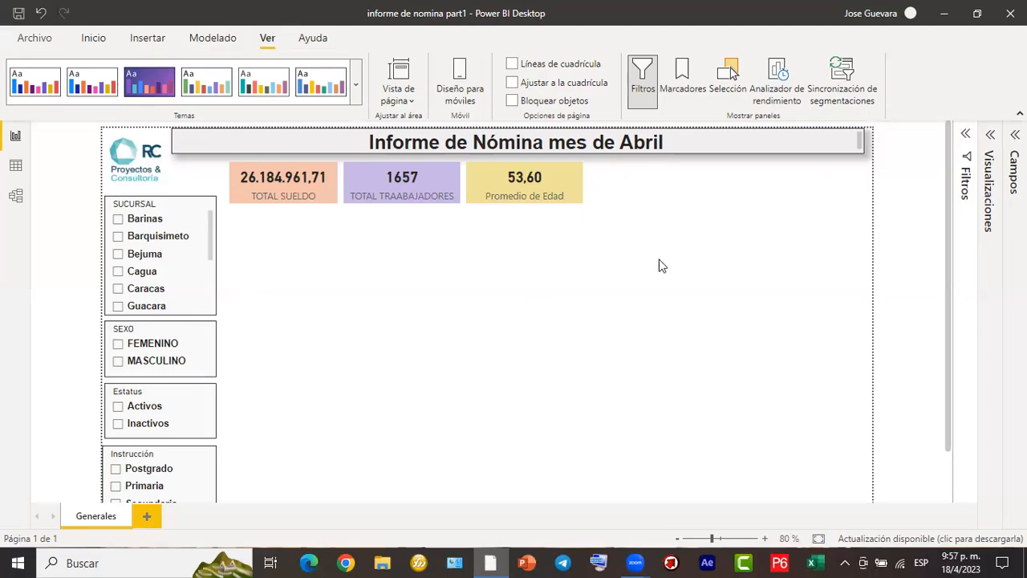
{"action": "scroll", "coordinate": [658, 265], "scroll_direction": "down", "scroll_amount": 2, "text": "ctrl"}
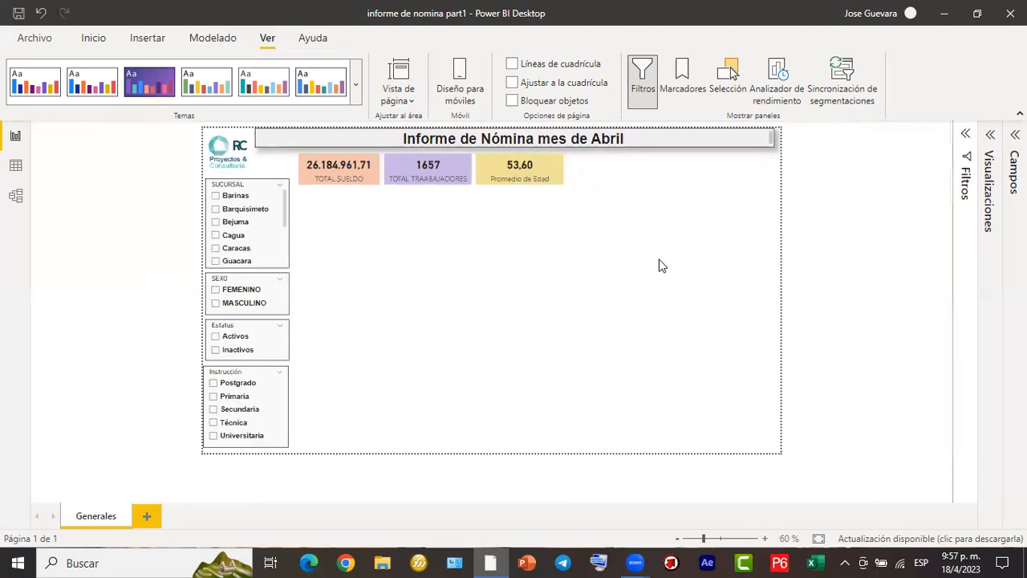
{"action": "scroll", "coordinate": [658, 265], "scroll_direction": "up", "scroll_amount": 1, "text": "ctrl"}
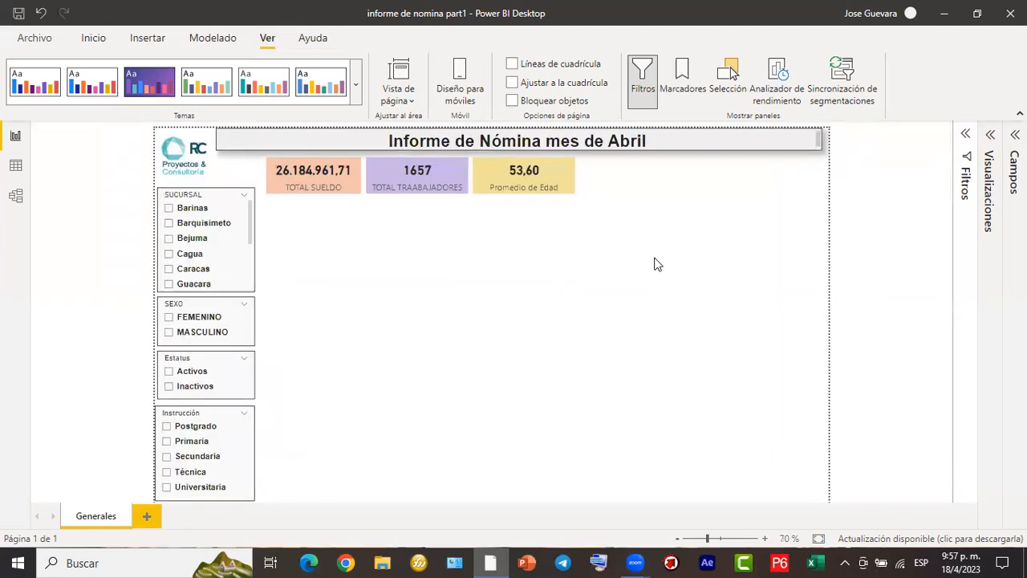
{"action": "scroll", "coordinate": [658, 265], "scroll_direction": "up", "scroll_amount": 1, "text": "ctrl"}
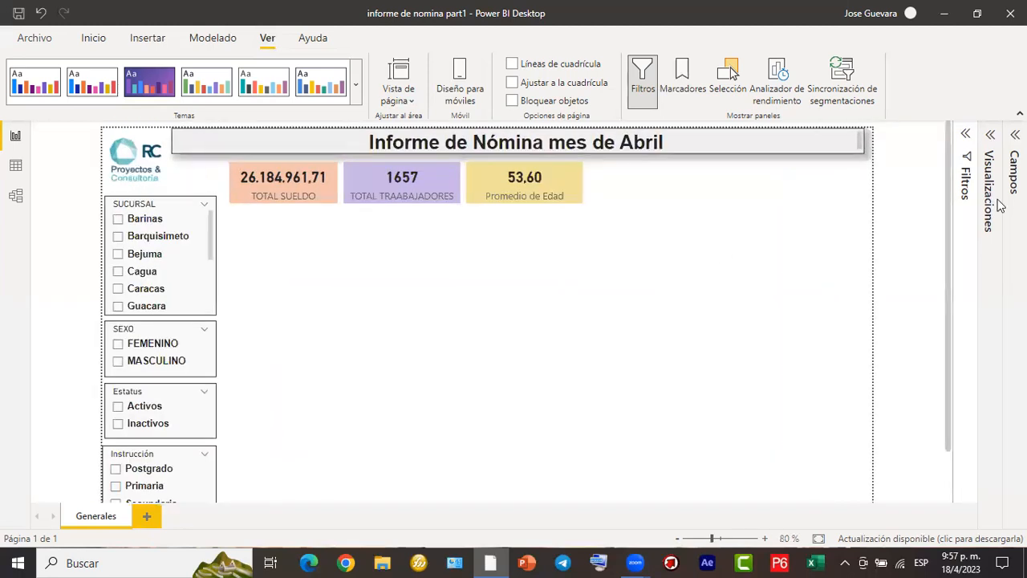
- Expand the Visualizaciones pane with no visual selected on the report page
{"action": "left_click", "coordinate": [989, 142]}
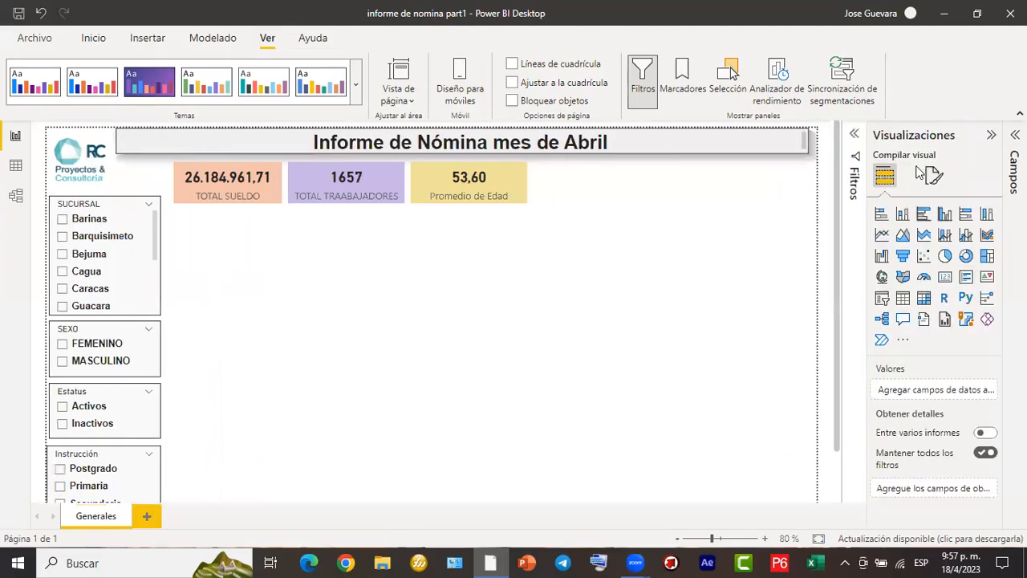